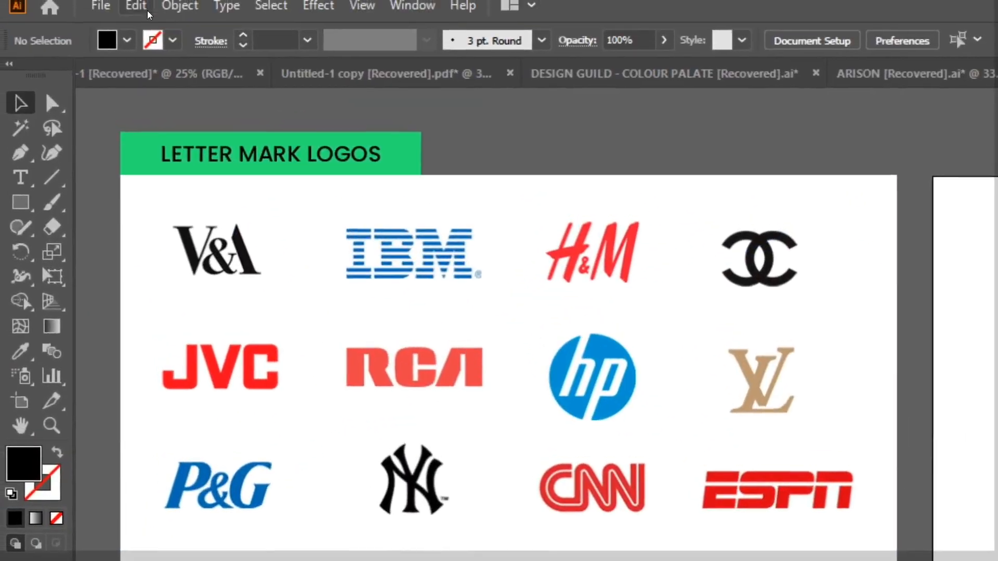
Set the user interface brightness to the darkest option in the preferences and apply it
{"action": "left_click", "coordinate": [70, 7]}
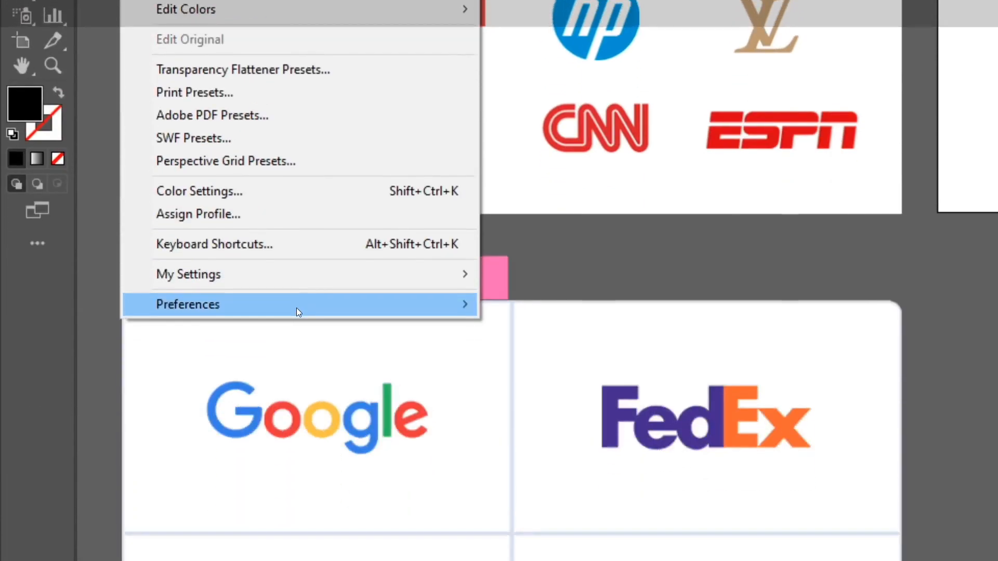
{"action": "mouse_move", "coordinate": [304, 560]}
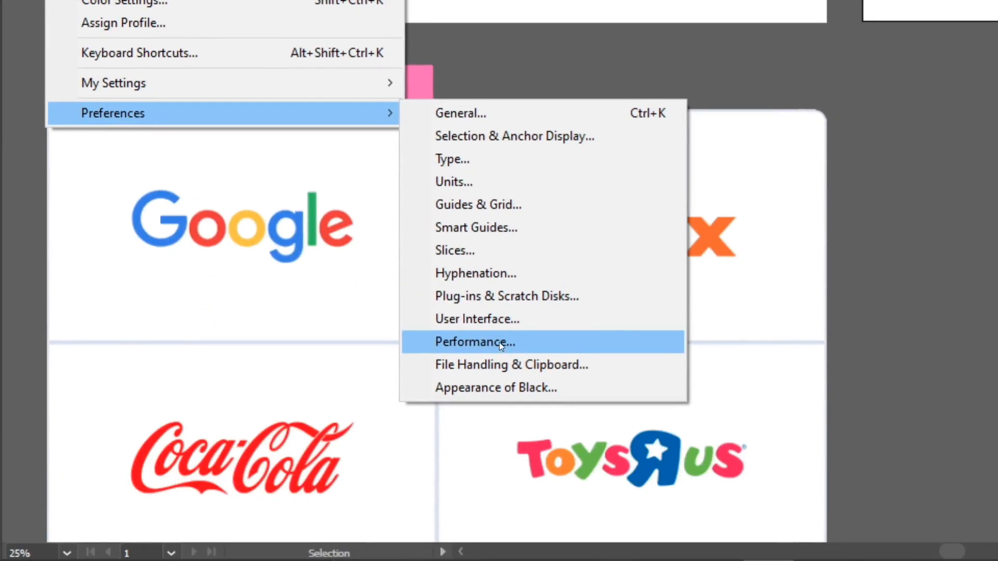
{"action": "left_click", "coordinate": [500, 321]}
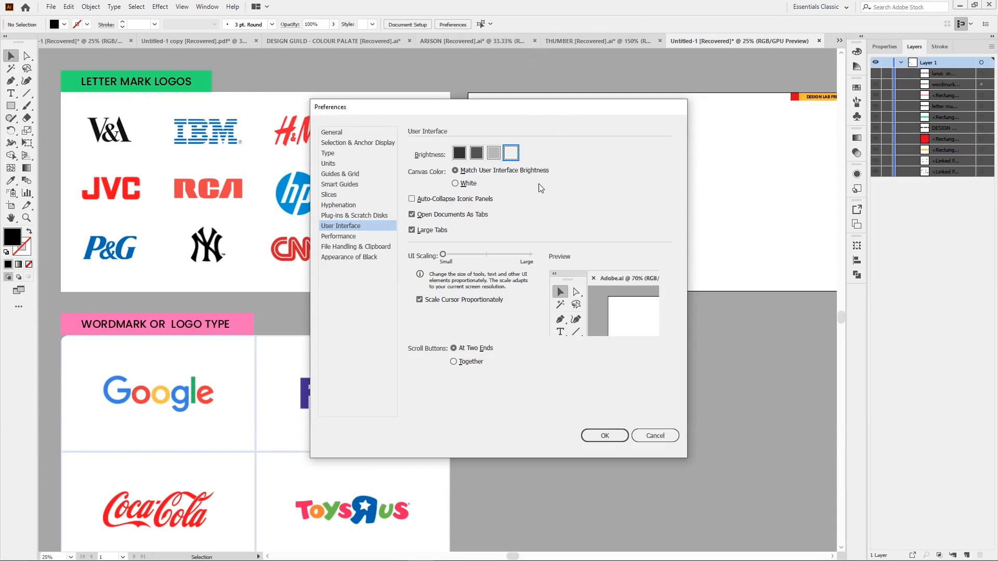
{"action": "left_click", "coordinate": [476, 155]}
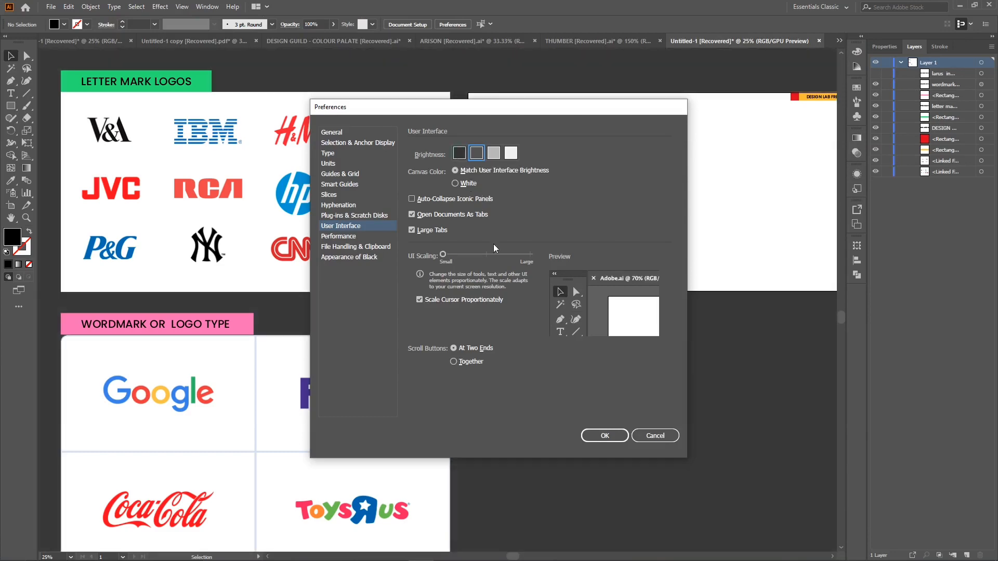
{"action": "left_click", "coordinate": [460, 153]}
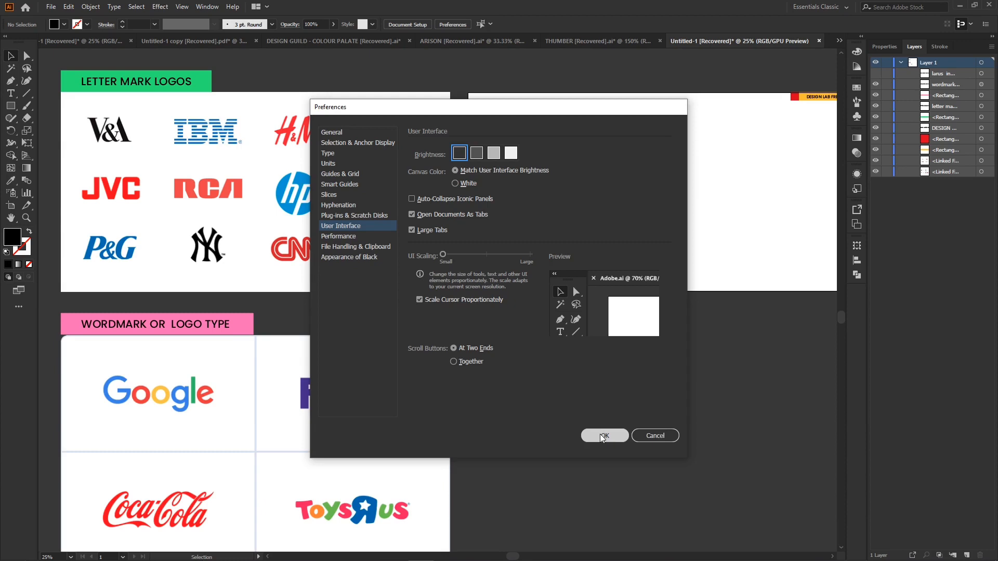
{"action": "left_click", "coordinate": [603, 436]}
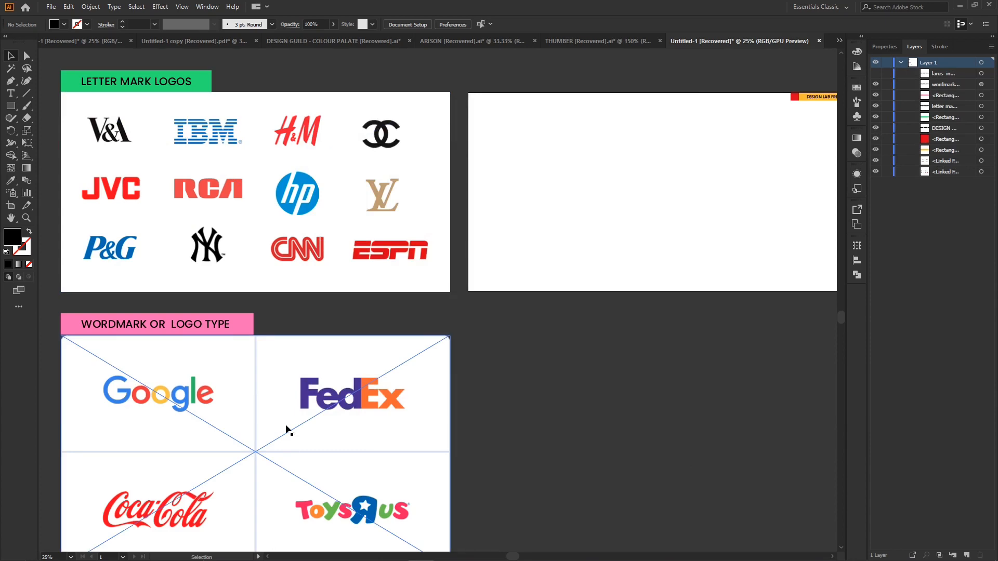
{"action": "scroll", "coordinate": [287, 413], "scroll_direction": "down", "scroll_amount": 1}
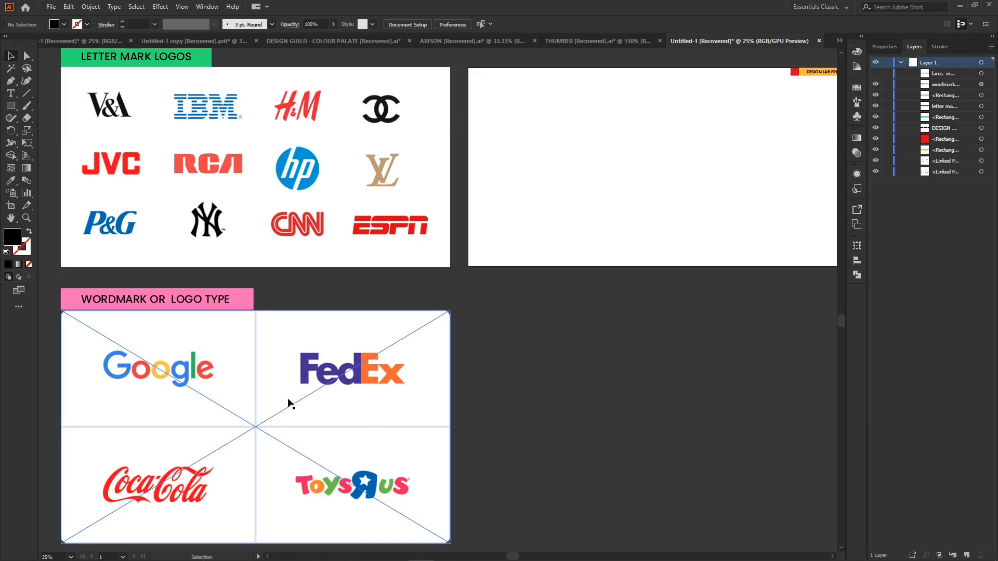
{"action": "scroll", "coordinate": [289, 404], "scroll_direction": "down", "scroll_amount": 1}
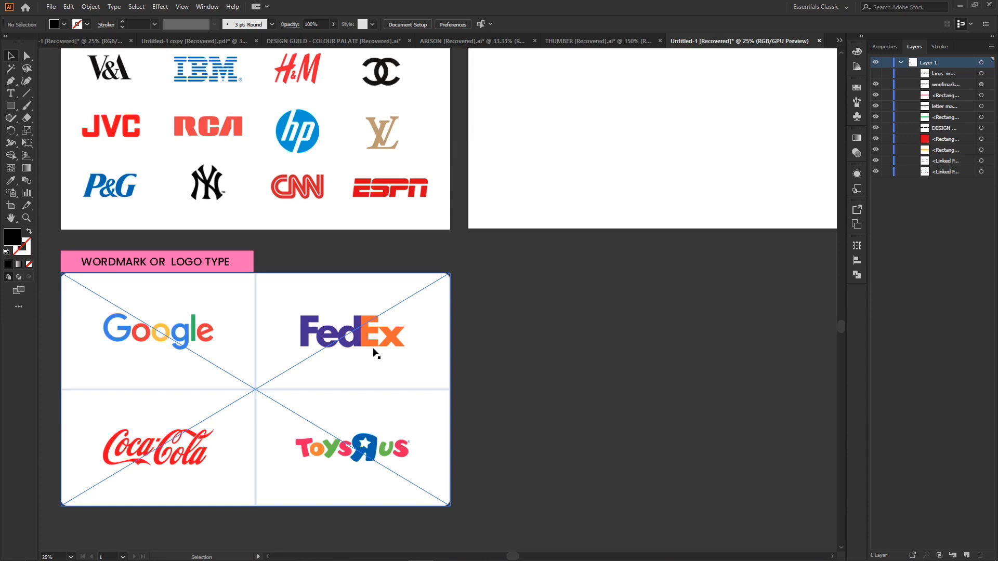
{"action": "scroll", "coordinate": [375, 355], "scroll_direction": "up", "scroll_amount": 1}
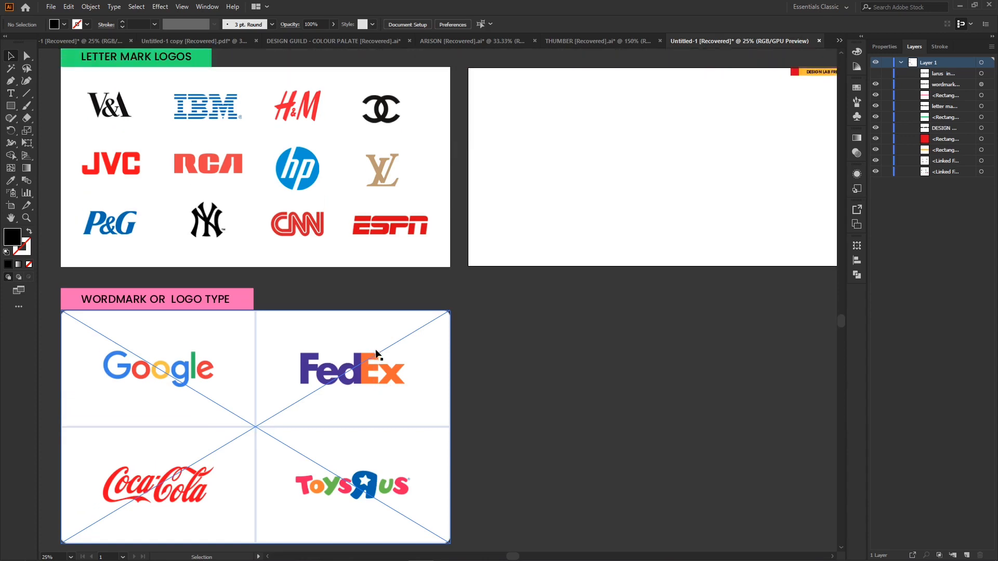
{"action": "scroll", "coordinate": [376, 354], "scroll_direction": "up", "scroll_amount": 1}
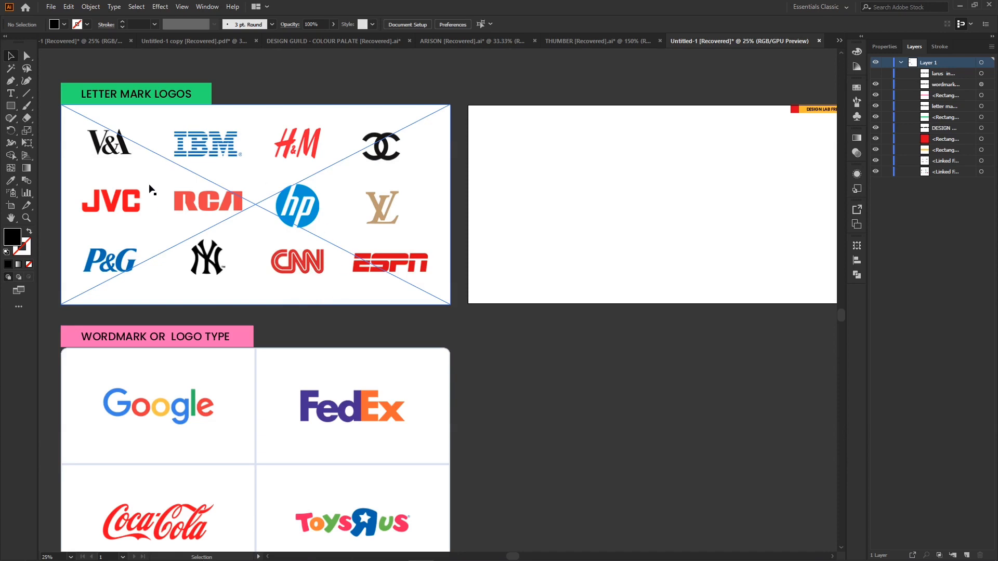
{"action": "scroll", "coordinate": [151, 190], "scroll_direction": "right", "scroll_amount": 2}
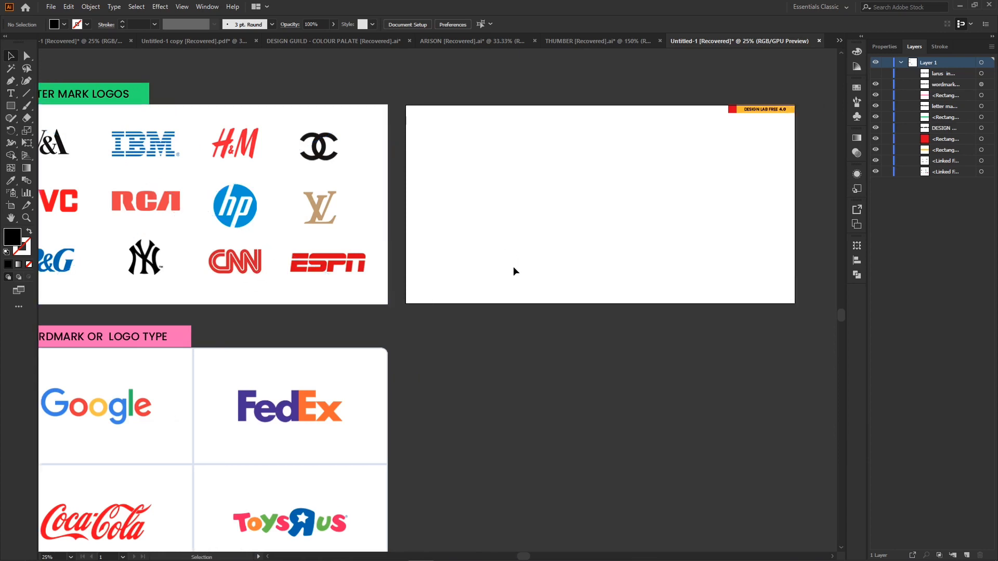
{"action": "left_click", "coordinate": [11, 93]}
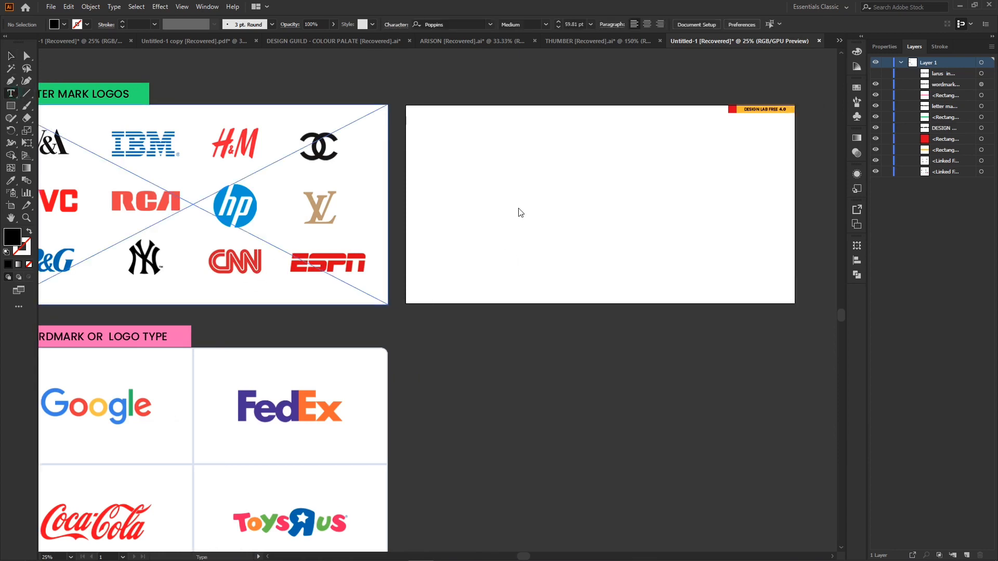
{"action": "left_click", "coordinate": [498, 202]}
{"action": "key", "text": "ctrl+equal"}
{"action": "key", "text": "ctrl+equal"}
{"action": "key", "text": "ctrl+equal"}
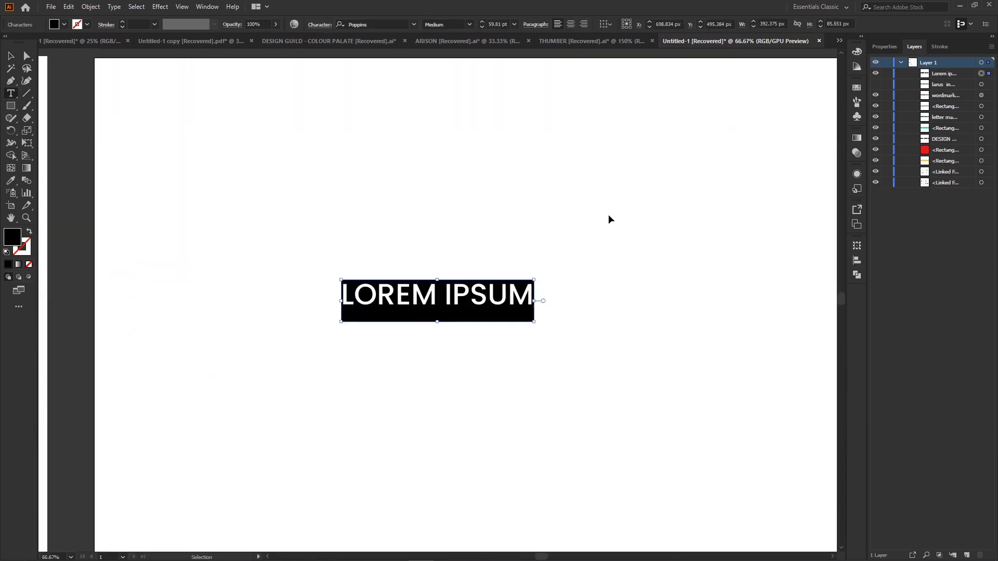
{"action": "left_click", "coordinate": [355, 298]}
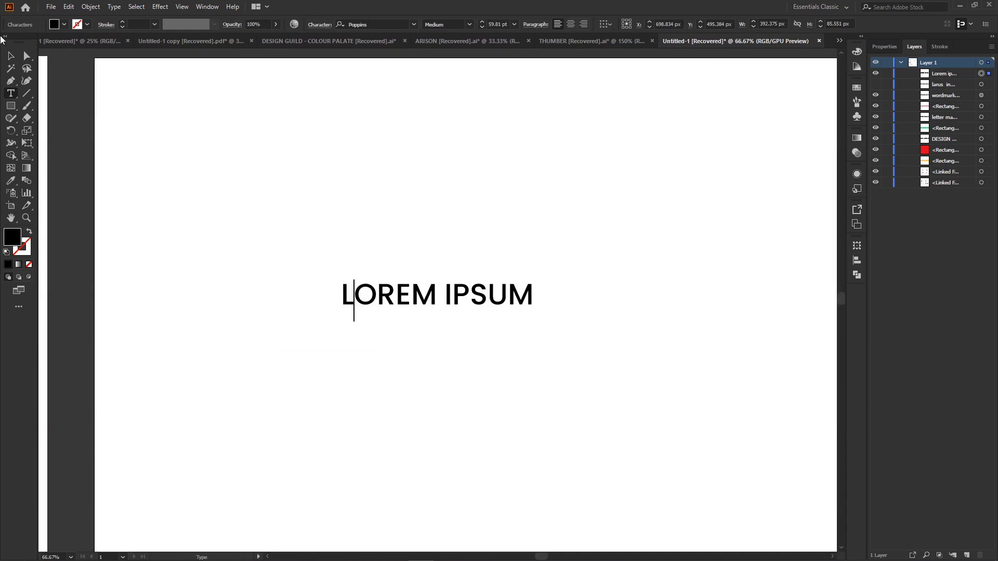
{"action": "left_click", "coordinate": [10, 56]}
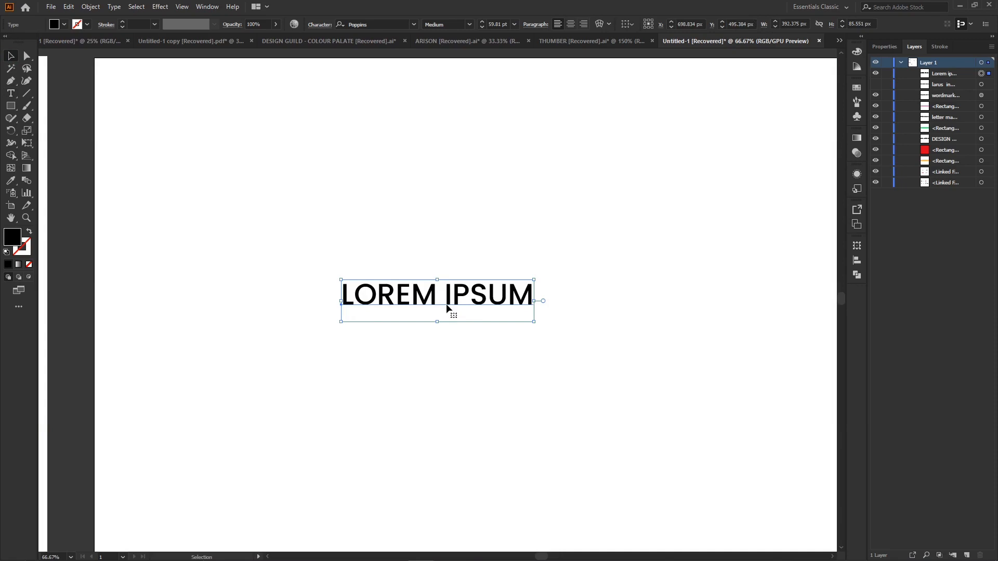
{"action": "key", "text": "Delete"}
Examine the letter mark and wordmark logo reference boards beside the blank artboard
{"action": "key", "text": "ctrl+minus"}
{"action": "key", "text": "ctrl+minus"}
{"action": "key", "text": "ctrl+minus"}
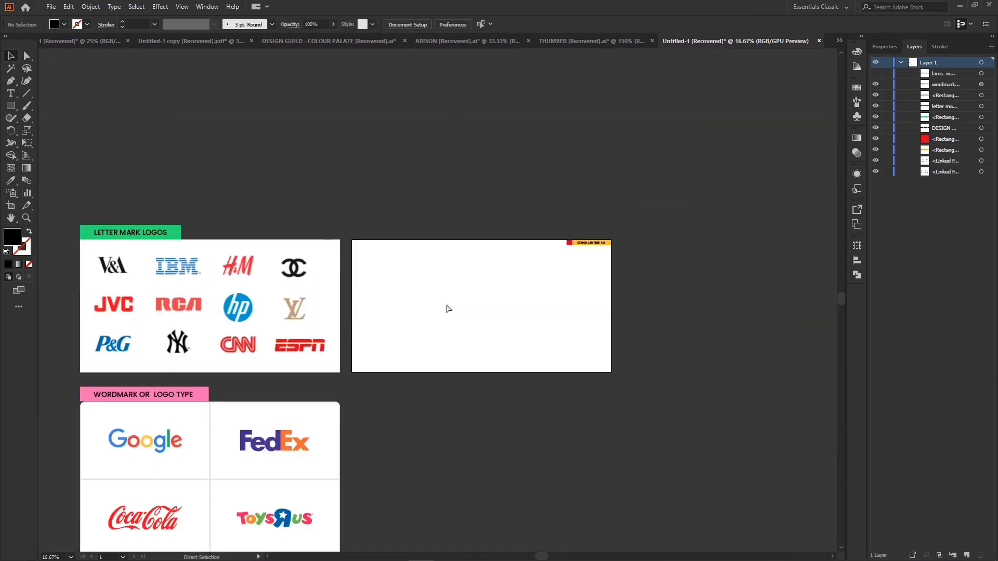
{"action": "scroll", "coordinate": [268, 282], "scroll_direction": "right", "scroll_amount": 3}
{"action": "scroll", "coordinate": [269, 285], "scroll_direction": "left", "scroll_amount": 4}
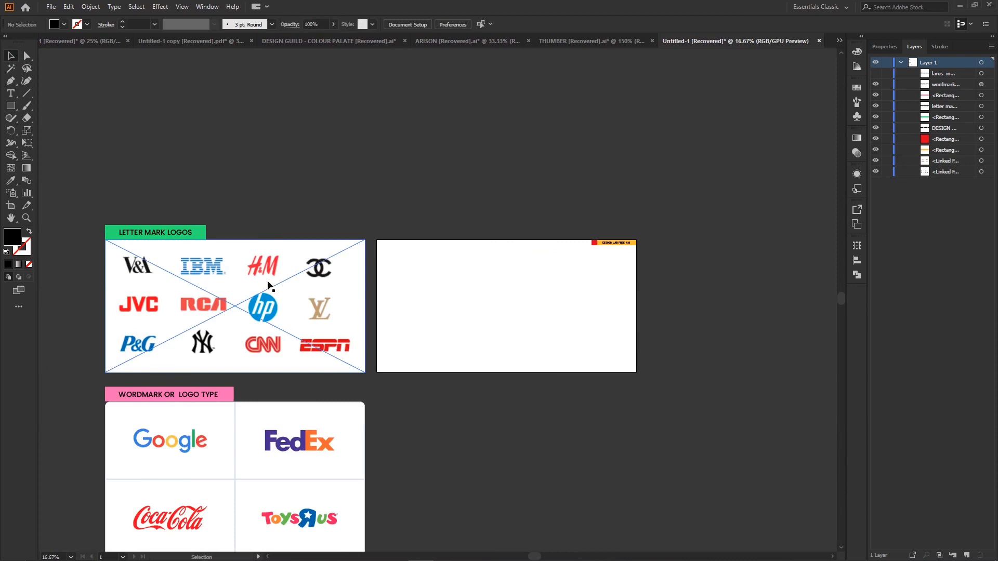
{"action": "left_click", "coordinate": [268, 285]}
{"action": "key", "text": "ctrl+plus"}
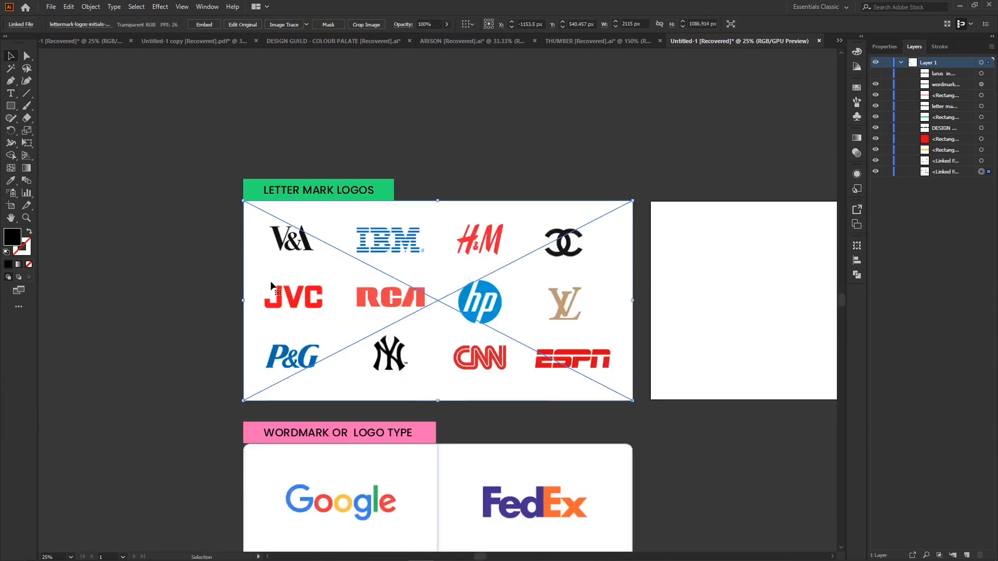
{"action": "scroll", "coordinate": [311, 264], "scroll_direction": "down", "scroll_amount": 2}
{"action": "scroll", "coordinate": [312, 269], "scroll_direction": "right", "scroll_amount": 3}
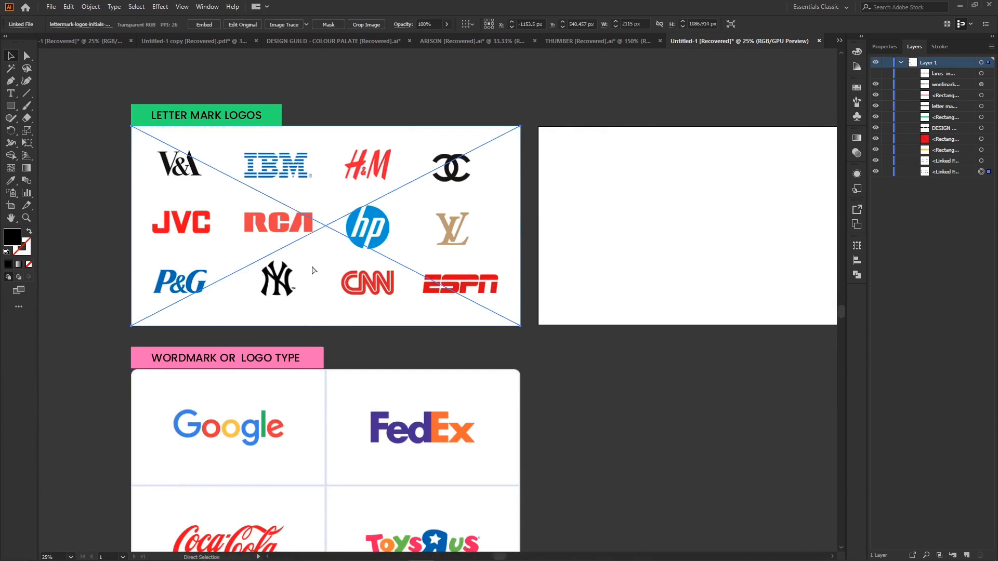
{"action": "scroll", "coordinate": [312, 270], "scroll_direction": "right", "scroll_amount": 1}
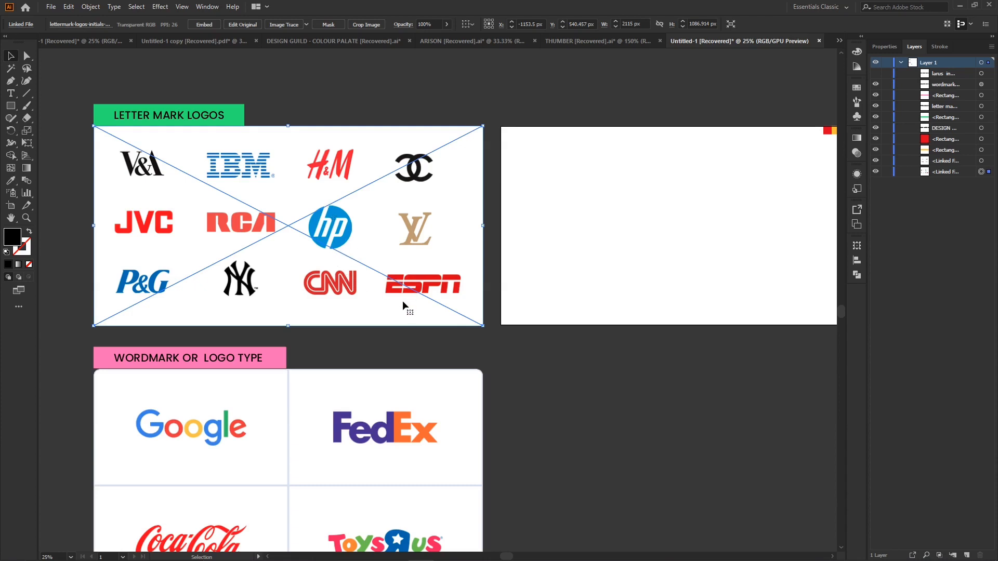
{"action": "scroll", "coordinate": [402, 300], "scroll_direction": "down", "scroll_amount": 3}
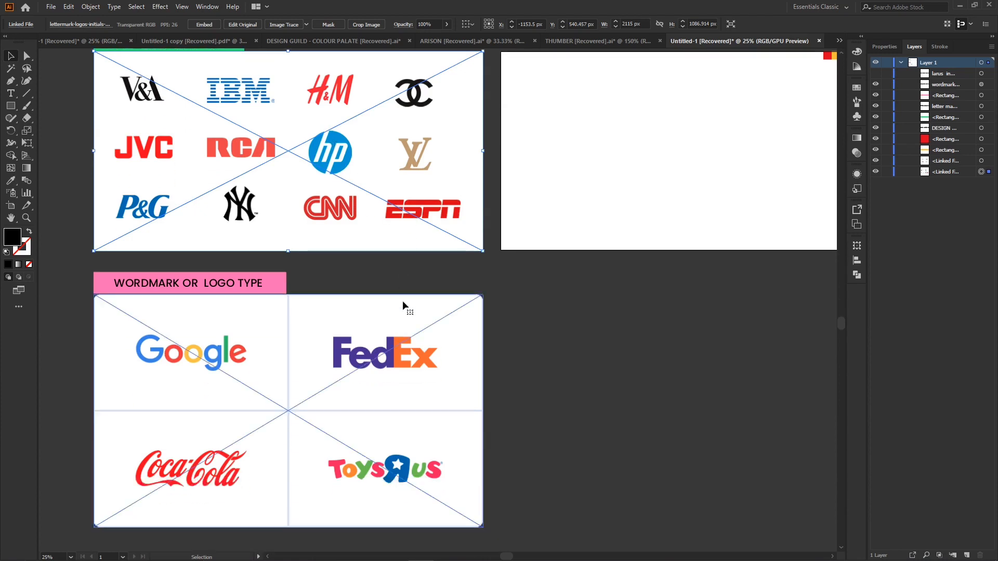
Lock both logo reference boards together with their LETTER MARK LOGOS and WORDMARK OR LOGO TYPE headings
{"action": "scroll", "coordinate": [403, 303], "scroll_direction": "up", "scroll_amount": 2}
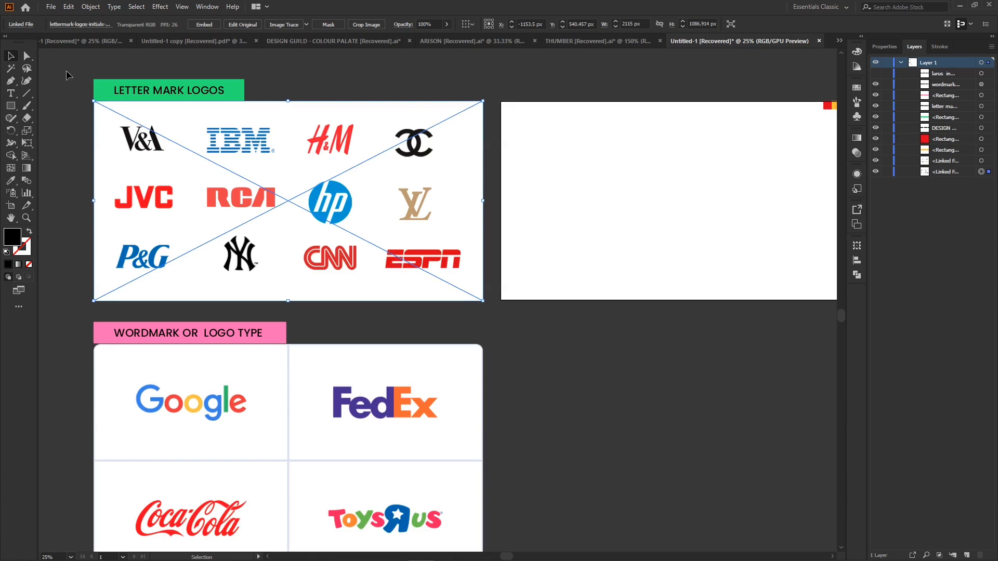
{"action": "left_click_drag", "start_coordinate": [66, 75], "coordinate": [419, 531]}
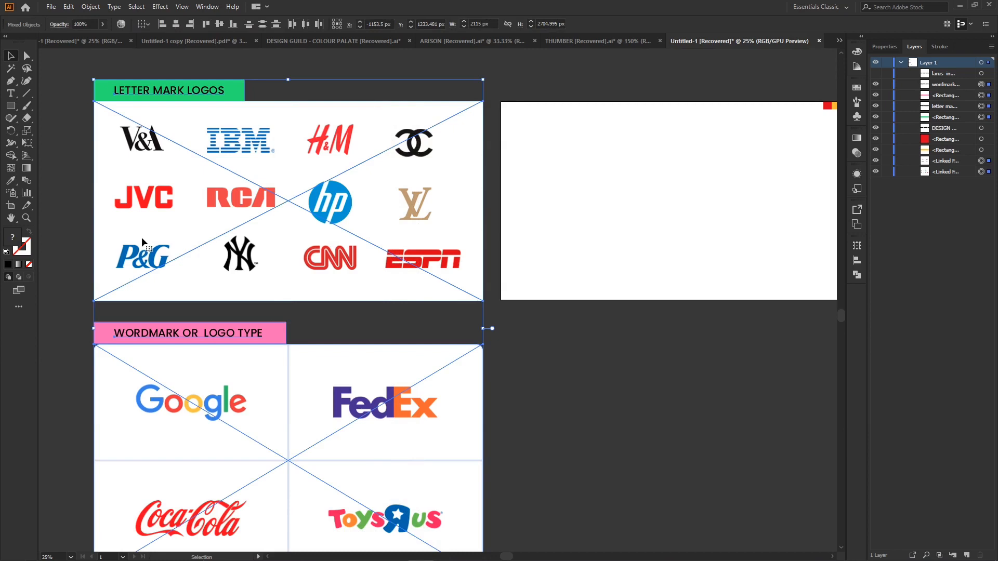
{"action": "key", "text": "ctrl+2"}
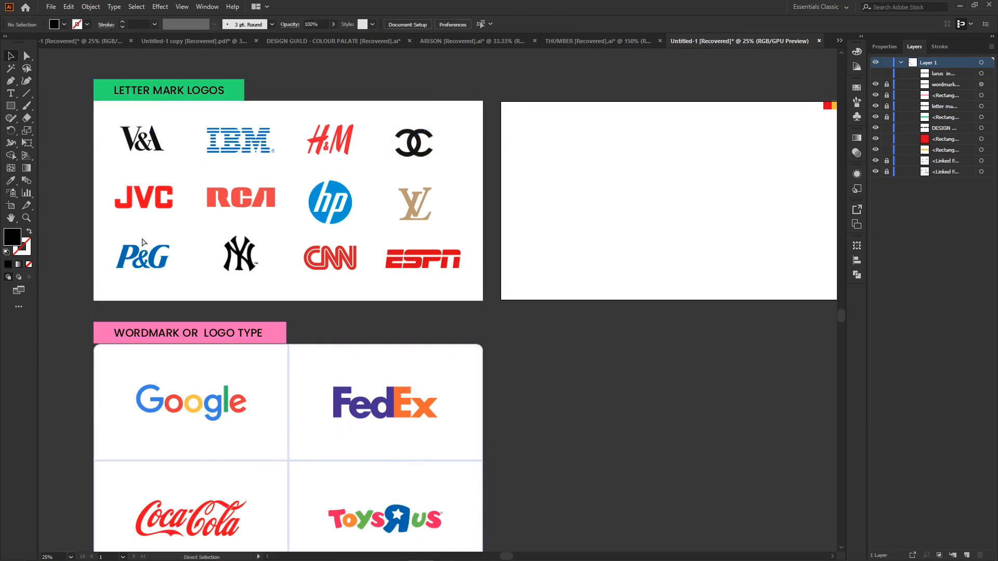
Unhide the text line LARUS INGMA MATA KOL ASS. on the blank artboard and select it
{"action": "scroll", "coordinate": [205, 172], "scroll_direction": "right", "scroll_amount": 5}
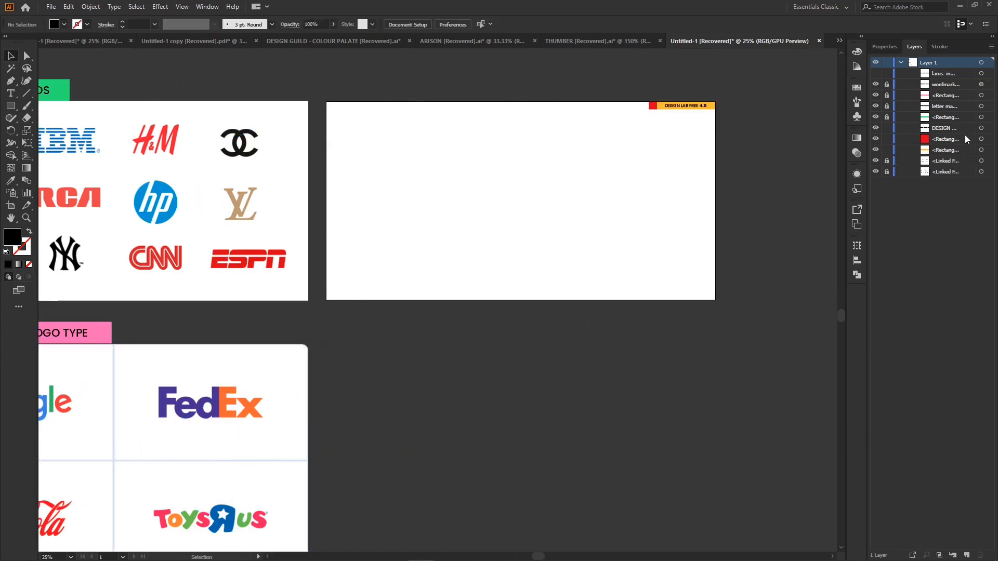
{"action": "left_click", "coordinate": [875, 73]}
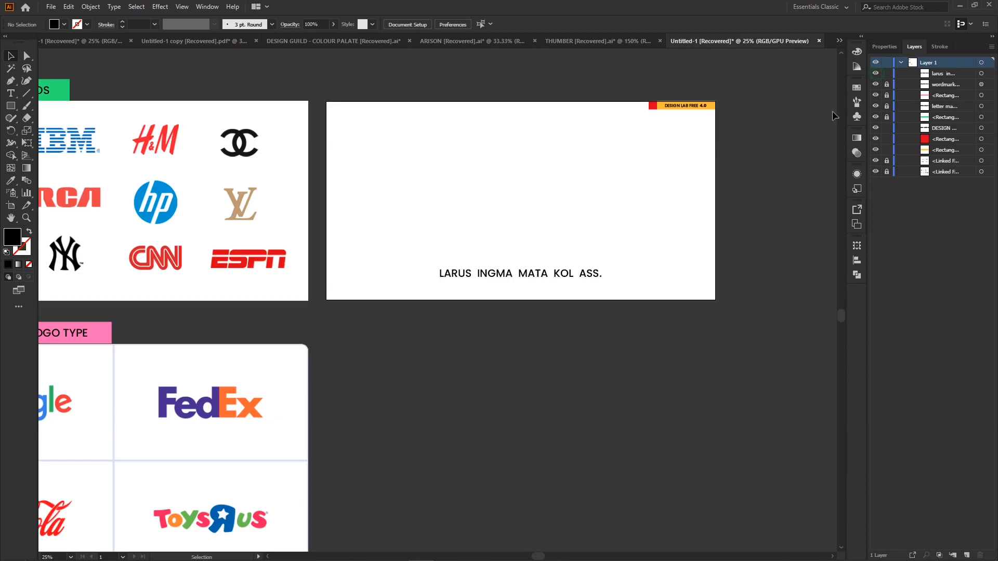
{"action": "left_click", "coordinate": [519, 274]}
{"action": "key", "text": "ctrl+plus"}
{"action": "key", "text": "ctrl+plus"}
{"action": "key", "text": "ctrl+plus"}
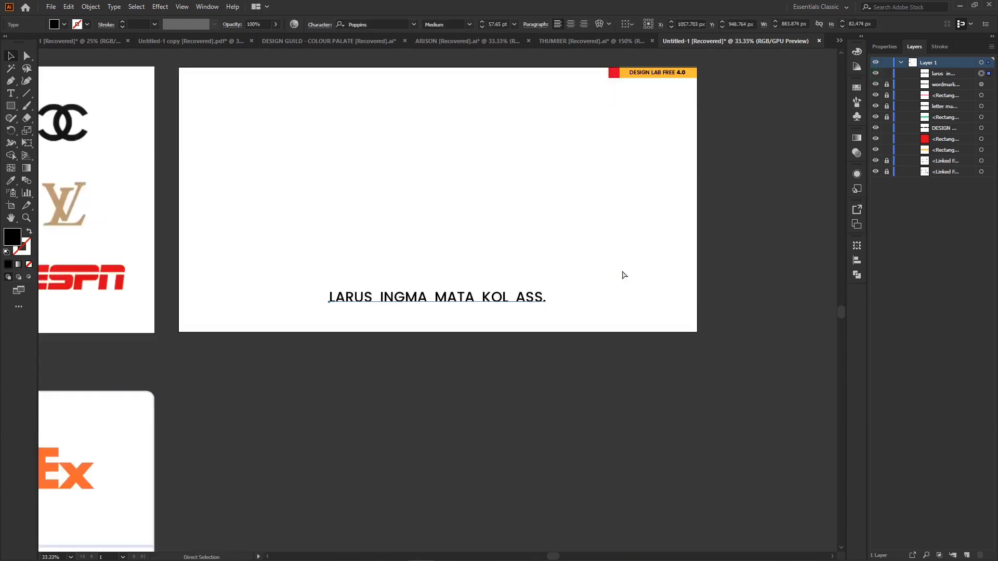
{"action": "key", "text": "ctrl+minus"}
{"action": "key", "text": "ctrl+minus"}
{"action": "key", "text": "ctrl+minus"}
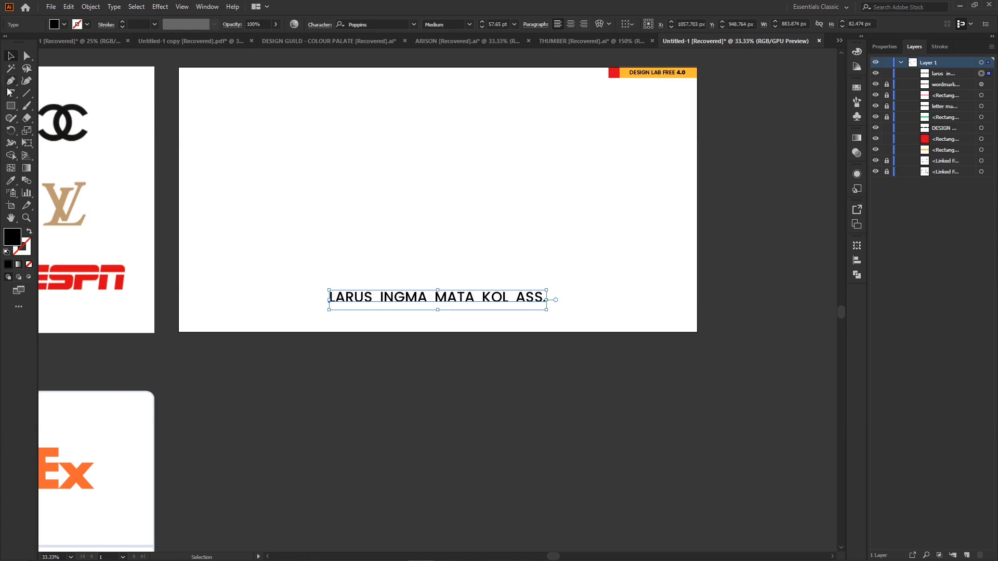
Reduce the gap between INGMA and MATA to one space, trying a line break before MATA and removing it
{"action": "key", "text": "t"}
{"action": "left_click", "coordinate": [436, 293]}
{"action": "key", "text": "BackSpace"}
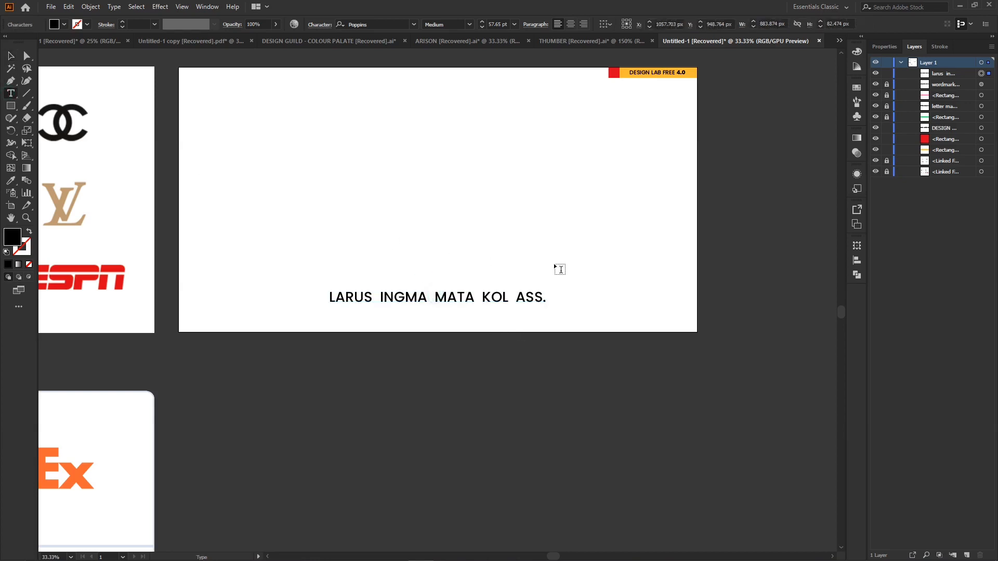
{"action": "key", "text": "Return"}
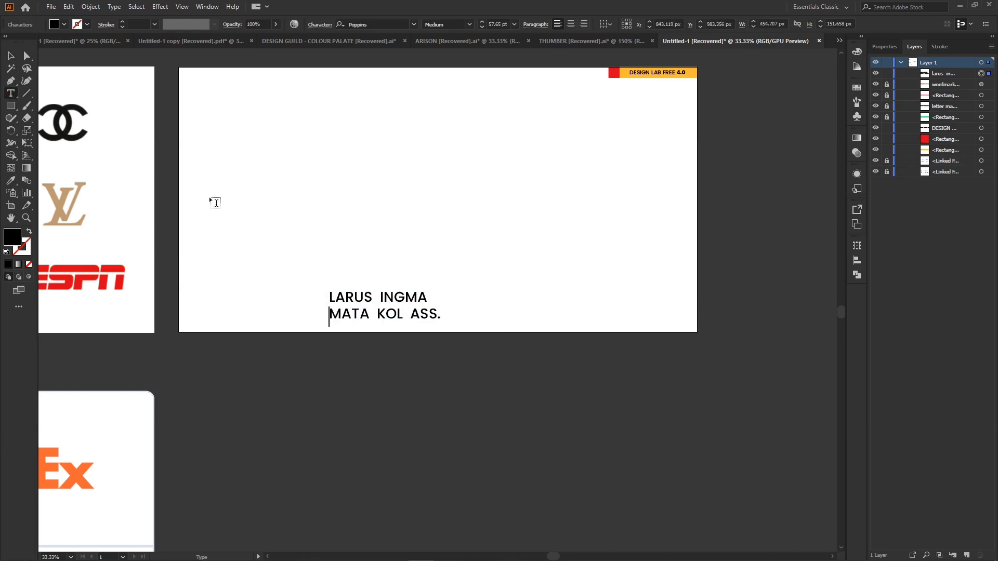
{"action": "key", "text": "BackSpace"}
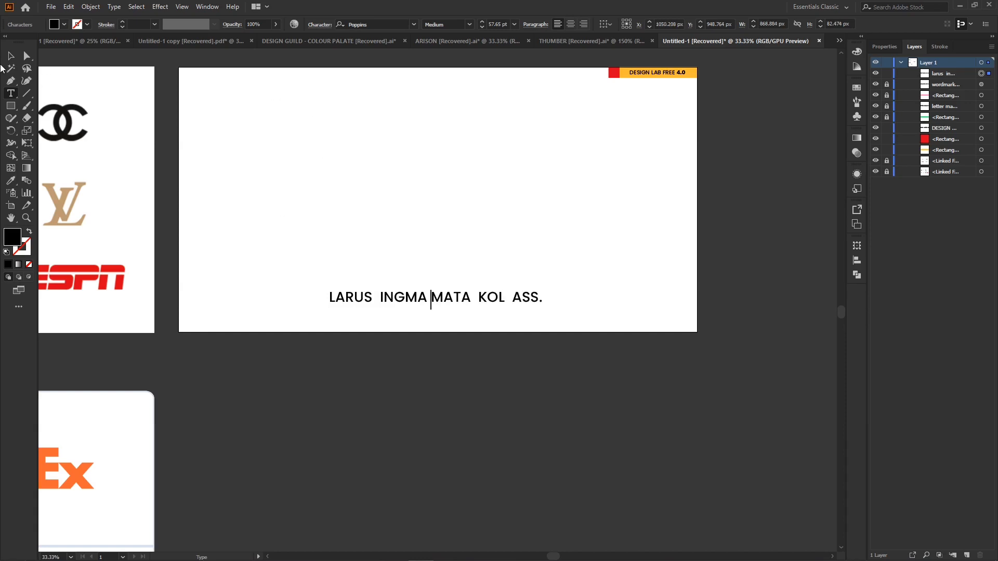
{"action": "left_click", "coordinate": [11, 56]}
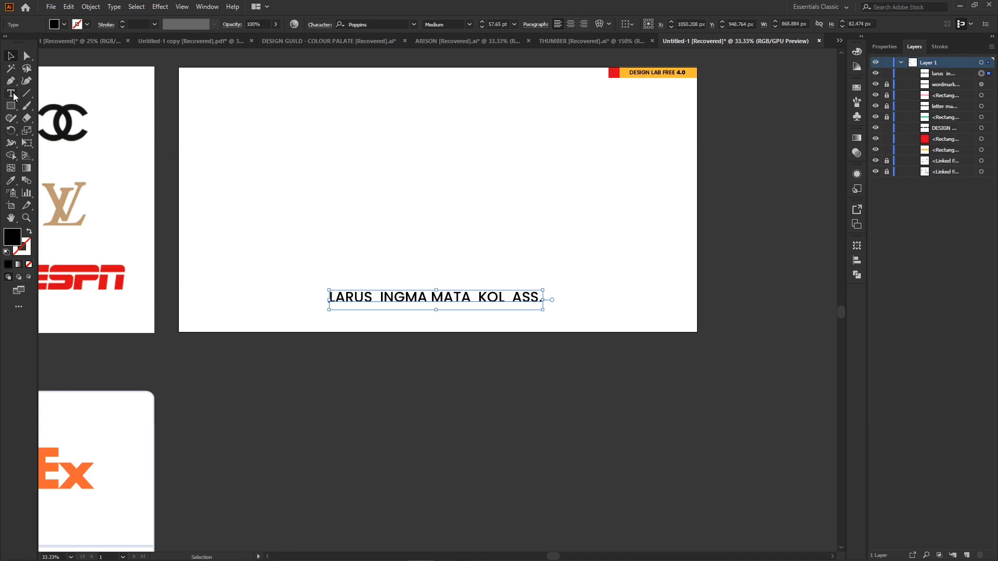
Add the text LIMKA above the full name line, enlarge it to about 245 pt and place it mid-artboard
{"action": "key", "text": "t"}
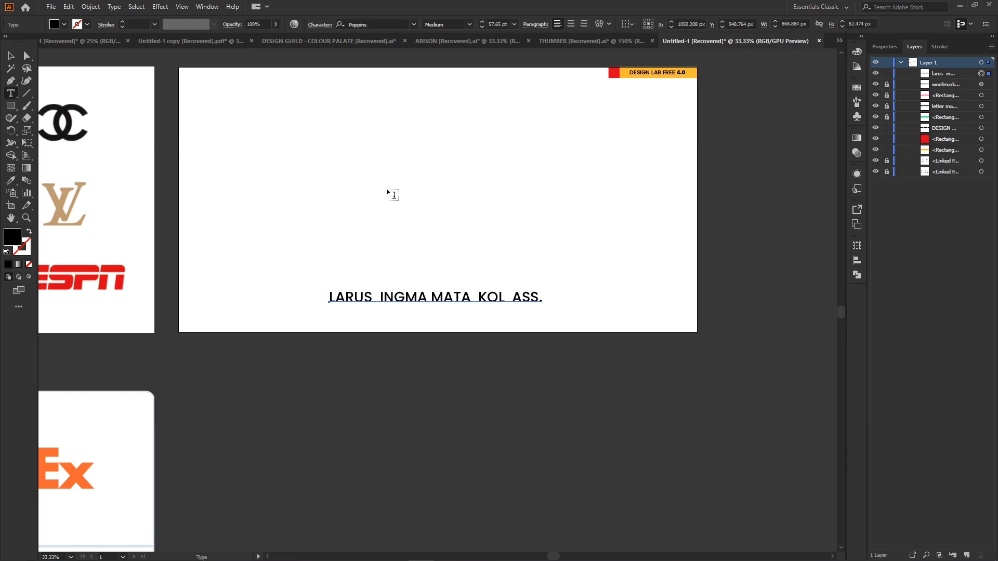
{"action": "left_click", "coordinate": [390, 194]}
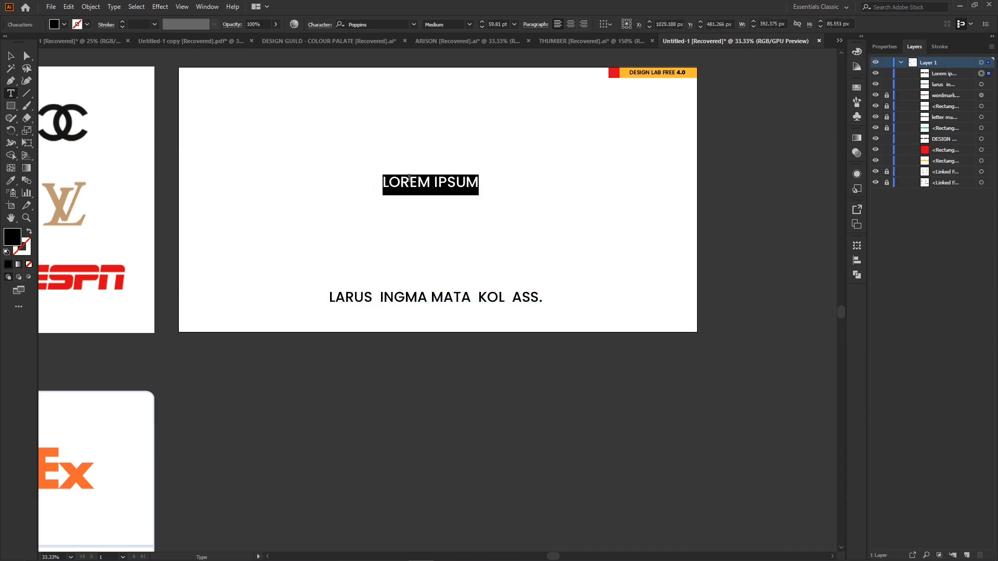
{"action": "left_click", "coordinate": [409, 179]}
{"action": "key", "text": "ctrl+a"}
{"action": "type", "text": "L"}
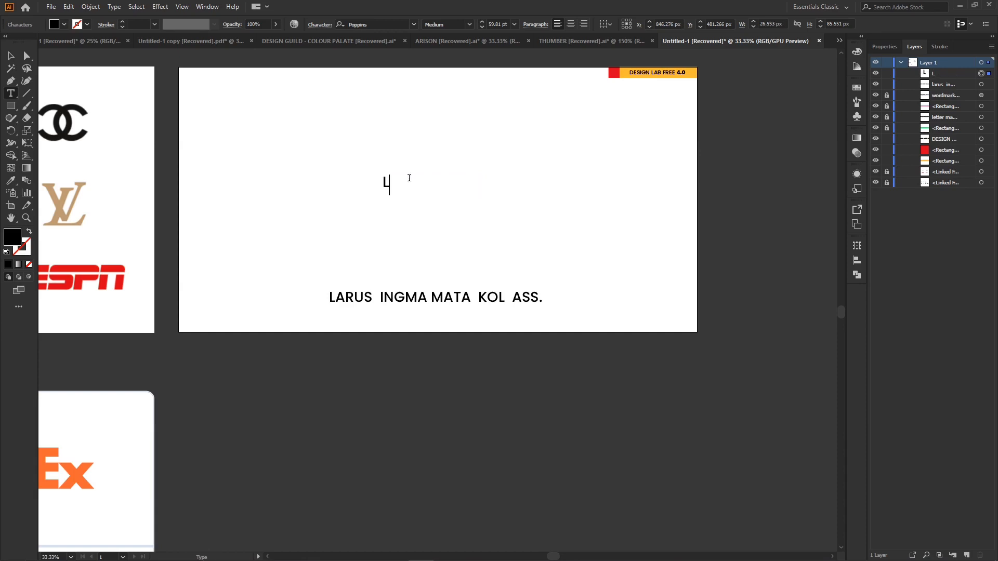
{"action": "type", "text": "IMKA"}
{"action": "key", "text": "Escape"}
{"action": "left_click_drag", "start_coordinate": [425, 195], "coordinate": [558, 261]}
{"action": "left_click_drag", "start_coordinate": [495, 208], "coordinate": [471, 193]}
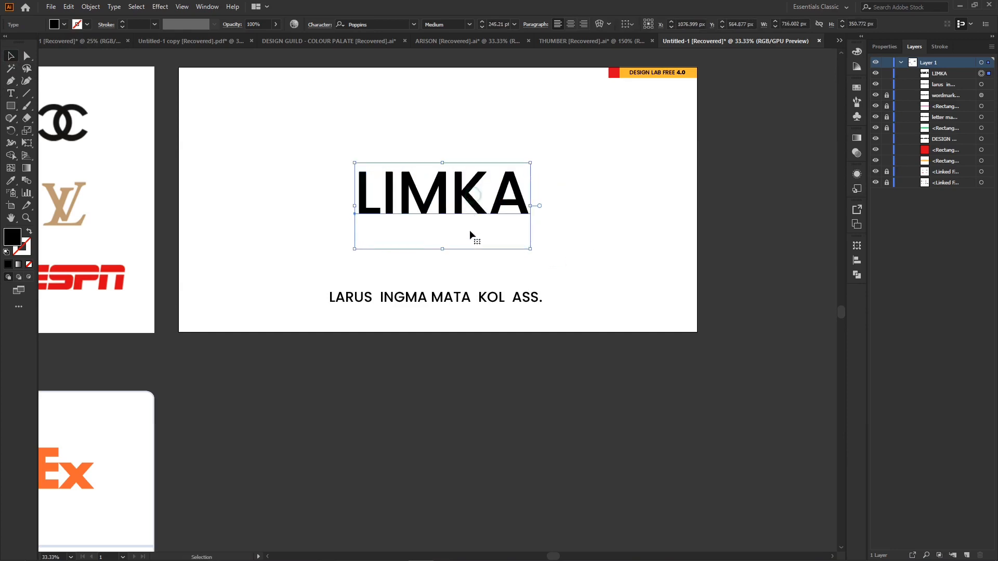
Compare the LIMKA text with the reference logos on the letter mark and wordmark boards
{"action": "key", "text": "a"}
{"action": "scroll", "coordinate": [88, 218], "scroll_direction": "left", "scroll_amount": 10}
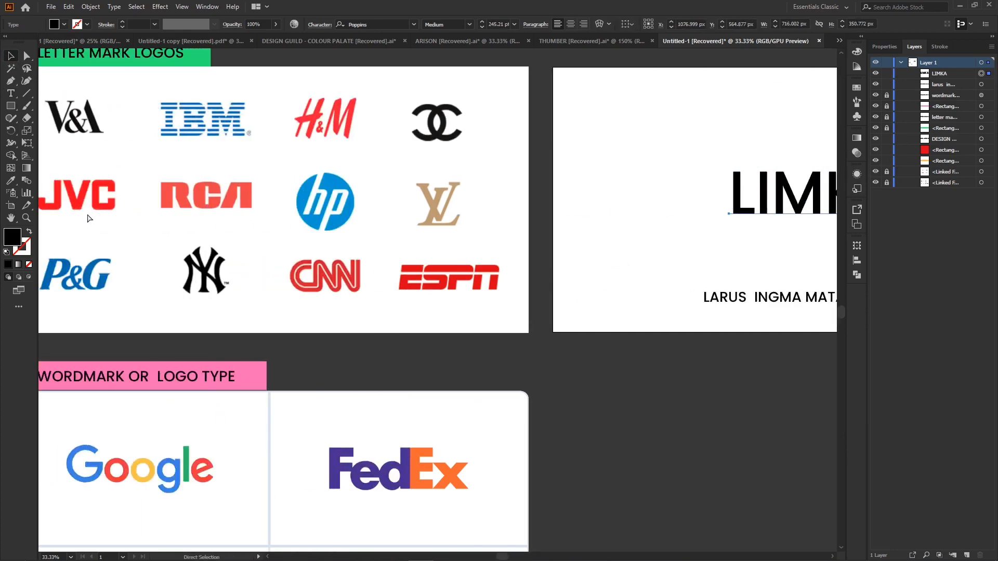
{"action": "scroll", "coordinate": [266, 163], "scroll_direction": "up", "scroll_amount": 2}
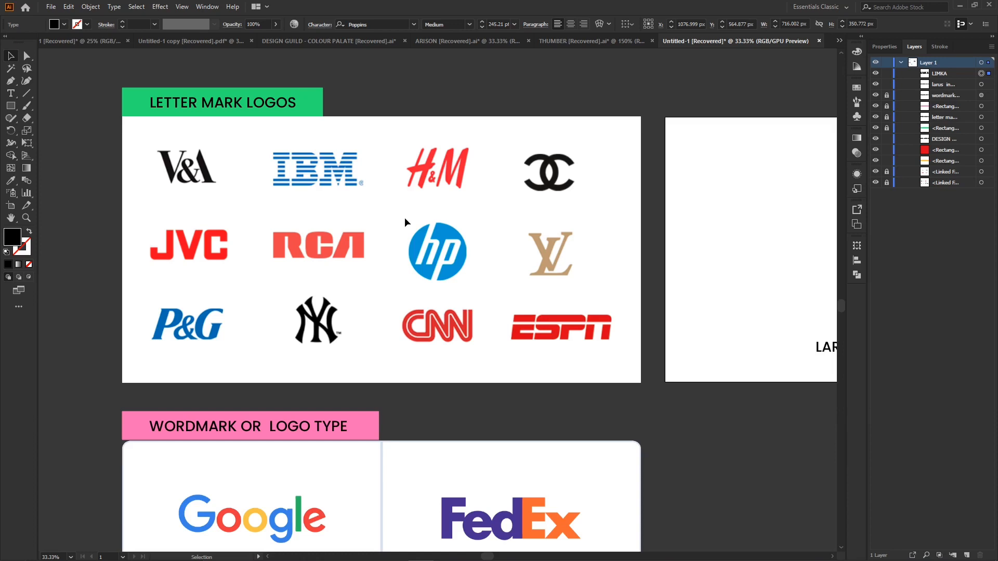
{"action": "scroll", "coordinate": [446, 202], "scroll_direction": "right", "scroll_amount": 5}
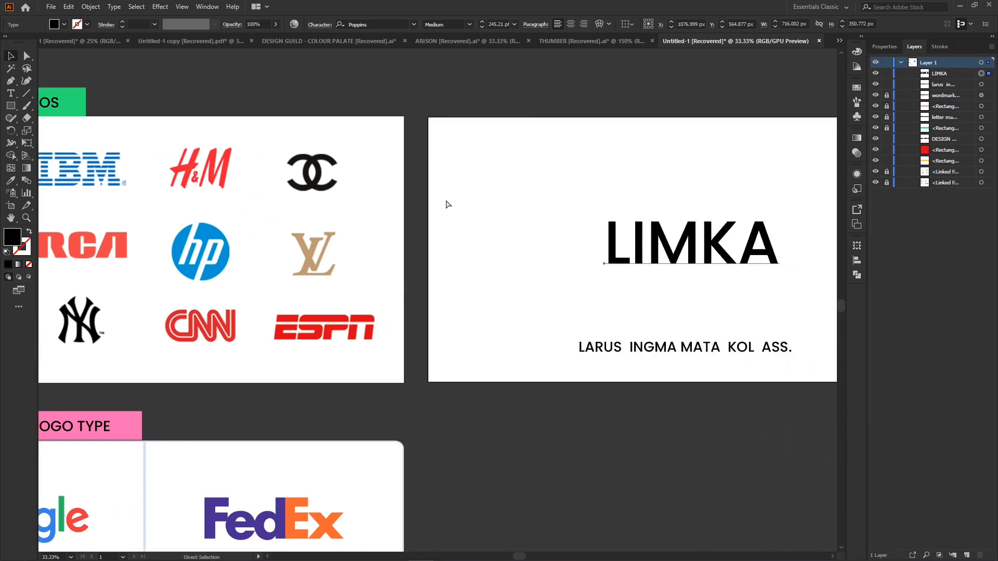
{"action": "key", "text": "v"}
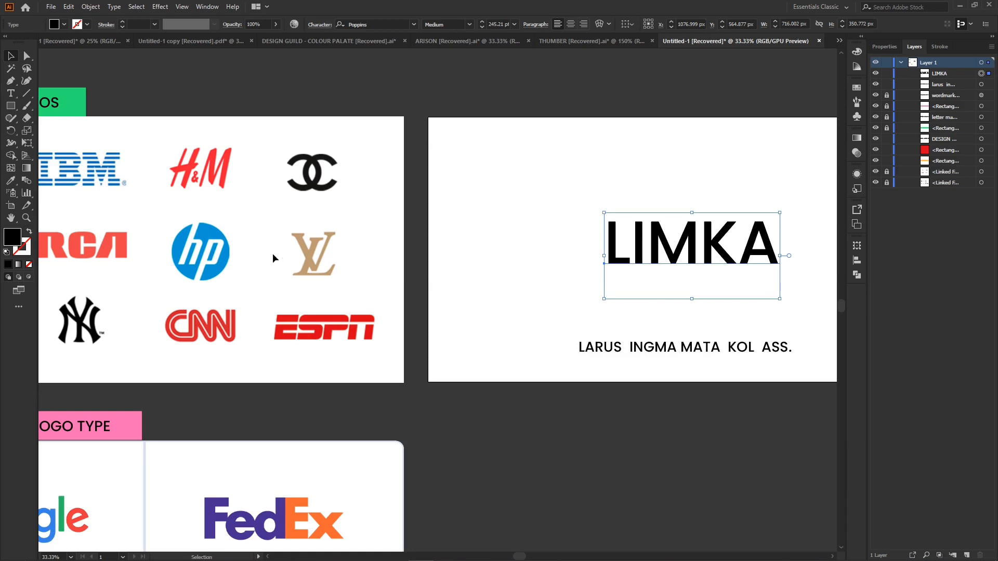
{"action": "scroll", "coordinate": [192, 260], "scroll_direction": "left", "scroll_amount": 5}
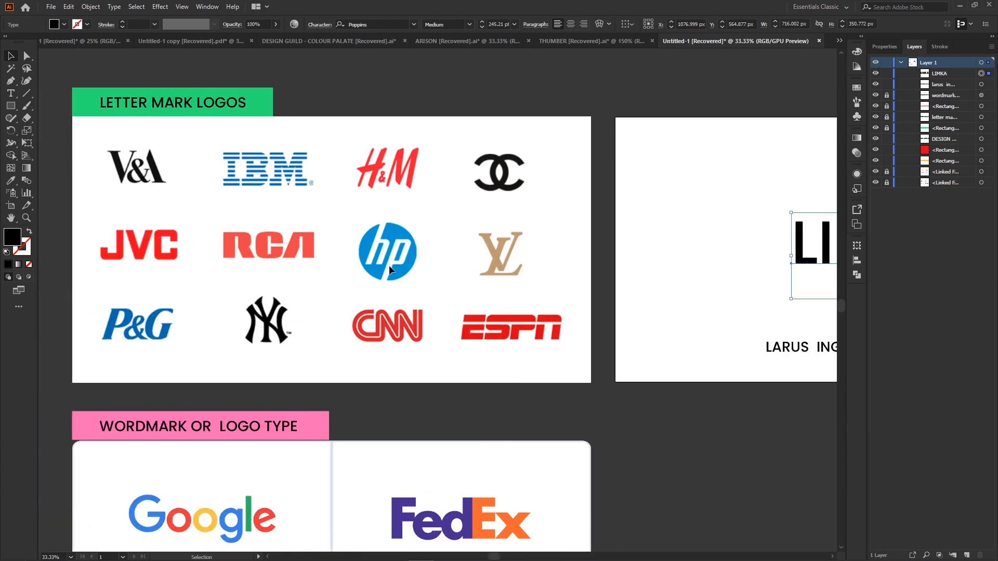
{"action": "scroll", "coordinate": [398, 296], "scroll_direction": "down", "scroll_amount": 3}
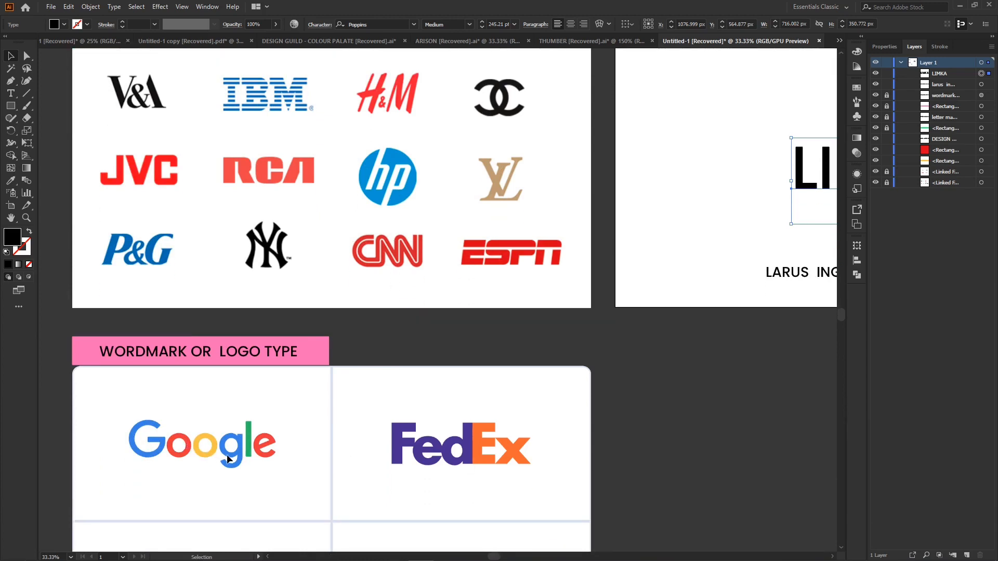
{"action": "scroll", "coordinate": [329, 470], "scroll_direction": "left", "scroll_amount": 7}
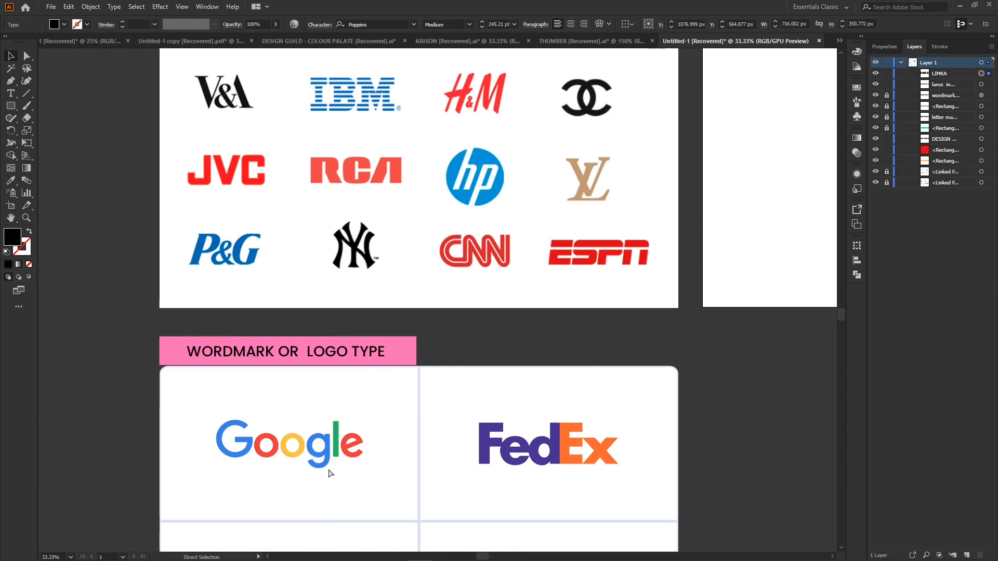
{"action": "scroll", "coordinate": [329, 470], "scroll_direction": "right", "scroll_amount": 6}
{"action": "scroll", "coordinate": [329, 470], "scroll_direction": "right", "scroll_amount": 6}
{"action": "scroll", "coordinate": [329, 470], "scroll_direction": "up", "scroll_amount": 4}
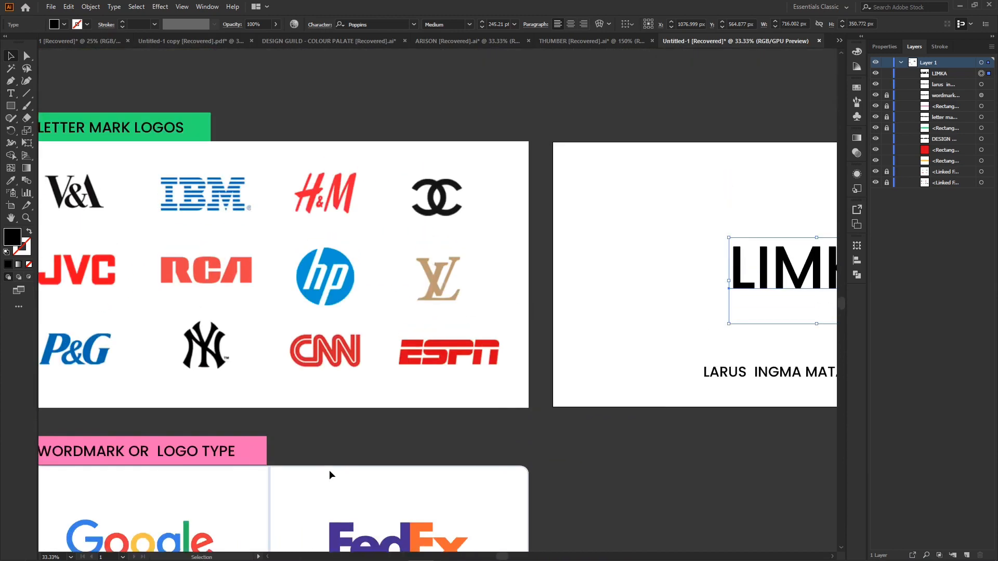
{"action": "scroll", "coordinate": [329, 470], "scroll_direction": "right", "scroll_amount": 5}
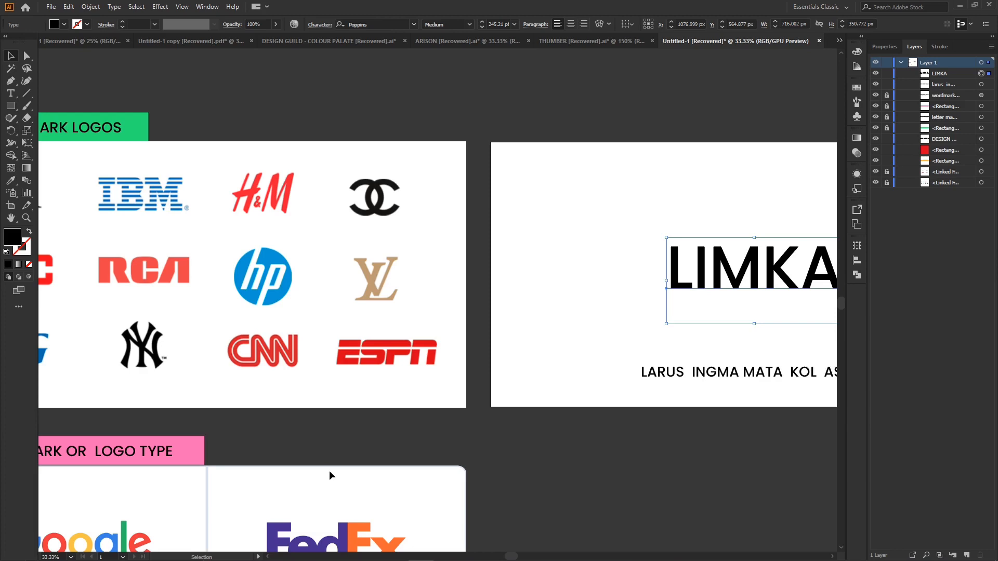
{"action": "scroll", "coordinate": [330, 470], "scroll_direction": "right", "scroll_amount": 5}
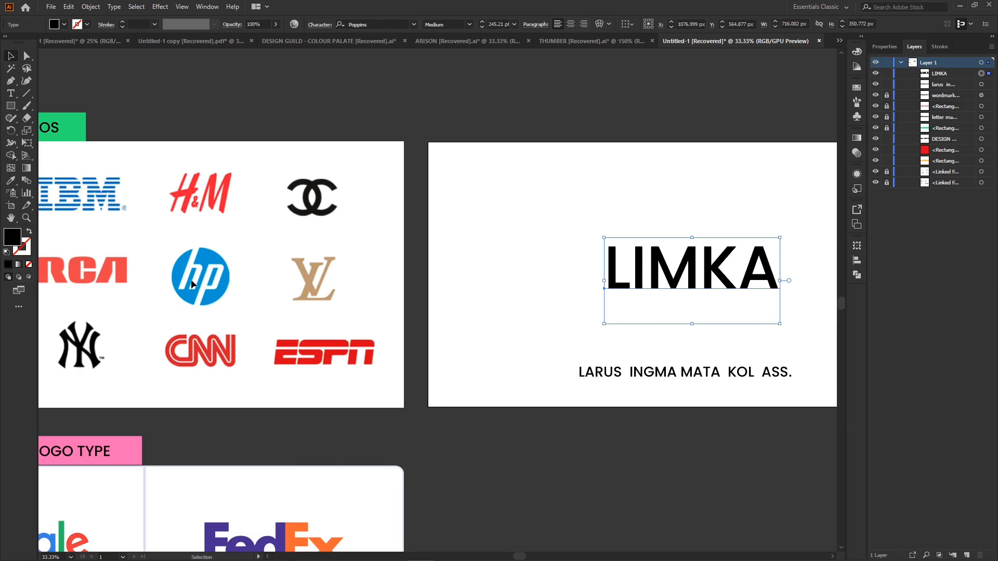
{"action": "scroll", "coordinate": [506, 274], "scroll_direction": "right", "scroll_amount": 13}
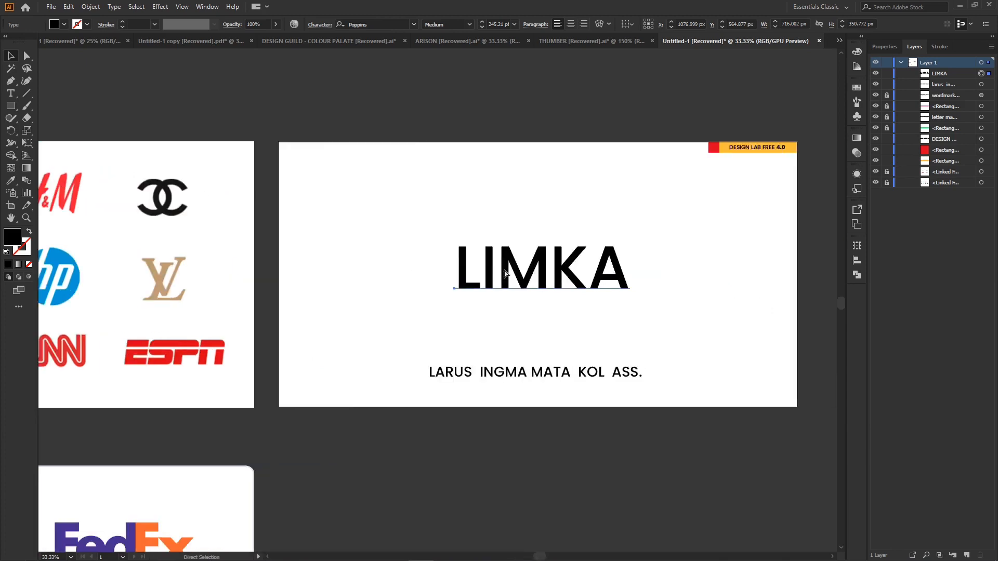
{"action": "scroll", "coordinate": [505, 274], "scroll_direction": "right", "scroll_amount": 5}
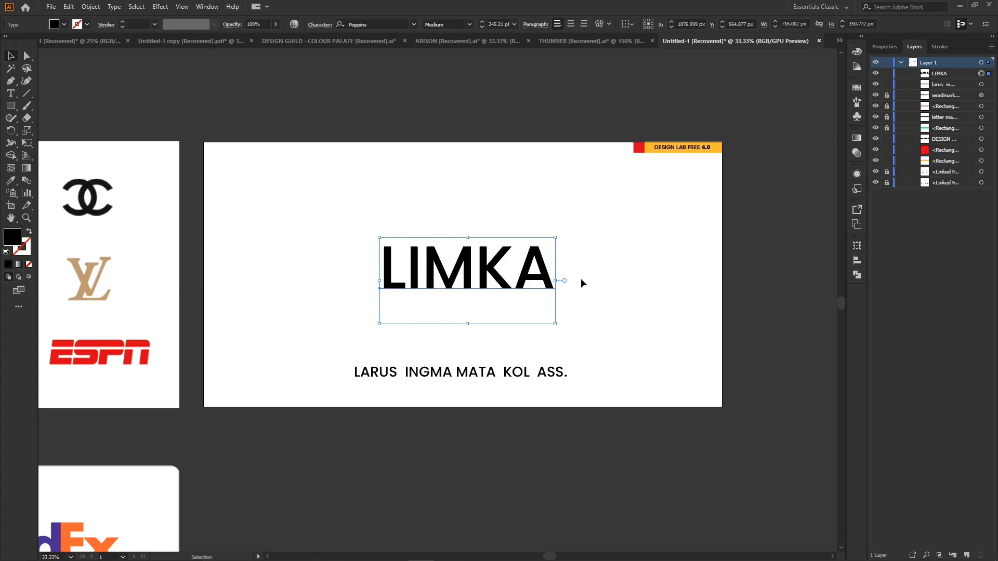
Enlarge the LIMKA text to about 317 pt and change its font to Poppins ExtraBold
{"action": "mouse_move", "coordinate": [555, 281]}
{"action": "left_mouse_down"}
{"action": "mouse_move", "coordinate": [606, 289]}
{"action": "mouse_move", "coordinate": [555, 281]}
{"action": "left_mouse_up"}
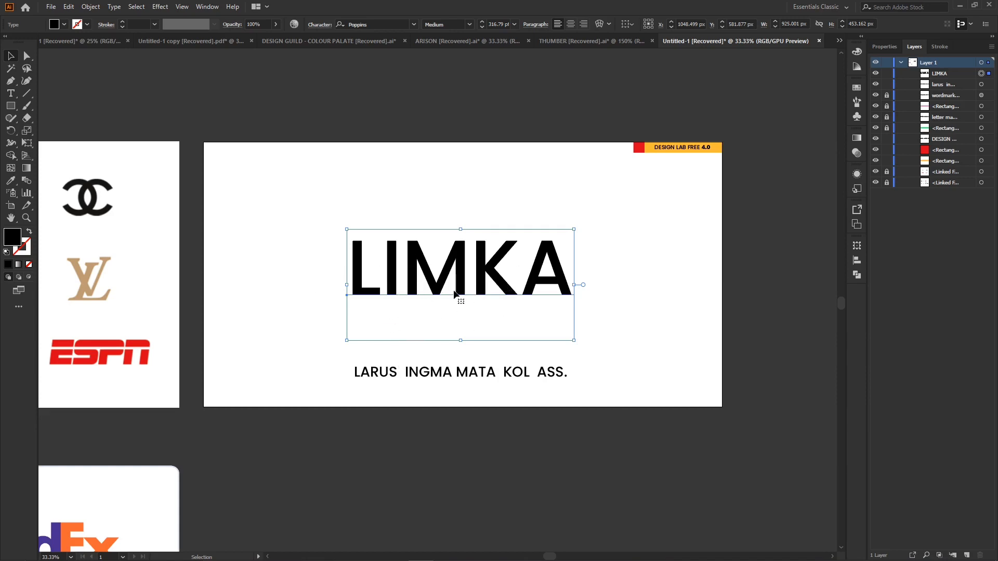
{"action": "left_click", "coordinate": [370, 25]}
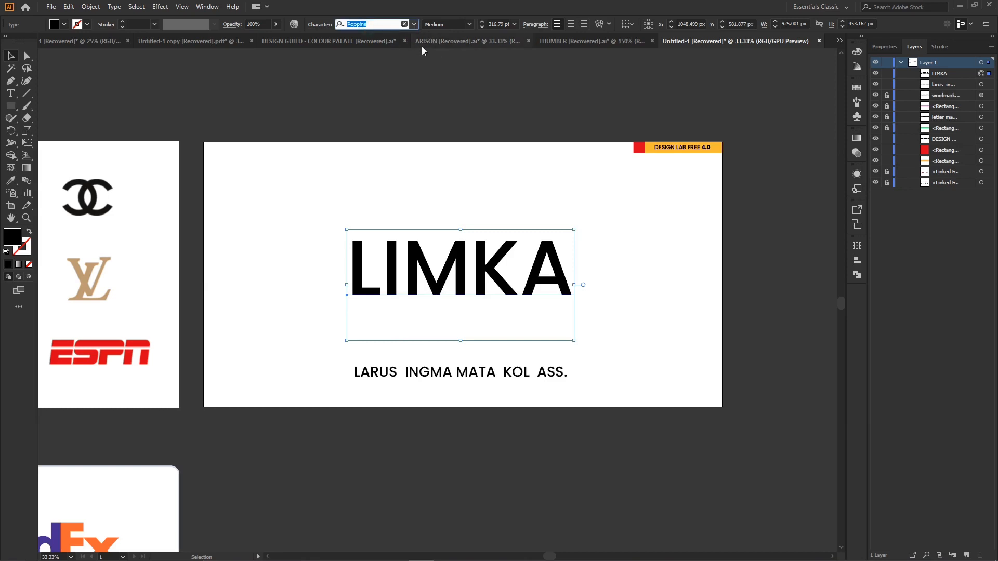
{"action": "type", "text": "POPP"}
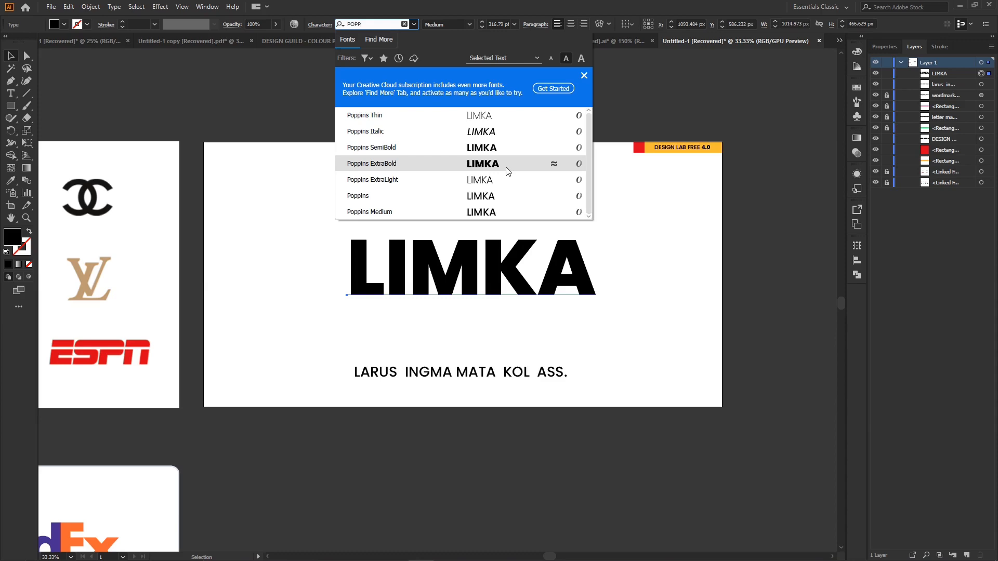
{"action": "left_click", "coordinate": [507, 167]}
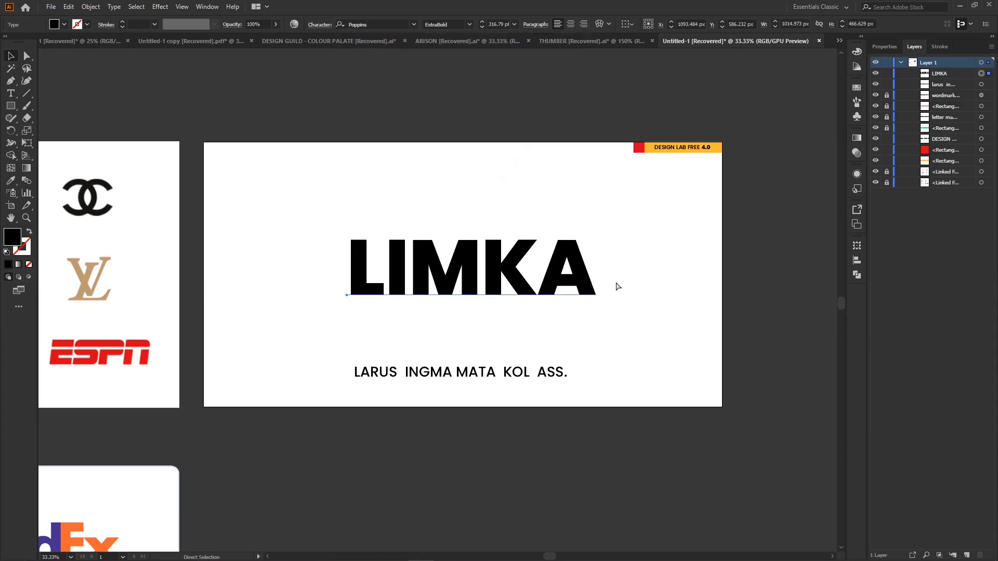
Examine the ExtraBold LIMKA lettering both up close and in an overview beside the two reference boards
{"action": "key", "text": "ctrl+minus"}
{"action": "key", "text": "ctrl+minus"}
{"action": "key", "text": "ctrl+minus"}
{"action": "key", "text": "ctrl+minus"}
{"action": "key", "text": "ctrl+minus"}
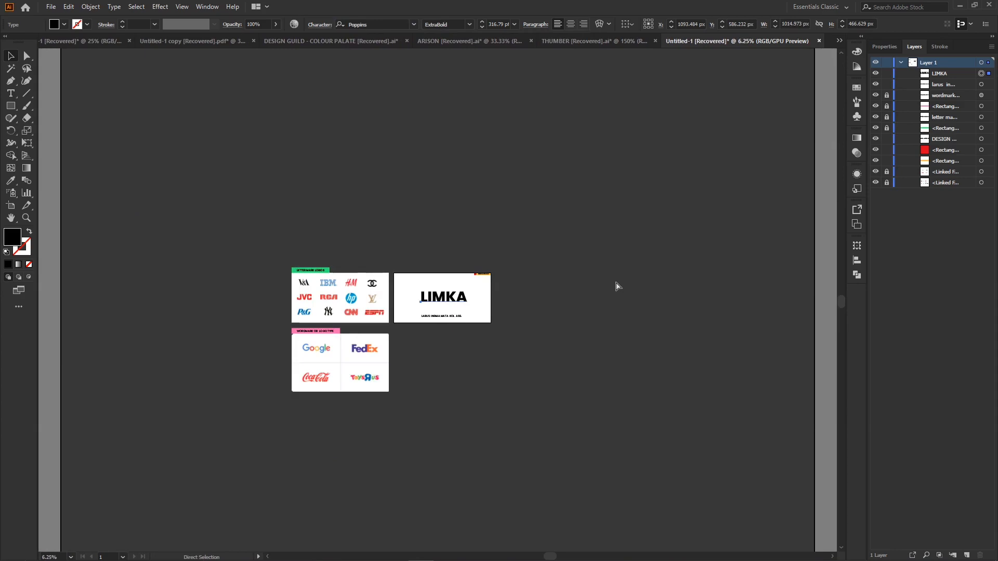
{"action": "key", "text": "ctrl+plus"}
{"action": "key", "text": "ctrl+plus"}
{"action": "key", "text": "ctrl+plus"}
{"action": "key", "text": "ctrl+plus"}
{"action": "key", "text": "ctrl+plus"}
{"action": "key", "text": "ctrl+plus"}
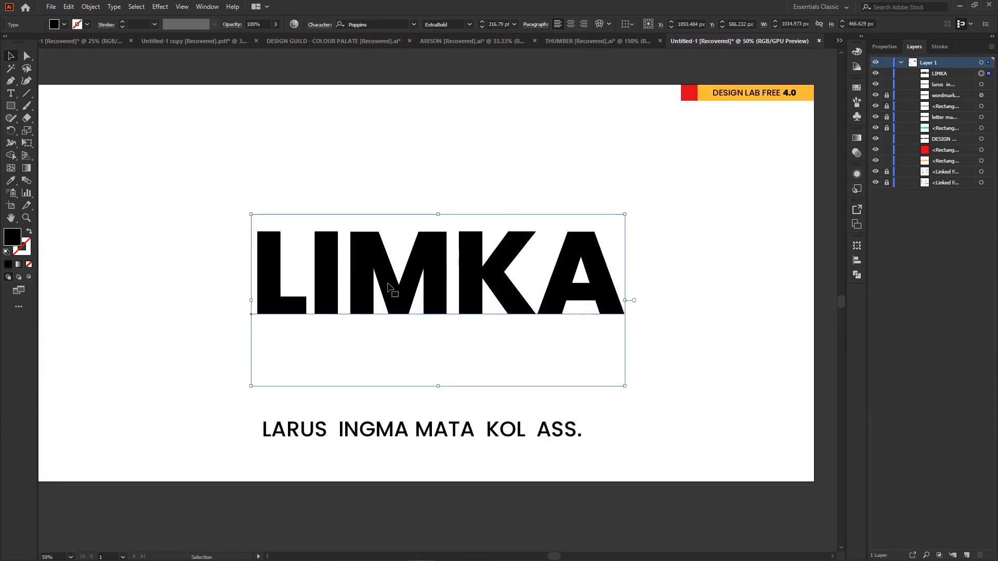
{"action": "key", "text": "ctrl"}
{"action": "key", "text": "ctrl+minus"}
{"action": "key", "text": "ctrl+minus"}
{"action": "key", "text": "ctrl+minus"}
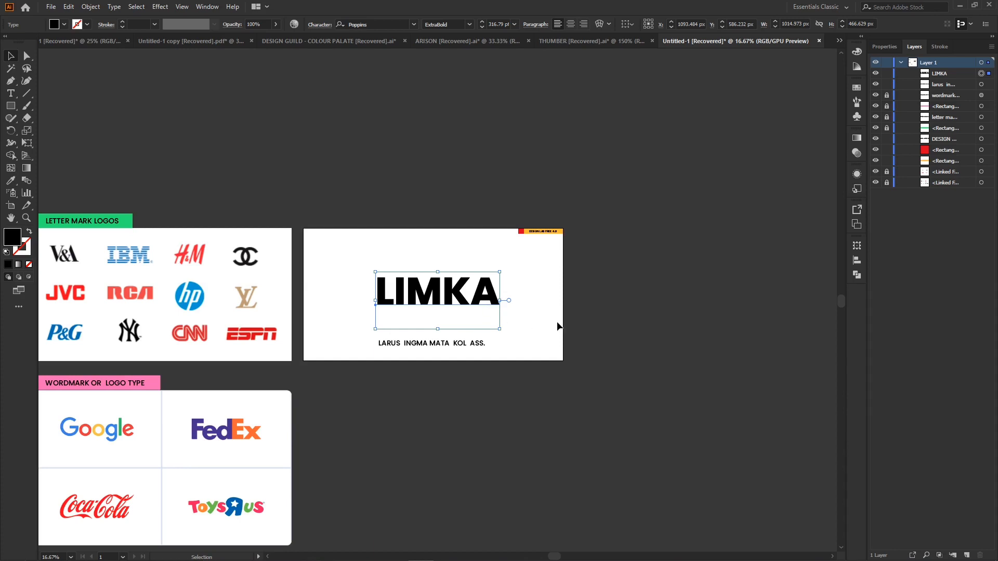
{"action": "key", "text": "ctrl+plus"}
{"action": "key", "text": "ctrl+plus"}
{"action": "key", "text": "ctrl+plus"}
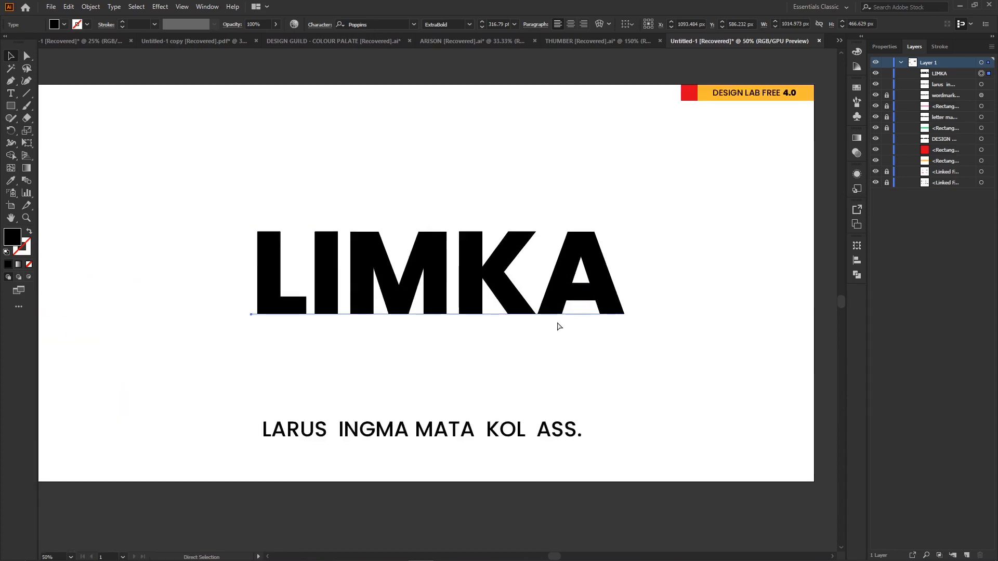
{"action": "key", "text": "ctrl+plus"}
{"action": "key", "text": "ctrl+minus"}
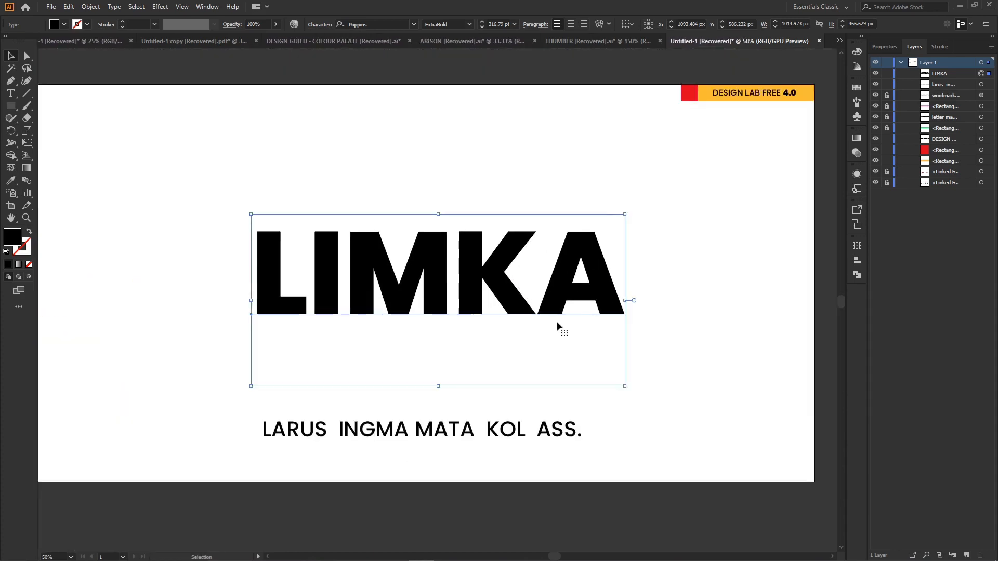
Study how the letter mark logos such as LV and ESPN treat their letters, compared with LIMKA
{"action": "scroll", "coordinate": [541, 324], "scroll_direction": "right", "scroll_amount": 3}
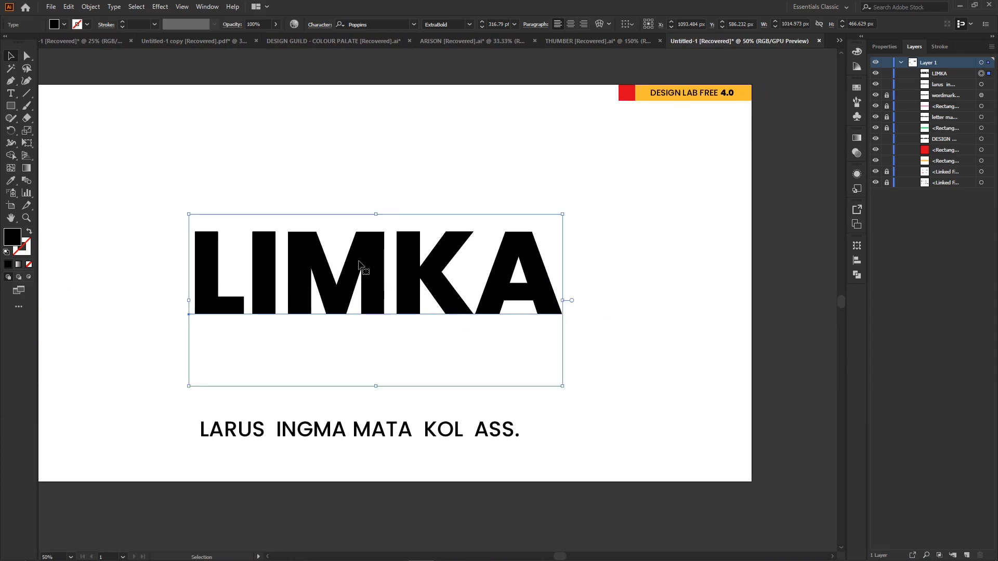
{"action": "scroll", "coordinate": [358, 265], "scroll_direction": "left", "scroll_amount": 10}
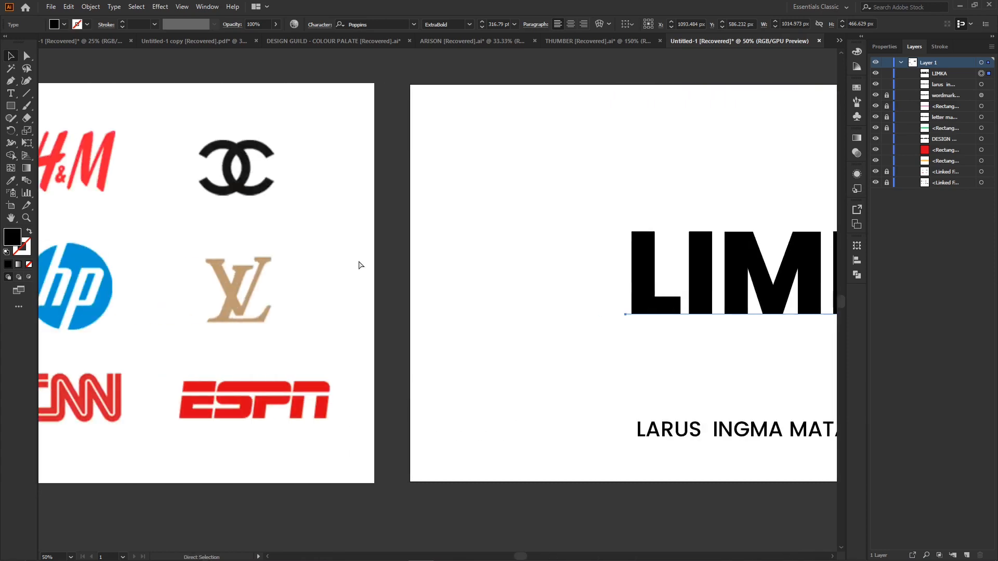
{"action": "key", "text": "ctrl+minus"}
{"action": "key", "text": "ctrl+minus"}
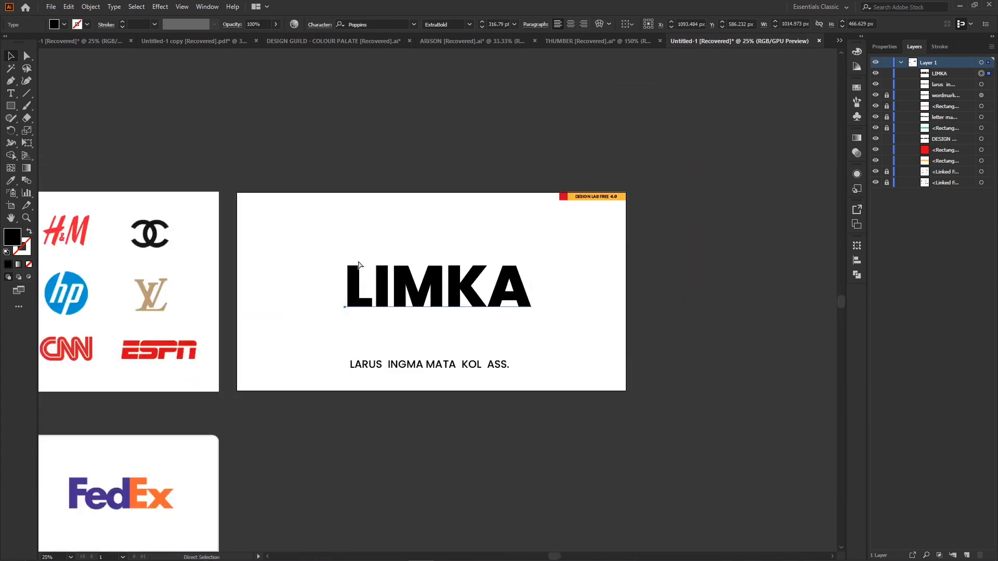
{"action": "scroll", "coordinate": [359, 266], "scroll_direction": "left", "scroll_amount": 10}
{"action": "key", "text": "v"}
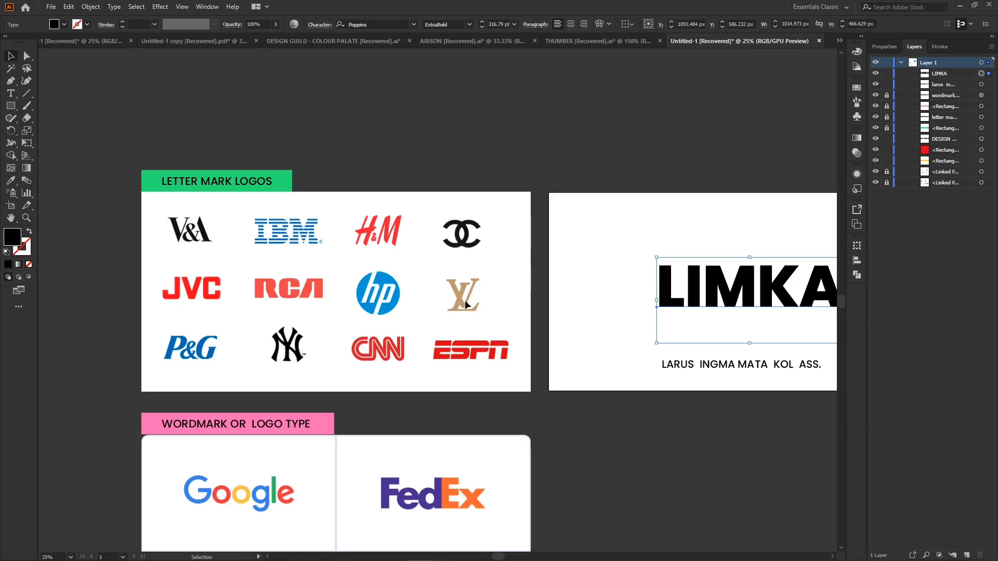
{"action": "scroll", "coordinate": [280, 361], "scroll_direction": "right", "scroll_amount": 4}
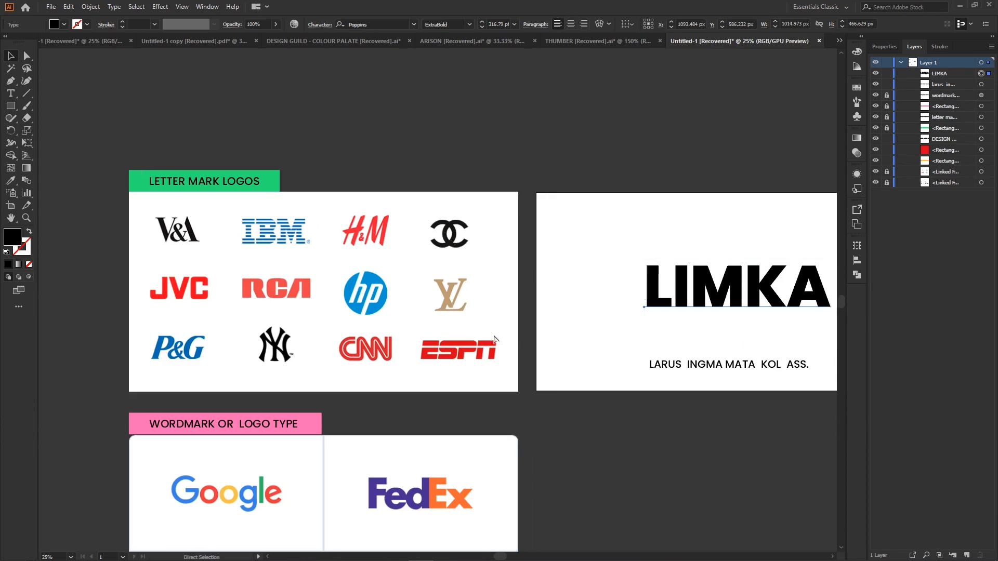
{"action": "scroll", "coordinate": [494, 339], "scroll_direction": "right", "scroll_amount": 7}
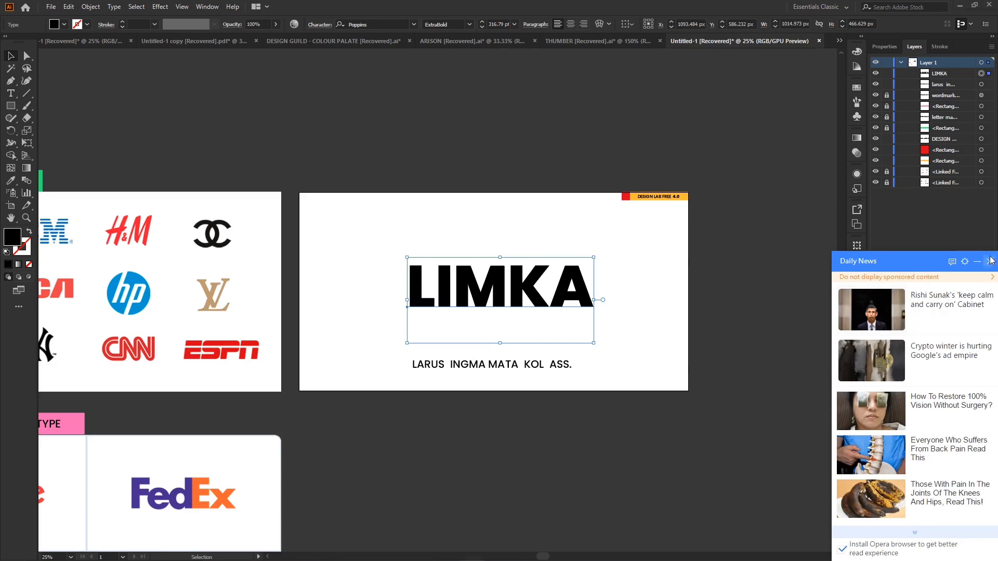
Dismiss the news pop-up and expand the LIMKA text into shapes with Object and Fill enabled
{"action": "left_click", "coordinate": [990, 262]}
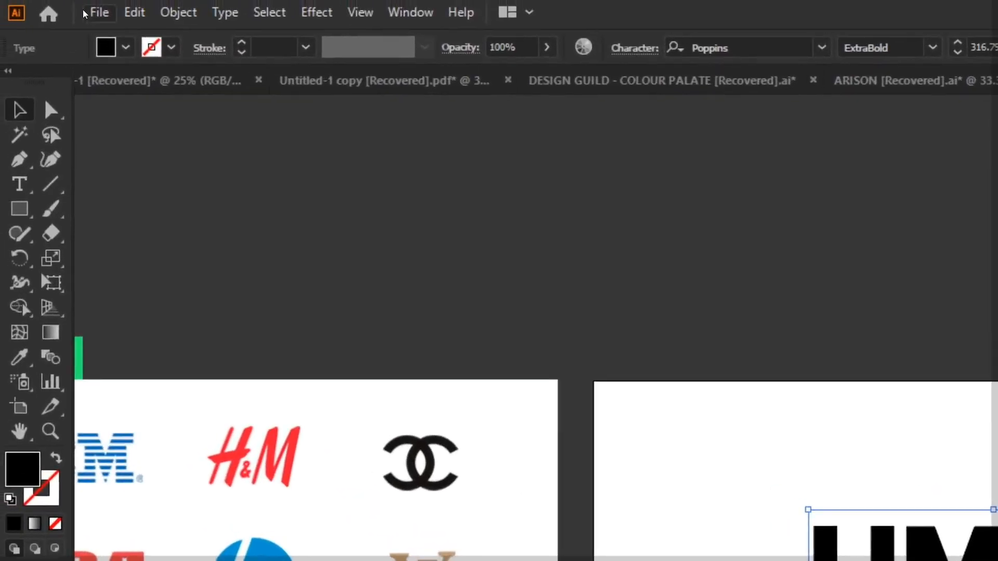
{"action": "left_click", "coordinate": [183, 14]}
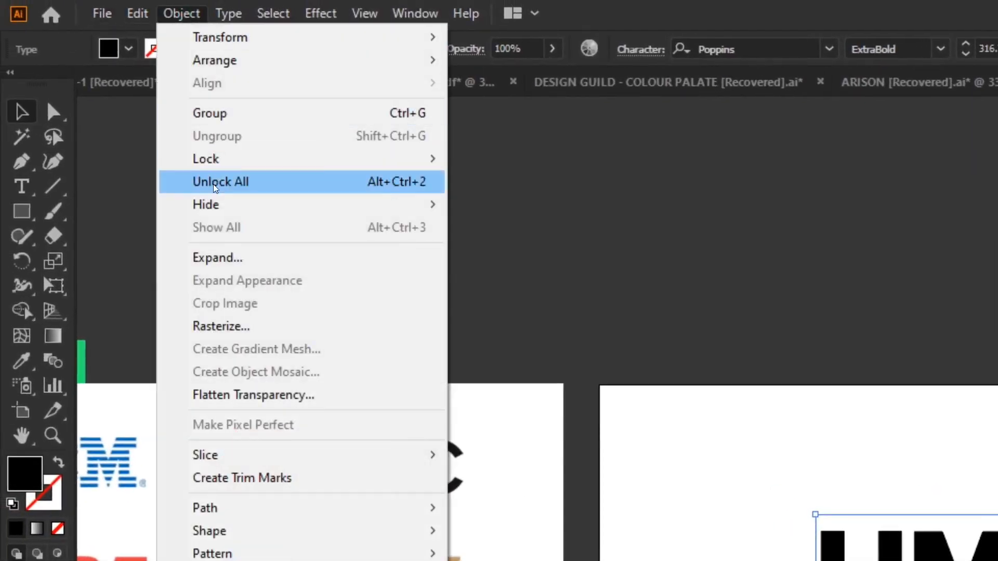
{"action": "left_click", "coordinate": [229, 258]}
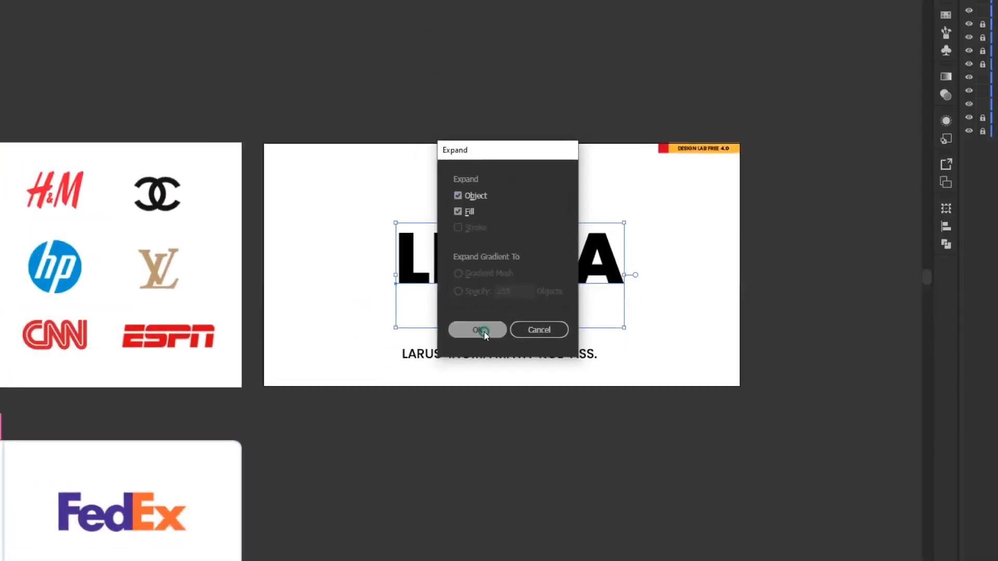
{"action": "left_click", "coordinate": [491, 391]}
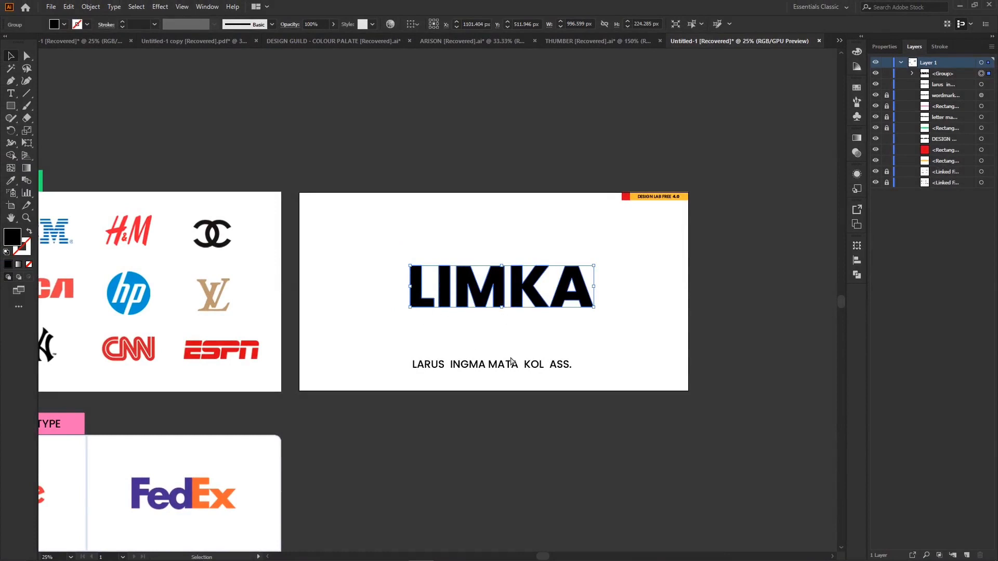
Ungroup the expanded LIMKA shapes into separate letters
{"action": "key", "text": "ctrl+plus"}
{"action": "key", "text": "ctrl+plus"}
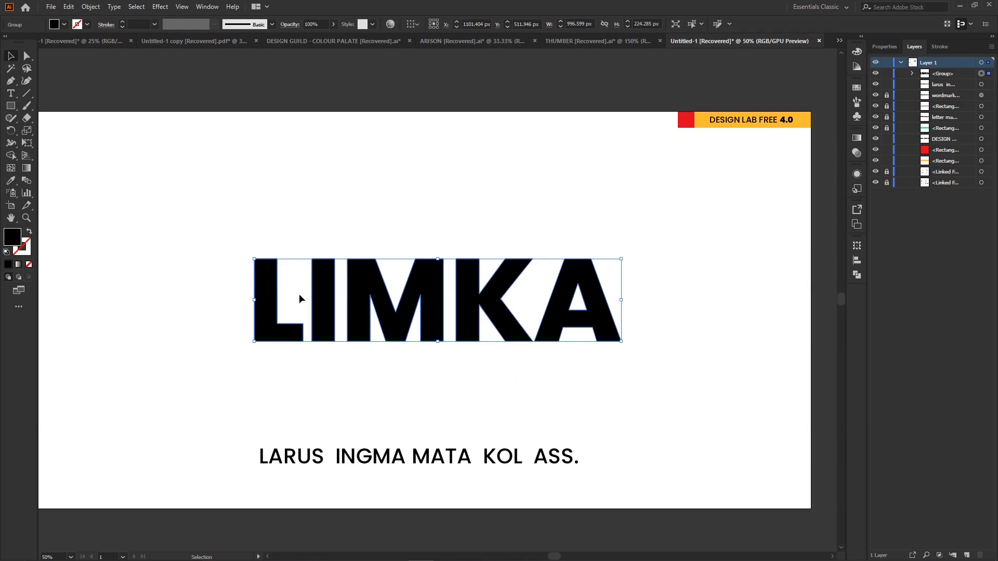
{"action": "key", "text": "ctrl"}
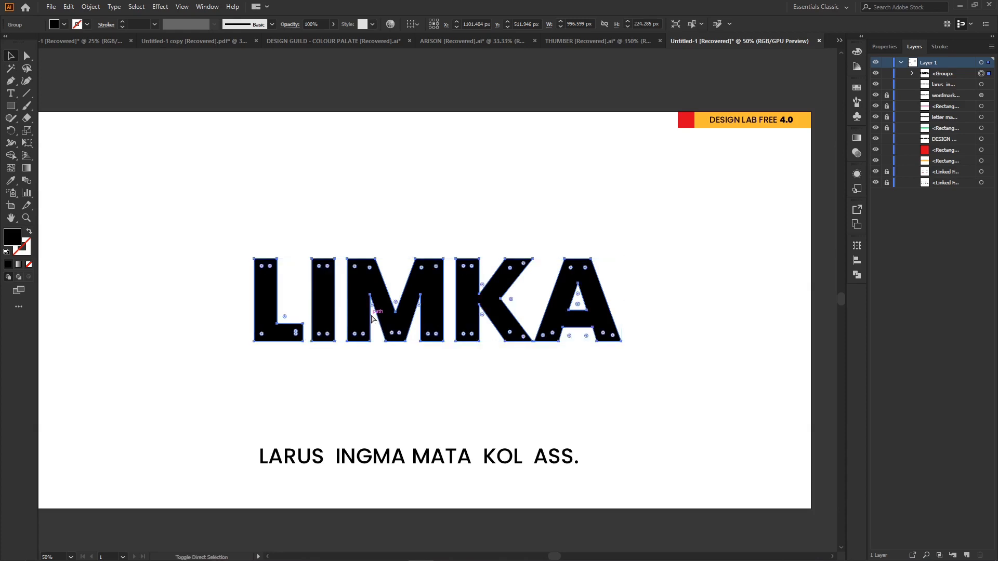
{"action": "key", "text": "ctrl+shift+g"}
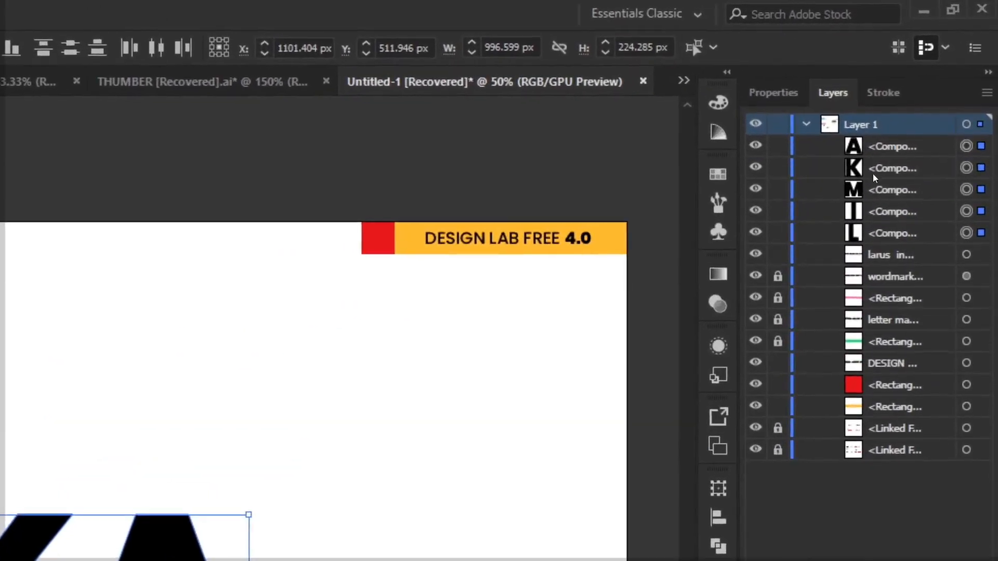
{"action": "key", "text": "ctrl+g"}
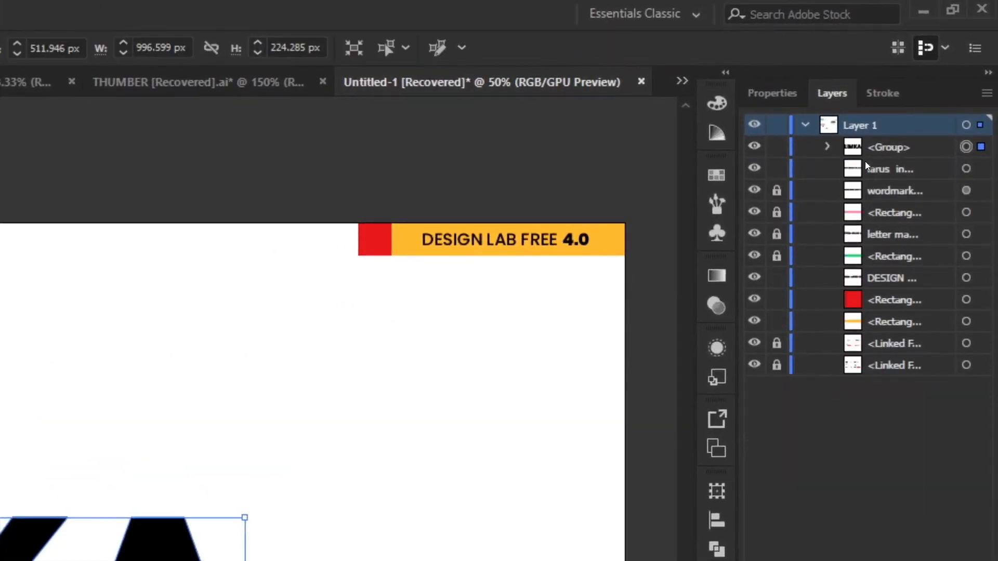
{"action": "key", "text": "ctrl+shift+g"}
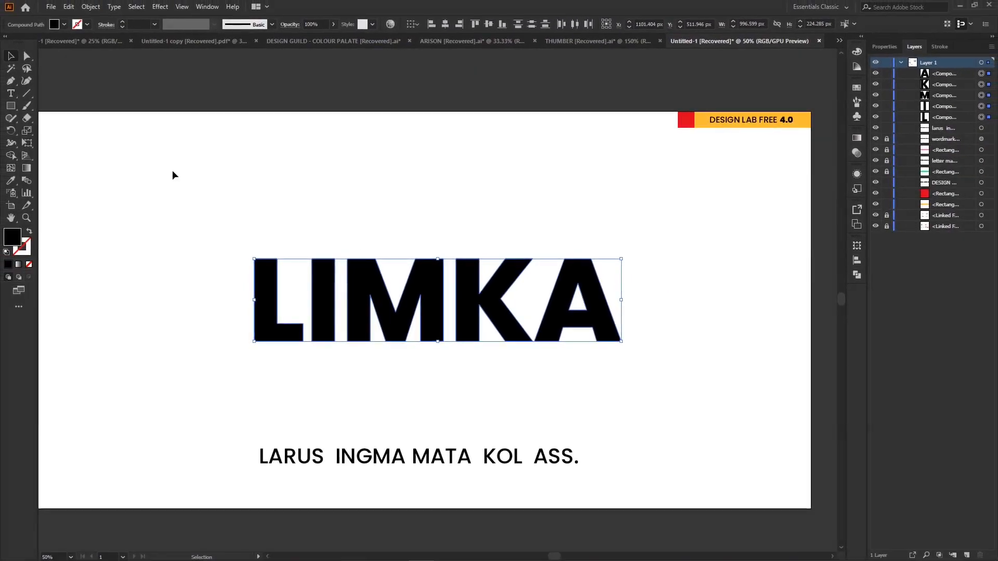
{"action": "left_click", "coordinate": [136, 147]}
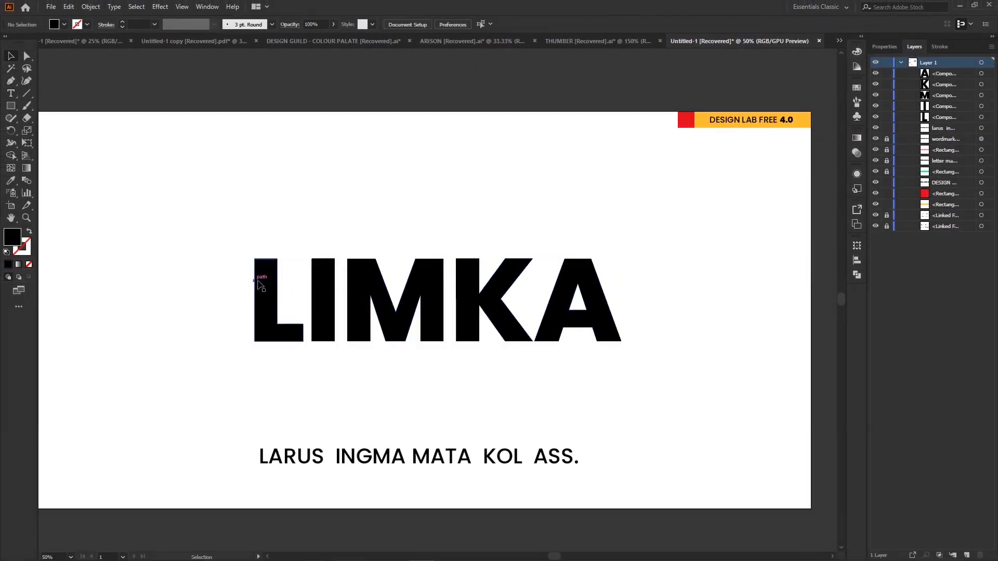
{"action": "left_click_drag", "start_coordinate": [263, 267], "coordinate": [151, 206]}
{"action": "left_click_drag", "start_coordinate": [314, 291], "coordinate": [321, 173]}
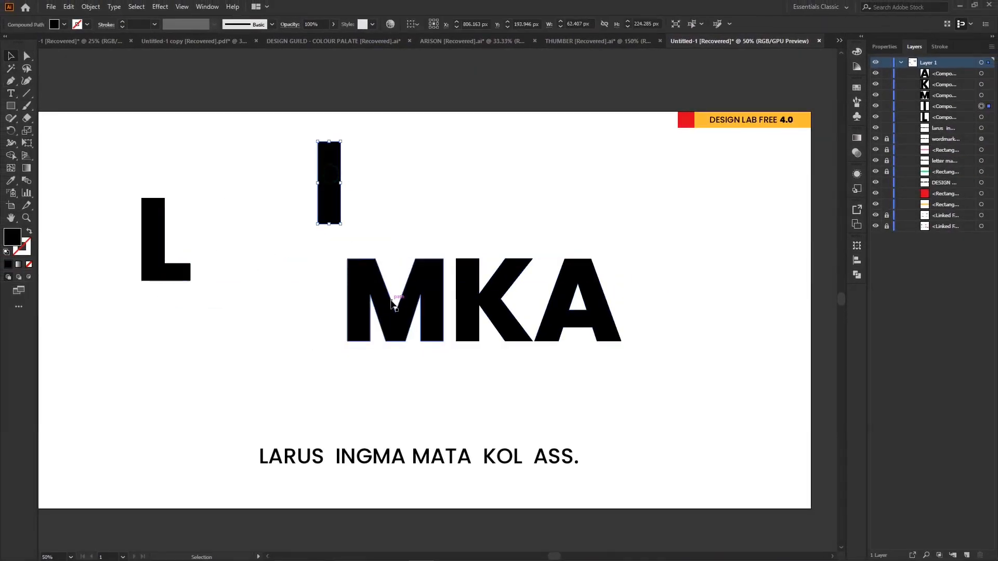
{"action": "left_click_drag", "start_coordinate": [394, 280], "coordinate": [352, 364]}
{"action": "key", "text": "ctrl+z"}
{"action": "key", "text": "ctrl+z"}
{"action": "key", "text": "ctrl+z"}
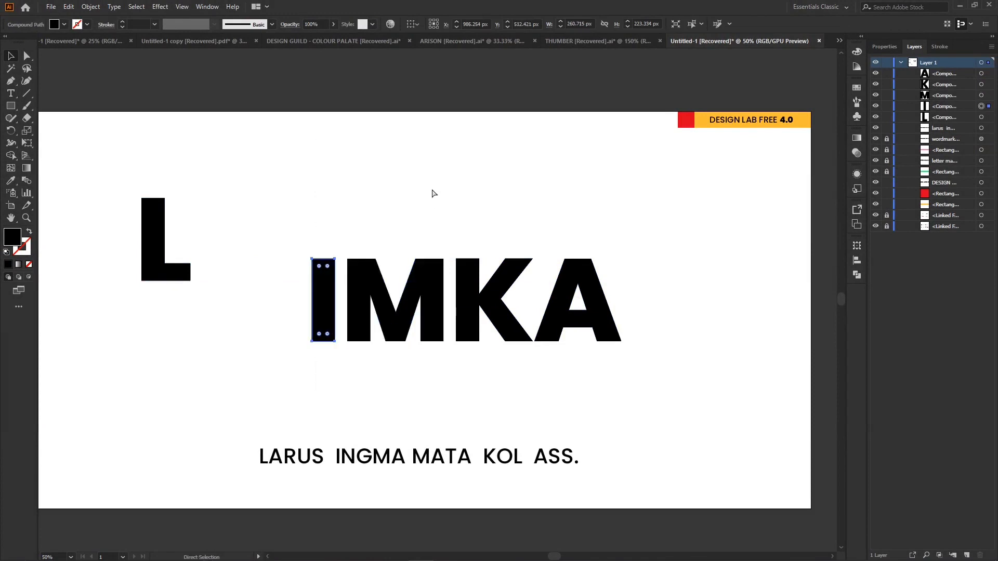
{"action": "key", "text": "v"}
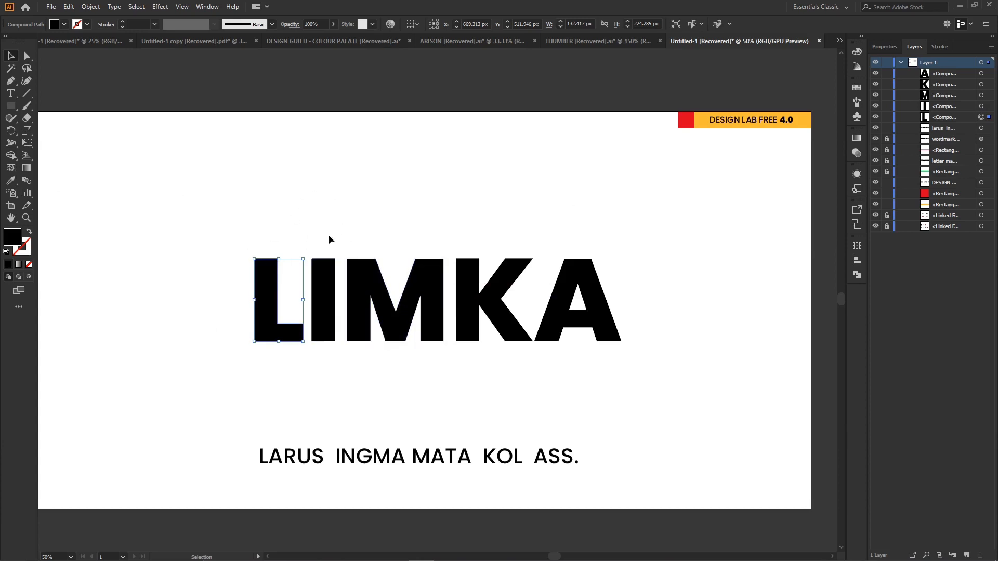
{"action": "left_click", "coordinate": [376, 207]}
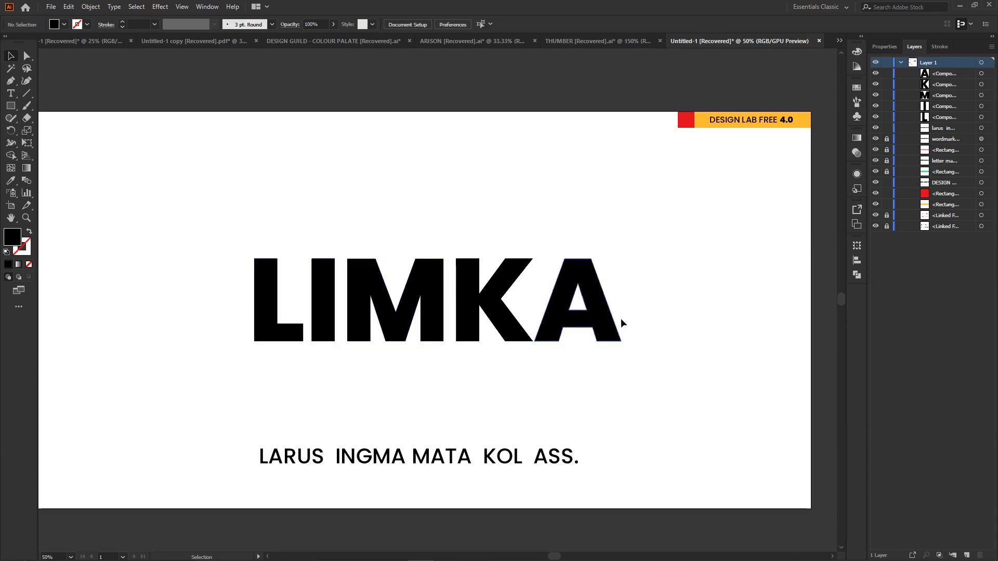
{"action": "left_click_drag", "start_coordinate": [196, 215], "coordinate": [643, 359]}
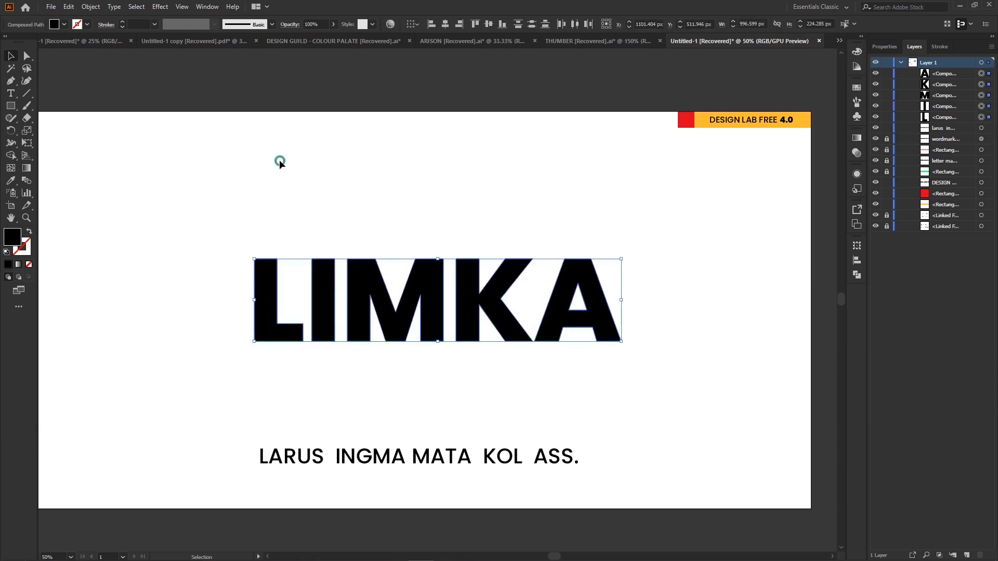
{"action": "left_click", "coordinate": [279, 160]}
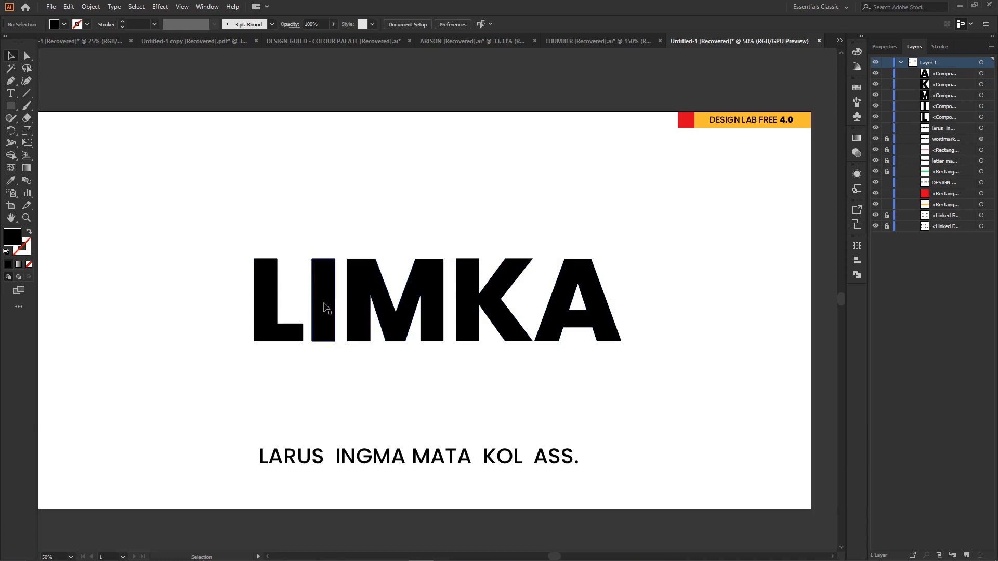
Move the I out above the word and extend the foot of the L toward the M
{"action": "left_click_drag", "start_coordinate": [325, 297], "coordinate": [314, 168]}
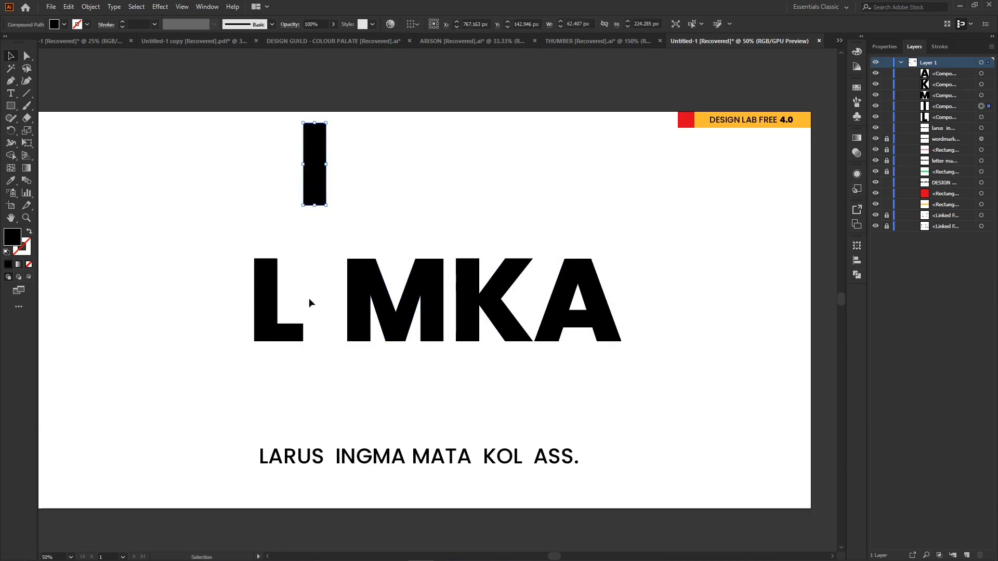
{"action": "key", "text": "a"}
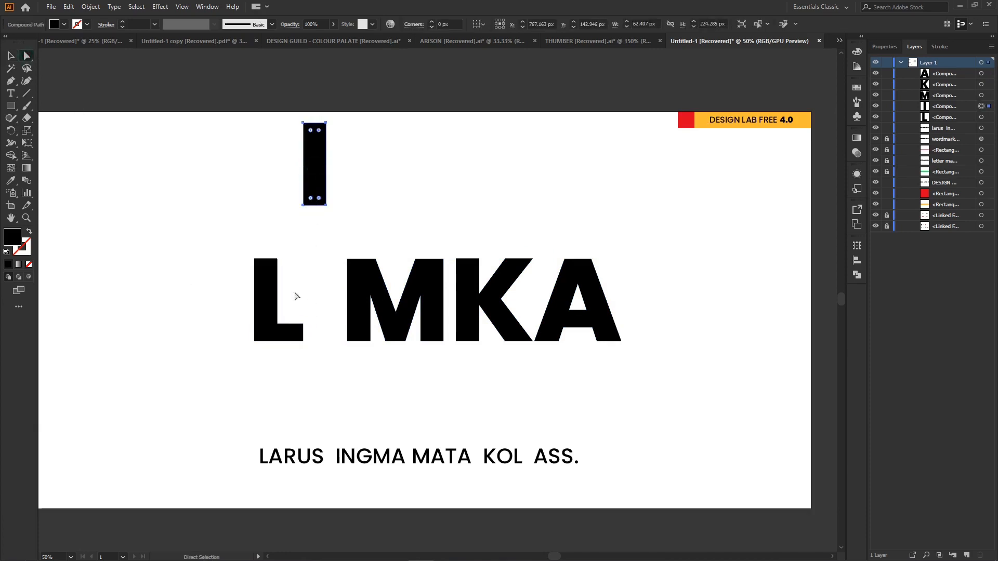
{"action": "left_click_drag", "start_coordinate": [296, 311], "coordinate": [327, 367]}
{"action": "key", "text": "Right"}
{"action": "key", "text": "Right"}
{"action": "key", "text": "Right"}
{"action": "key", "text": "Right"}
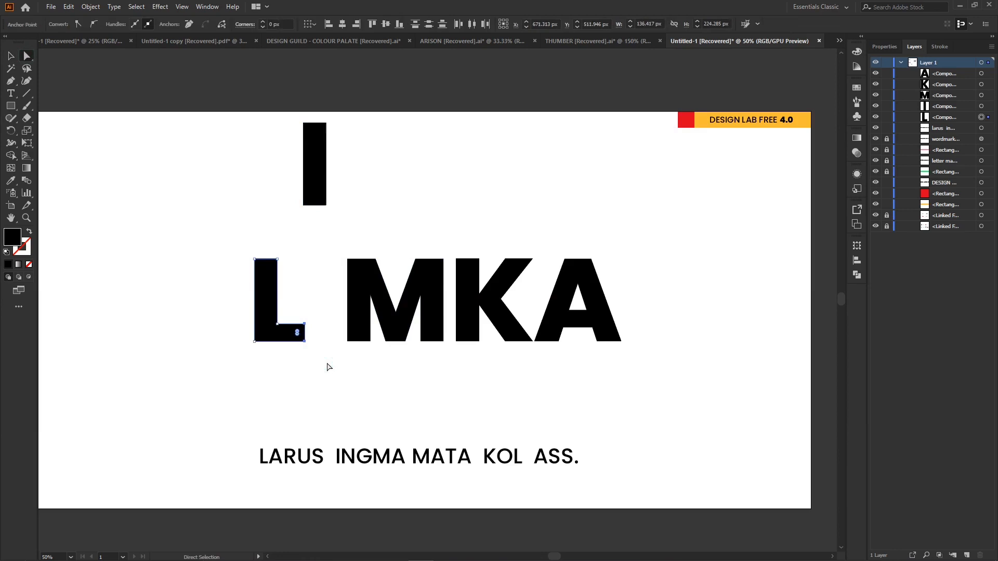
{"action": "key", "text": "Right"}
{"action": "key", "text": "Right"}
{"action": "key", "text": "Right"}
{"action": "key", "text": "Right"}
{"action": "key", "text": "Right"}
{"action": "key", "text": "Right"}
{"action": "key", "text": "Right"}
{"action": "key", "text": "Right"}
{"action": "key", "text": "Right"}
{"action": "key", "text": "Right"}
{"action": "key", "text": "Right"}
{"action": "key", "text": "Right"}
{"action": "left_click", "coordinate": [405, 143]}
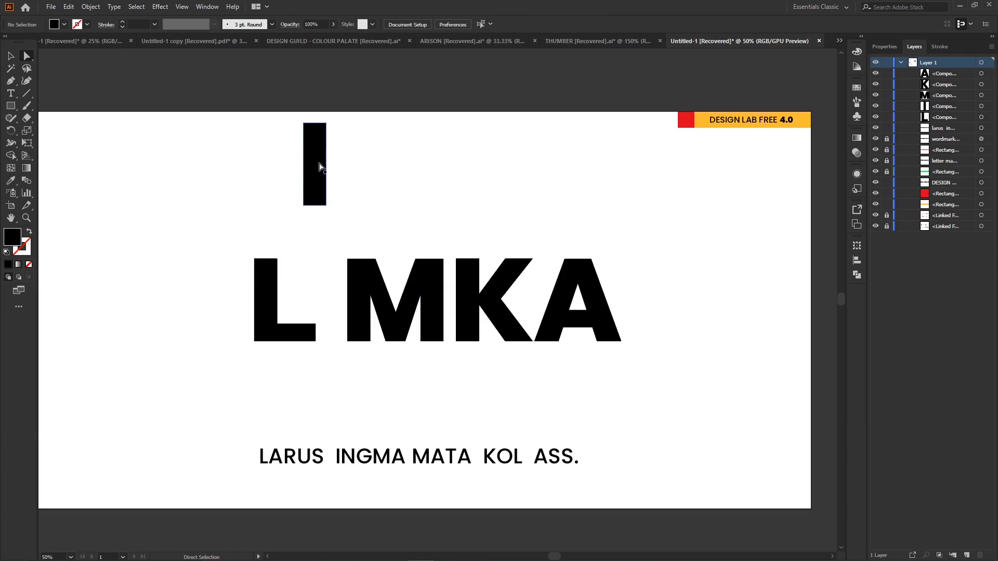
Place the I just above the end of the L's foot and shorten it from its upper end to the L's height, about 150 px tall
{"action": "left_click_drag", "start_coordinate": [319, 166], "coordinate": [307, 275]}
{"action": "left_click", "coordinate": [337, 221]}
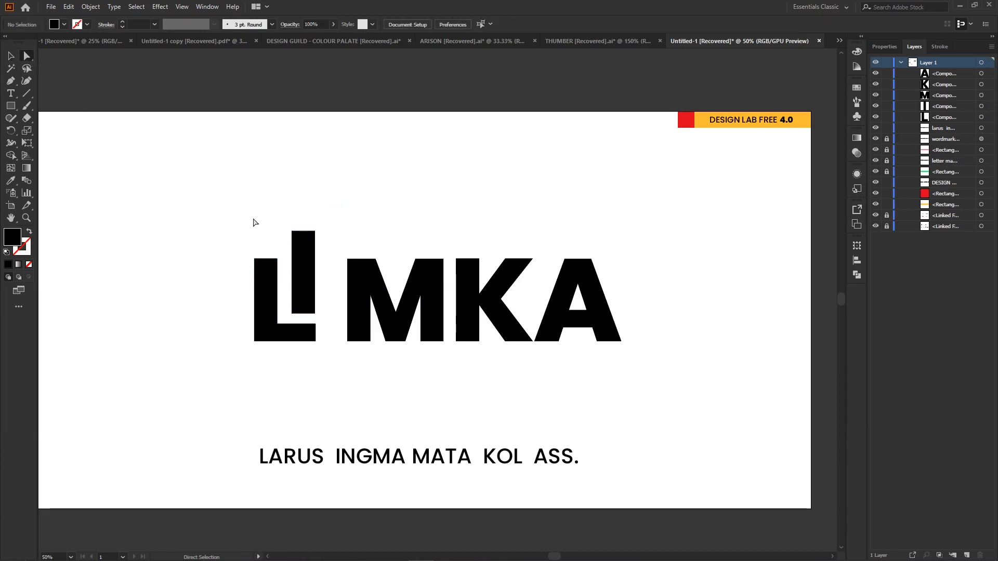
{"action": "left_click_drag", "start_coordinate": [290, 216], "coordinate": [336, 246]}
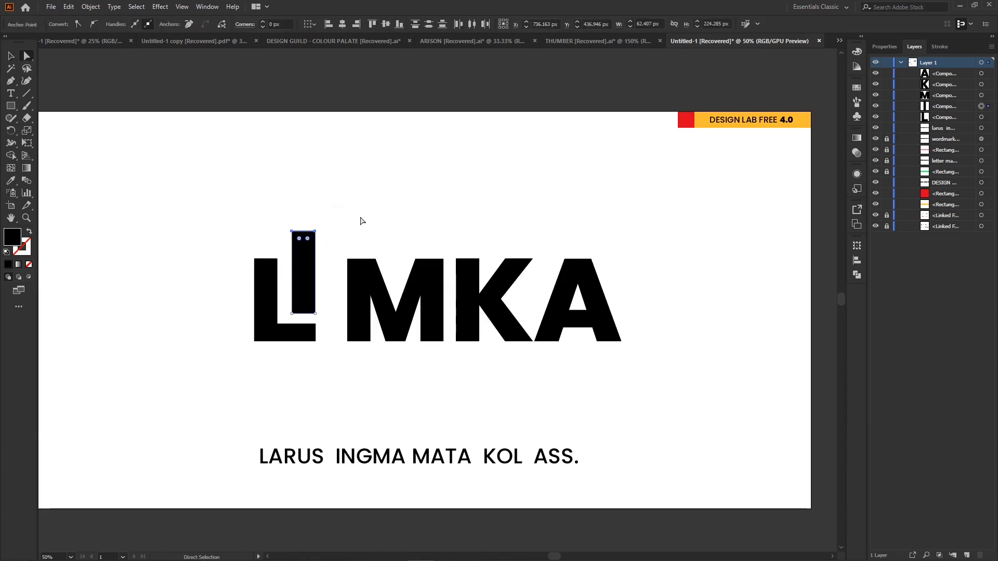
{"action": "key", "text": "Down"}
{"action": "key", "text": "Down"}
{"action": "key", "text": "Down"}
{"action": "key", "text": "Down"}
{"action": "key", "text": "Down"}
{"action": "key", "text": "Down"}
{"action": "key", "text": "Down"}
{"action": "key", "text": "Down"}
{"action": "key", "text": "Down"}
{"action": "key", "text": "Down"}
{"action": "key", "text": "Down"}
{"action": "key", "text": "Down"}
{"action": "key", "text": "Down"}
{"action": "key", "text": "Down"}
{"action": "key", "text": "Down"}
{"action": "key", "text": "Down"}
{"action": "key", "text": "Down"}
{"action": "key", "text": "Down"}
{"action": "key", "text": "Down"}
{"action": "key", "text": "Down"}
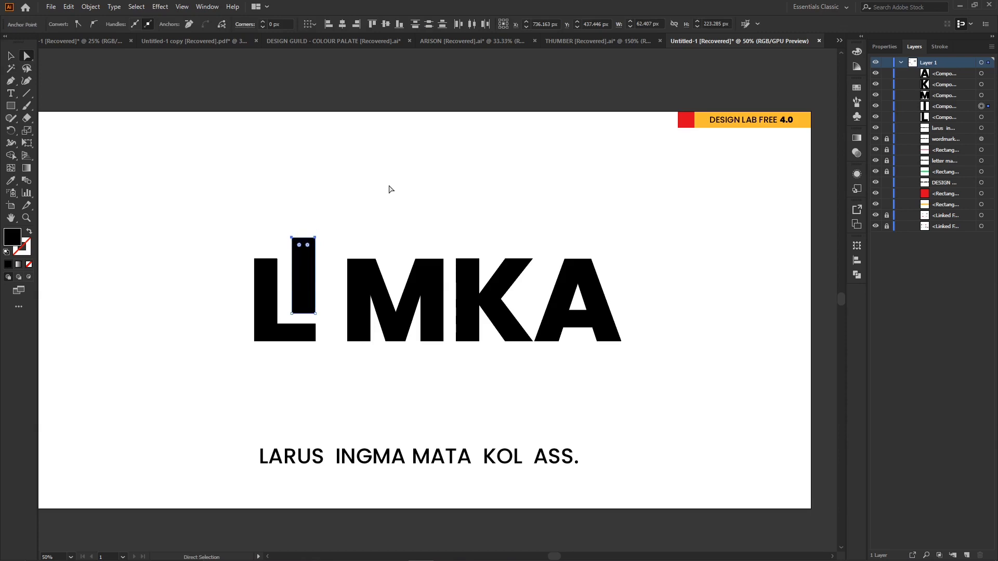
{"action": "key", "text": "Down"}
{"action": "key", "text": "Down"}
{"action": "key", "text": "Down"}
{"action": "key", "text": "Down"}
{"action": "key", "text": "Down"}
{"action": "key", "text": "Down"}
{"action": "key", "text": "Down"}
{"action": "key", "text": "Down"}
{"action": "key", "text": "Down"}
{"action": "key", "text": "Down"}
{"action": "key", "text": "Down"}
{"action": "key", "text": "Down"}
{"action": "key", "text": "Down"}
{"action": "key", "text": "Down"}
{"action": "key", "text": "Down"}
{"action": "key", "text": "Down"}
{"action": "key", "text": "Down"}
{"action": "key", "text": "Down"}
{"action": "key", "text": "Down"}
{"action": "key", "text": "Down"}
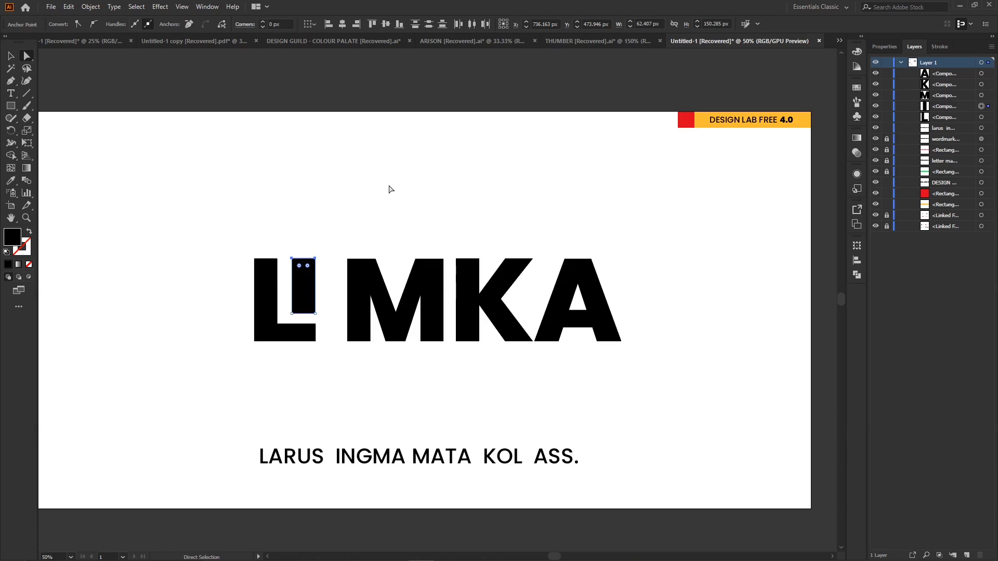
{"action": "left_click", "coordinate": [390, 187]}
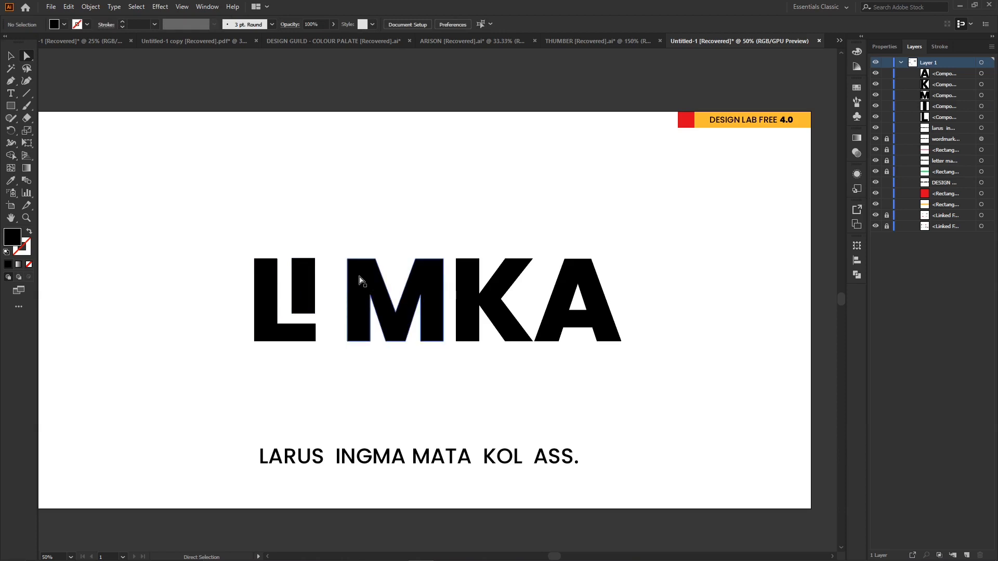
Shift the M, K and A together about 43 px left, closer to the nested L and I
{"action": "left_click_drag", "start_coordinate": [338, 248], "coordinate": [647, 358]}
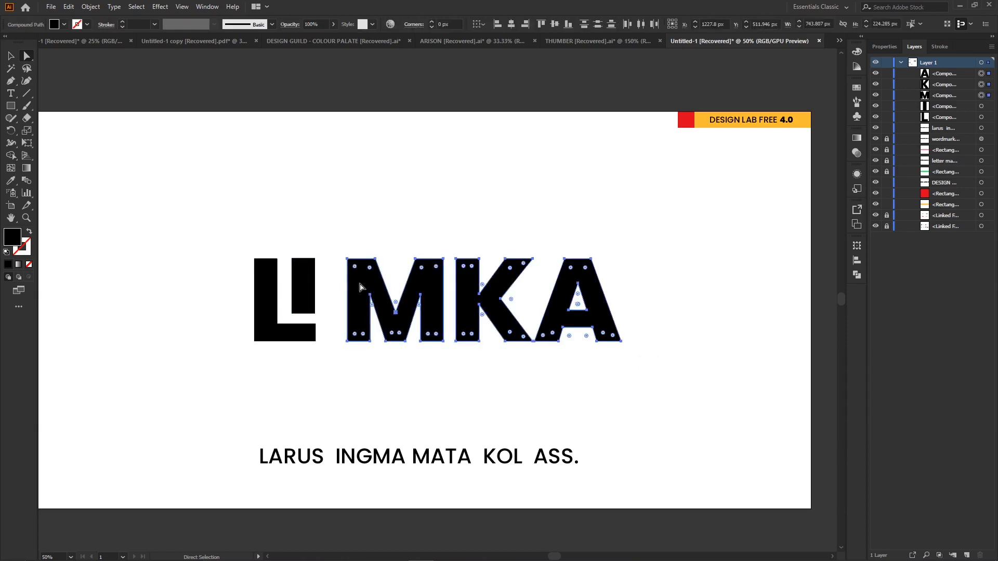
{"action": "left_click_drag", "start_coordinate": [360, 285], "coordinate": [346, 285]}
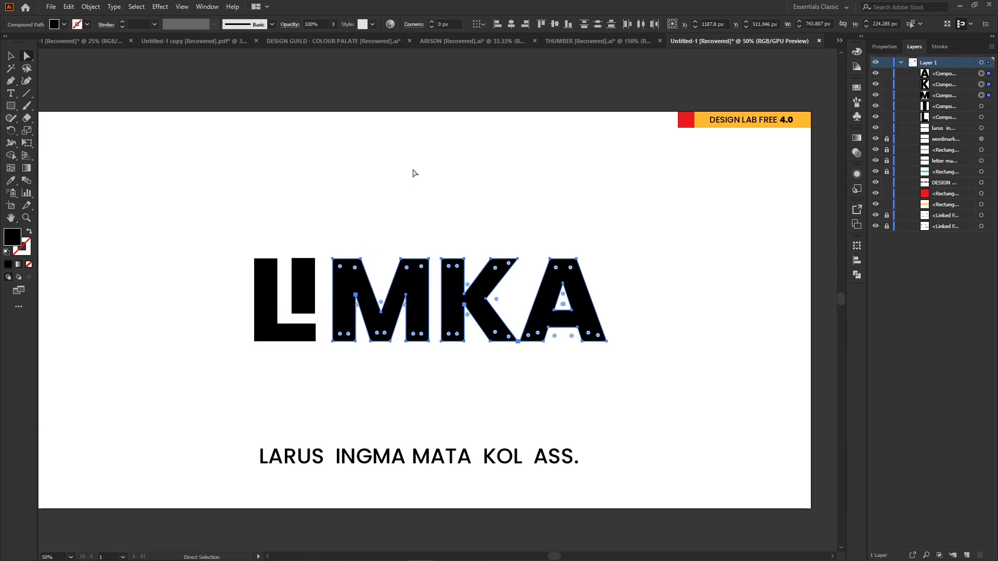
{"action": "key", "text": "Left"}
{"action": "key", "text": "Left"}
{"action": "key", "text": "Left"}
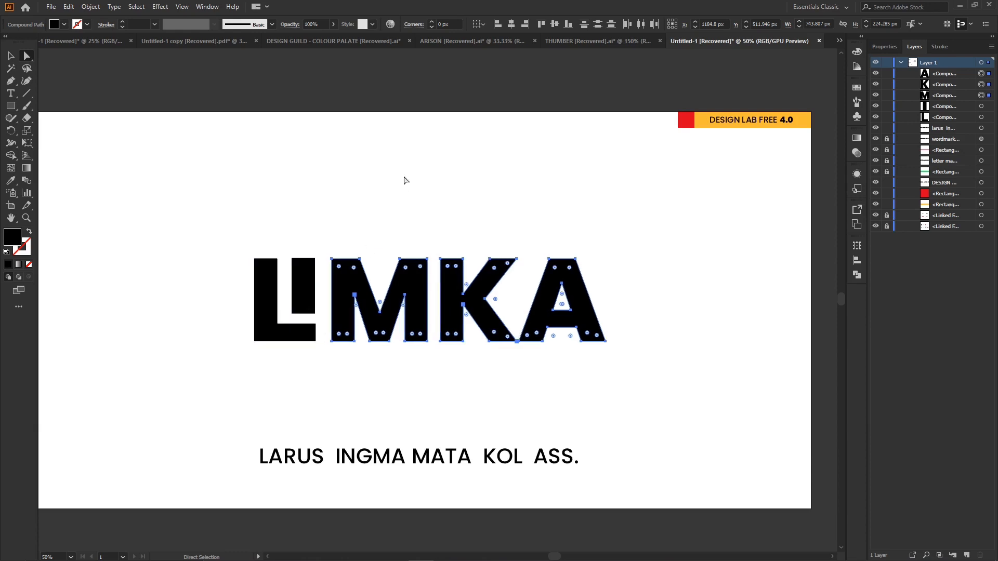
{"action": "left_click", "coordinate": [405, 180]}
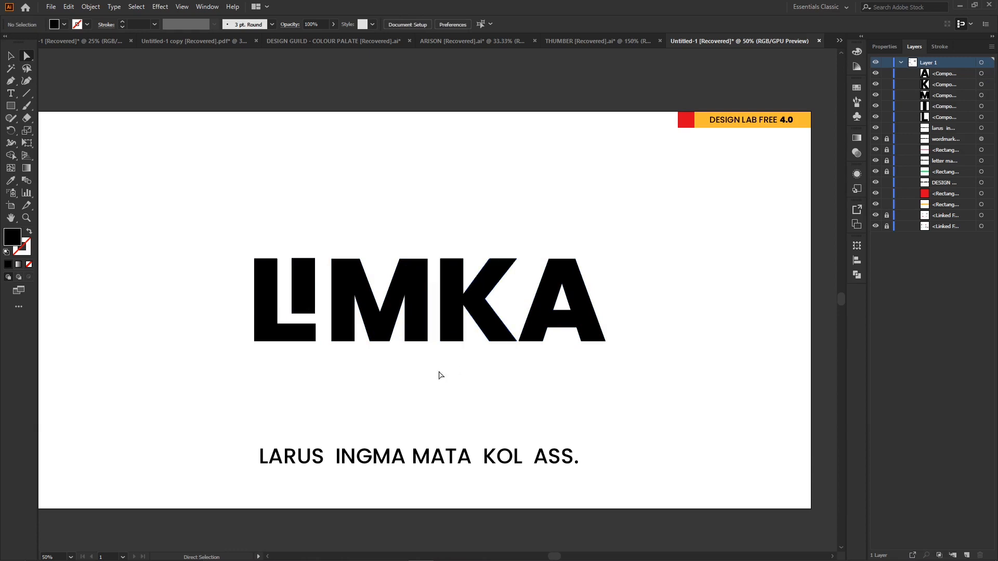
Move the K out of the word to the empty area above and right of the A
{"action": "left_click_drag", "start_coordinate": [155, 211], "coordinate": [694, 404]}
{"action": "left_click", "coordinate": [715, 359]}
{"action": "left_click_drag", "start_coordinate": [451, 306], "coordinate": [682, 256]}
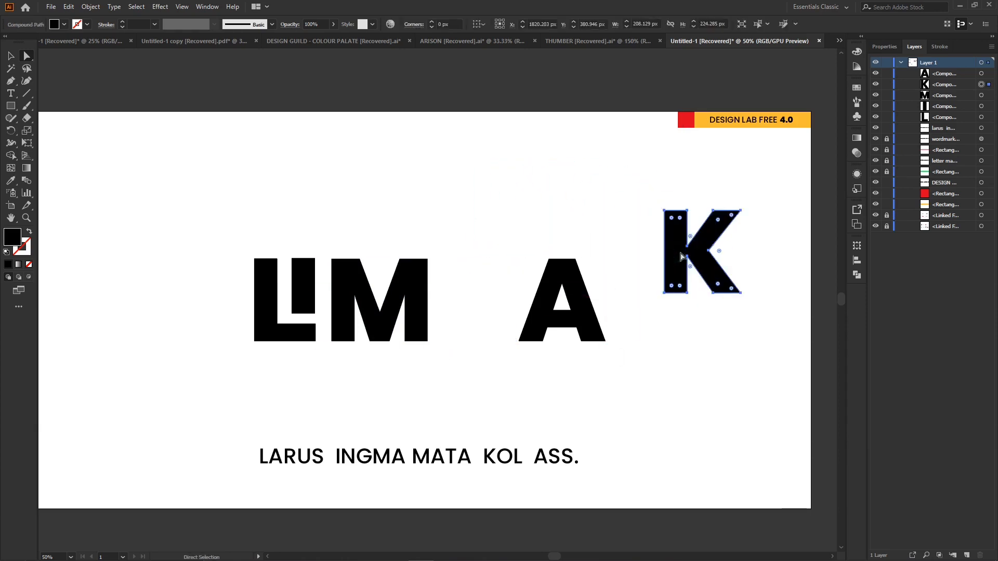
Examine the outline of the separated K up close and beside the remaining letters
{"action": "key", "text": "ctrl+equal"}
{"action": "key", "text": "ctrl+equal"}
{"action": "key", "text": "ctrl+equal"}
{"action": "key", "text": "ctrl+equal"}
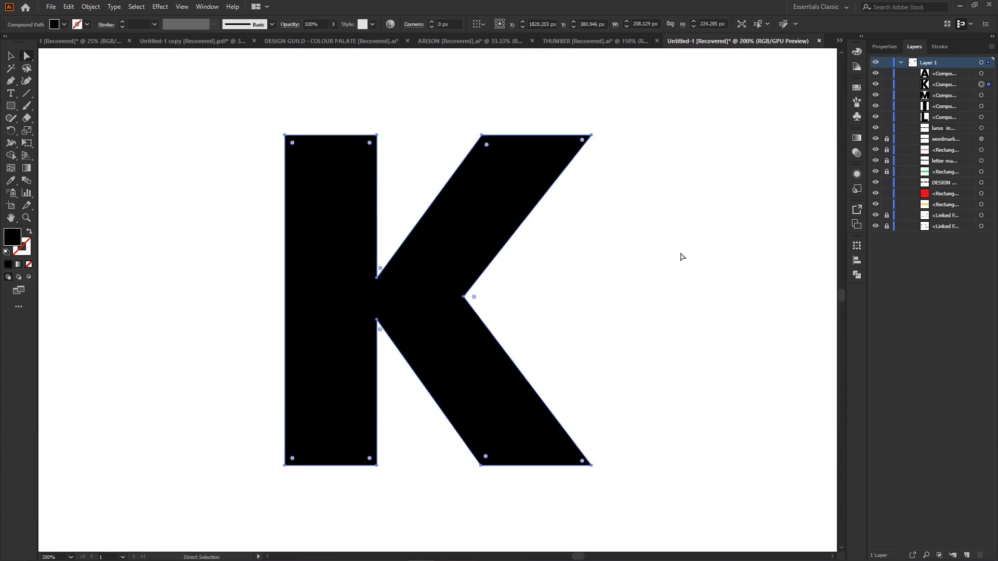
{"action": "left_click", "coordinate": [664, 139]}
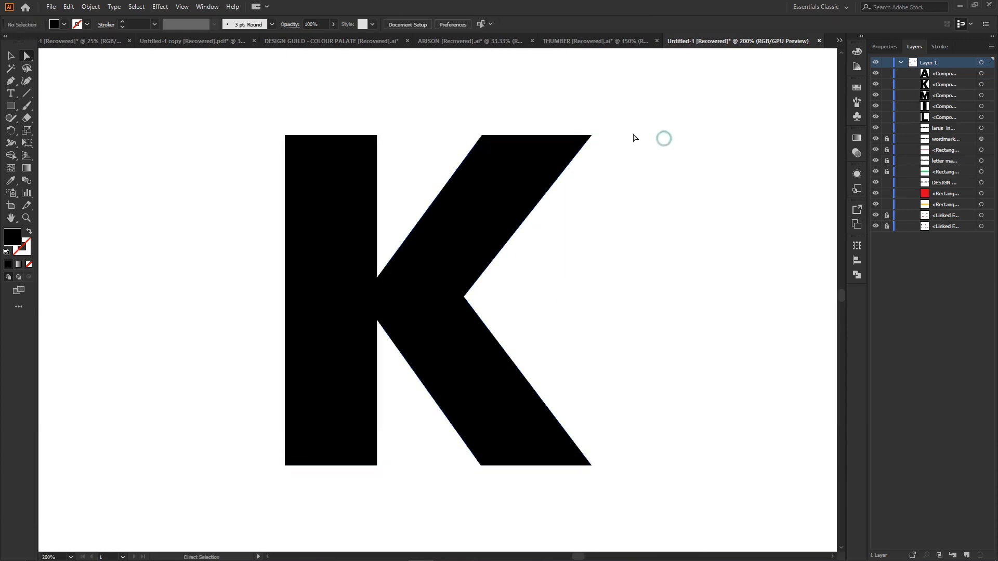
{"action": "left_click", "coordinate": [482, 199]}
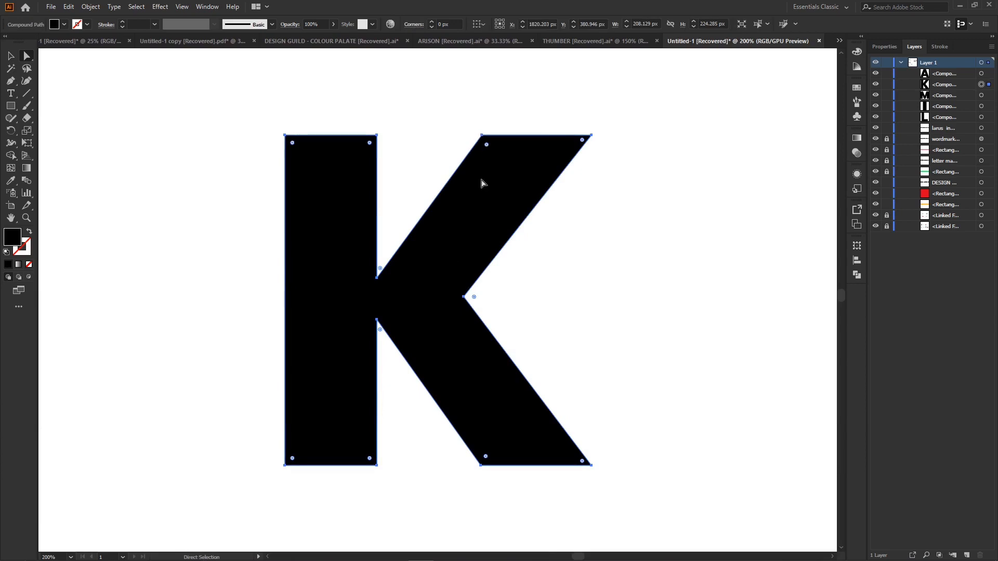
{"action": "key", "text": "ctrl+minus"}
{"action": "key", "text": "ctrl+minus"}
{"action": "key", "text": "ctrl+minus"}
{"action": "key", "text": "ctrl+minus"}
{"action": "key", "text": "ctrl+minus"}
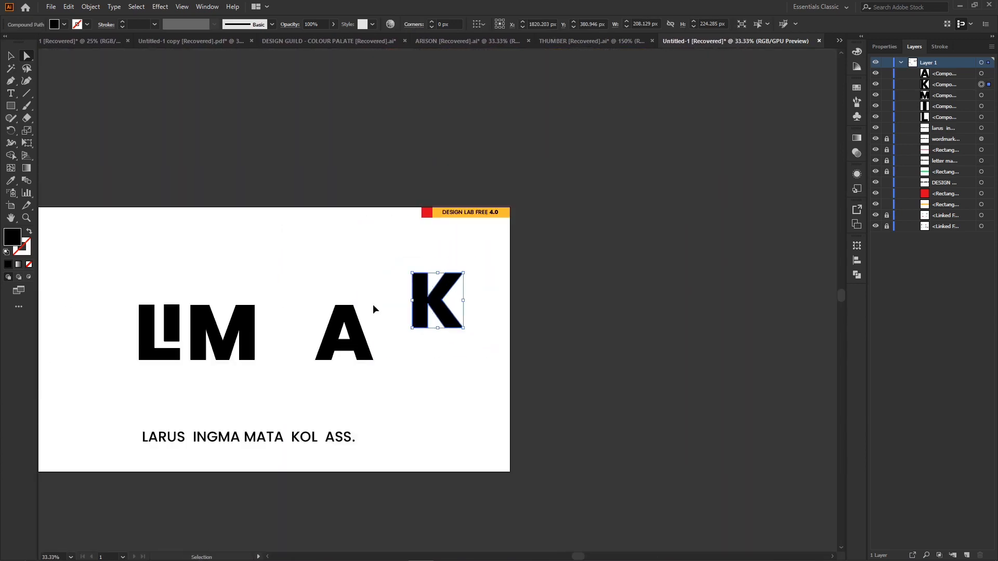
{"action": "key", "text": "ctrl+plus"}
{"action": "key", "text": "ctrl+plus"}
{"action": "key", "text": "ctrl+plus"}
{"action": "key", "text": "ctrl+plus"}
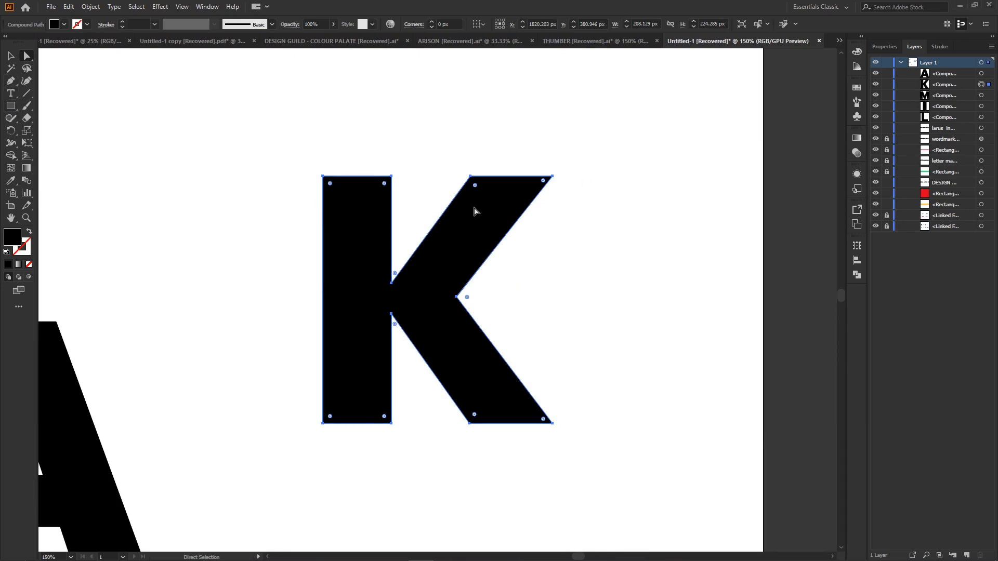
Draw a closed four-sided cutting shape over the K's upper arm, about 218 px wide and 101 px tall, with the Pen tool
{"action": "left_click", "coordinate": [11, 81]}
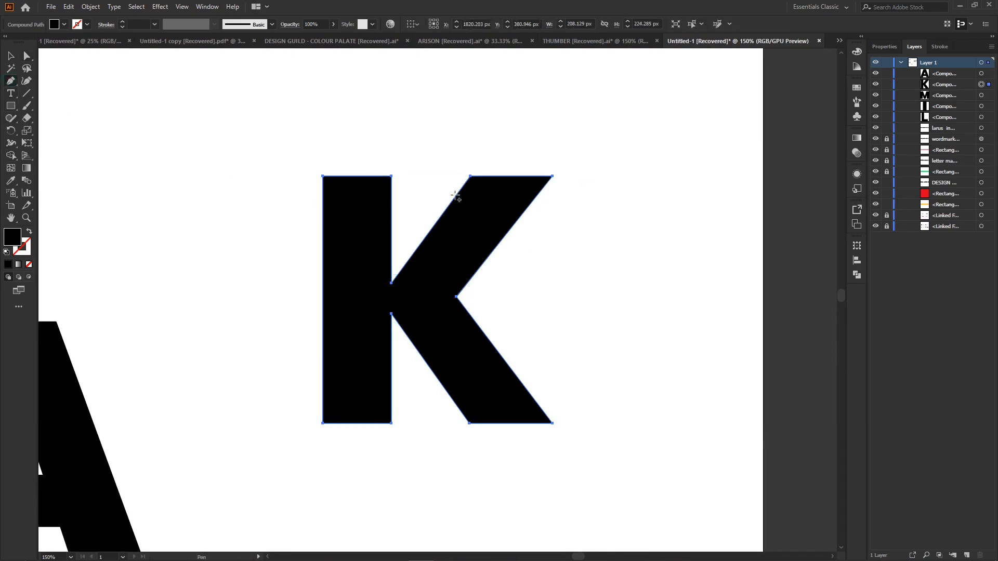
{"action": "left_click", "coordinate": [419, 158]}
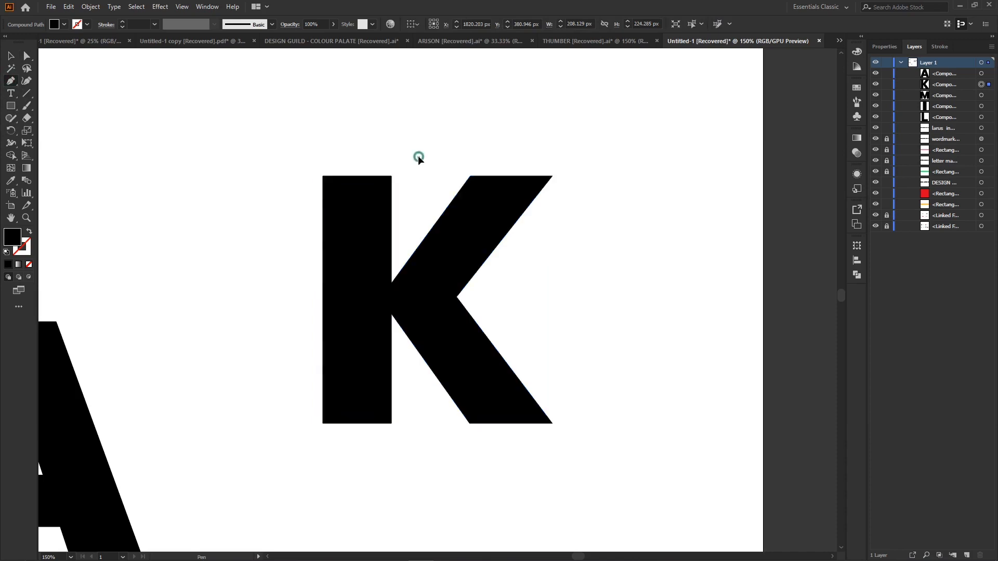
{"action": "left_click", "coordinate": [637, 157]}
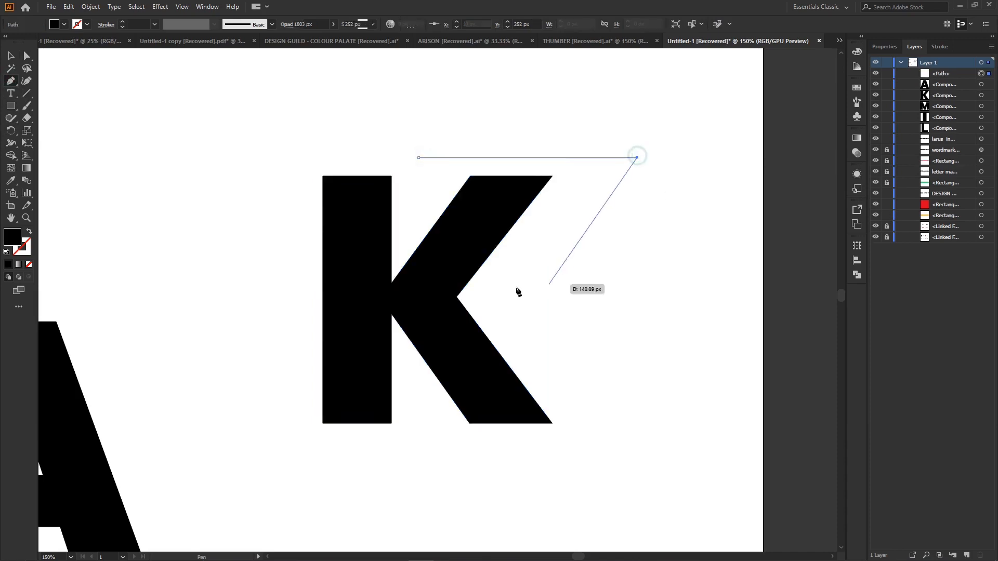
{"action": "left_click", "coordinate": [508, 254]}
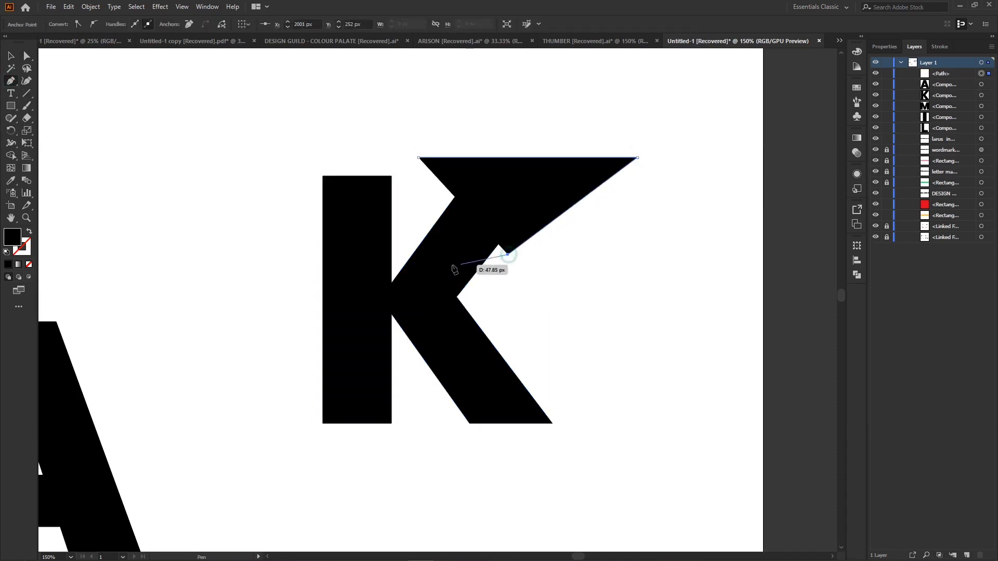
{"action": "left_click", "coordinate": [397, 269]}
{"action": "left_click", "coordinate": [419, 158]}
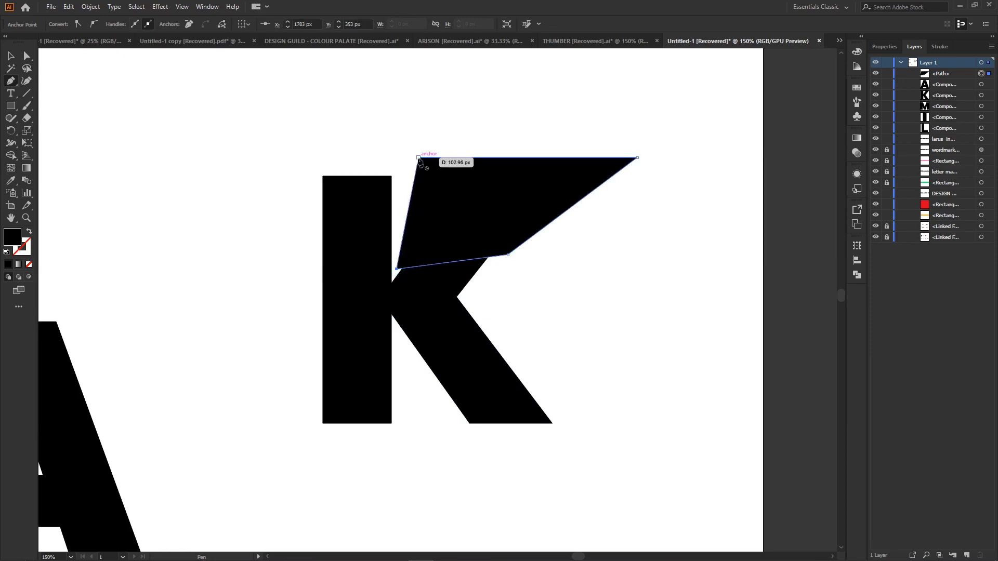
Cut off the K's upper arm by removing the four-sided shape and its overlap with Shape Builder, leaving a short stub
{"action": "left_click", "coordinate": [11, 56]}
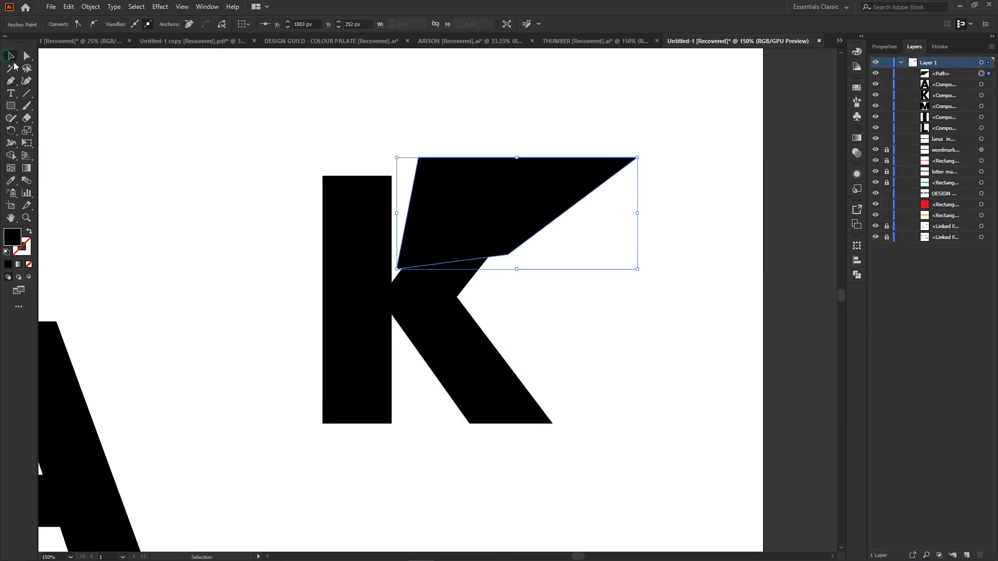
{"action": "left_click", "coordinate": [360, 251], "text": "shift"}
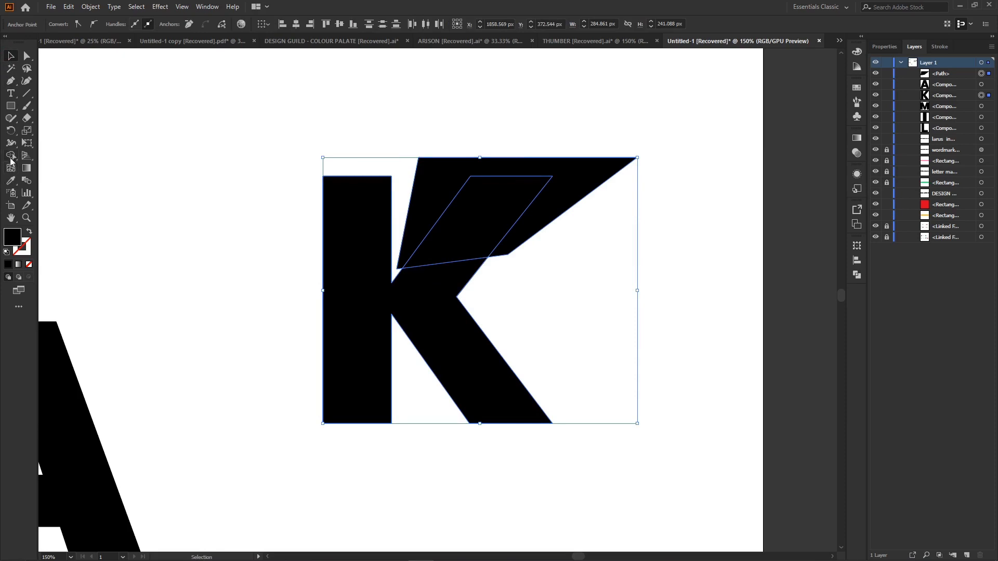
{"action": "left_click", "coordinate": [11, 156]}
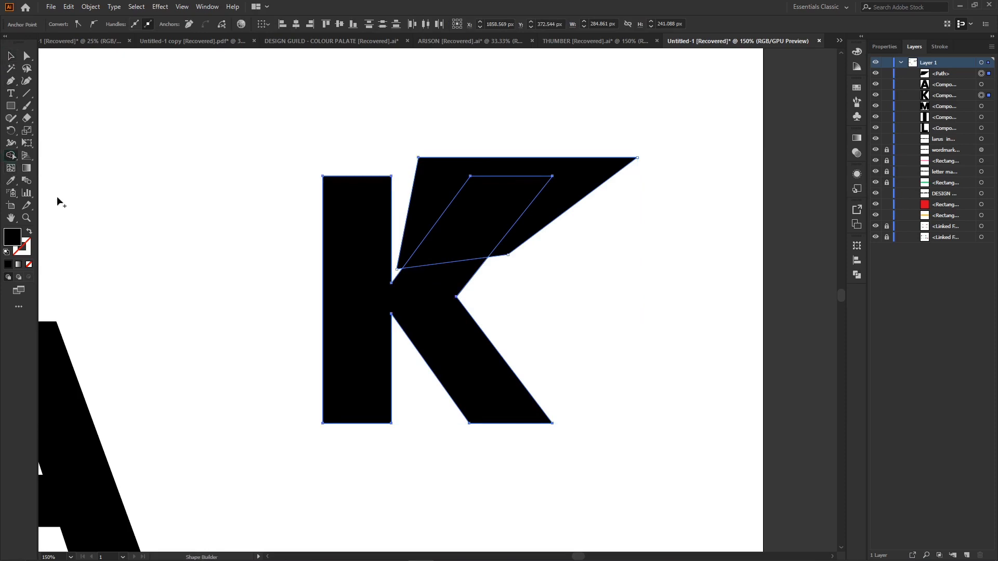
{"action": "mouse_move", "coordinate": [582, 148]}
{"action": "left_mouse_down"}
{"action": "mouse_move", "coordinate": [480, 225]}
{"action": "mouse_move", "coordinate": [412, 154]}
{"action": "mouse_move", "coordinate": [619, 227]}
{"action": "mouse_move", "coordinate": [560, 200]}
{"action": "mouse_move", "coordinate": [483, 137]}
{"action": "mouse_move", "coordinate": [490, 156]}
{"action": "mouse_move", "coordinate": [512, 170]}
{"action": "mouse_move", "coordinate": [488, 172]}
{"action": "mouse_move", "coordinate": [523, 196]}
{"action": "mouse_move", "coordinate": [447, 166]}
{"action": "left_mouse_up"}
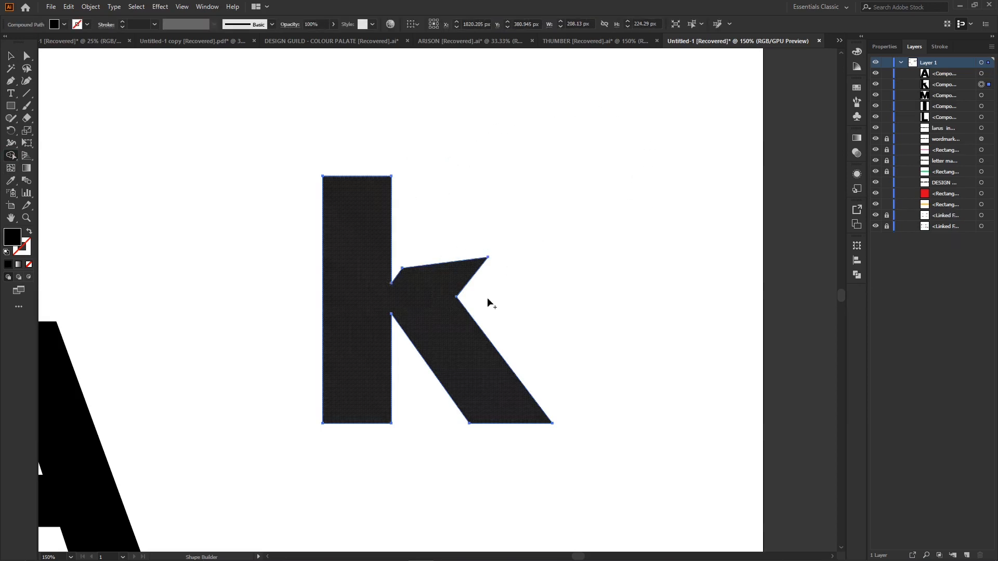
{"action": "left_click", "coordinate": [9, 57]}
{"action": "left_click", "coordinate": [498, 287]}
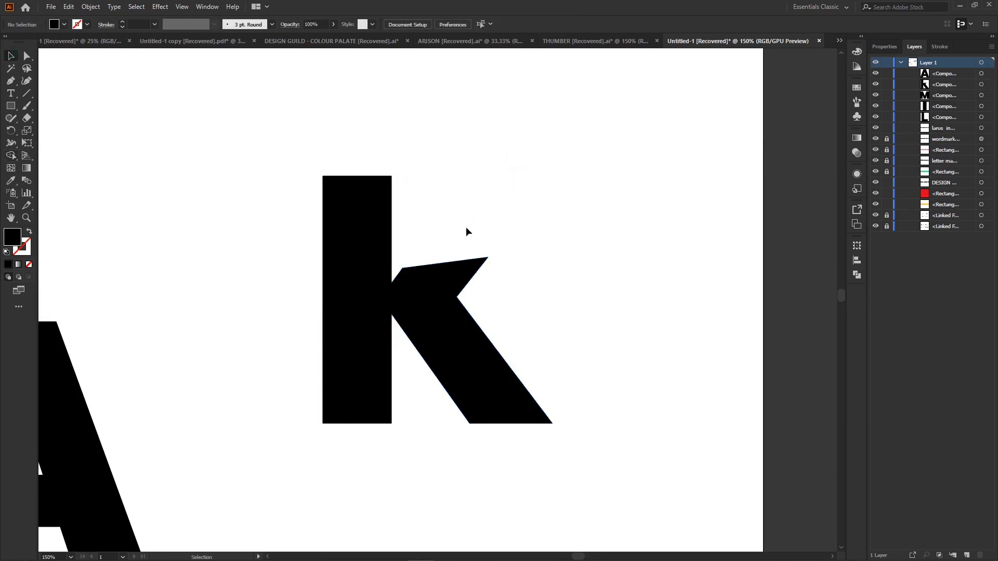
Examine the outline and anchor points of the K's shortened upper arm up close
{"action": "left_click", "coordinate": [423, 299]}
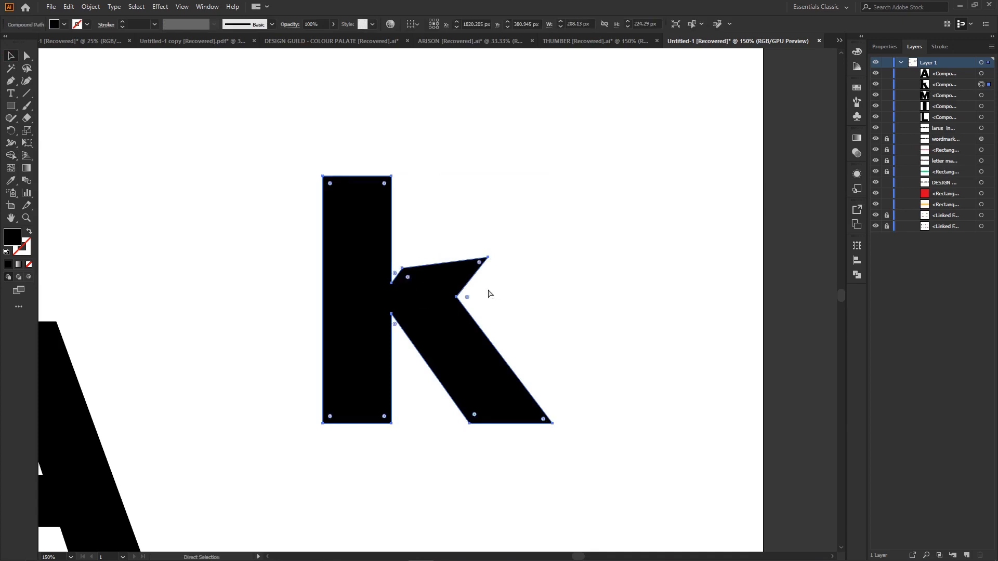
{"action": "key", "text": "ctrl+equal"}
{"action": "key", "text": "ctrl+equal"}
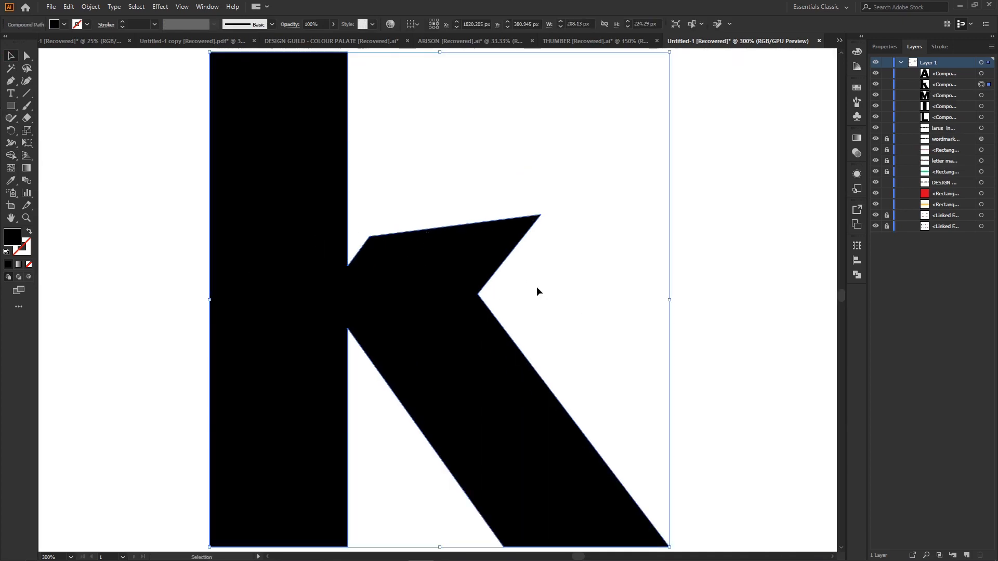
{"action": "key", "text": "a"}
{"action": "scroll", "coordinate": [529, 276], "scroll_direction": "right", "scroll_amount": 2}
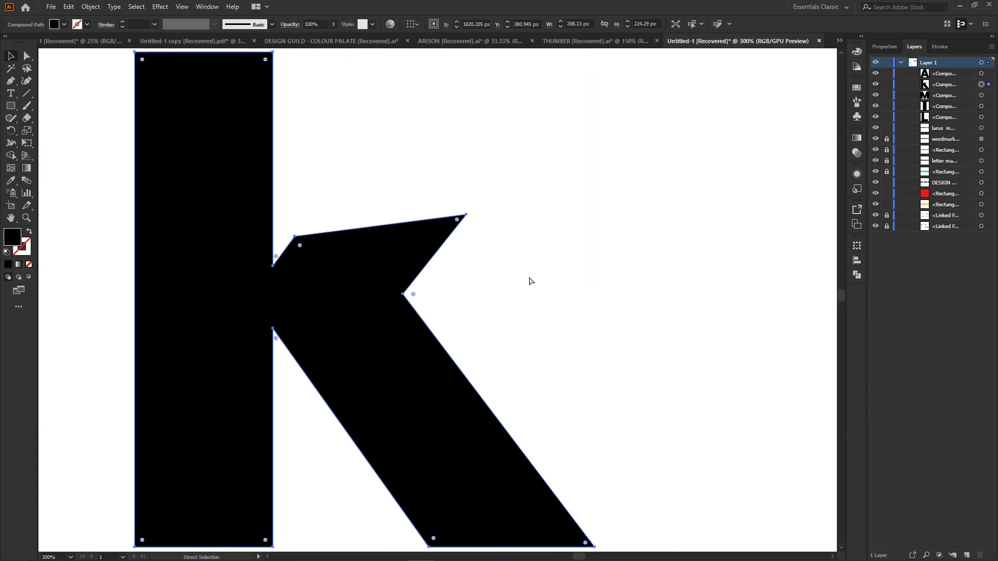
{"action": "key", "text": "ctrl+minus"}
{"action": "key", "text": "ctrl+minus"}
{"action": "key", "text": "v"}
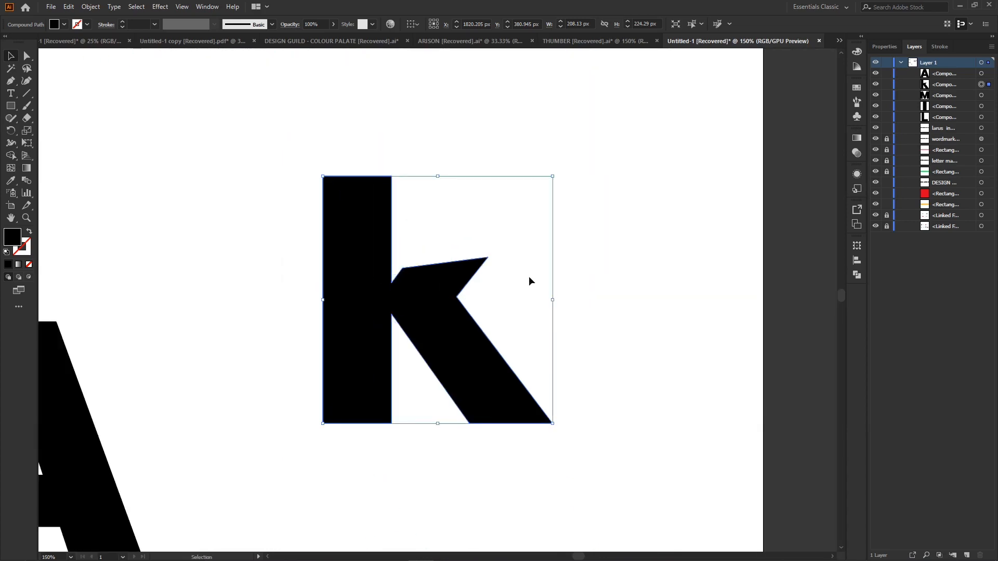
Draw a straight-edged leaf outline with a narrow notch at its lower end above the K's stub, about 110 by 76 px
{"action": "left_click", "coordinate": [10, 82]}
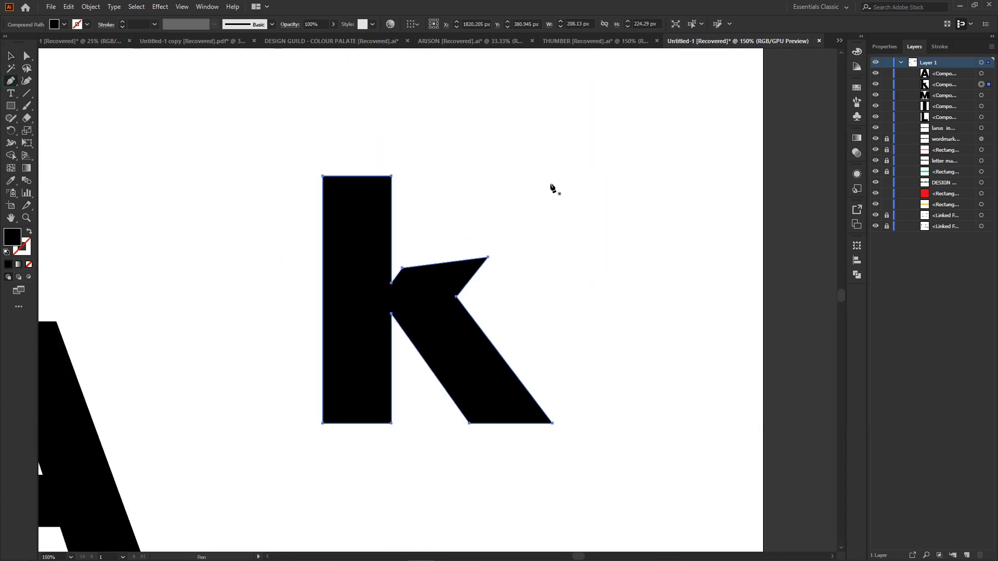
{"action": "left_click", "coordinate": [486, 189]}
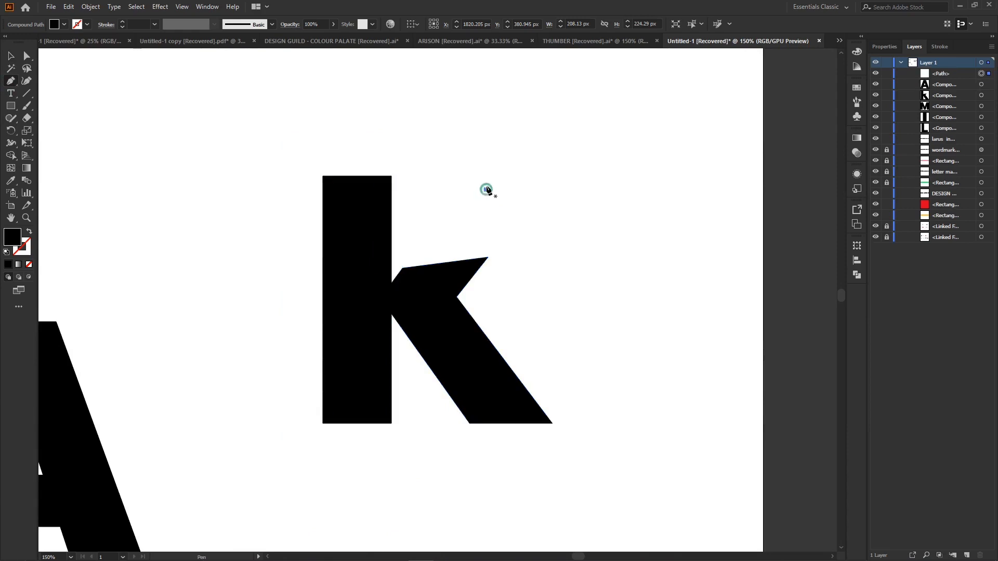
{"action": "left_click", "coordinate": [515, 135]}
{"action": "left_click", "coordinate": [602, 123]}
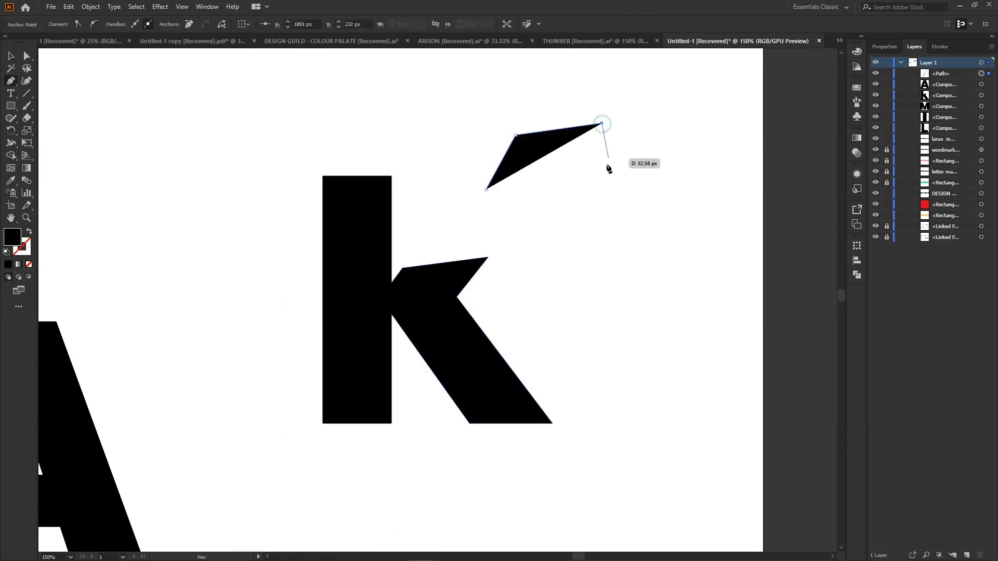
{"action": "left_click", "coordinate": [553, 195]}
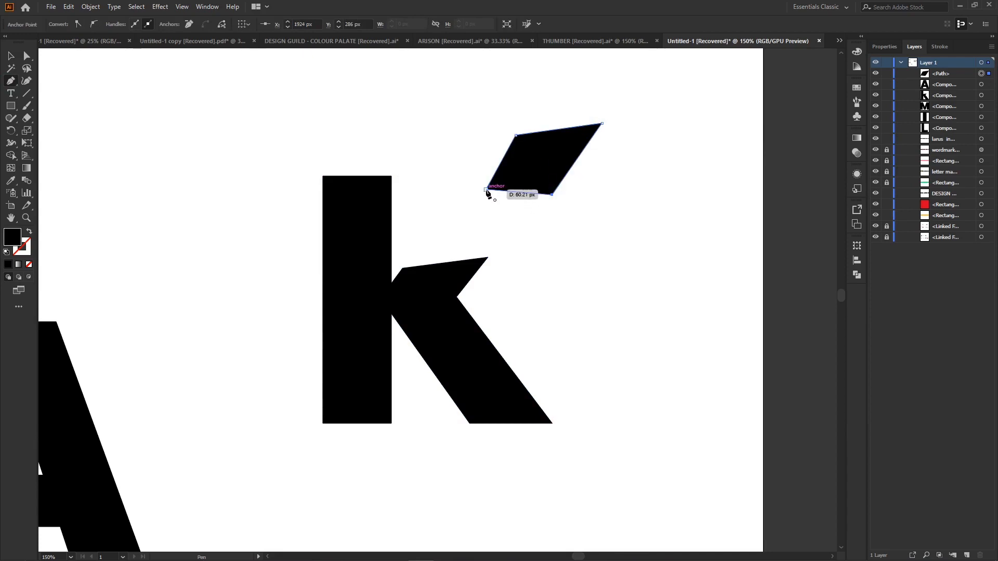
{"action": "left_click", "coordinate": [480, 207]}
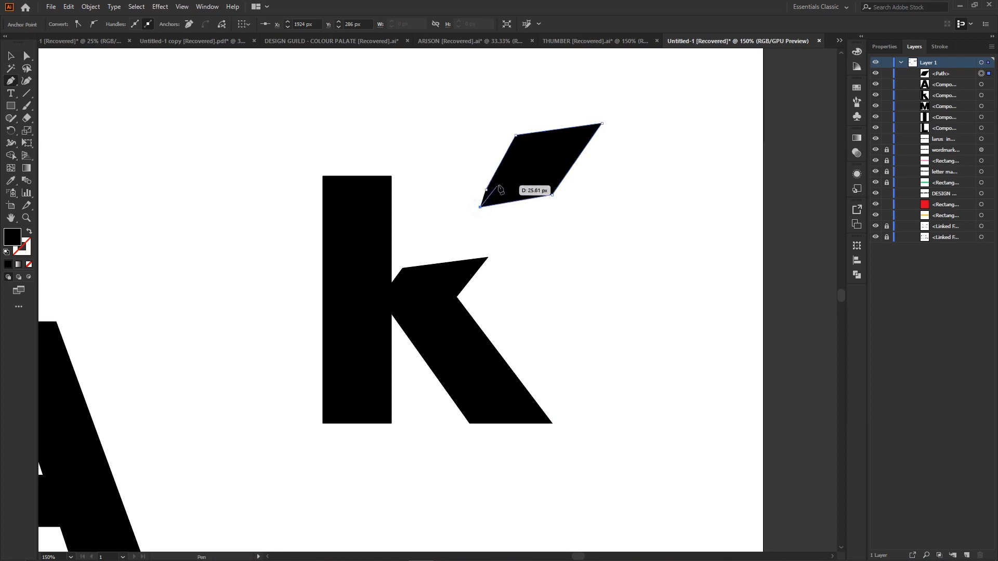
{"action": "left_click", "coordinate": [523, 171]}
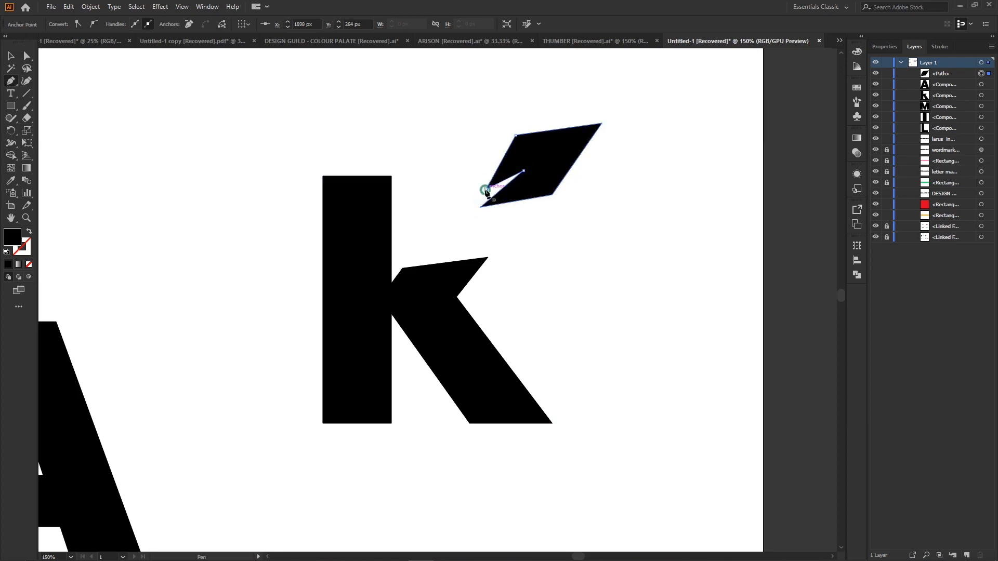
{"action": "left_click", "coordinate": [485, 190]}
Turn the leaf's upper and lower side corners into smooth curves and extend its notch deeper and narrower
{"action": "left_click", "coordinate": [27, 82]}
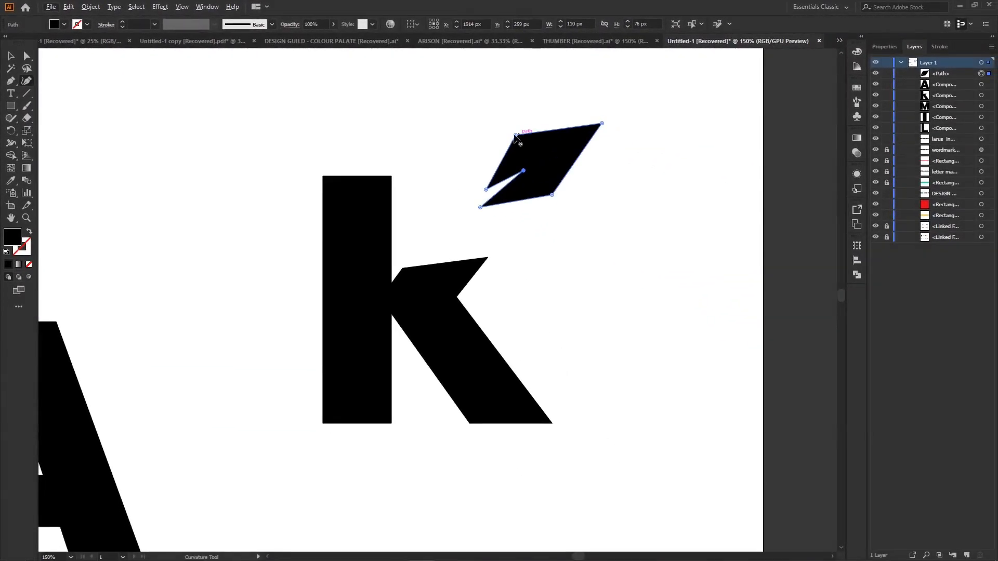
{"action": "double_click", "coordinate": [515, 135]}
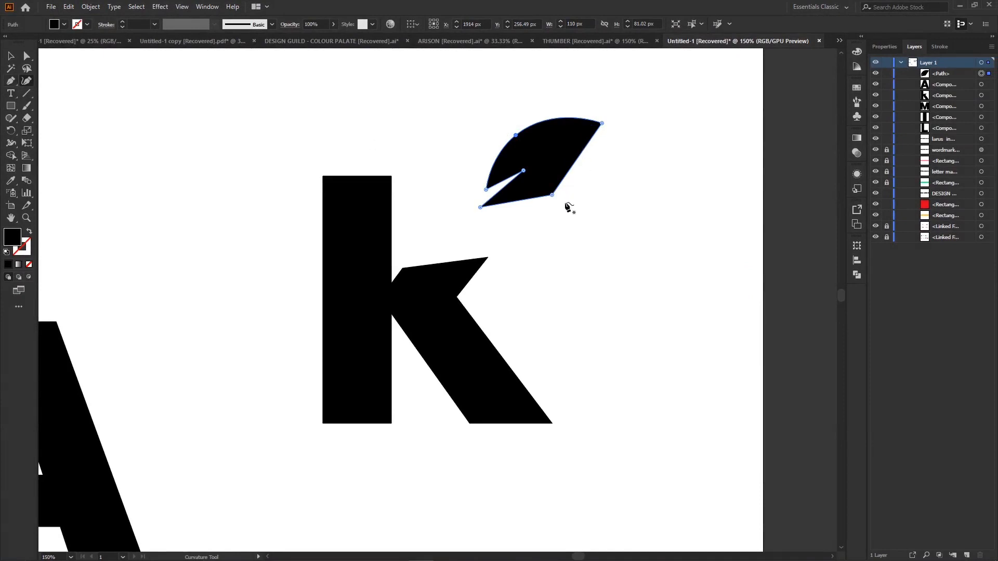
{"action": "double_click", "coordinate": [552, 196]}
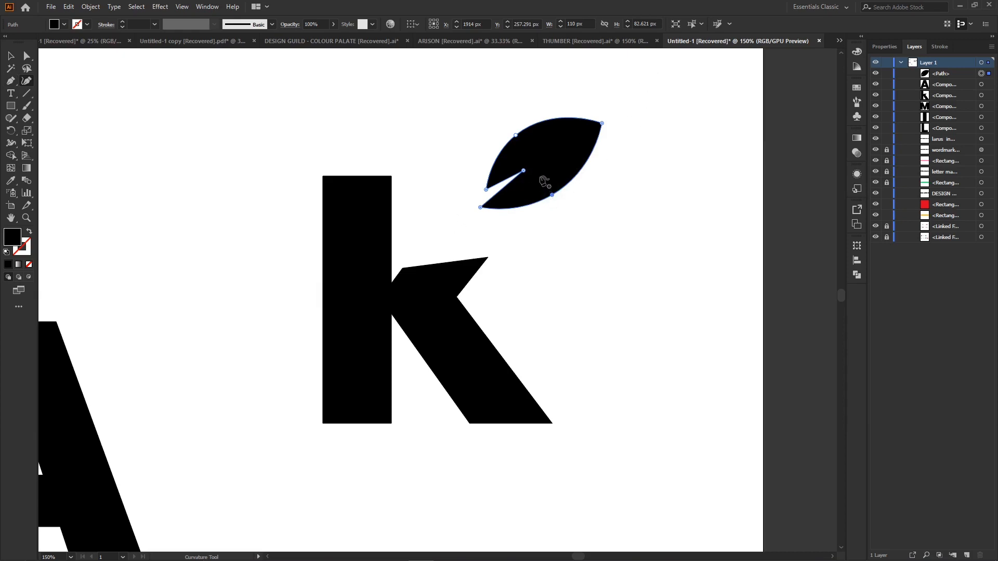
{"action": "left_click_drag", "start_coordinate": [524, 170], "coordinate": [539, 159]}
{"action": "left_click_drag", "start_coordinate": [486, 189], "coordinate": [485, 194]}
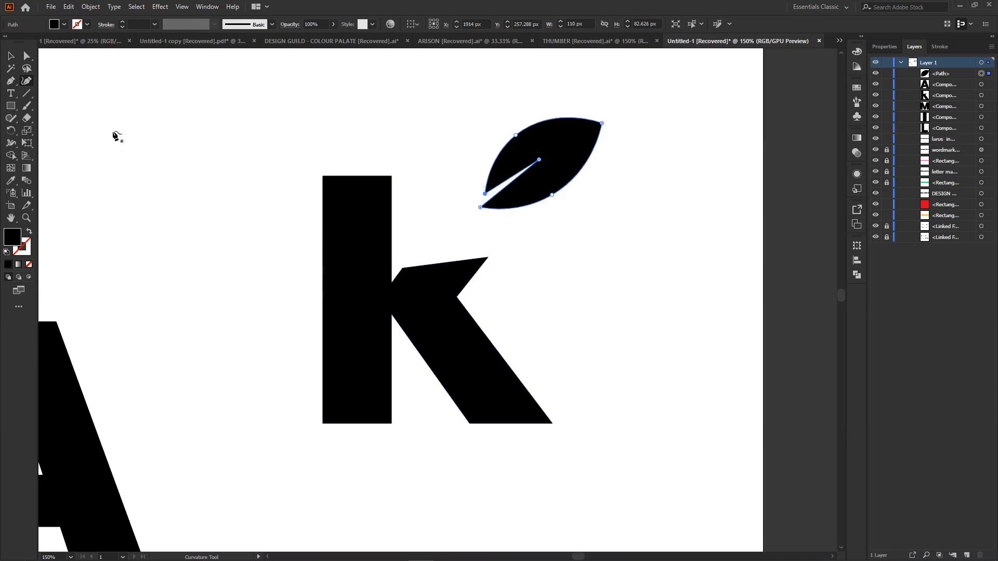
Raise the leaf's pointed tip slightly so the leaf measures about 108 by 85 px
{"action": "left_click", "coordinate": [9, 57]}
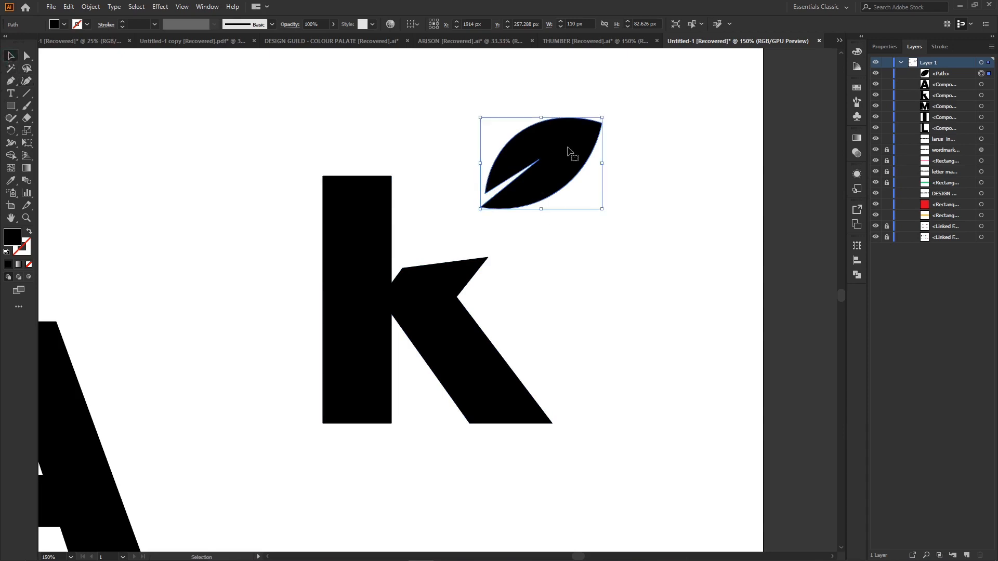
{"action": "left_click", "coordinate": [28, 82]}
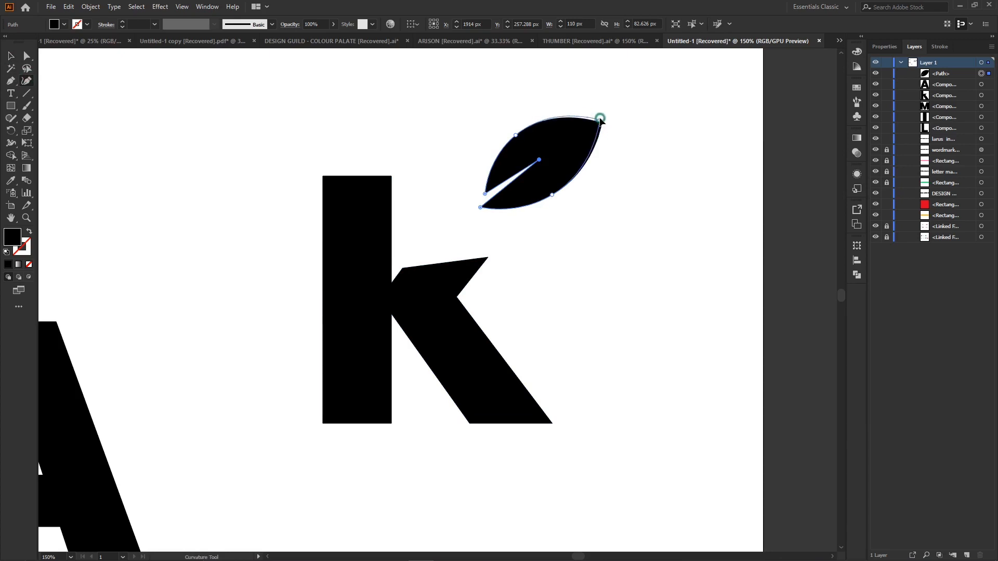
{"action": "left_click_drag", "start_coordinate": [600, 119], "coordinate": [600, 117]}
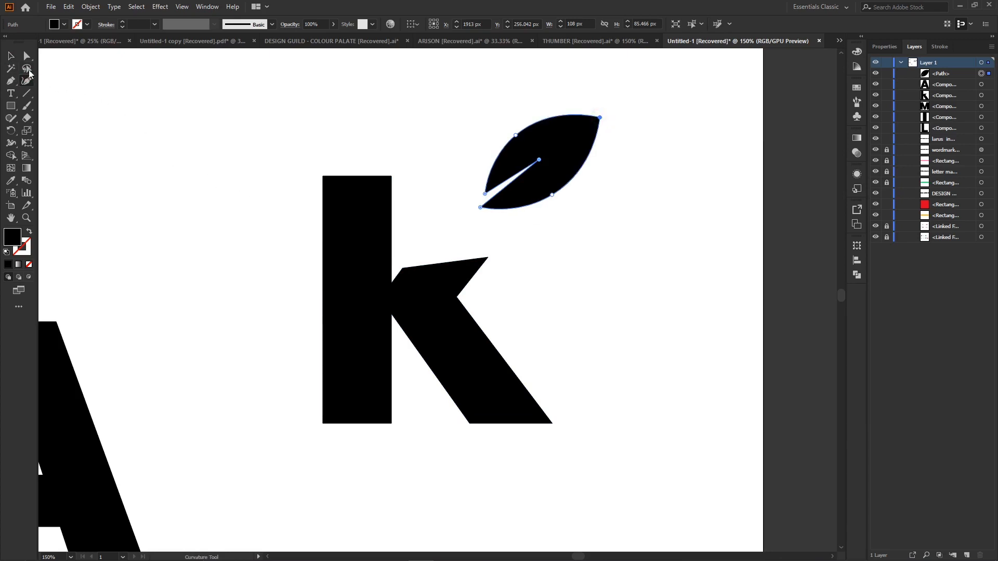
{"action": "left_click", "coordinate": [10, 55]}
{"action": "left_click", "coordinate": [717, 257]}
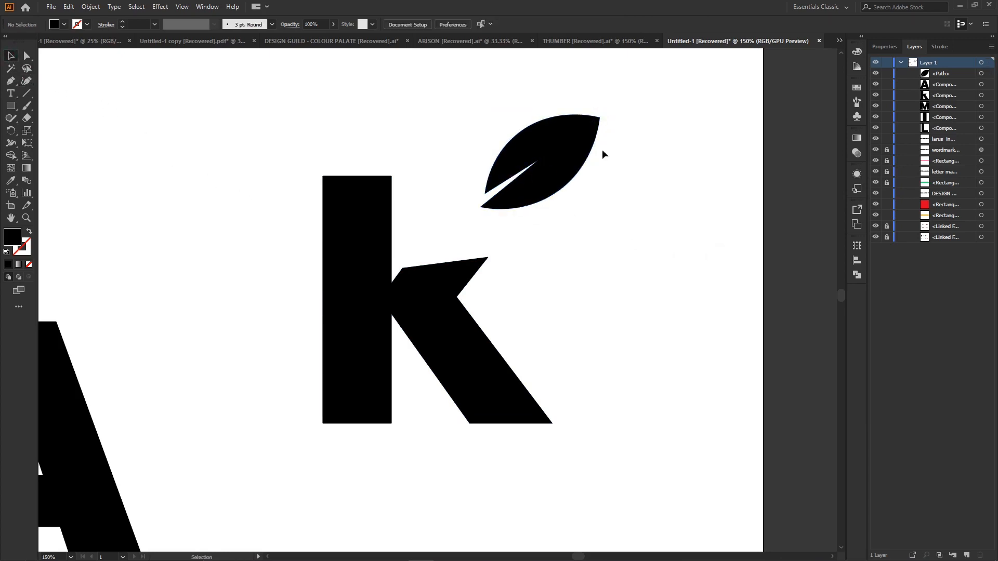
Move the leaf onto the K's stub as its upper arm, with its tip in line with the end of the K's leg
{"action": "left_click_drag", "start_coordinate": [553, 142], "coordinate": [518, 197]}
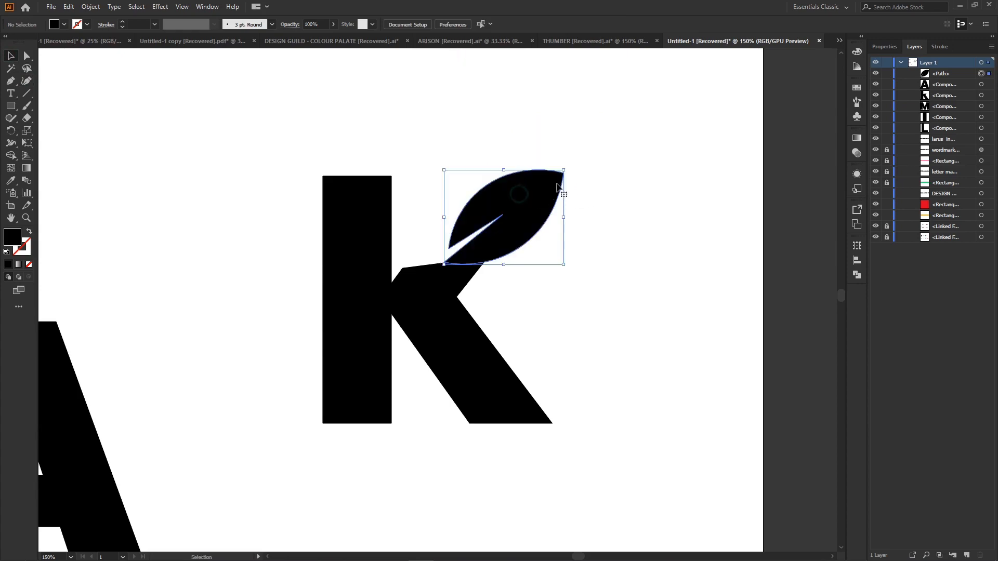
{"action": "left_click", "coordinate": [519, 414], "text": "shift"}
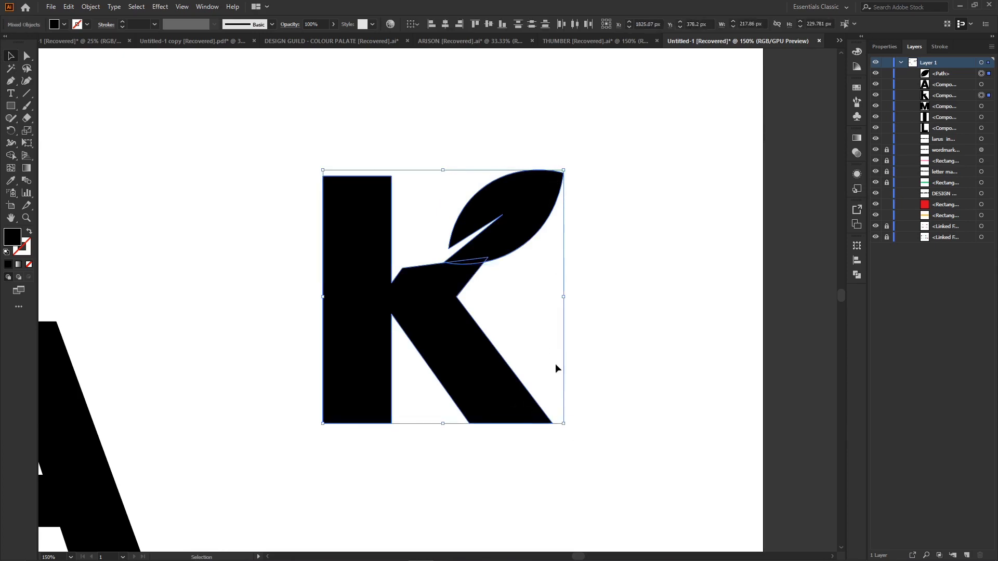
{"action": "left_click", "coordinate": [618, 214]}
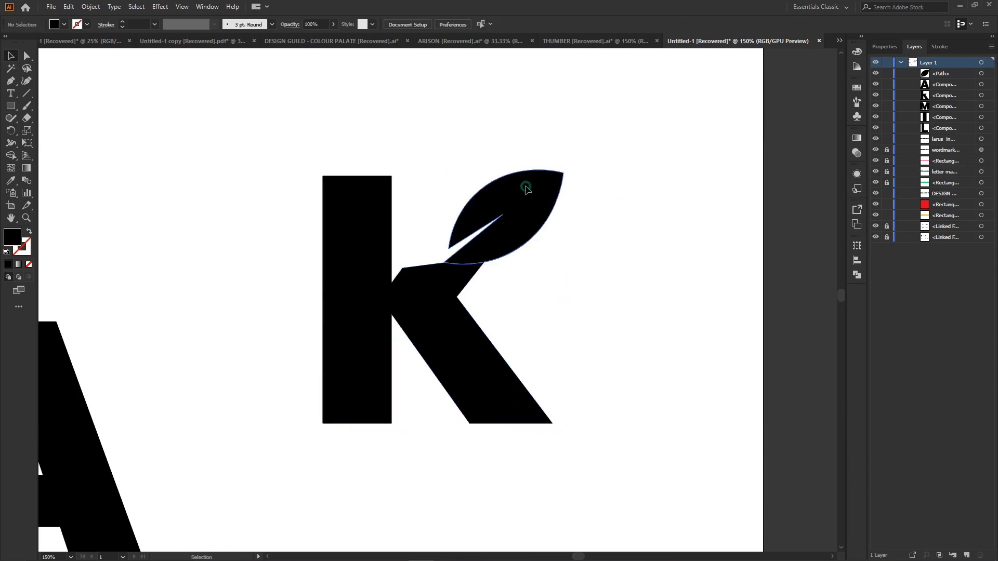
{"action": "left_click_drag", "start_coordinate": [522, 191], "coordinate": [517, 198]}
{"action": "left_click", "coordinate": [628, 186]}
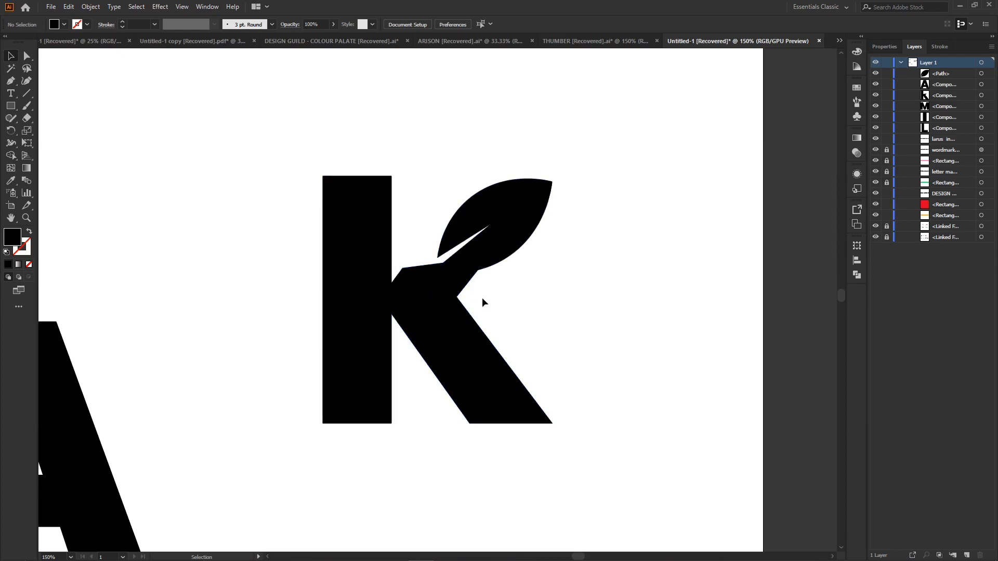
Reshape the upper edge of the K's stub into a smooth curve running from the stem to the leaf's base
{"action": "left_click_drag", "start_coordinate": [301, 159], "coordinate": [623, 383]}
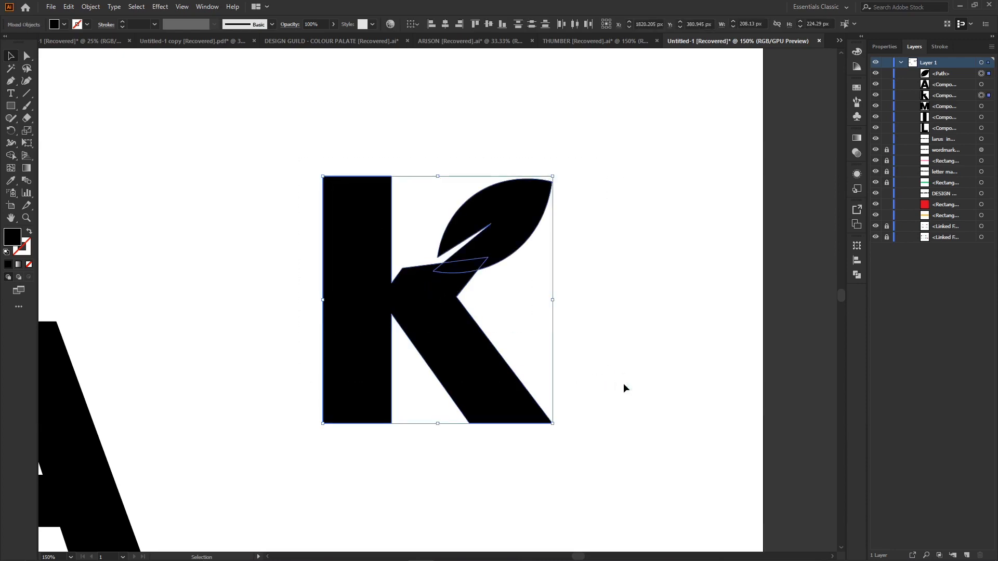
{"action": "key", "text": "ctrl+equal"}
{"action": "key", "text": "ctrl+equal"}
{"action": "key", "text": "ctrl+equal"}
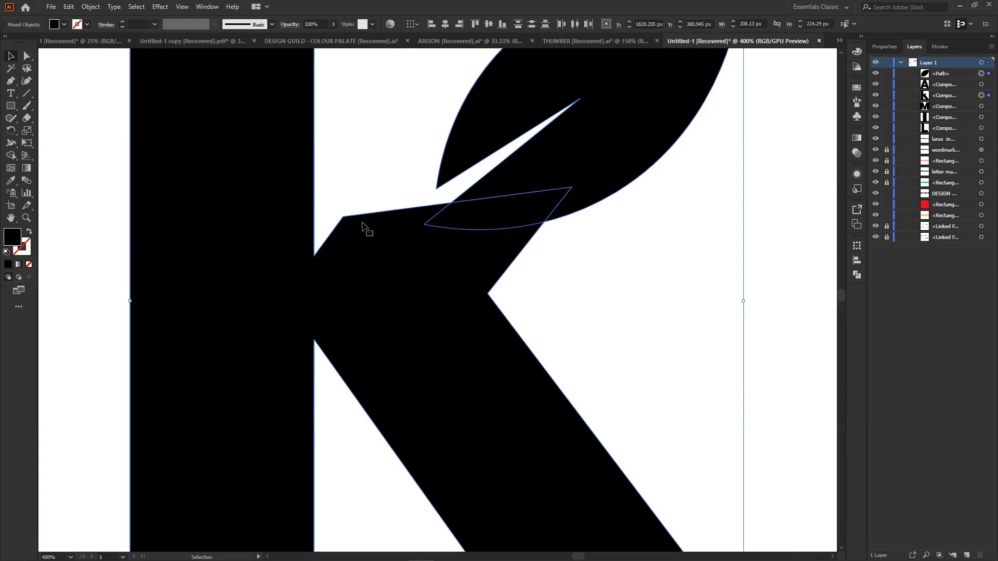
{"action": "left_click", "coordinate": [27, 81]}
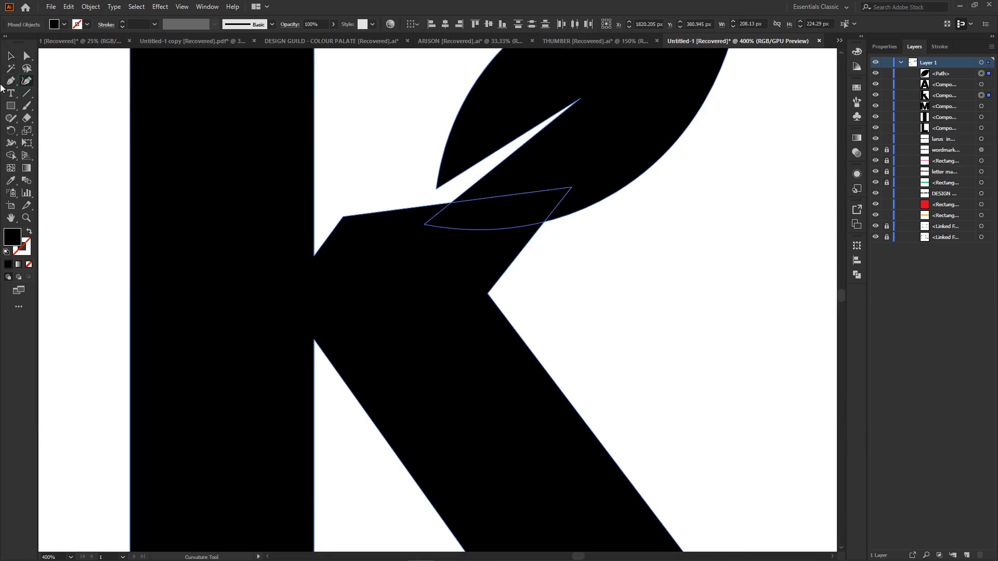
{"action": "left_click", "coordinate": [343, 217]}
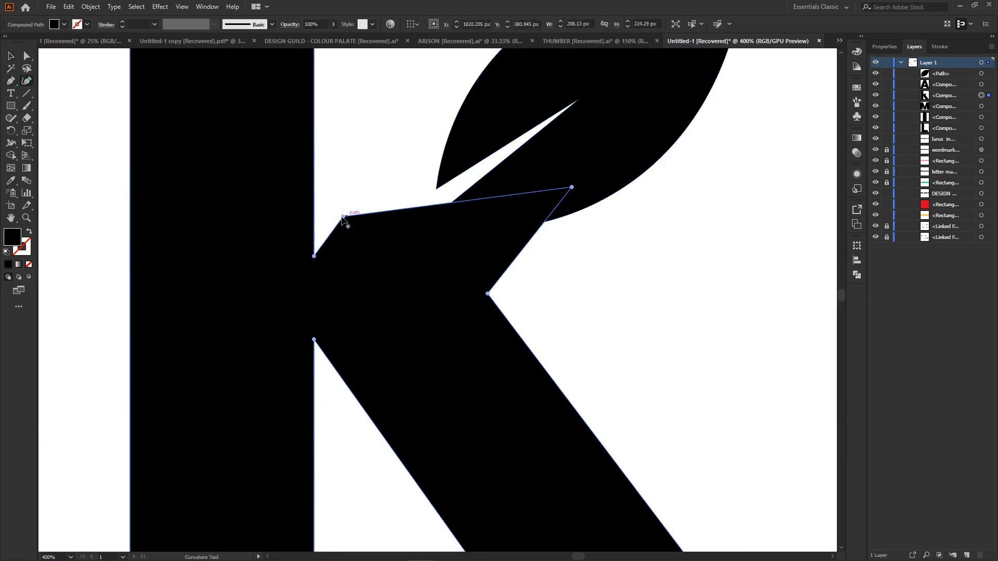
{"action": "left_click_drag", "start_coordinate": [344, 217], "coordinate": [368, 242]}
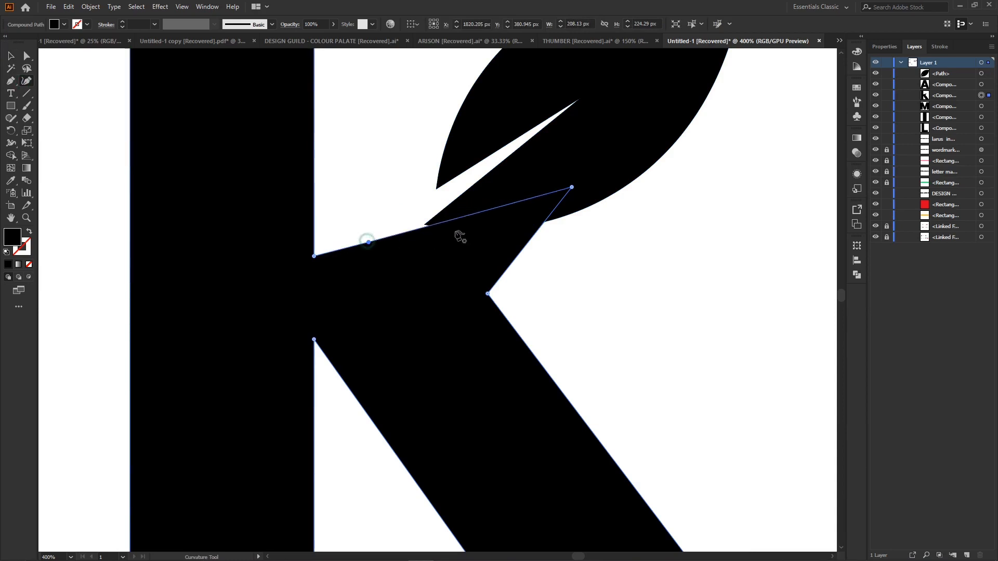
{"action": "left_click", "coordinate": [445, 223]}
{"action": "left_click_drag", "start_coordinate": [444, 210], "coordinate": [421, 225]}
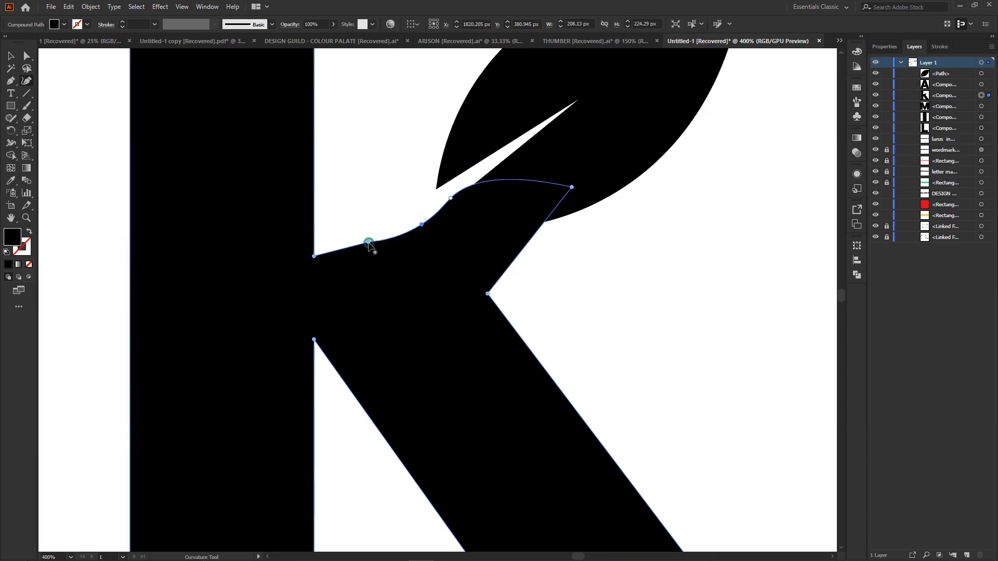
{"action": "left_click_drag", "start_coordinate": [369, 242], "coordinate": [354, 256]}
{"action": "left_click_drag", "start_coordinate": [450, 198], "coordinate": [450, 207]}
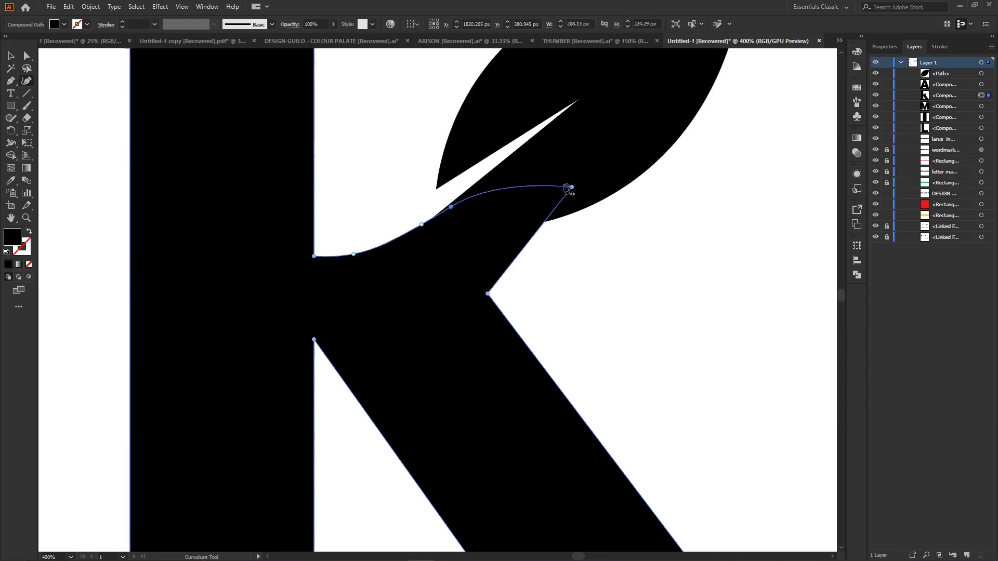
Bend the lower edge of the leaf's notch into a curve and fine-tune the stub's top edge to flow into it
{"action": "left_click", "coordinate": [509, 167]}
{"action": "left_click_drag", "start_coordinate": [502, 162], "coordinate": [504, 175]}
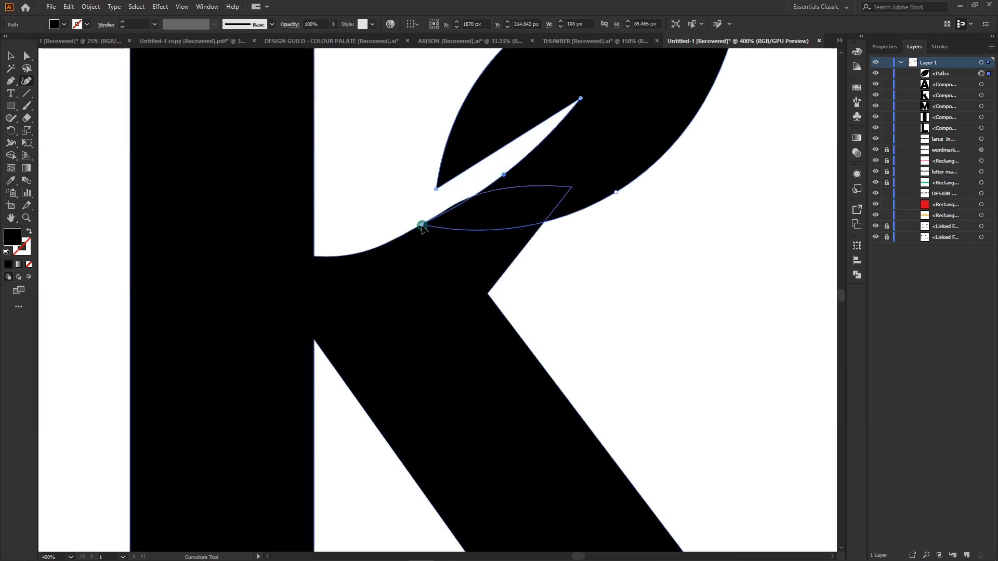
{"action": "left_click", "coordinate": [415, 242]}
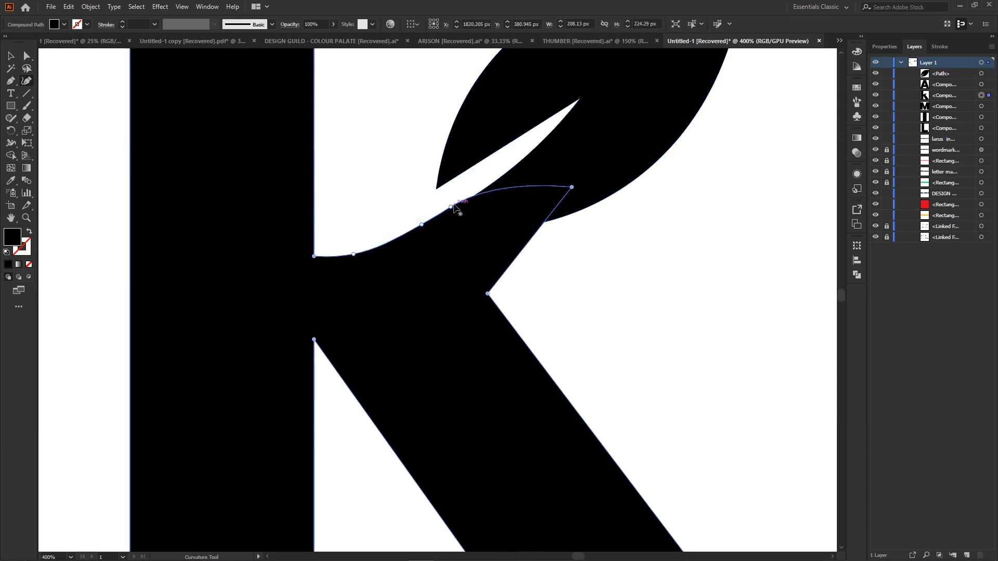
{"action": "left_click_drag", "start_coordinate": [451, 209], "coordinate": [453, 212]}
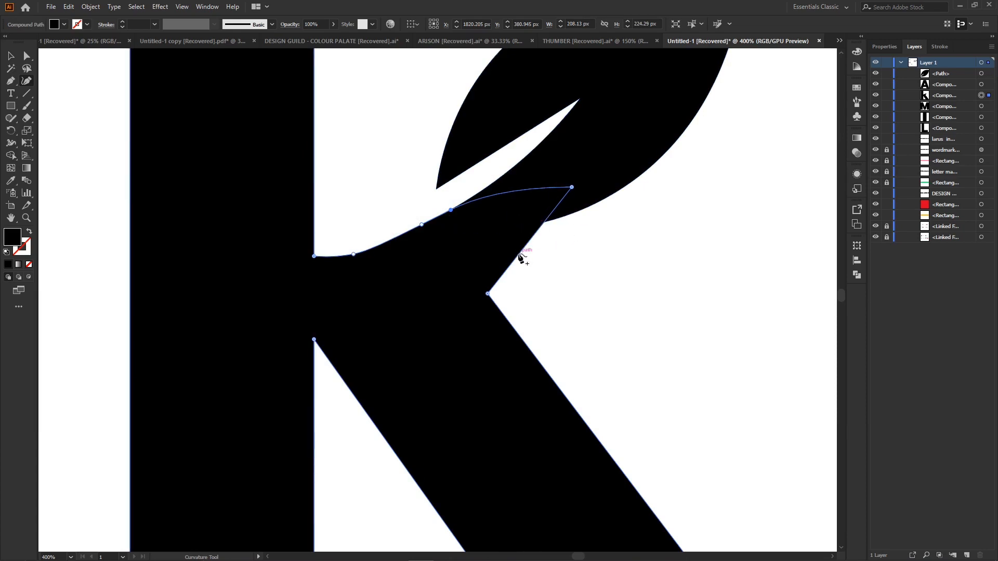
Curve the outer edge of the K's stub between the leg and the leaf's underside so they blend together
{"action": "left_click_drag", "start_coordinate": [519, 255], "coordinate": [533, 224]}
{"action": "left_click", "coordinate": [531, 222]}
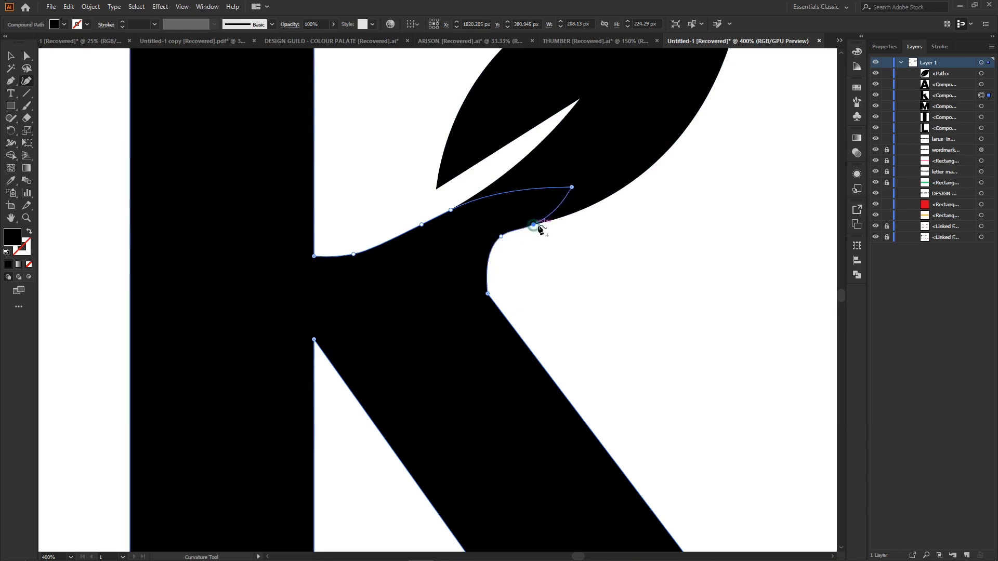
{"action": "left_click", "coordinate": [501, 237]}
{"action": "key", "text": "ctrl+minus"}
{"action": "key", "text": "ctrl+minus"}
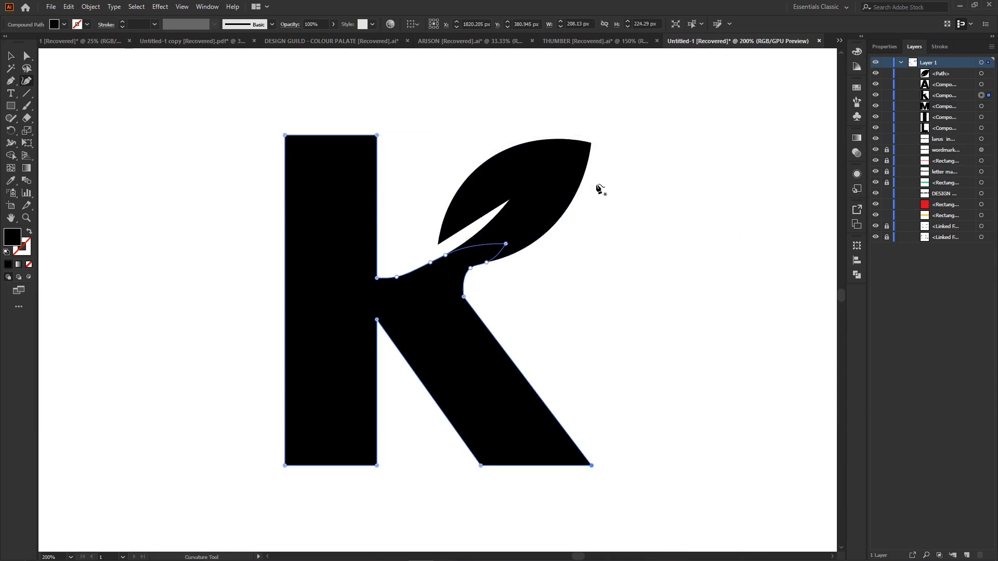
{"action": "left_click", "coordinate": [12, 56]}
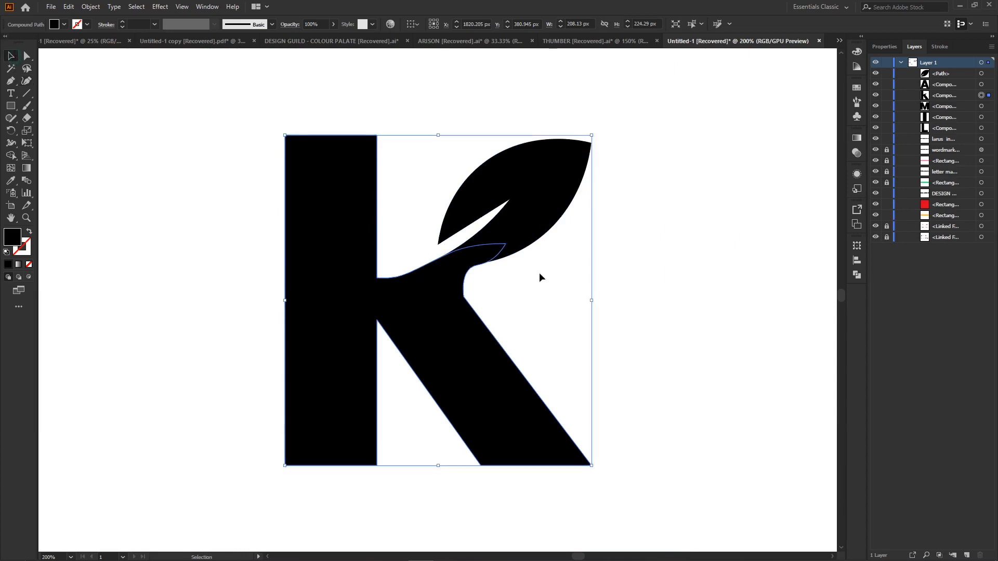
{"action": "left_click", "coordinate": [641, 229]}
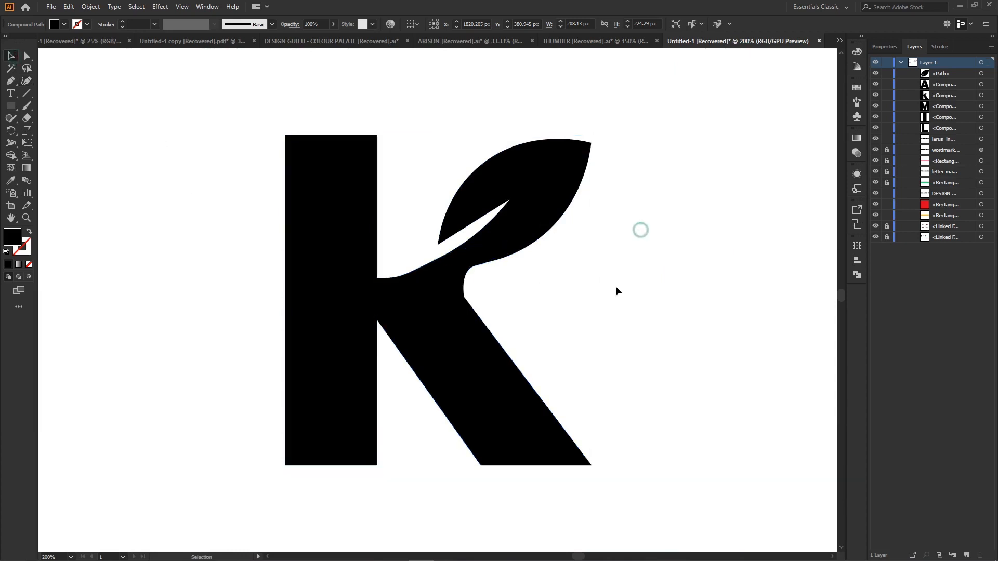
Round the inner corner where the K's leaf arm meets its leg with a radius of about 22 px
{"action": "left_click", "coordinate": [460, 306]}
{"action": "key", "text": "a"}
{"action": "key", "text": "ctrl+plus"}
{"action": "key", "text": "ctrl+plus"}
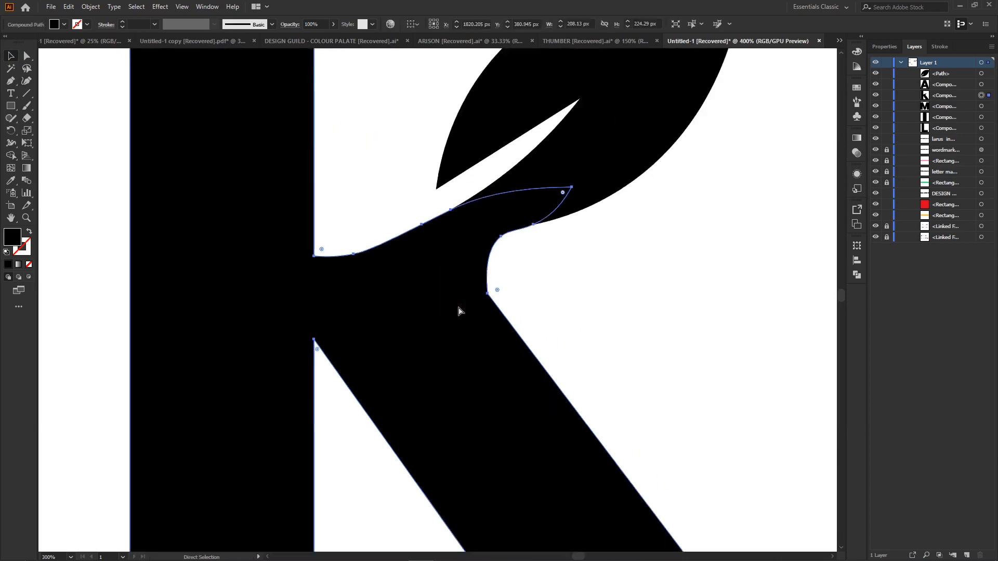
{"action": "key", "text": "ctrl+plus"}
{"action": "key", "text": "ctrl+plus"}
{"action": "key", "text": "v"}
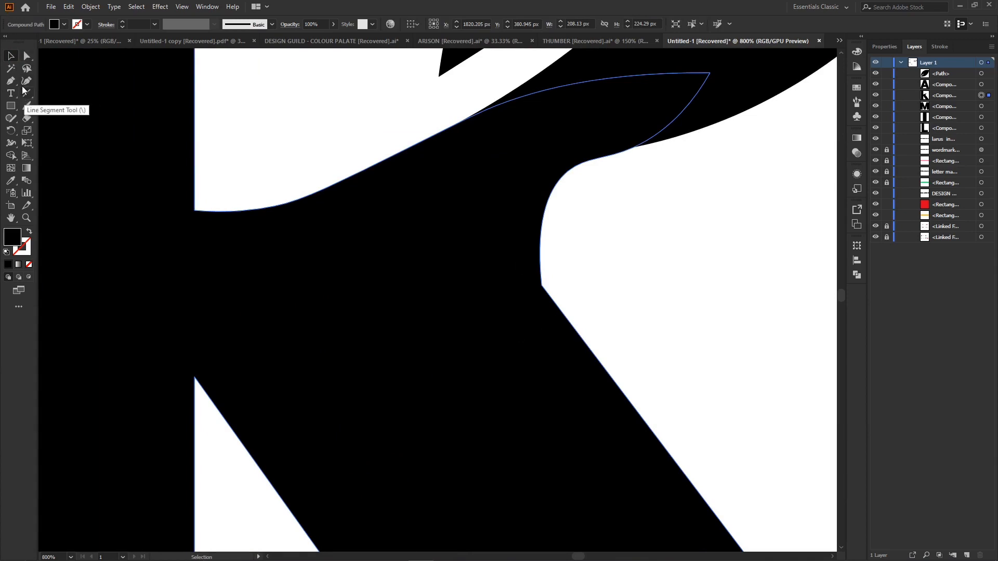
{"action": "left_click", "coordinate": [26, 57]}
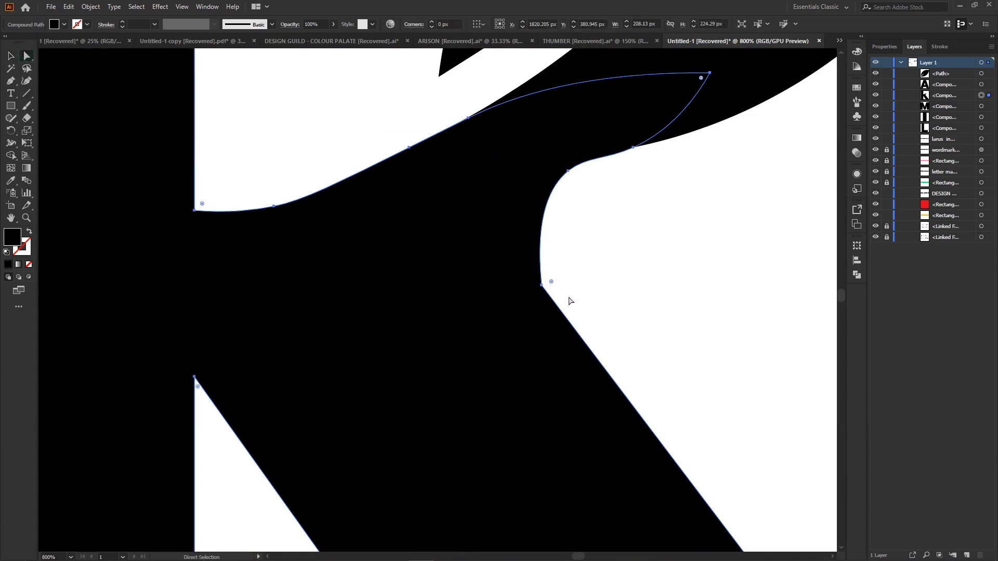
{"action": "left_click", "coordinate": [672, 239]}
{"action": "left_click", "coordinate": [443, 301]}
{"action": "left_click_drag", "start_coordinate": [552, 282], "coordinate": [759, 235]}
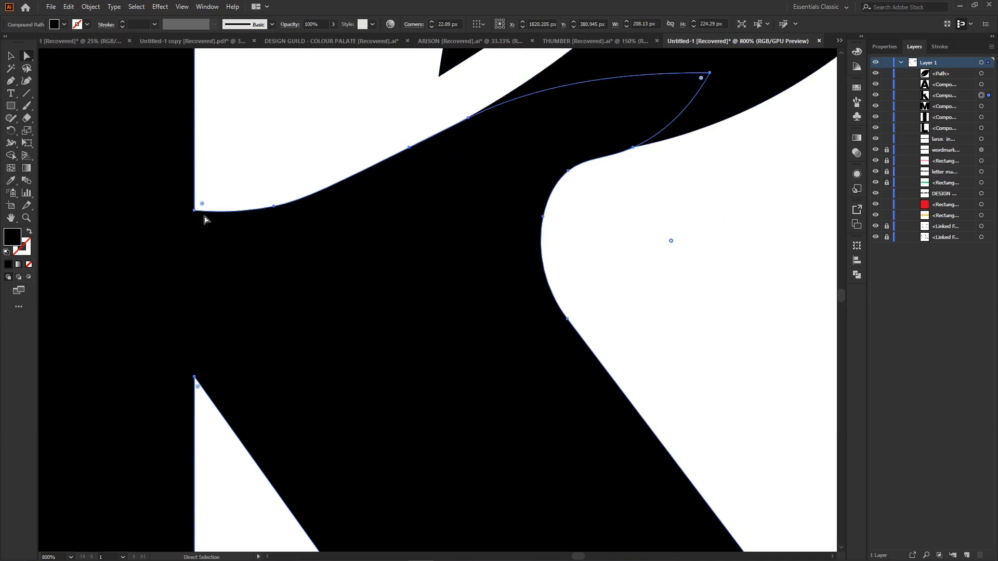
{"action": "left_click_drag", "start_coordinate": [202, 202], "coordinate": [191, 267]}
{"action": "left_click", "coordinate": [756, 283]}
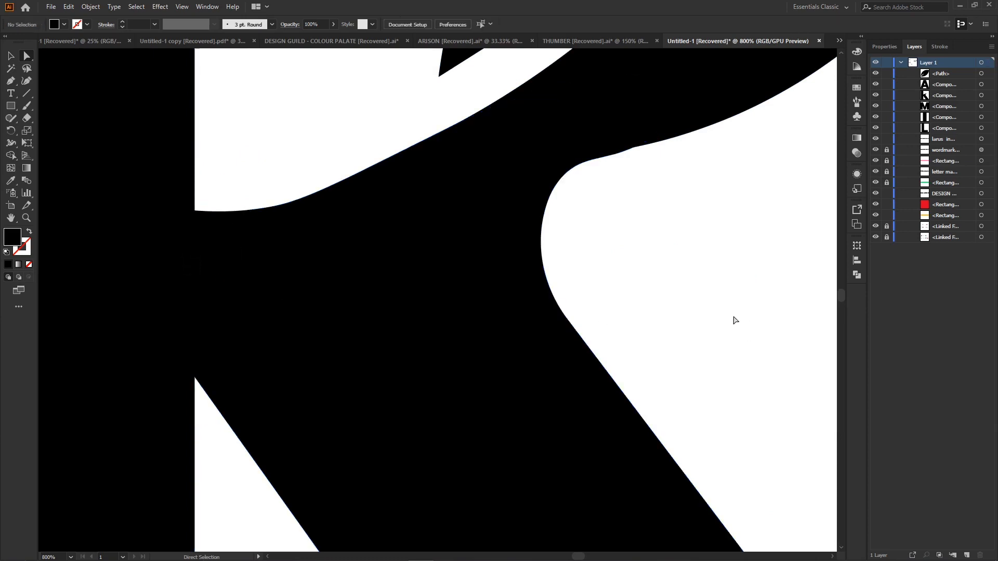
Unite the leaf and the K into a single shape with Pathfinder
{"action": "key", "text": "ctrl+1"}
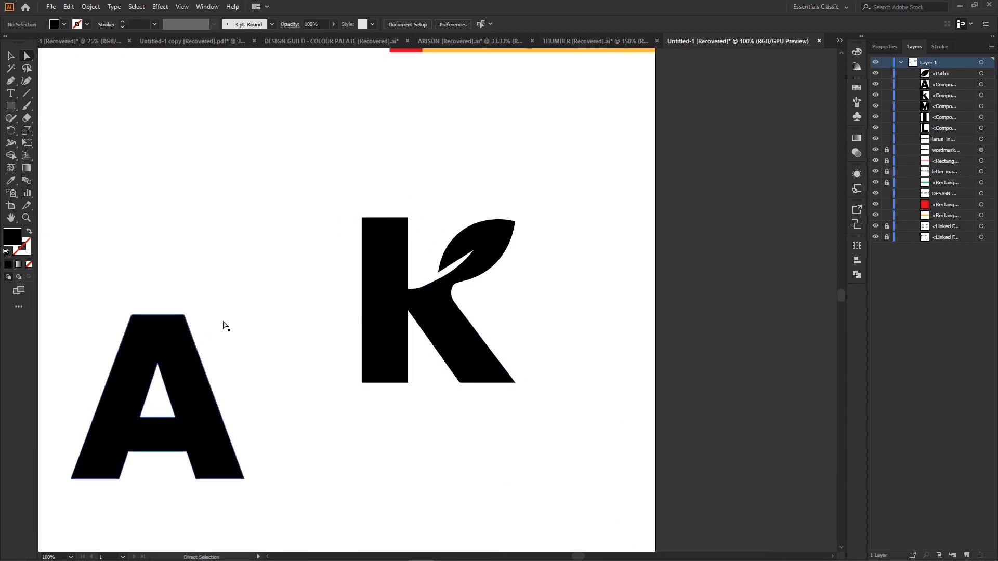
{"action": "left_click", "coordinate": [350, 132]}
{"action": "left_click_drag", "start_coordinate": [319, 162], "coordinate": [583, 451]}
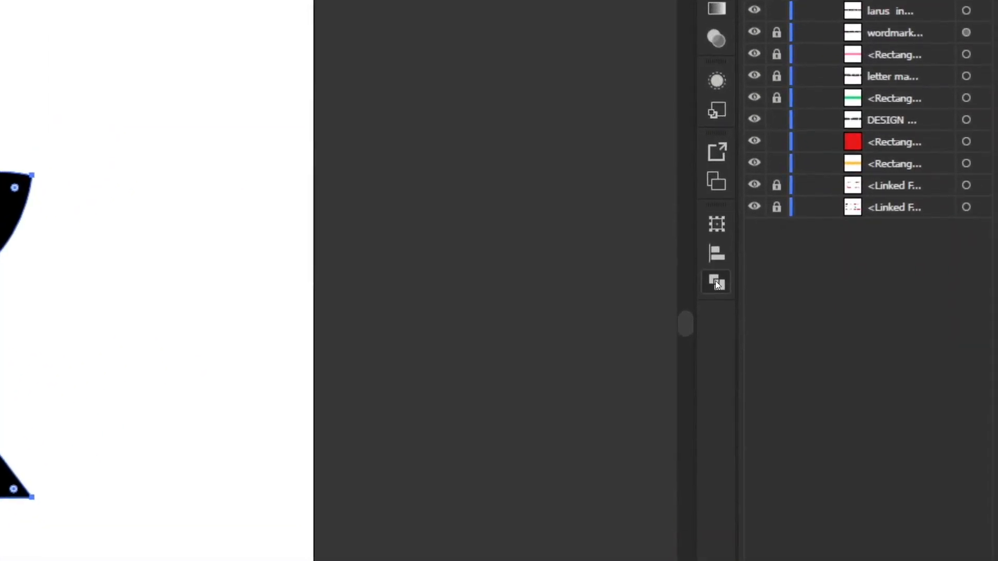
{"action": "left_click", "coordinate": [718, 281]}
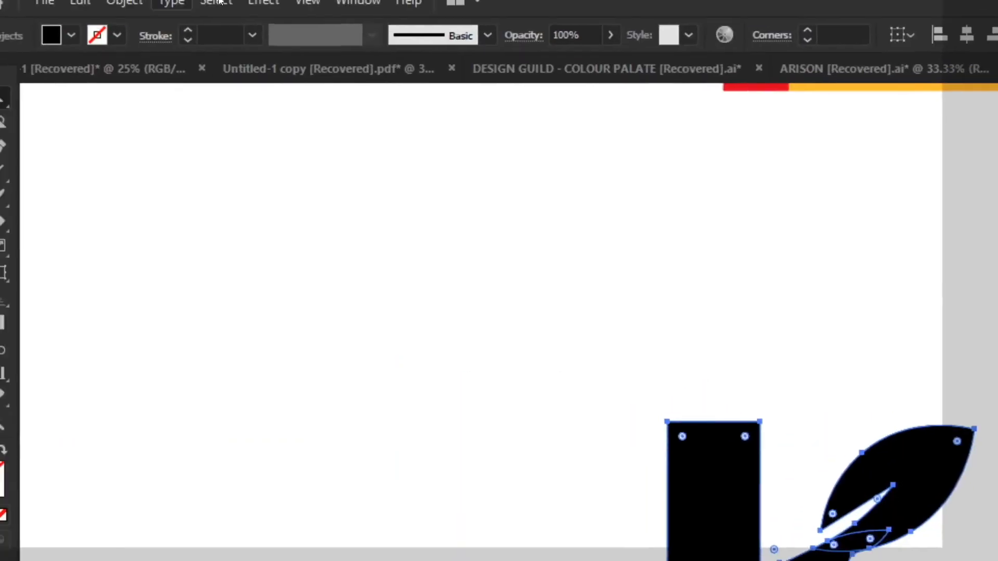
{"action": "left_click", "coordinate": [358, 2]}
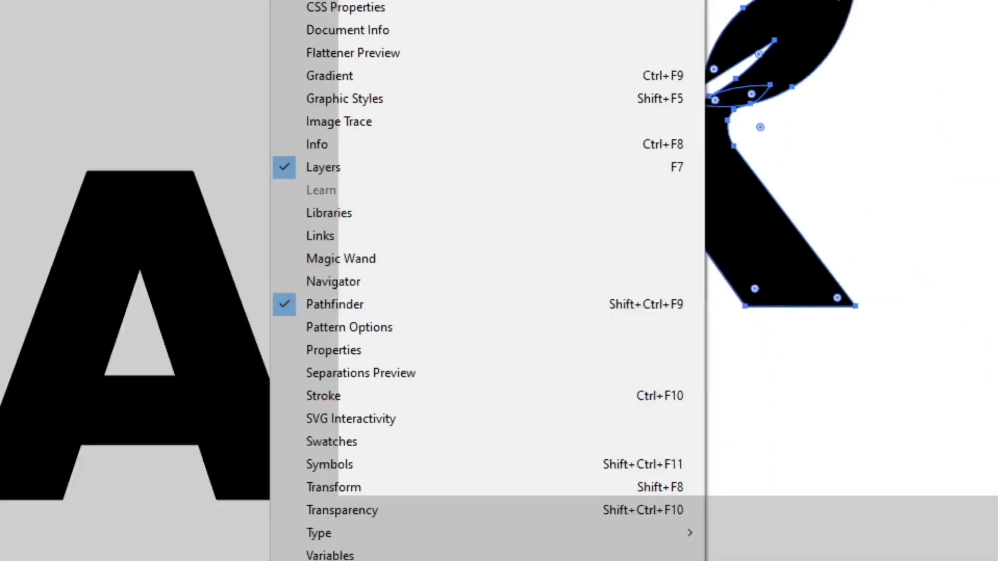
{"action": "left_click", "coordinate": [500, 409]}
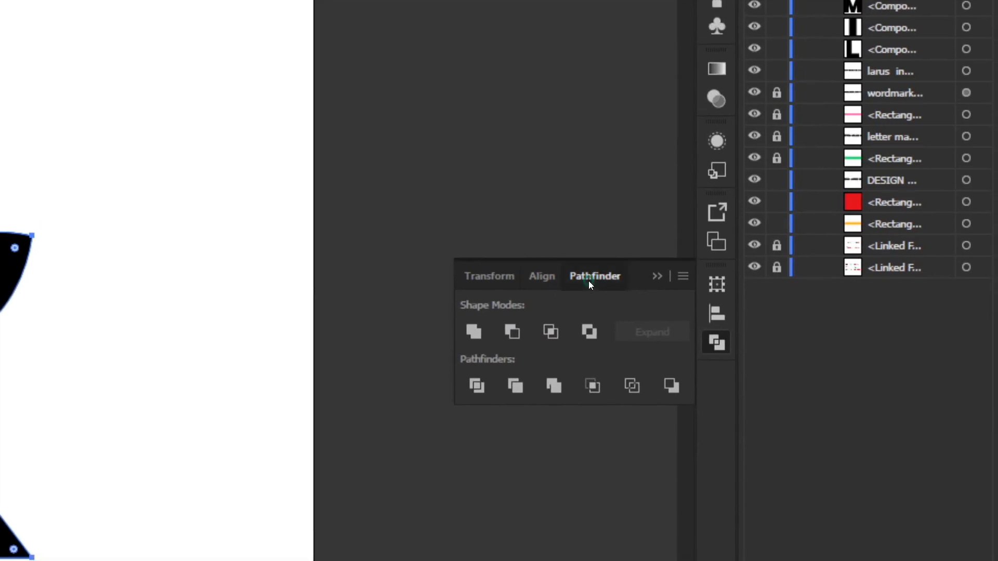
{"action": "left_click", "coordinate": [632, 235]}
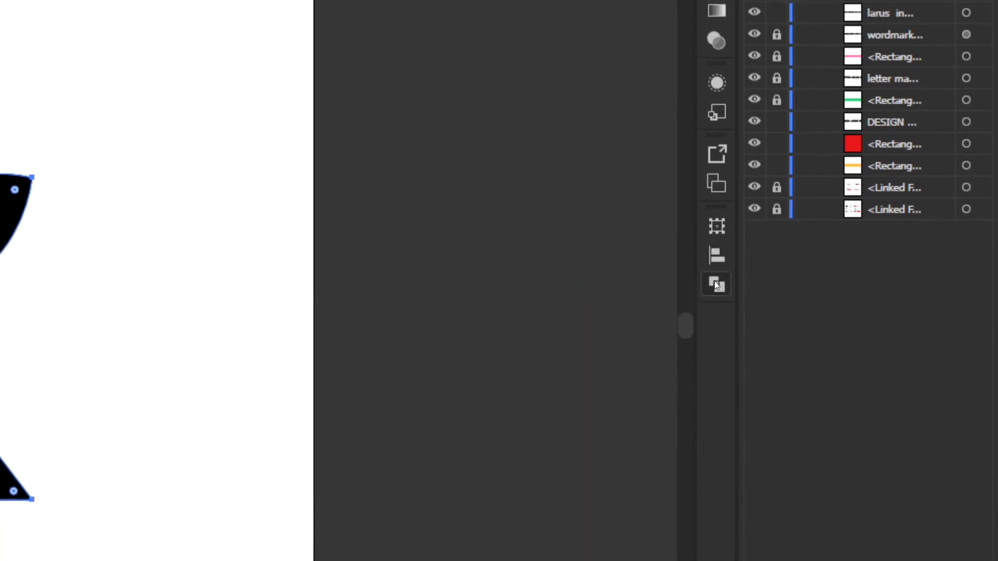
{"action": "left_click", "coordinate": [716, 285]}
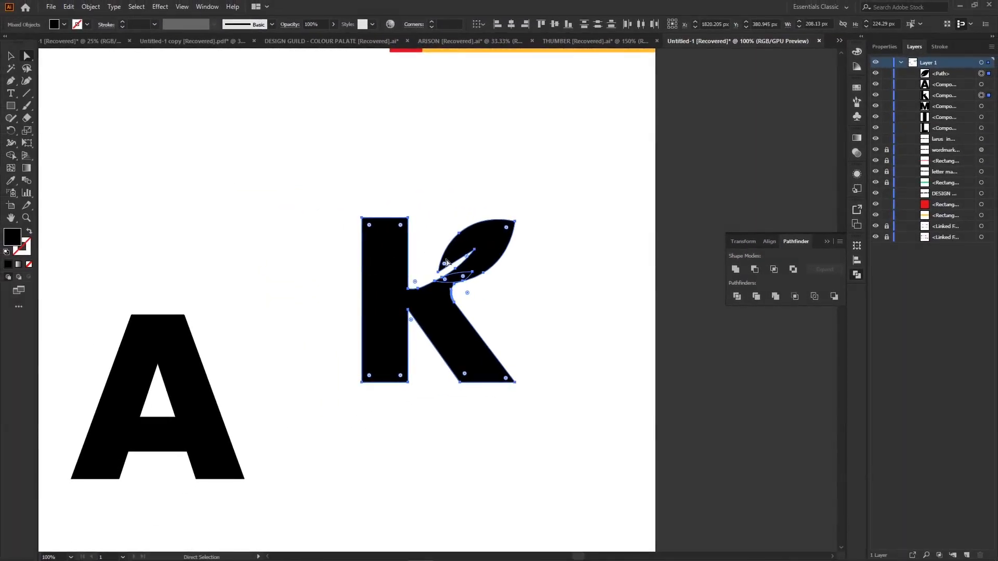
{"action": "left_click", "coordinate": [736, 270]}
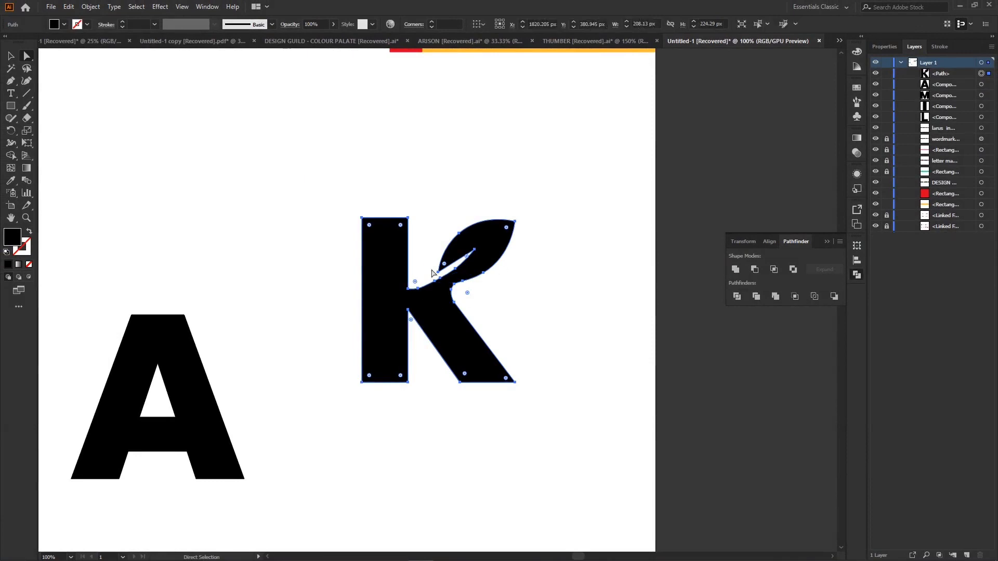
Try a dark green fill (#04590E) on the merged K and undo it
{"action": "left_click", "coordinate": [572, 194]}
{"action": "left_click", "coordinate": [482, 244]}
{"action": "double_click", "coordinate": [12, 237]}
{"action": "left_click", "coordinate": [491, 301]}
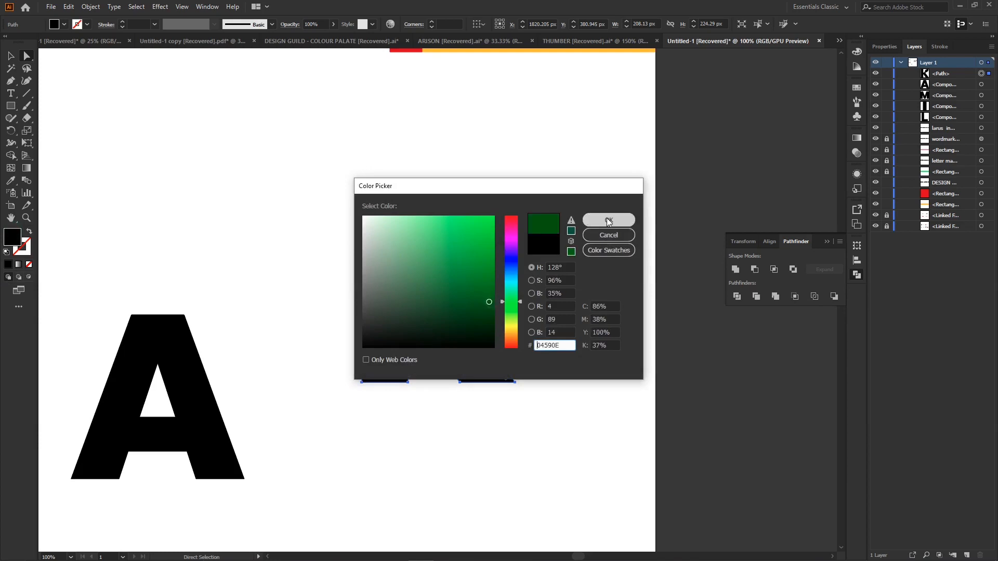
{"action": "left_click", "coordinate": [608, 220]}
{"action": "left_click", "coordinate": [573, 264]}
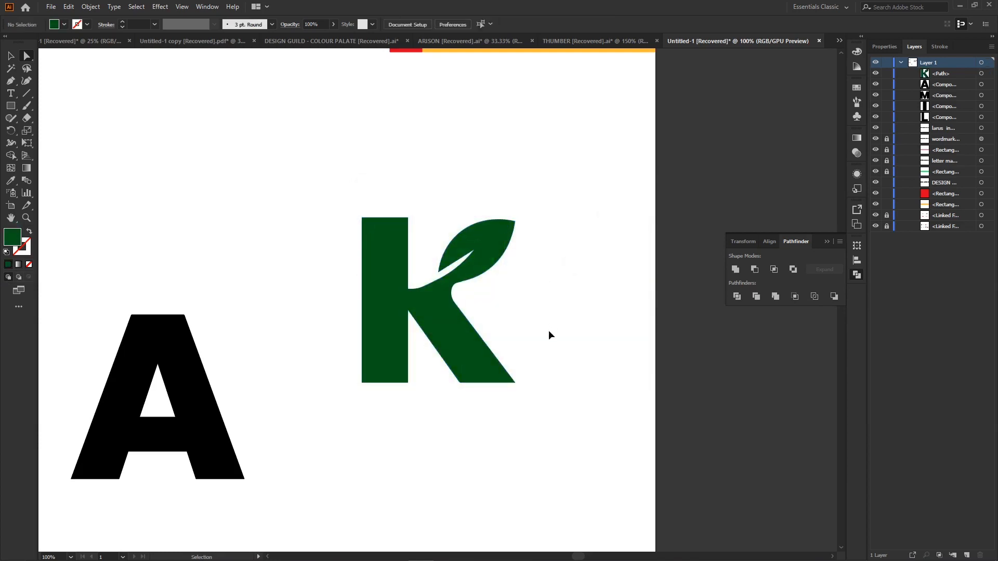
{"action": "key", "text": "ctrl+z"}
{"action": "key", "text": "ctrl+z"}
Move the leaf K into the gap between the M and the A, aligned with the other letters
{"action": "key", "text": "ctrl+minus"}
{"action": "key", "text": "ctrl+minus"}
{"action": "key", "text": "ctrl+minus"}
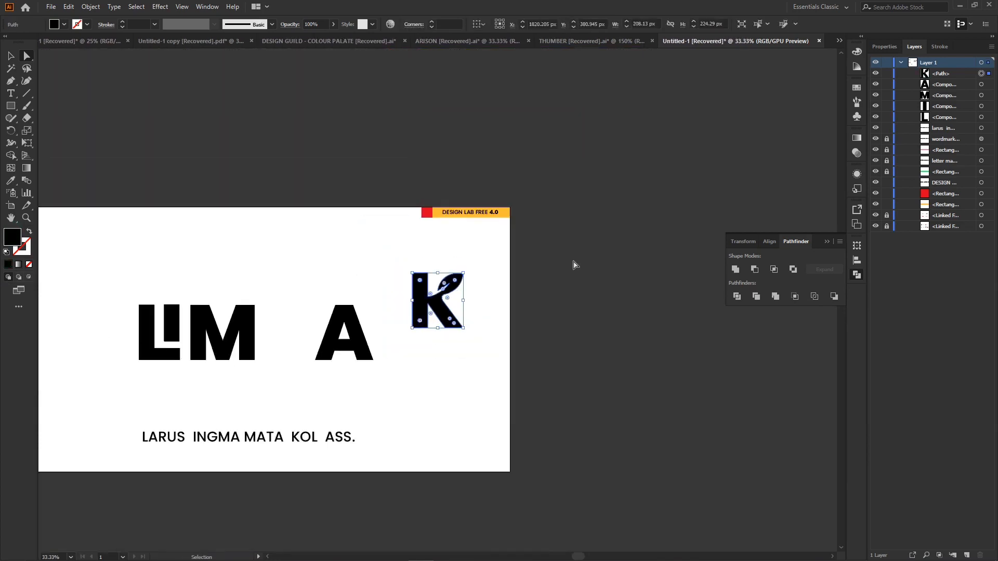
{"action": "left_click", "coordinate": [557, 243]}
{"action": "left_click_drag", "start_coordinate": [422, 309], "coordinate": [272, 337]}
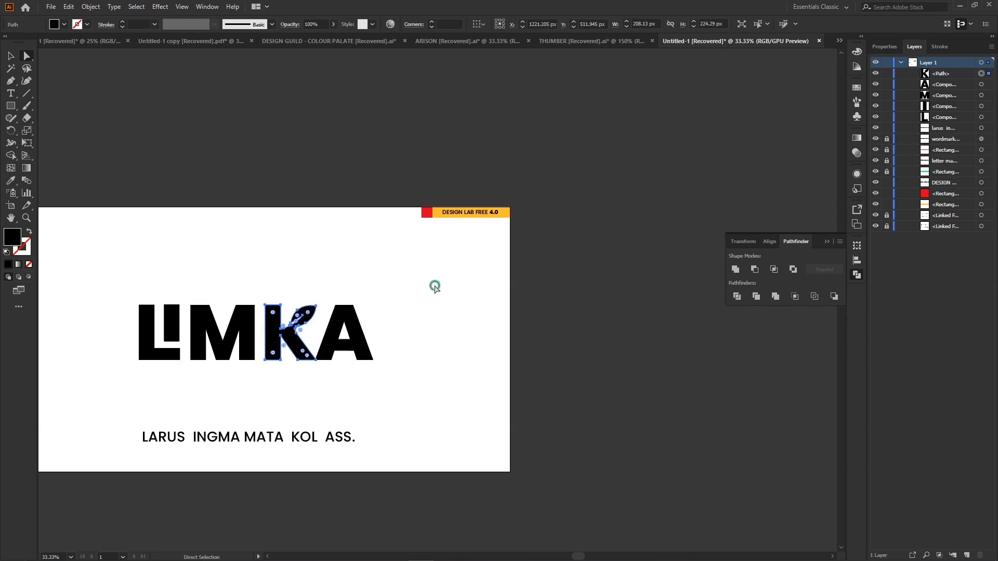
{"action": "left_click", "coordinate": [440, 318]}
{"action": "scroll", "coordinate": [265, 333], "scroll_direction": "left", "scroll_amount": 5}
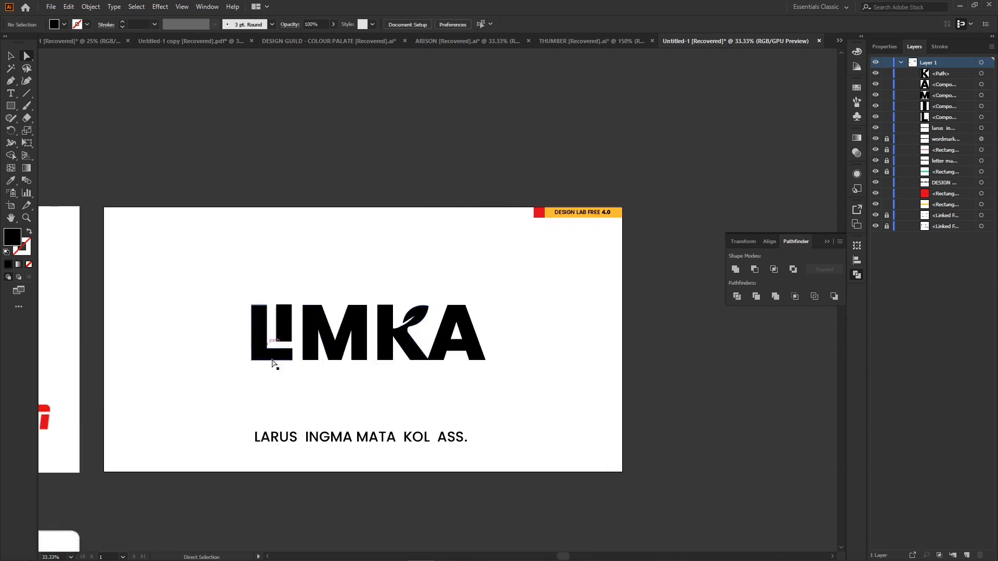
Collapse the floating Pathfinder panel and inspect the anchor points of all five LIMKA letters
{"action": "left_click_drag", "start_coordinate": [197, 268], "coordinate": [579, 411]}
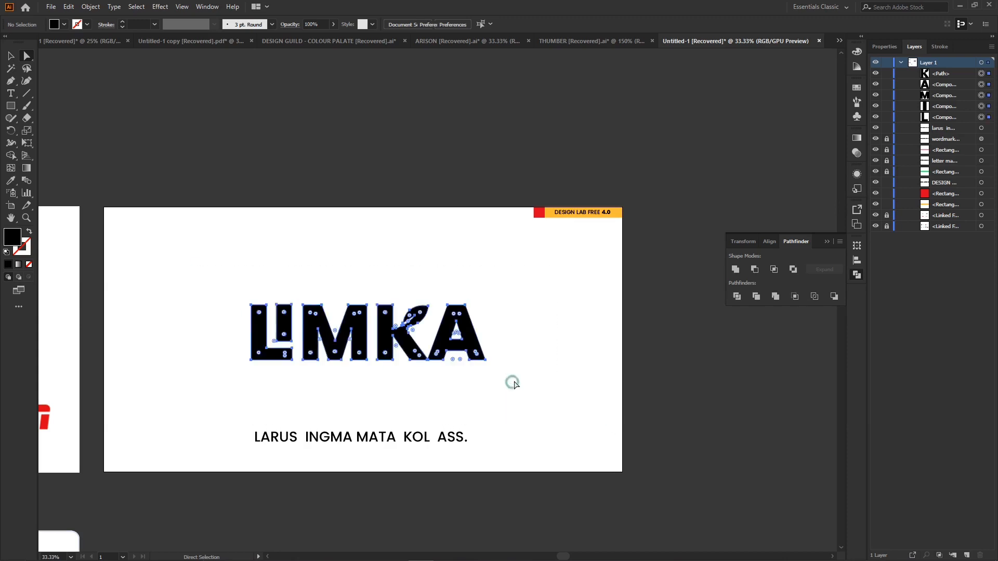
{"action": "key", "text": "ctrl+1"}
{"action": "key", "text": "v"}
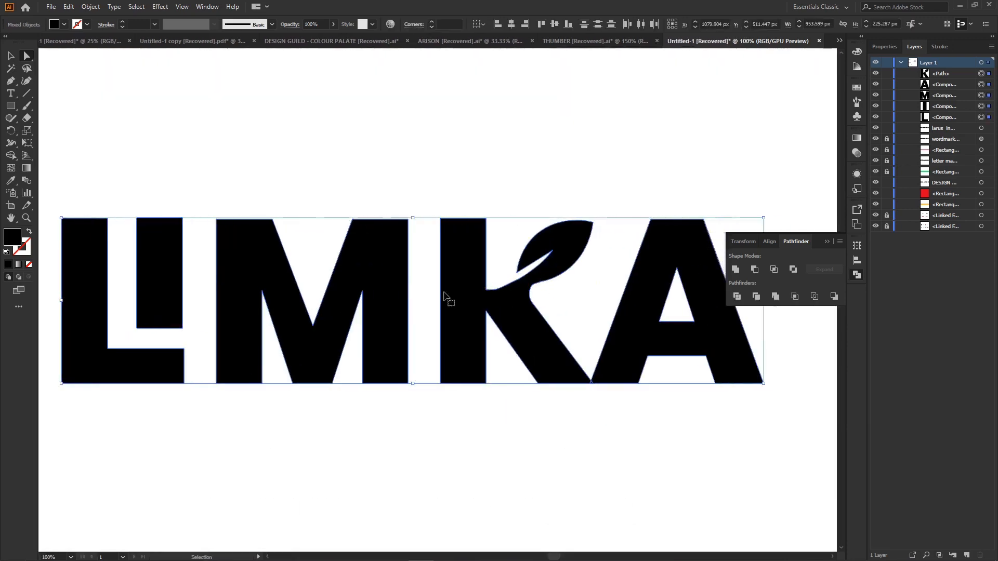
{"action": "left_click", "coordinate": [827, 242]}
{"action": "key", "text": "a"}
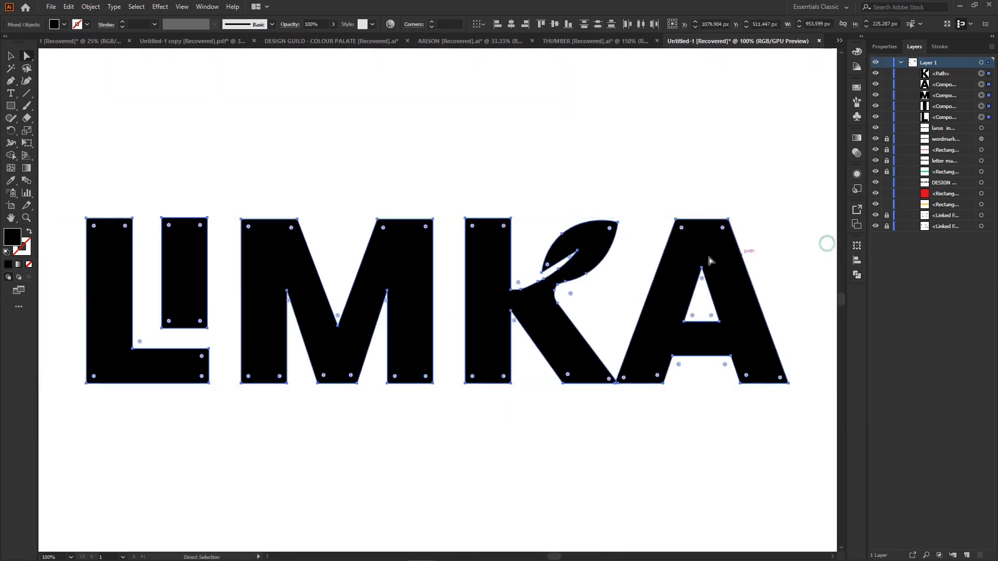
{"action": "key", "text": "v"}
{"action": "key", "text": "a"}
{"action": "left_click", "coordinate": [398, 136]}
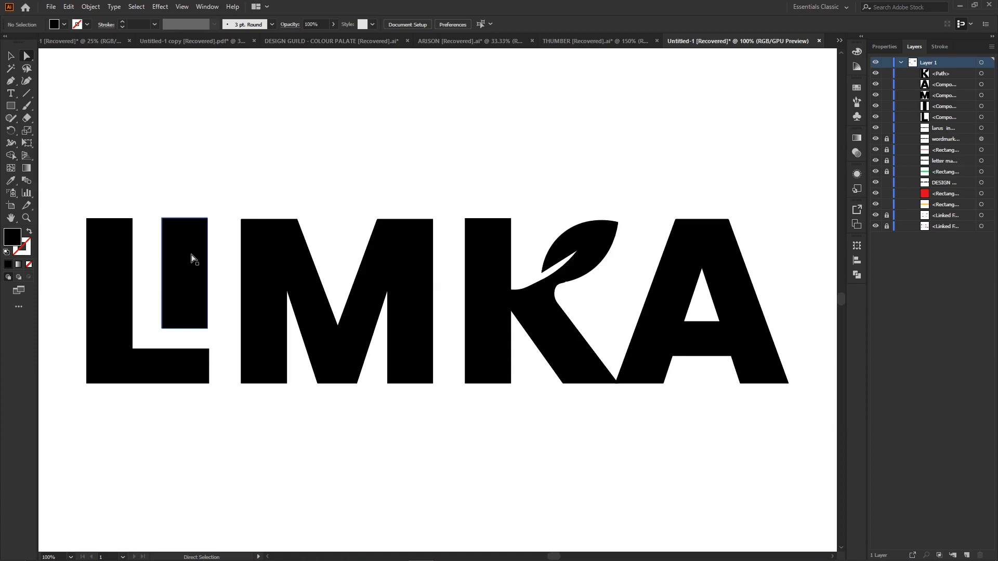
Try a rectangular dot above the I and delete it
{"action": "left_click", "coordinate": [11, 106]}
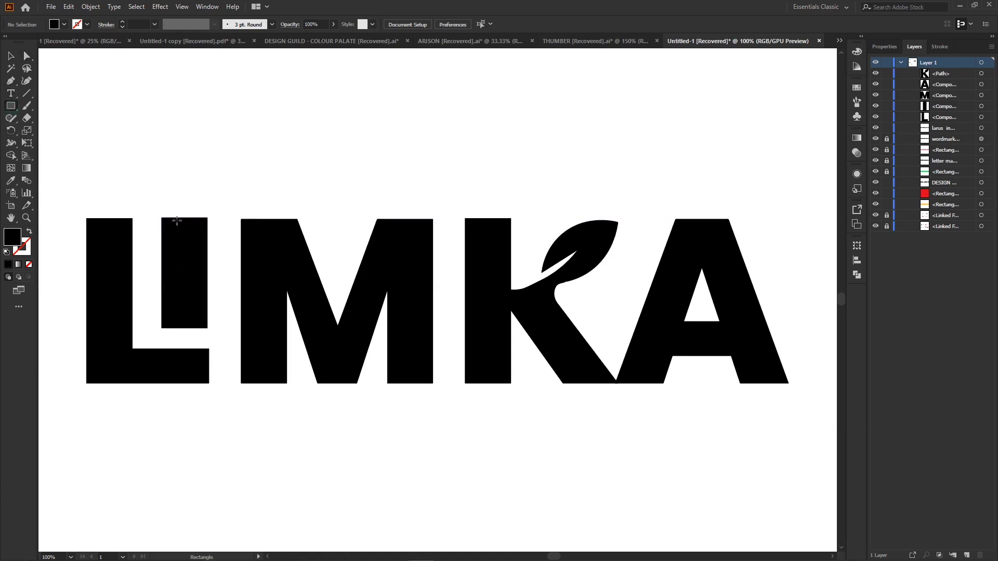
{"action": "left_click", "coordinate": [11, 55]}
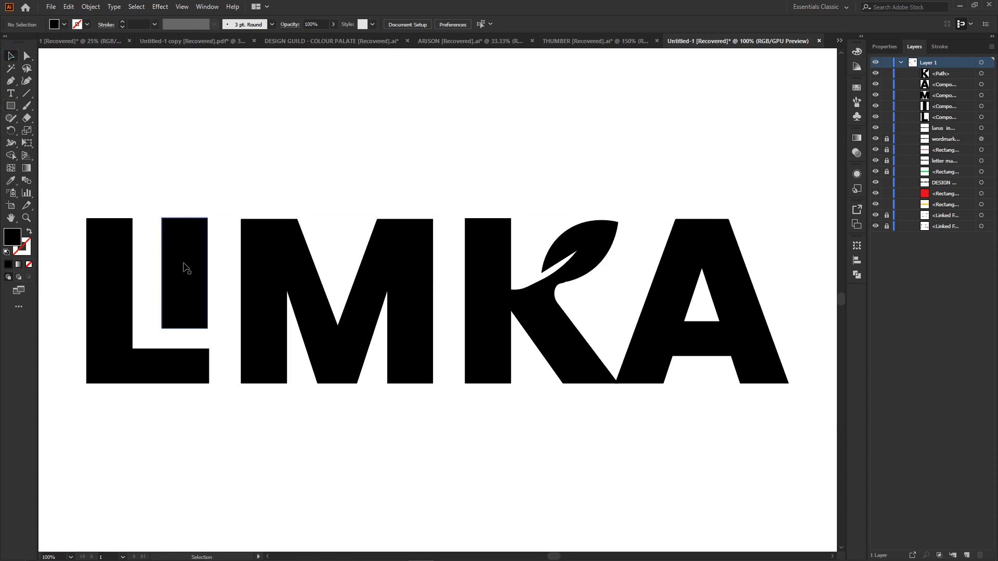
{"action": "left_click_drag", "start_coordinate": [187, 269], "coordinate": [187, 139]}
{"action": "left_click_drag", "start_coordinate": [186, 93], "coordinate": [190, 166]}
{"action": "left_click", "coordinate": [308, 139]}
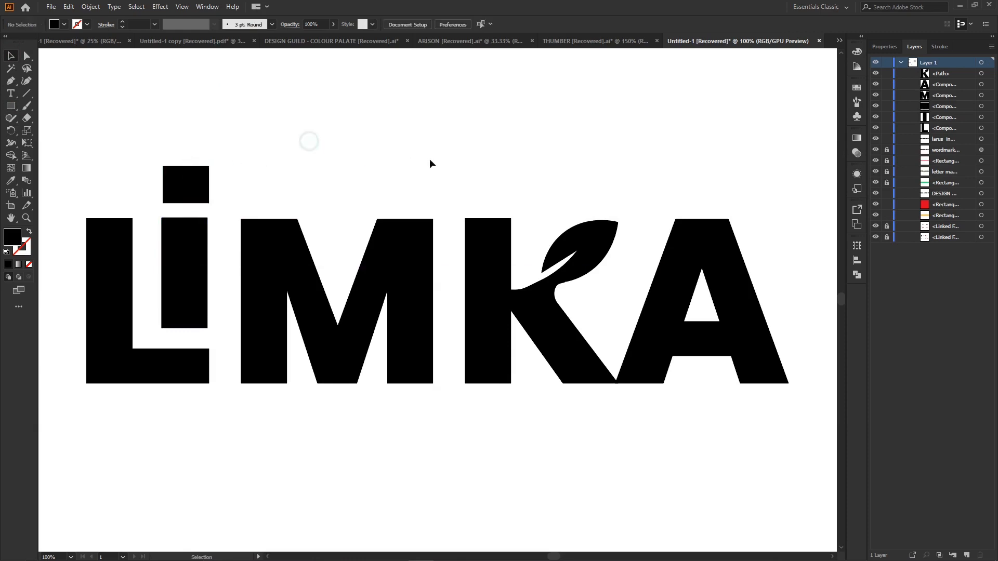
{"action": "key", "text": "ctrl+minus"}
{"action": "key", "text": "ctrl+minus"}
{"action": "key", "text": "ctrl+minus"}
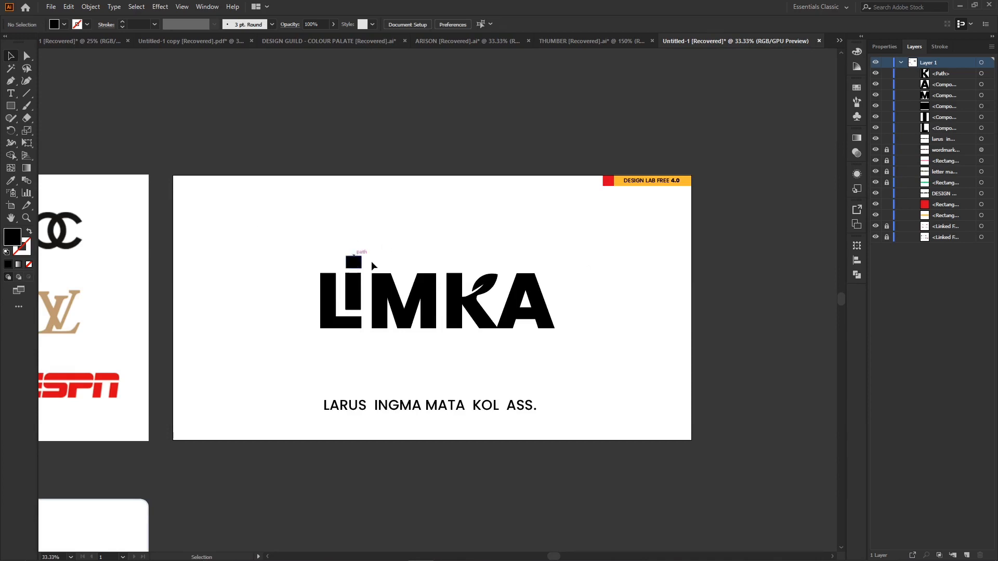
{"action": "left_click", "coordinate": [353, 262]}
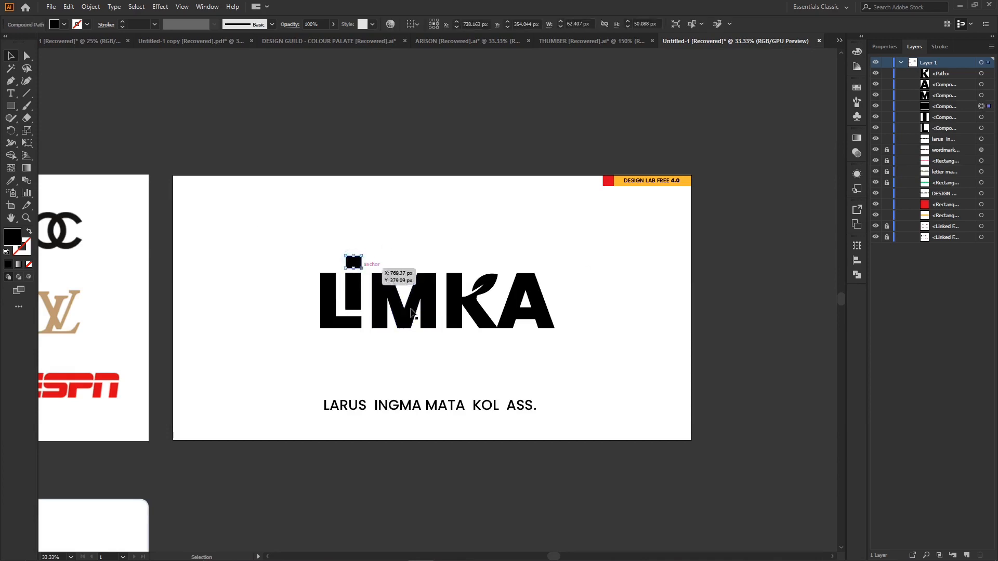
{"action": "key", "text": "Delete"}
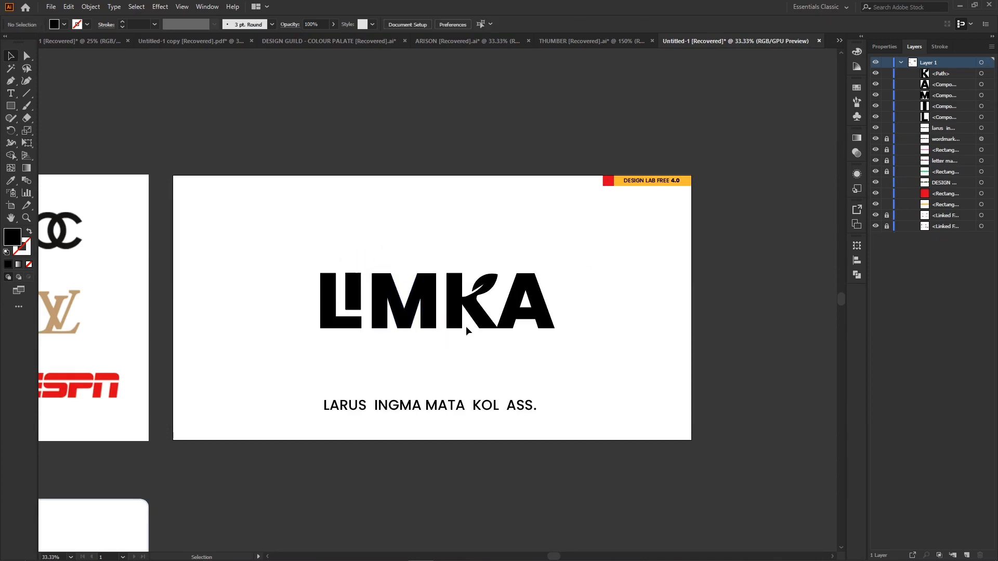
Round the I's upper-right and lower-left corners with a radius of about 24 px
{"action": "key", "text": "ctrl+plus"}
{"action": "key", "text": "ctrl+plus"}
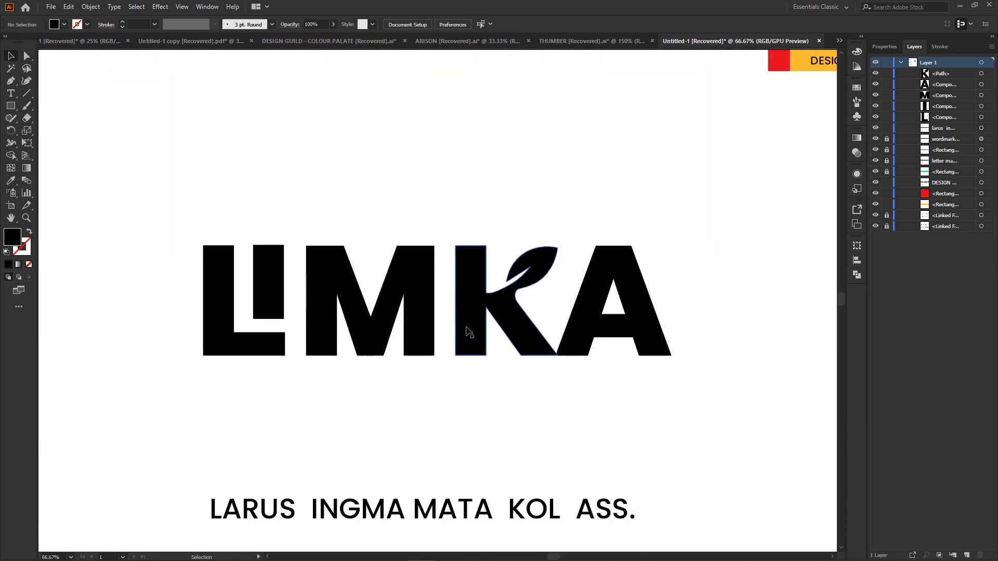
{"action": "scroll", "coordinate": [469, 333], "scroll_direction": "right", "scroll_amount": 2}
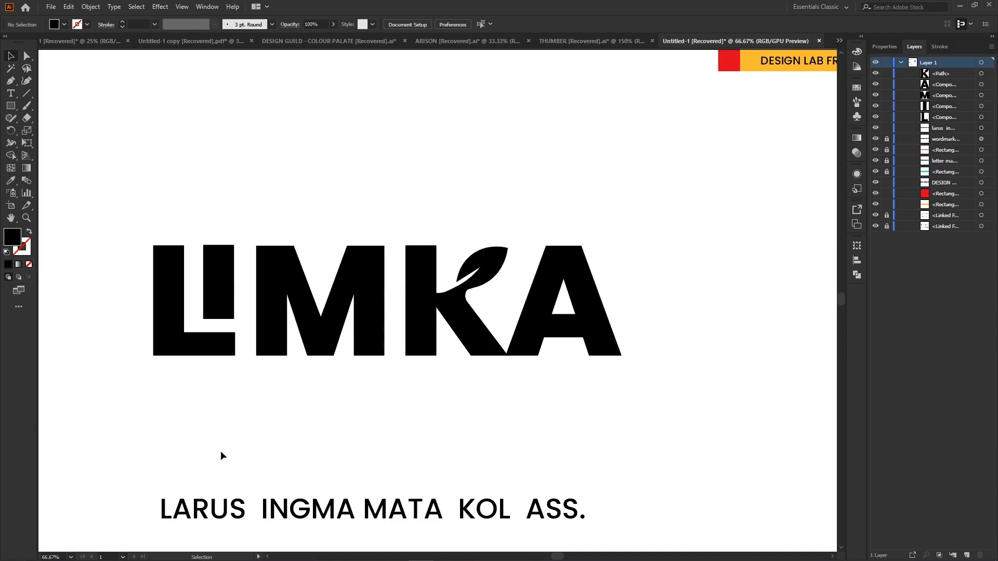
{"action": "key", "text": "ctrl+1"}
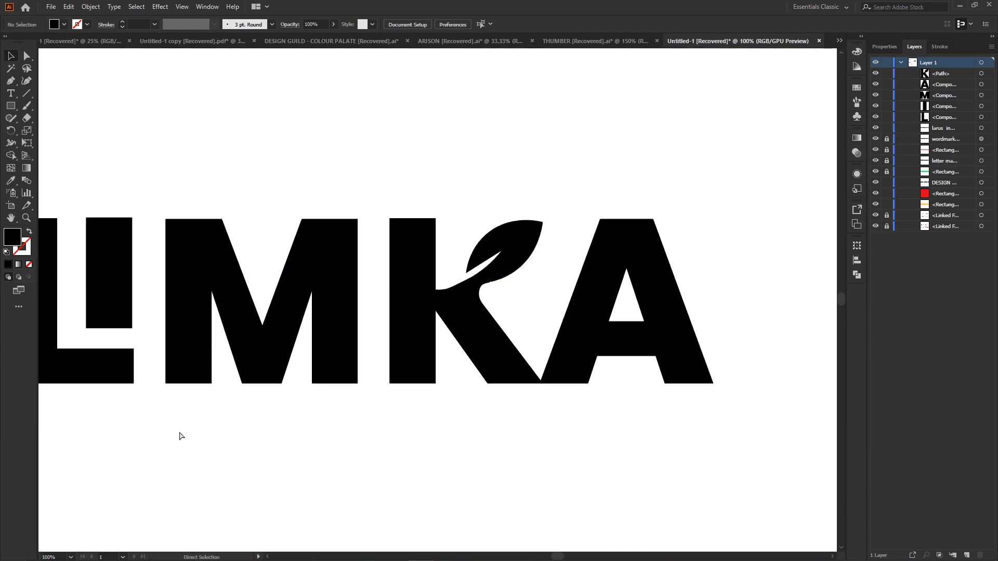
{"action": "scroll", "coordinate": [116, 325], "scroll_direction": "left", "scroll_amount": 3}
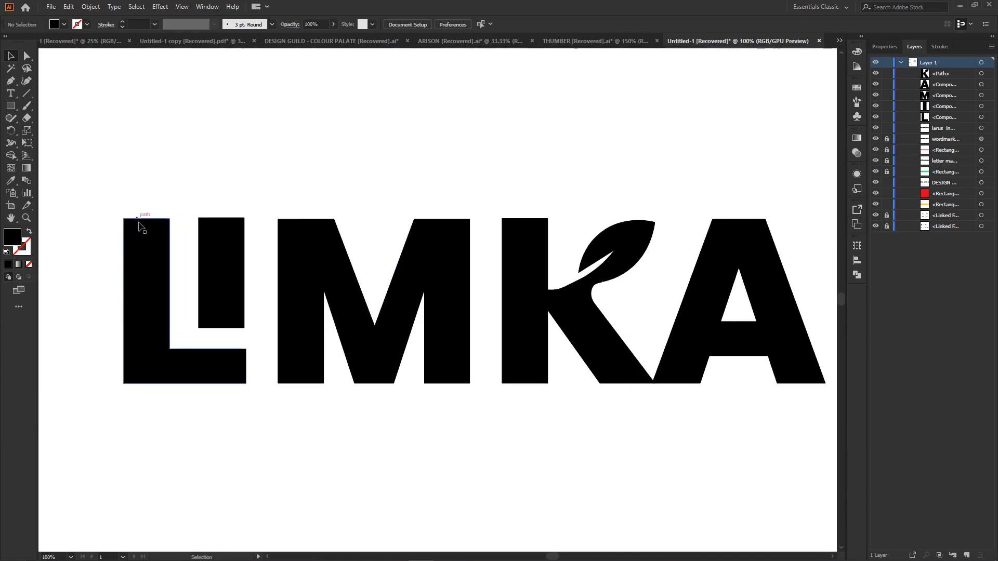
{"action": "left_click", "coordinate": [231, 266]}
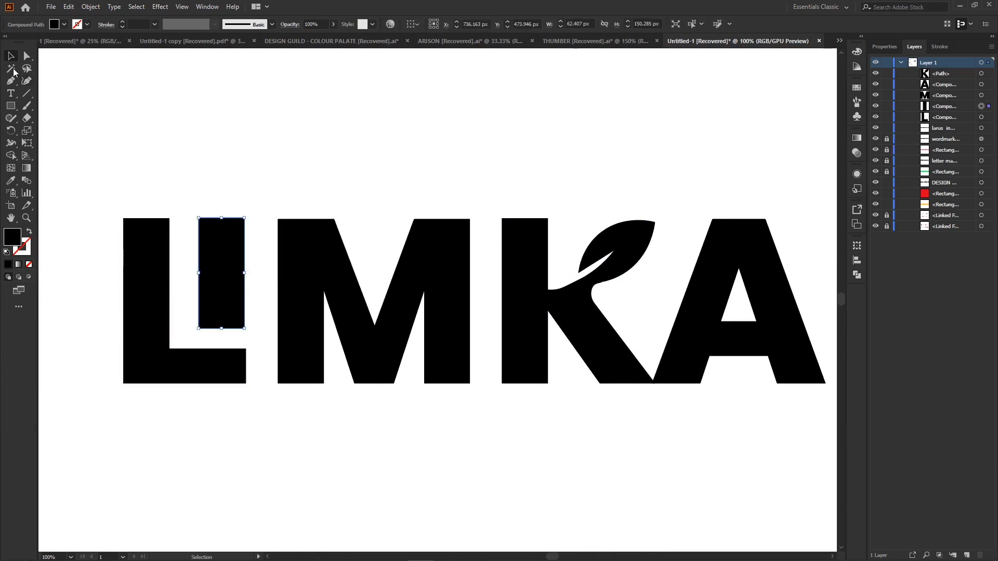
{"action": "left_click", "coordinate": [27, 57]}
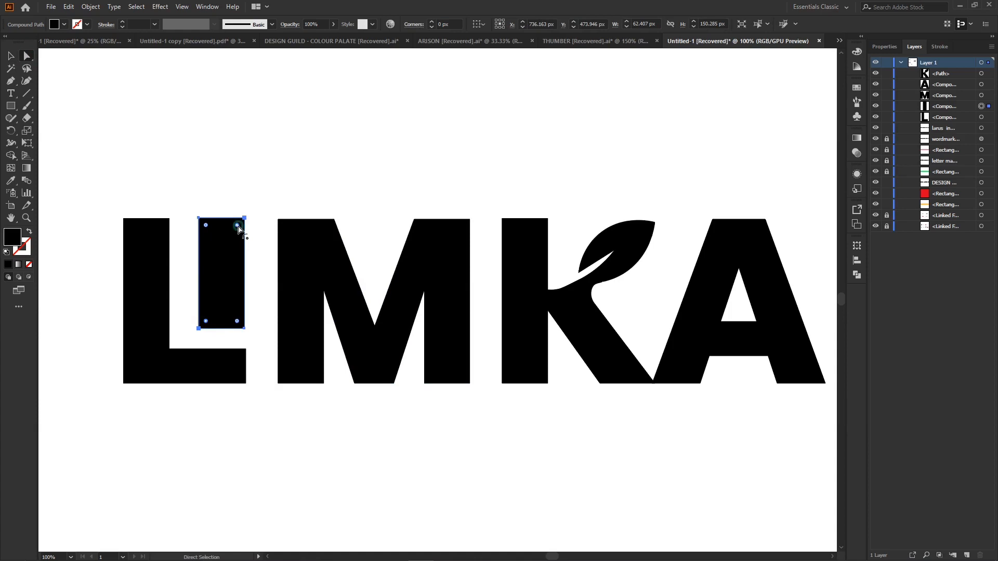
{"action": "left_click_drag", "start_coordinate": [238, 229], "coordinate": [250, 262]}
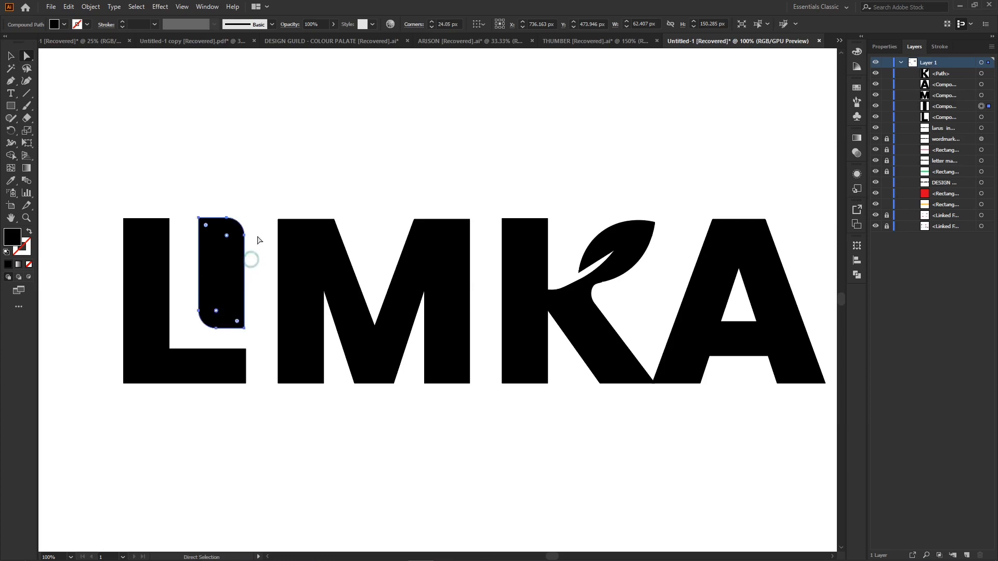
{"action": "left_click", "coordinate": [290, 152]}
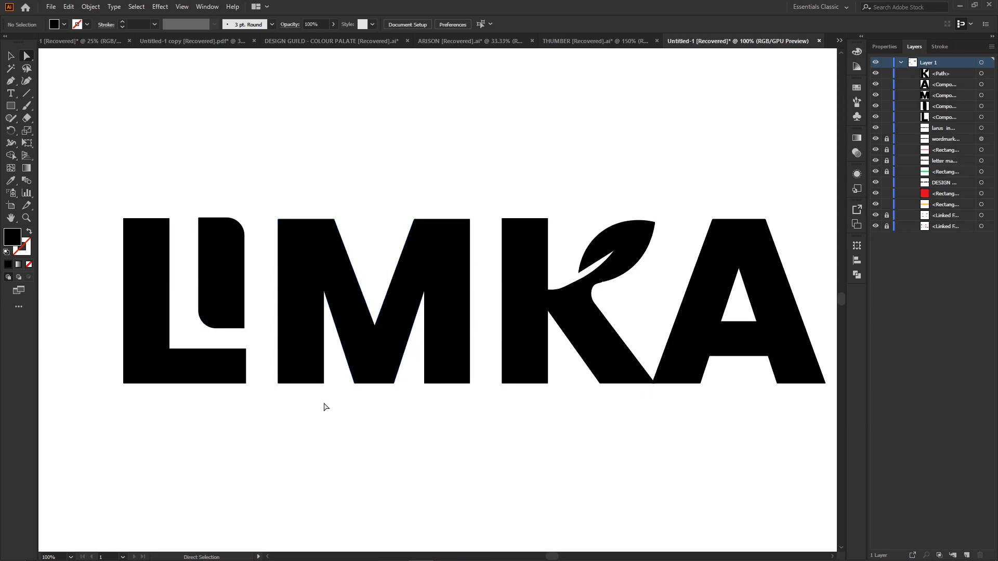
Round the K's lower inner corner between its stem and leg with a radius of about 9.5 px
{"action": "left_click", "coordinate": [552, 341]}
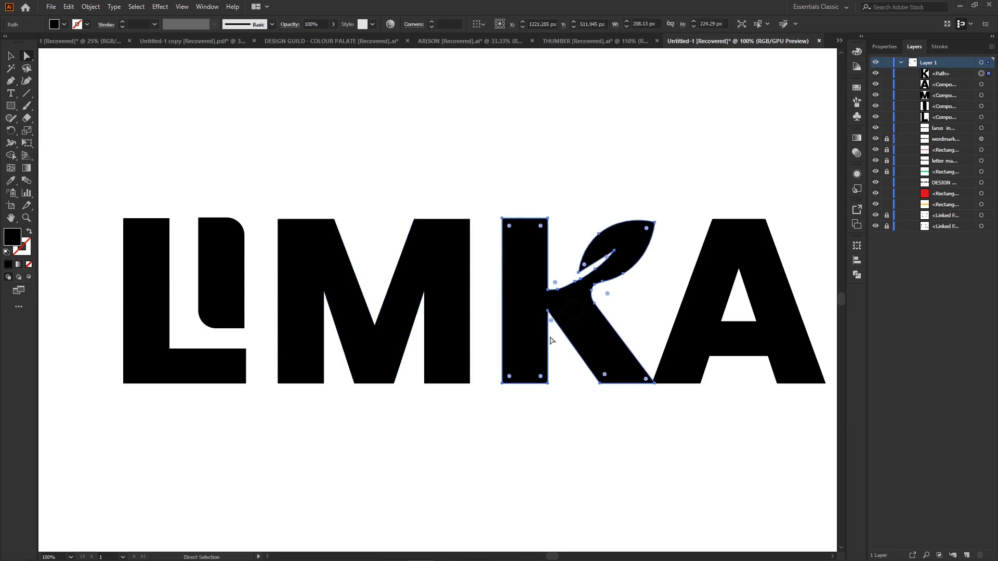
{"action": "left_click_drag", "start_coordinate": [552, 325], "coordinate": [553, 330]}
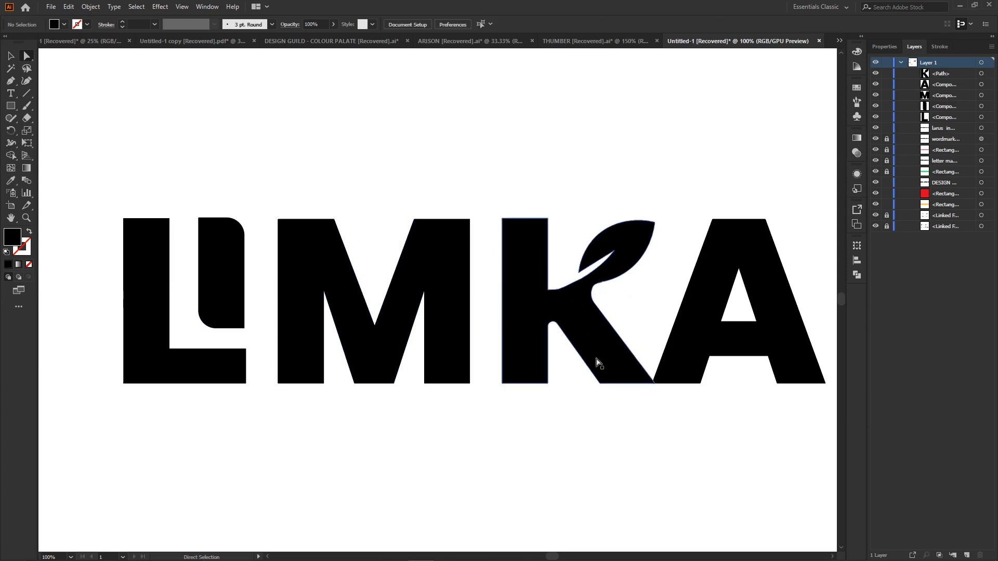
{"action": "left_click_drag", "start_coordinate": [553, 331], "coordinate": [554, 333]}
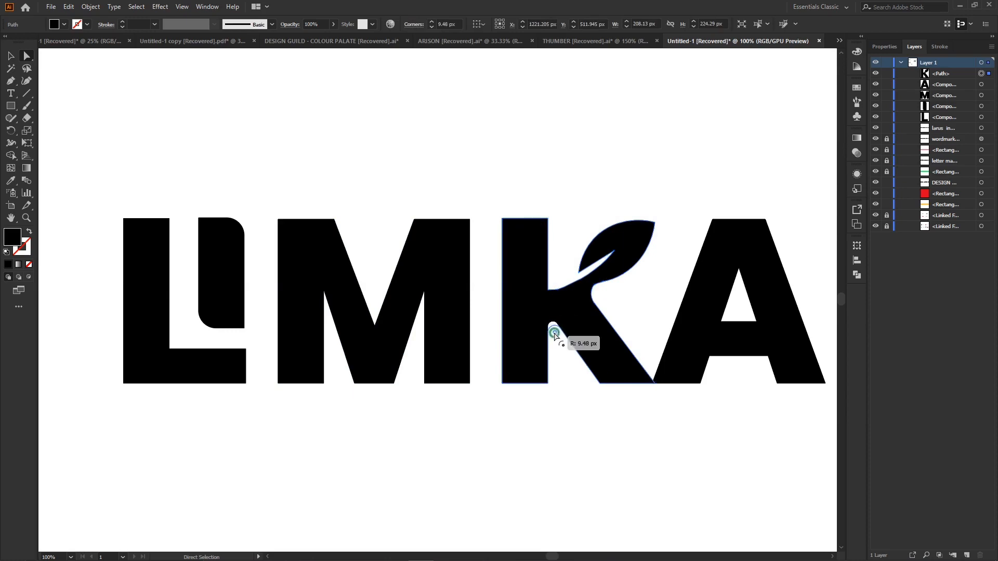
{"action": "left_click", "coordinate": [668, 316]}
Bow the upper and lower edges of the A's crossbar upward into arcs with the Curvature tool
{"action": "left_click", "coordinate": [744, 328]}
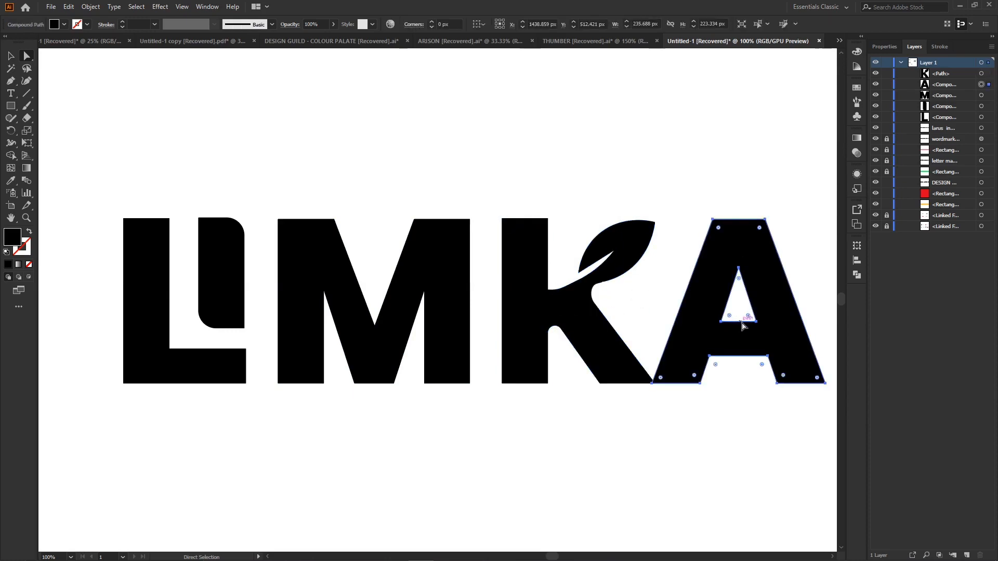
{"action": "left_click", "coordinate": [28, 83]}
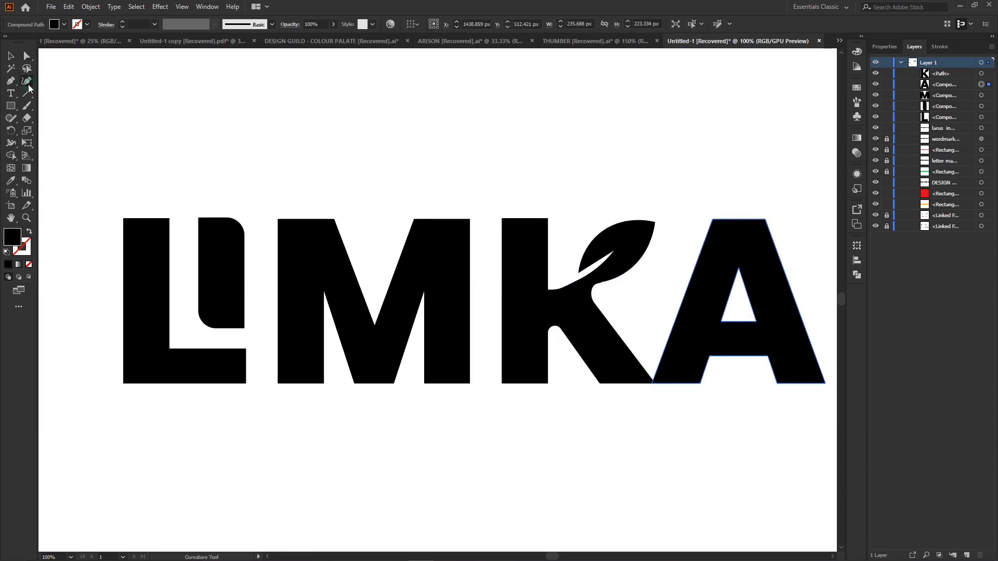
{"action": "left_click", "coordinate": [735, 321]}
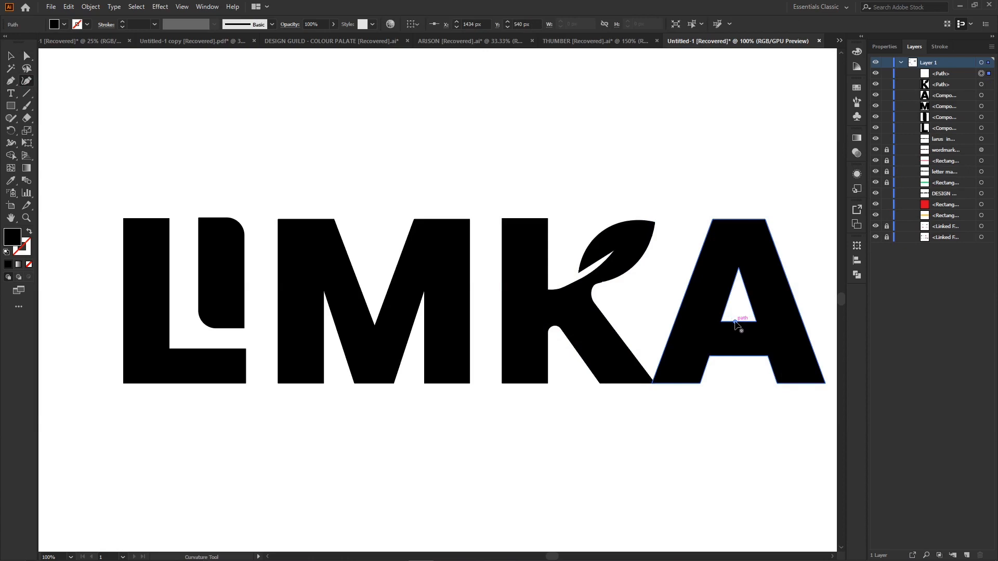
{"action": "key", "text": "ctrl+z"}
{"action": "left_click", "coordinate": [735, 322]}
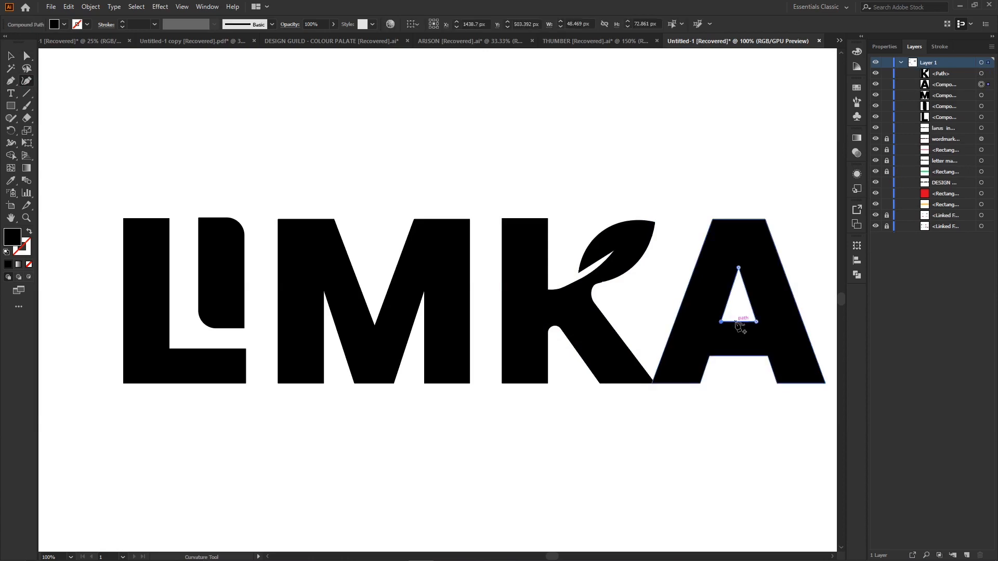
{"action": "left_click", "coordinate": [735, 322]}
{"action": "left_click_drag", "start_coordinate": [735, 322], "coordinate": [739, 315]}
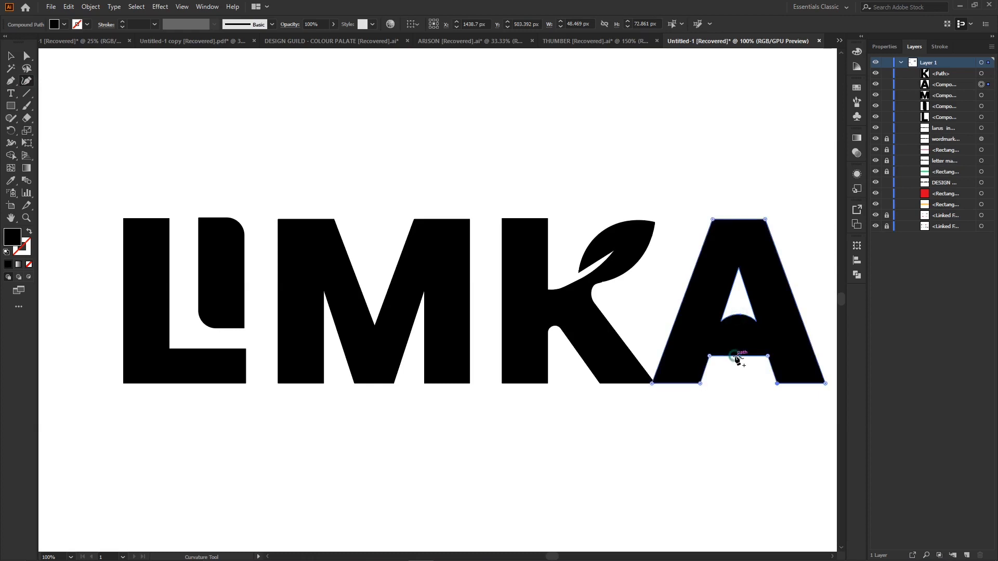
{"action": "left_click_drag", "start_coordinate": [737, 357], "coordinate": [736, 345]}
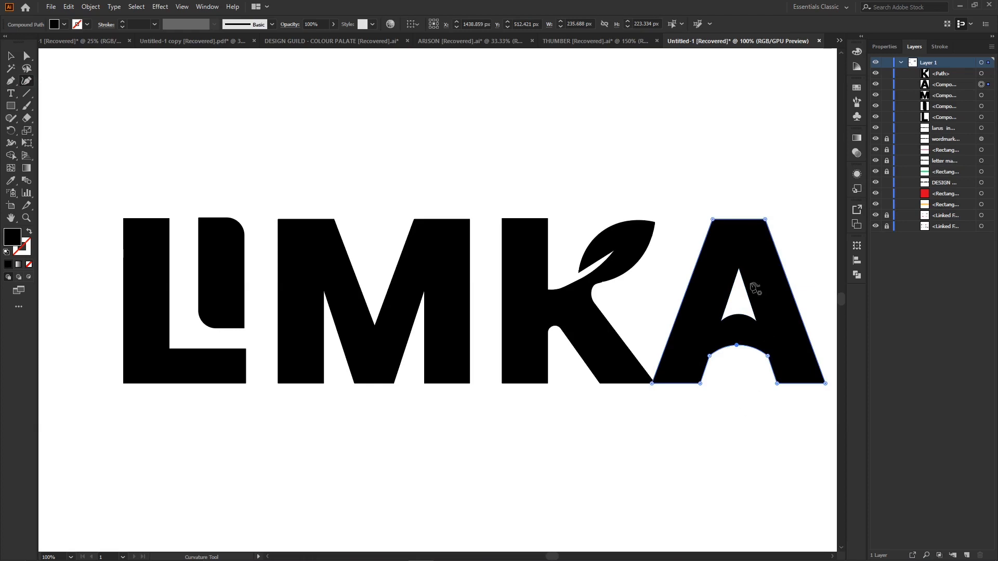
Round the peak of the A's inner triangle and the two outer corners at the top of the A
{"action": "left_click", "coordinate": [28, 59]}
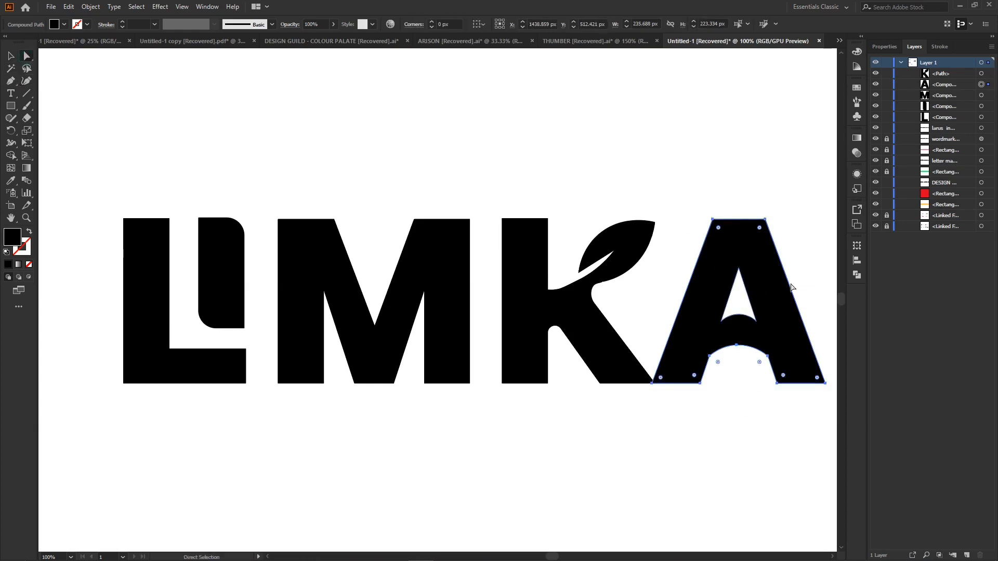
{"action": "left_click", "coordinate": [739, 286]}
{"action": "left_click_drag", "start_coordinate": [739, 286], "coordinate": [739, 286]}
{"action": "left_click", "coordinate": [759, 228]}
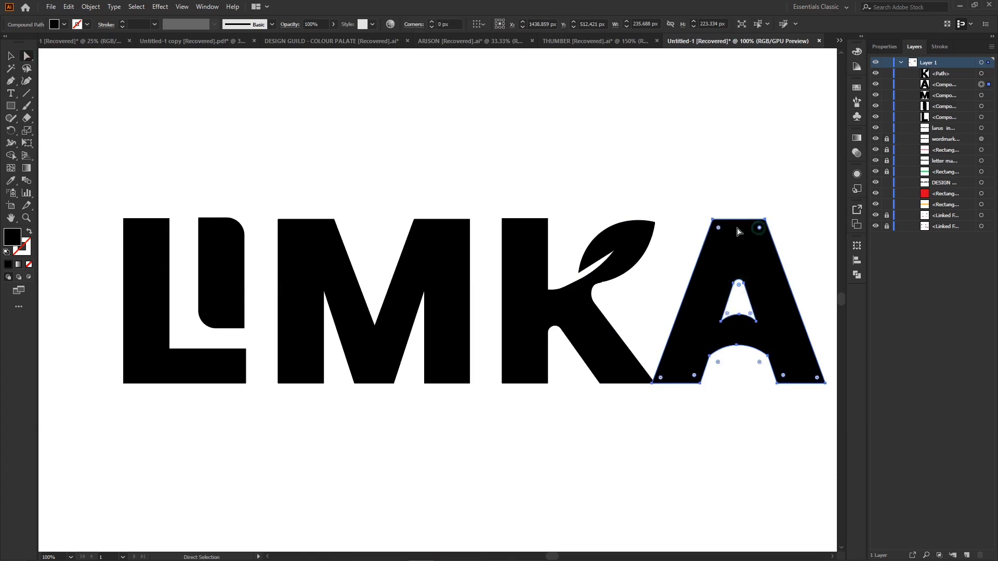
{"action": "mouse_move", "coordinate": [719, 231]}
{"action": "left_mouse_down"}
{"action": "mouse_move", "coordinate": [720, 243]}
{"action": "mouse_move", "coordinate": [723, 235]}
{"action": "left_mouse_up"}
{"action": "left_click", "coordinate": [732, 167]}
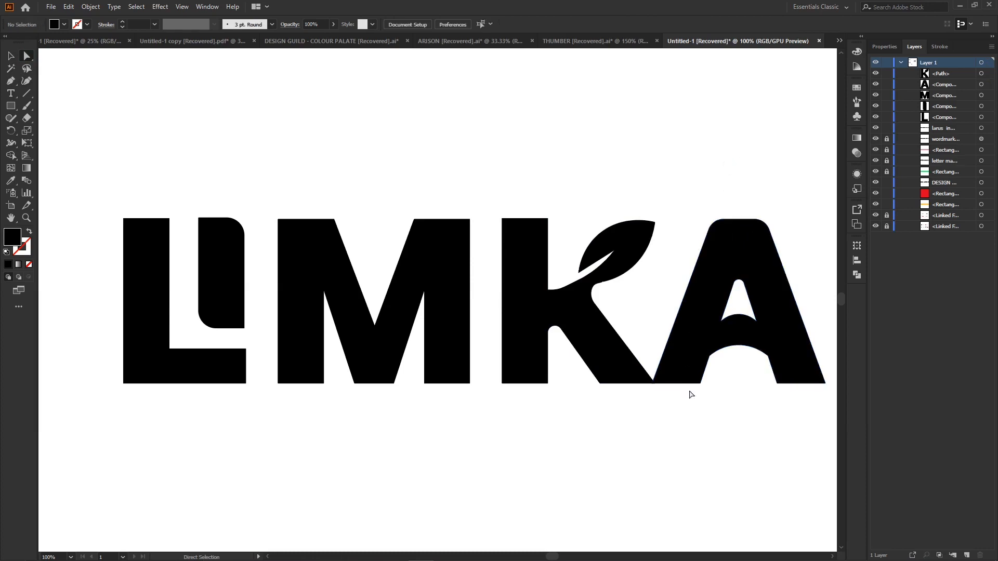
Flatten the arched lower edge of the A's crossbar back to nearly straight with the Curvature tool
{"action": "left_click", "coordinate": [768, 340]}
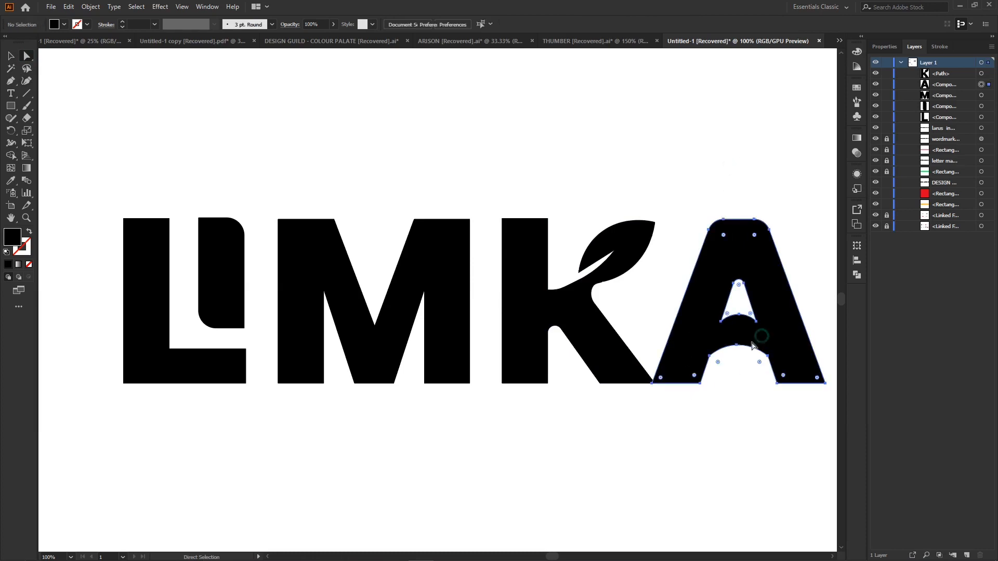
{"action": "left_click", "coordinate": [26, 81]}
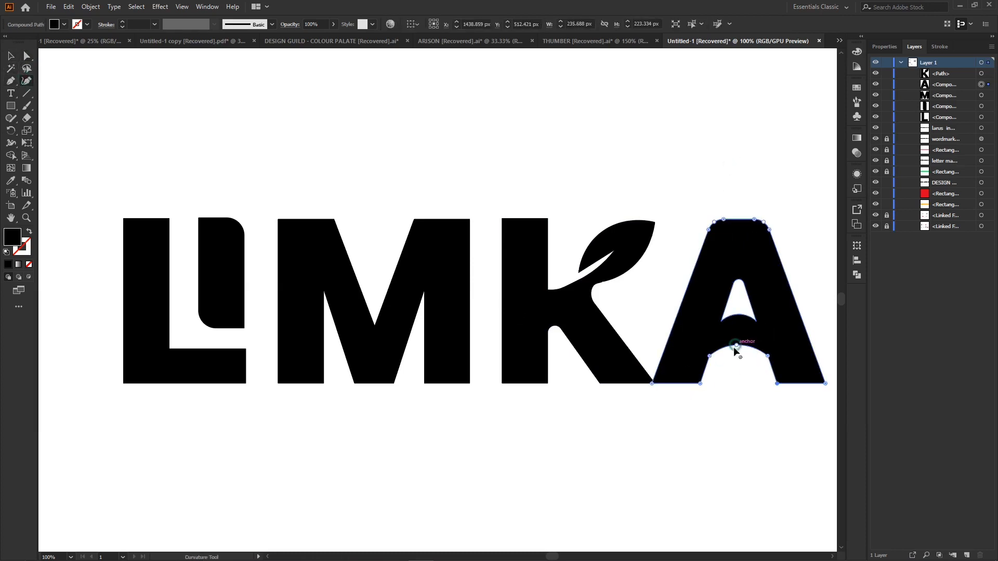
{"action": "key", "text": "ctrl+z"}
{"action": "left_click_drag", "start_coordinate": [732, 358], "coordinate": [737, 355]}
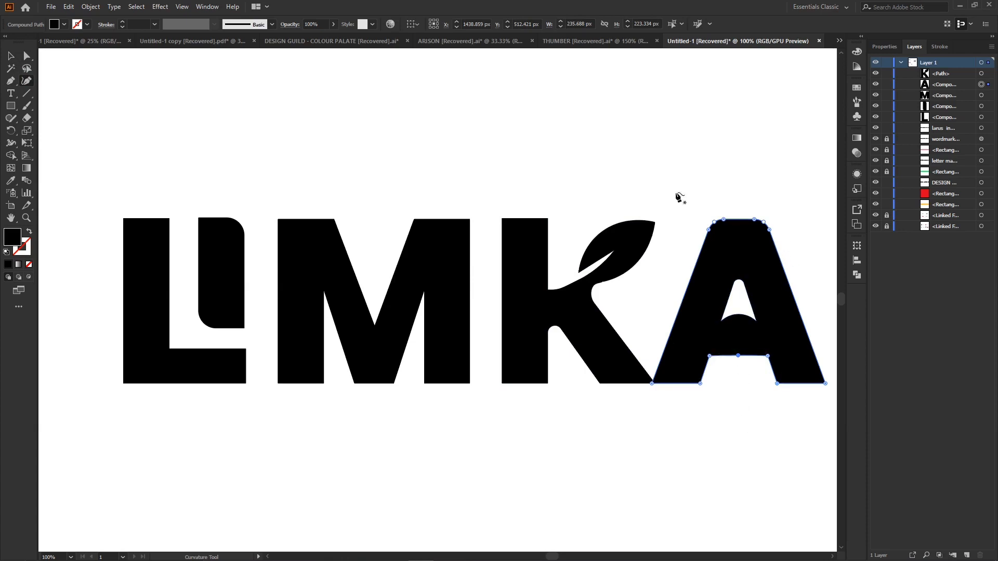
{"action": "left_click", "coordinate": [740, 321]}
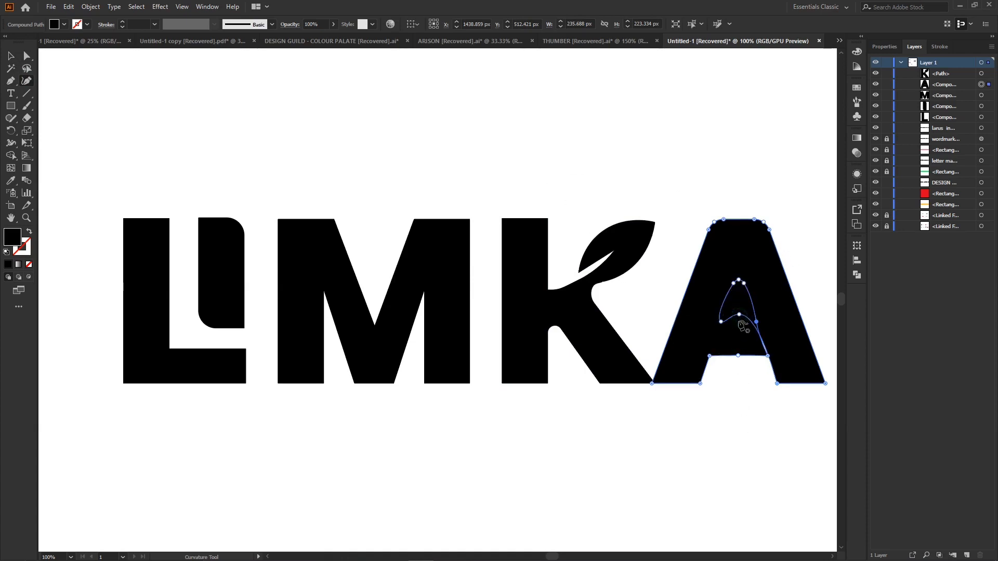
{"action": "key", "text": "ctrl+z"}
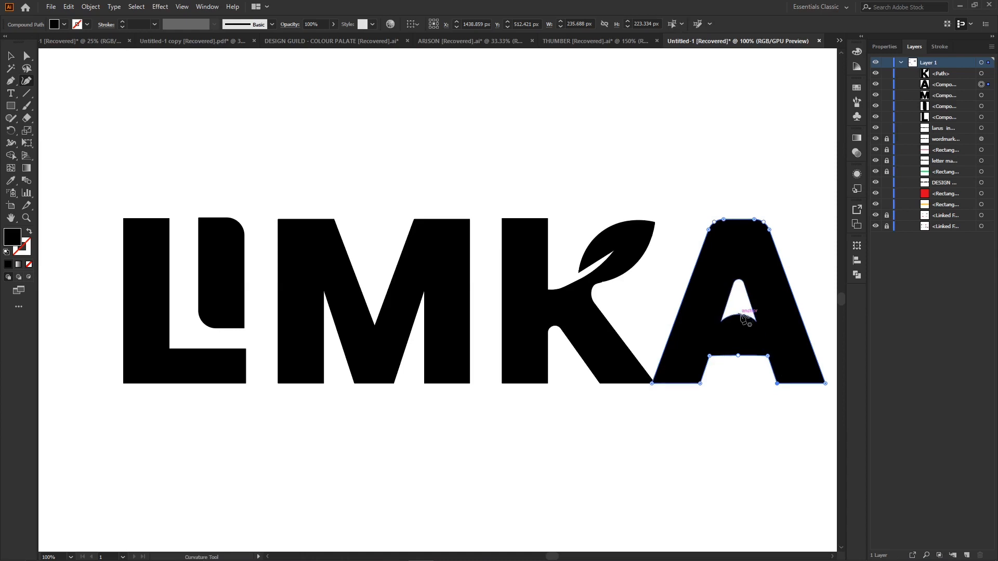
Pull the curved lower edge of the A's inner triangle downward into a rounded bowl with the Curvature tool
{"action": "left_click", "coordinate": [741, 319]}
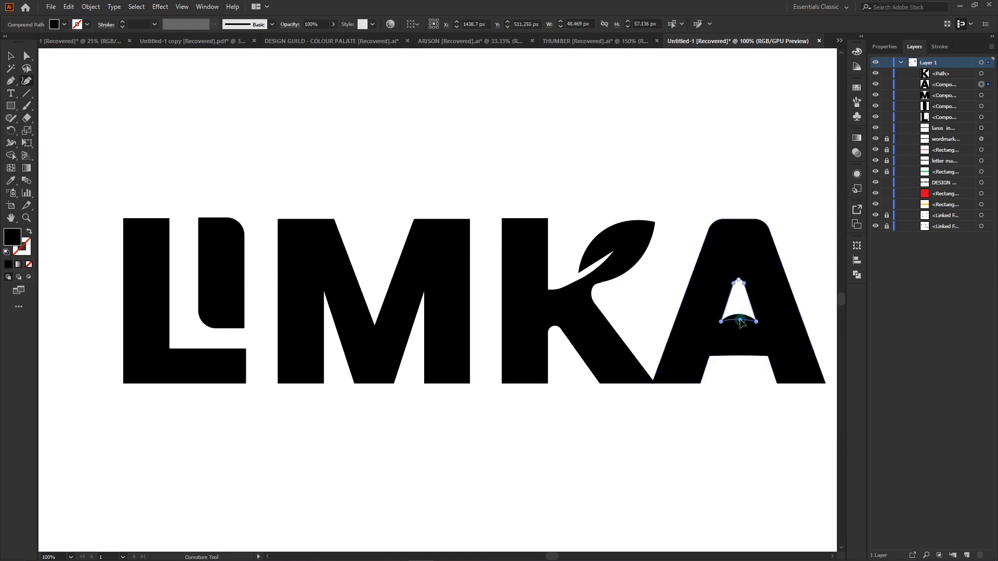
{"action": "left_click_drag", "start_coordinate": [741, 323], "coordinate": [742, 330]}
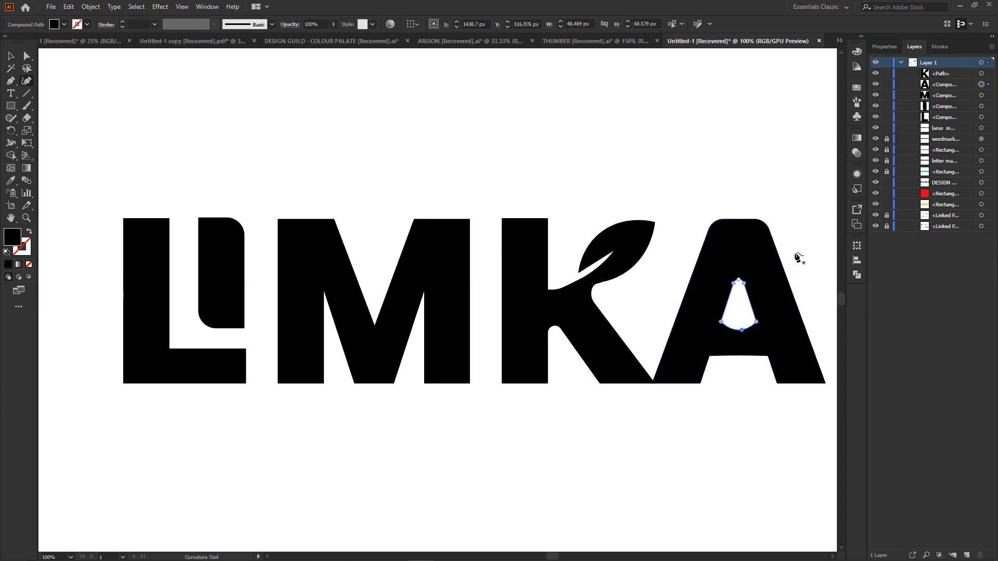
Try to bow the lower edge of the A's crossbar downward with the Curvature tool
{"action": "left_click", "coordinate": [738, 356]}
{"action": "left_click_drag", "start_coordinate": [738, 356], "coordinate": [738, 358]}
{"action": "key", "text": "Delete"}
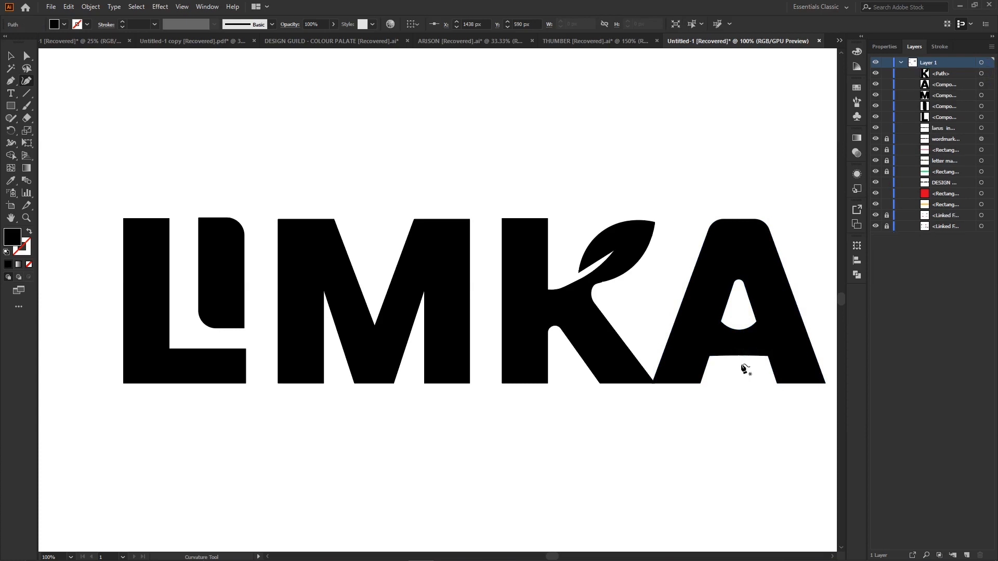
{"action": "left_click", "coordinate": [738, 356]}
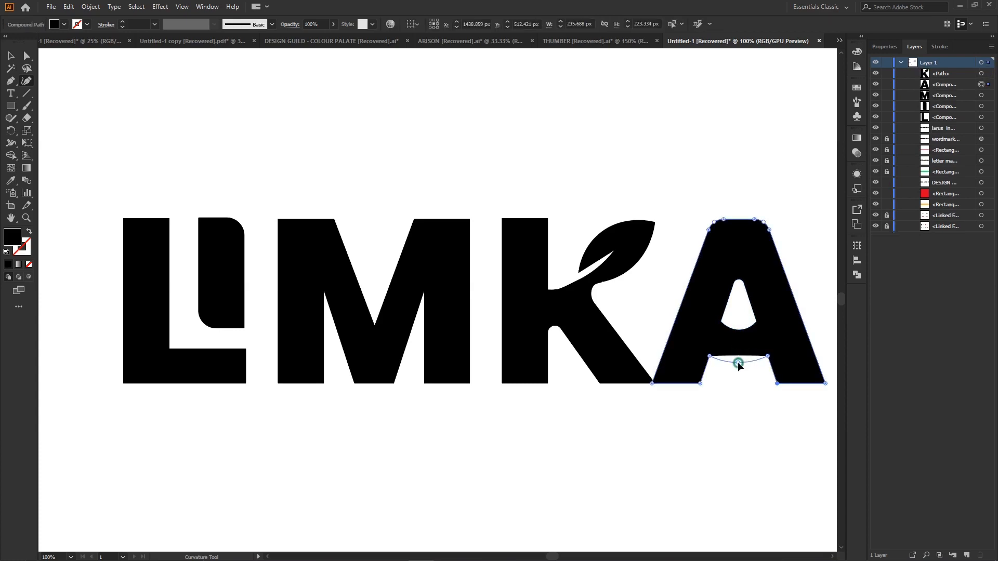
{"action": "left_click_drag", "start_coordinate": [738, 364], "coordinate": [738, 364]}
{"action": "key", "text": "ctrl+z"}
Round the two lower corners of the A's inner opening with a radius of about 17.9 px
{"action": "left_click", "coordinate": [27, 56]}
{"action": "left_click", "coordinate": [476, 144]}
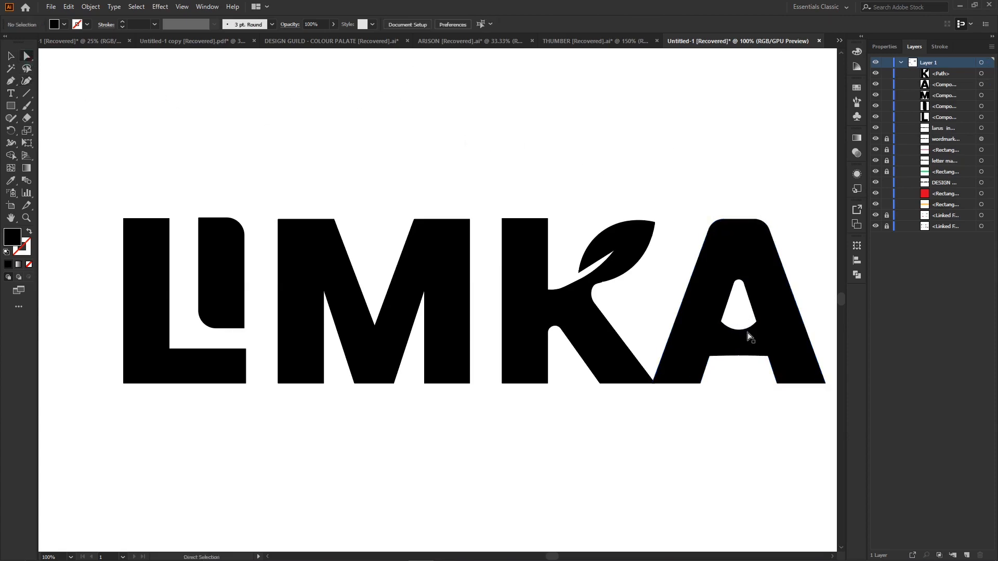
{"action": "left_click", "coordinate": [768, 301]}
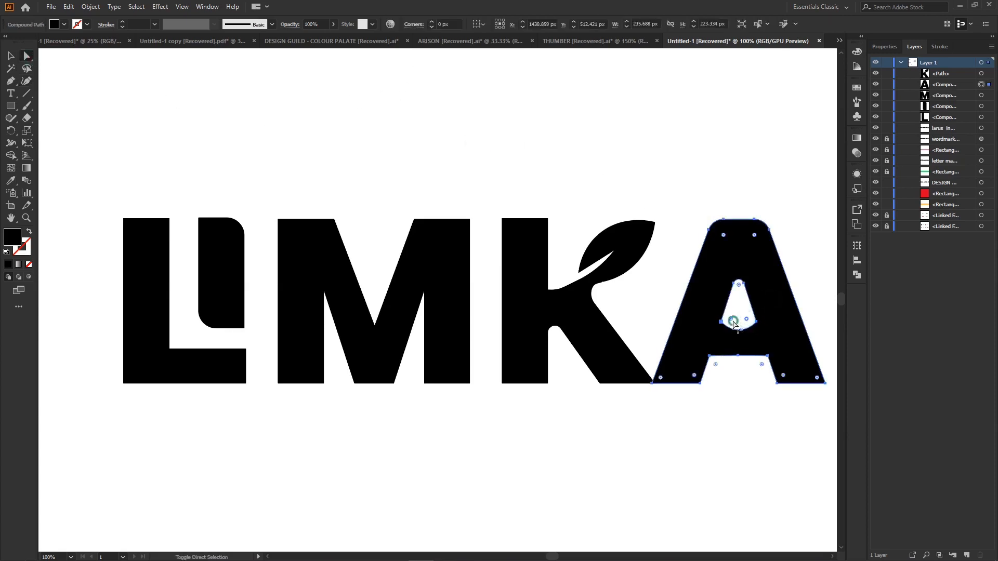
{"action": "left_click_drag", "start_coordinate": [733, 324], "coordinate": [738, 316]}
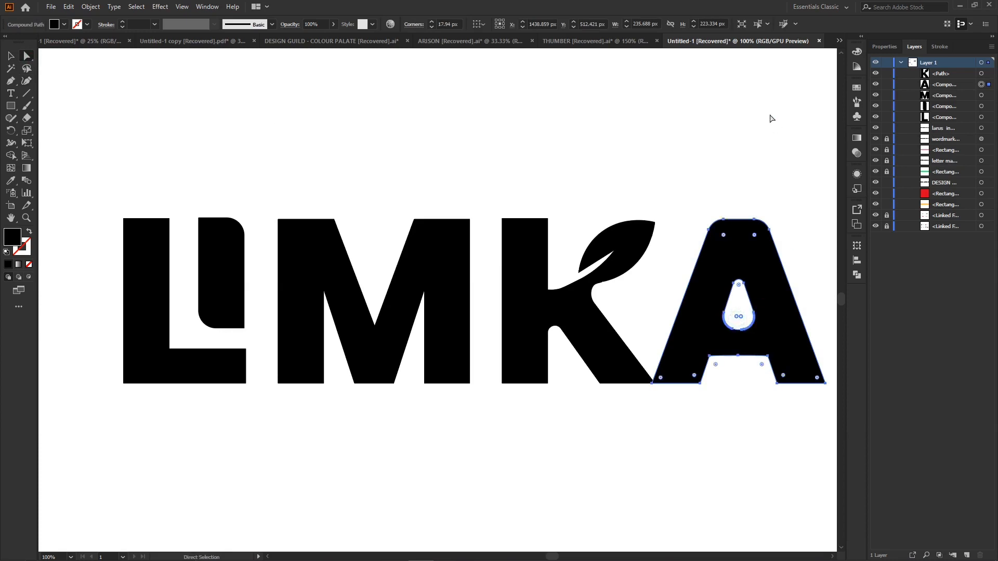
{"action": "left_click", "coordinate": [771, 119]}
Round the two inner corners beneath the A's crossbar with a radius of about 20.8 px
{"action": "scroll", "coordinate": [561, 333], "scroll_direction": "right", "scroll_amount": 3}
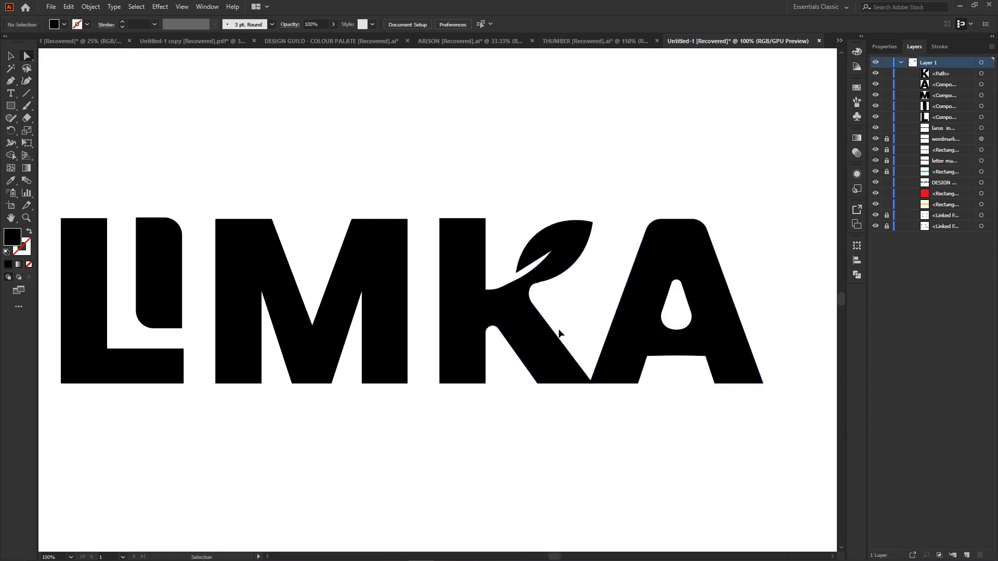
{"action": "left_click", "coordinate": [735, 349]}
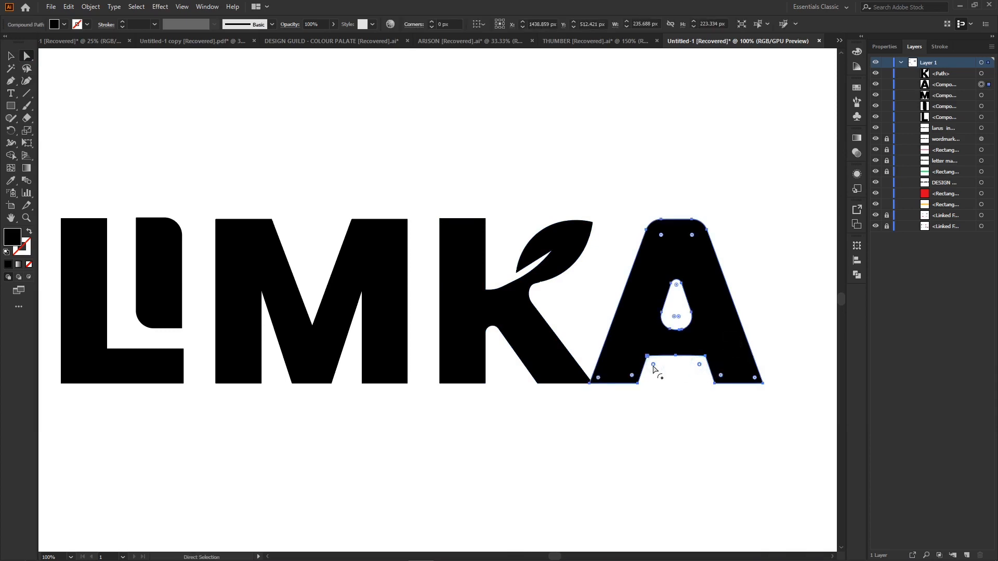
{"action": "left_click_drag", "start_coordinate": [654, 367], "coordinate": [656, 374]}
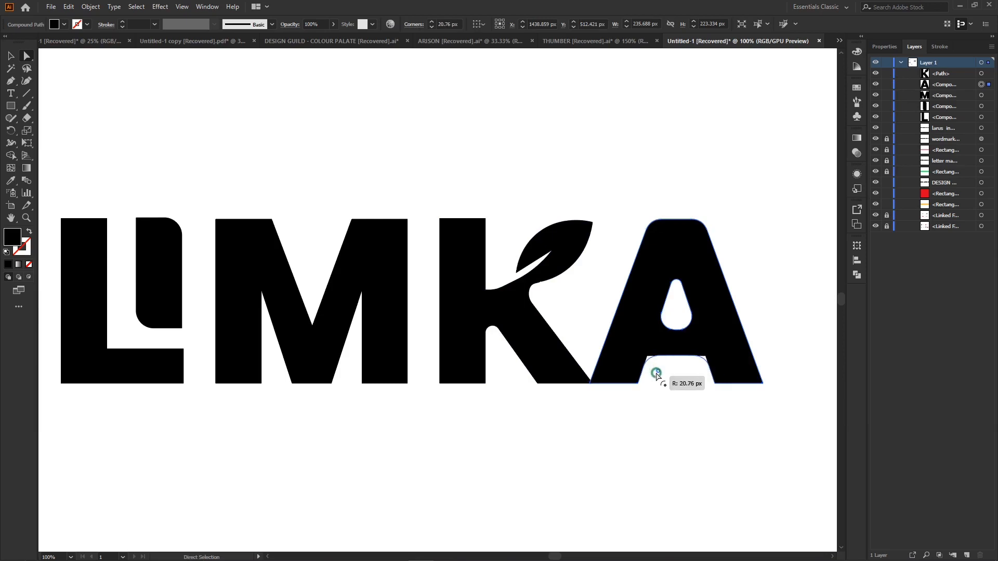
Round the bottom of the M's central V notch with a radius of about 11 px
{"action": "left_click", "coordinate": [363, 278]}
{"action": "left_click", "coordinate": [312, 317]}
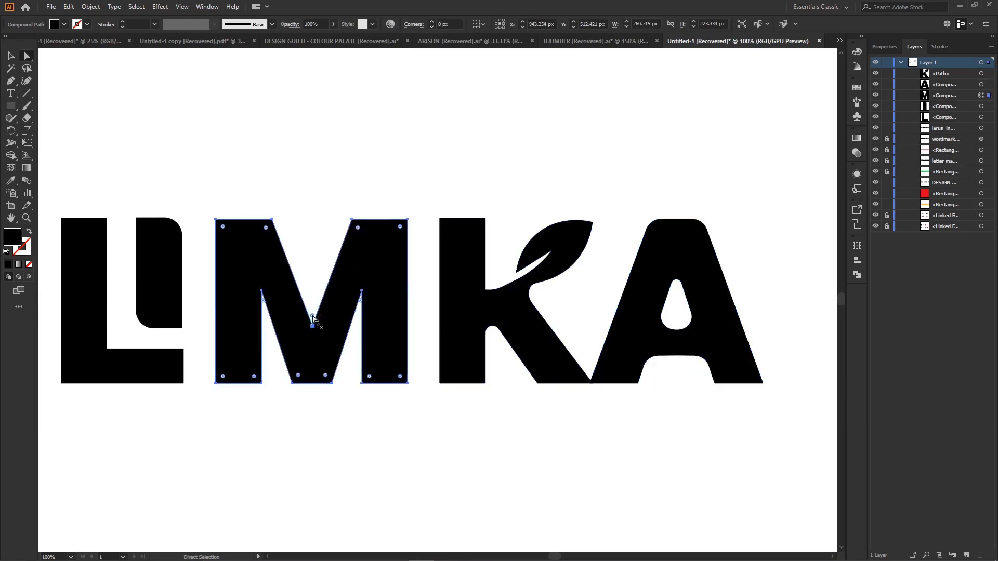
{"action": "left_click_drag", "start_coordinate": [312, 317], "coordinate": [317, 290]}
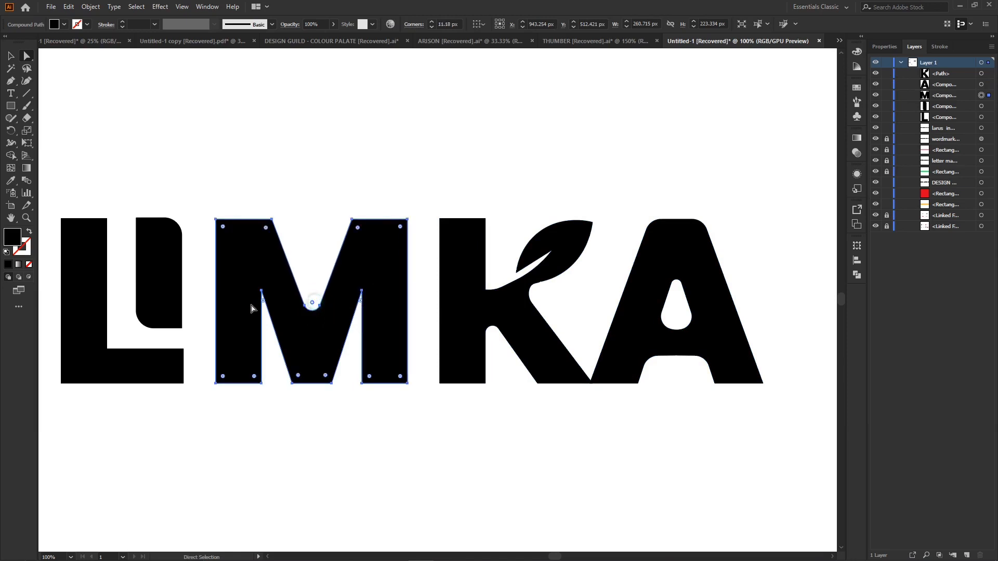
Round the two upper corners of the M that flank its central notch with a radius of about 28.5 px
{"action": "left_click", "coordinate": [266, 232]}
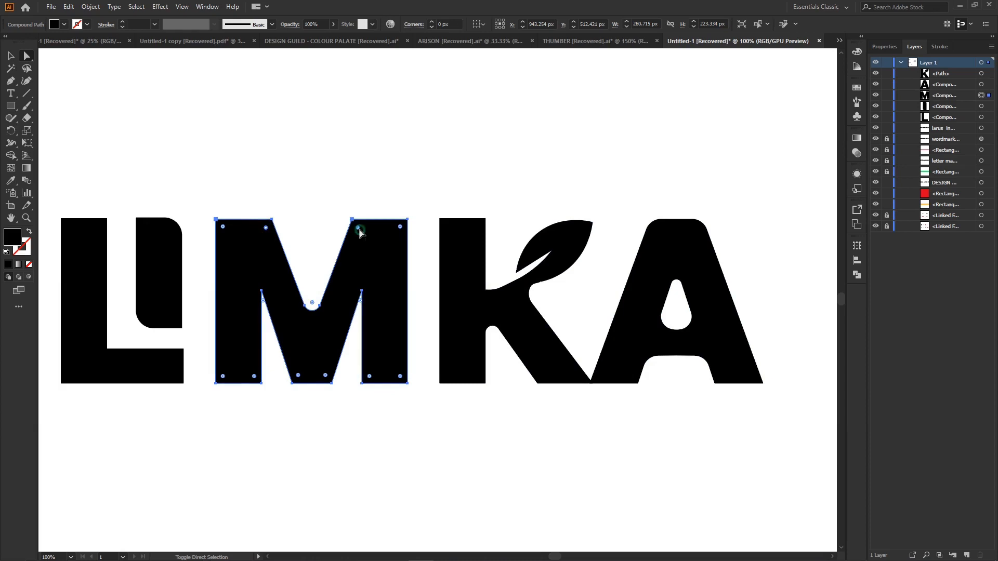
{"action": "left_click_drag", "start_coordinate": [357, 228], "coordinate": [364, 249]}
{"action": "left_click", "coordinate": [383, 180]}
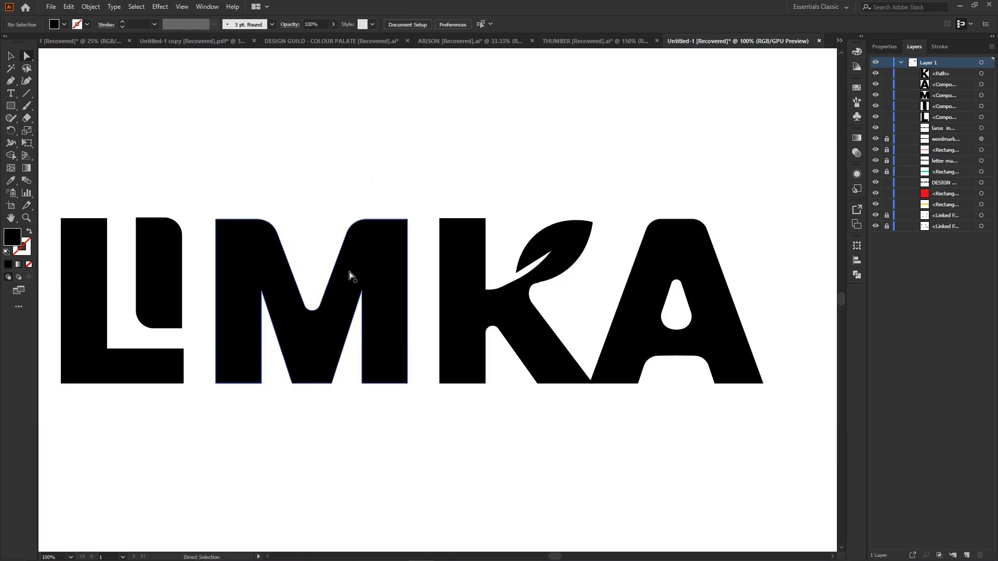
Round the upper right corner of the L's stem
{"action": "left_click", "coordinate": [86, 249]}
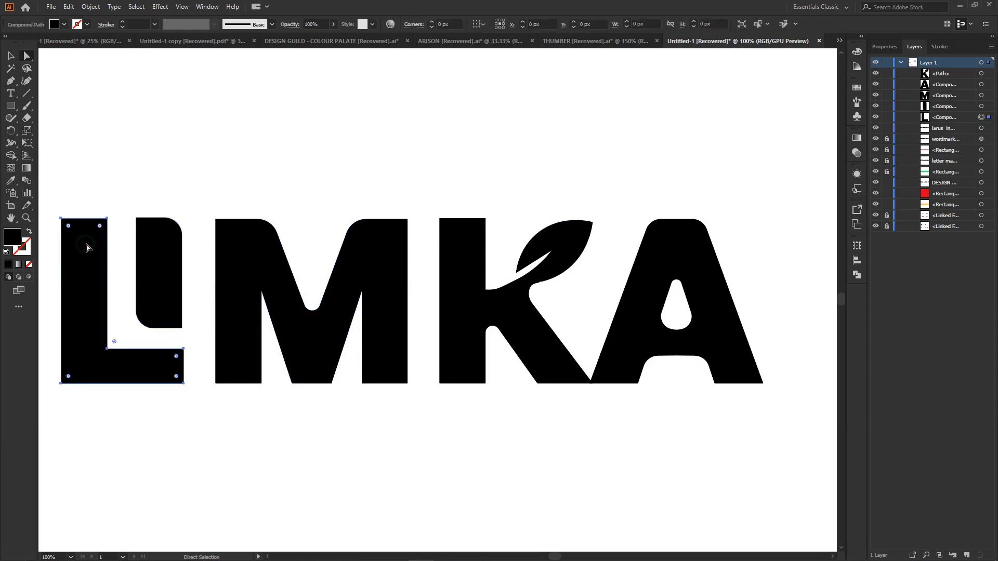
{"action": "left_click_drag", "start_coordinate": [100, 230], "coordinate": [98, 234]}
{"action": "left_click", "coordinate": [199, 165]}
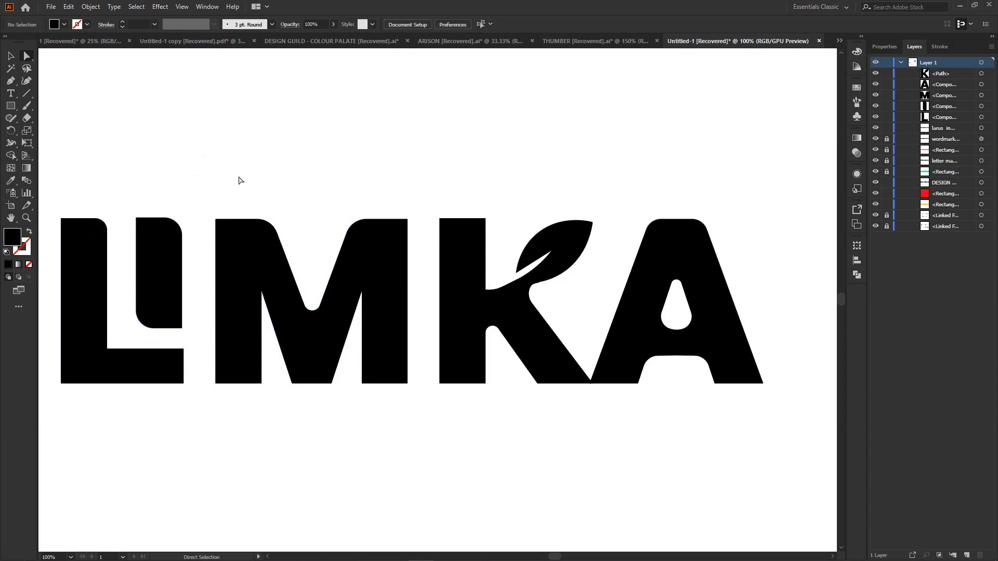
Try to adjust the rounding of the M's upper corner beside the notch while viewing the whole artboard
{"action": "key", "text": "ctrl+0"}
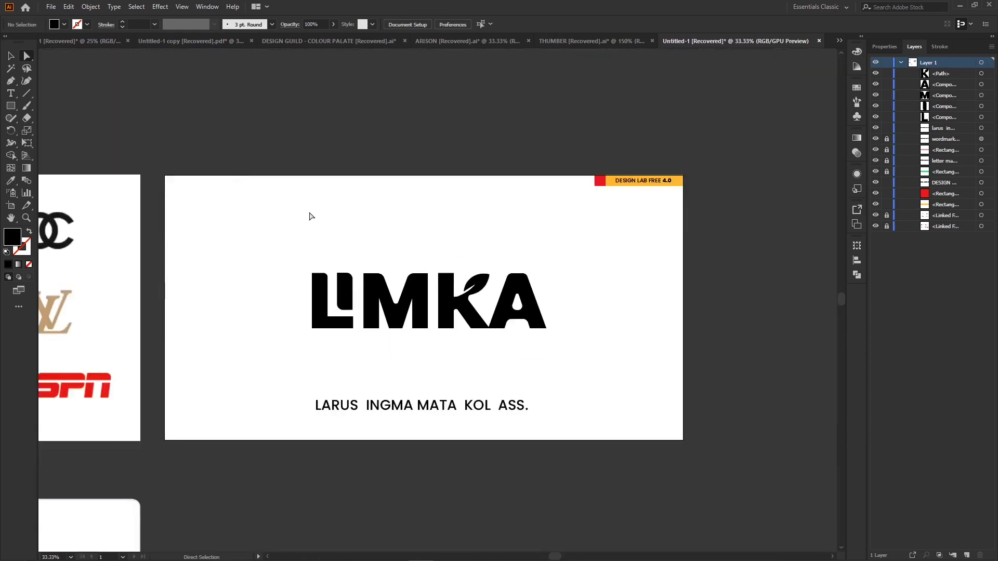
{"action": "left_click", "coordinate": [380, 285]}
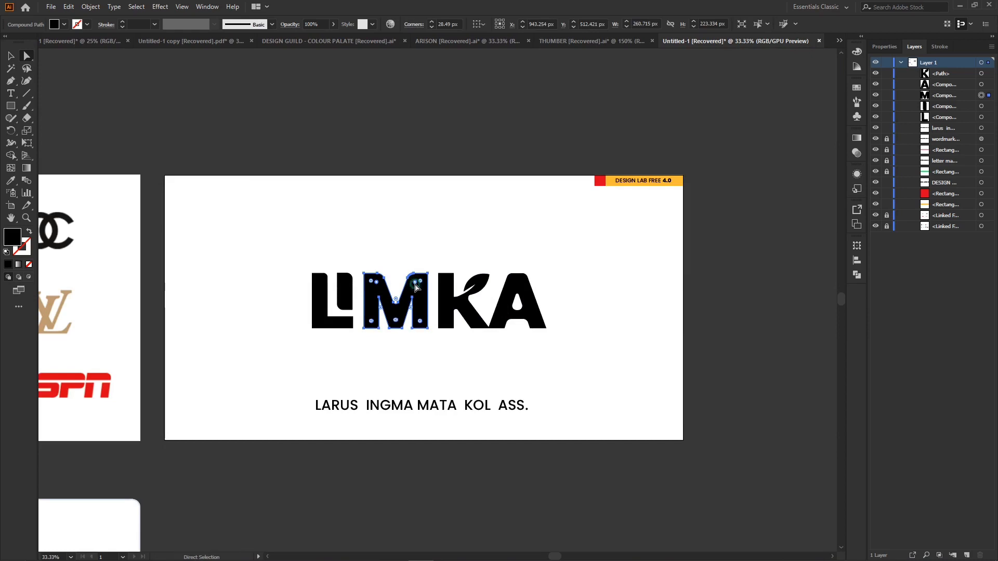
{"action": "left_click_drag", "start_coordinate": [416, 286], "coordinate": [414, 282]}
{"action": "key", "text": "ctrl+z"}
Reduce the rounding of the M's two upper corners flanking the notch to a radius of about 22 px
{"action": "key", "text": "ctrl+equal"}
{"action": "key", "text": "ctrl+equal"}
{"action": "key", "text": "ctrl+equal"}
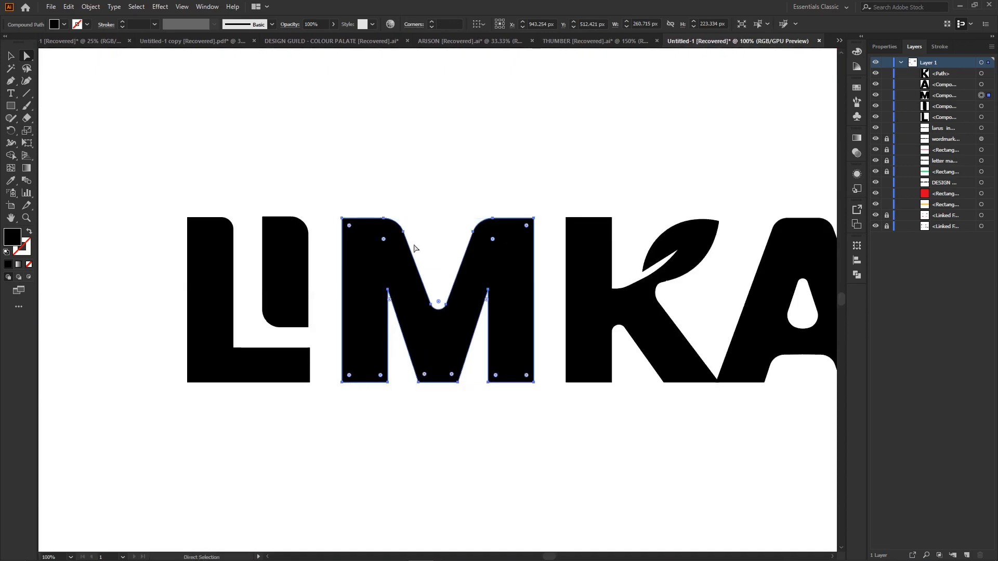
{"action": "left_click_drag", "start_coordinate": [384, 240], "coordinate": [387, 229]}
{"action": "left_click_drag", "start_coordinate": [493, 240], "coordinate": [495, 229]}
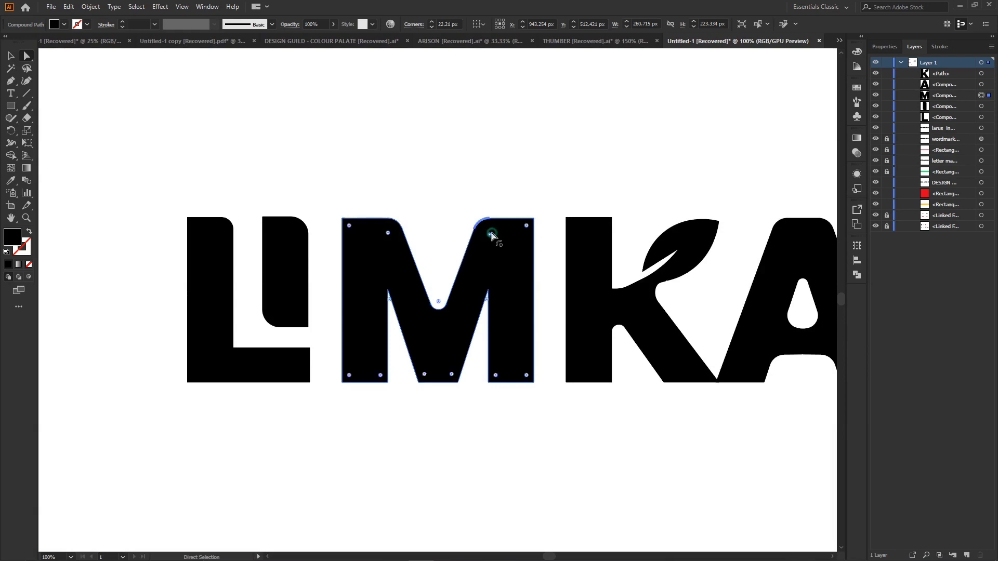
{"action": "left_click", "coordinate": [485, 165]}
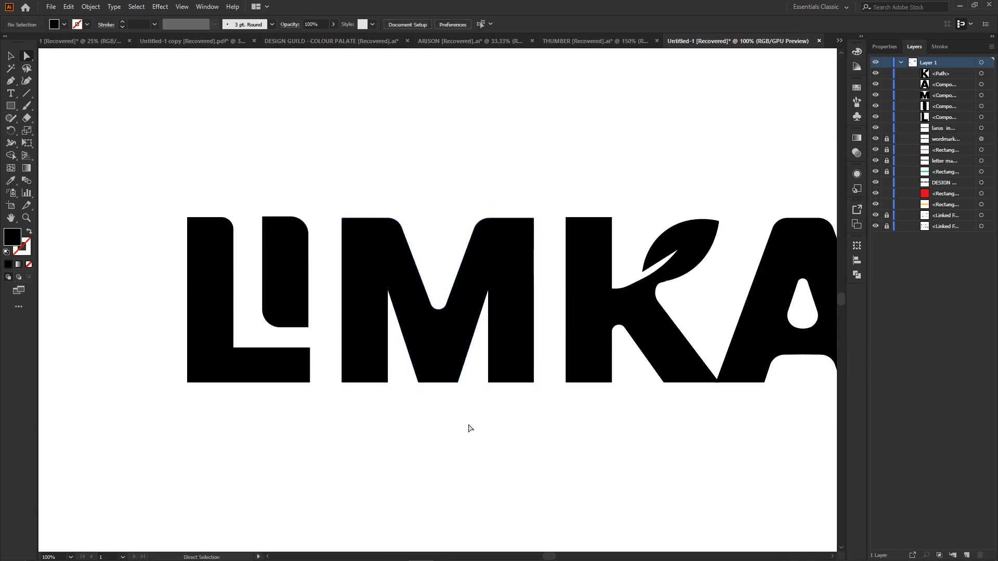
Round the two corners at the base of the M's central V with a radius of about 17.7 px
{"action": "left_click", "coordinate": [450, 362]}
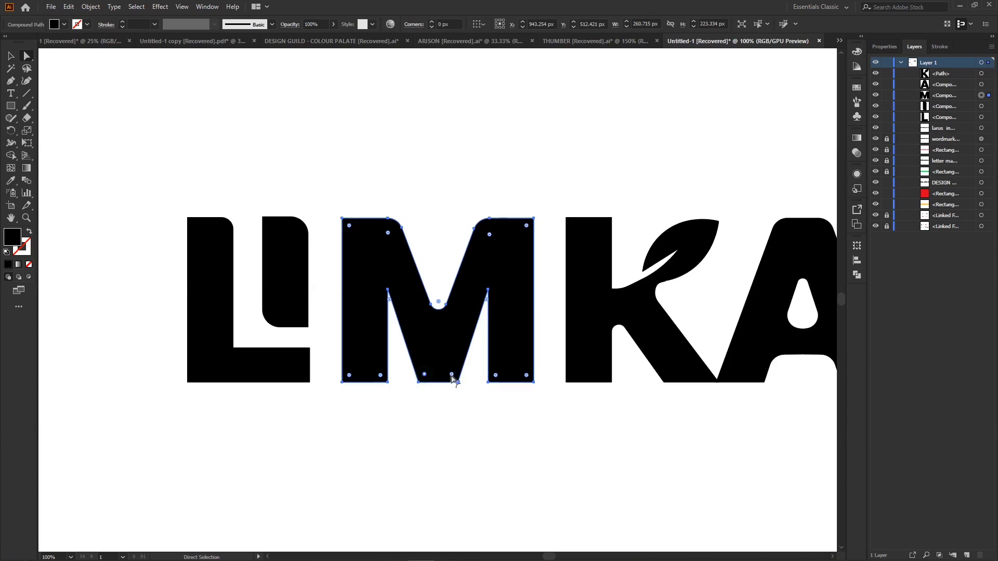
{"action": "left_click_drag", "start_coordinate": [452, 379], "coordinate": [452, 375]}
{"action": "left_click", "coordinate": [468, 419]}
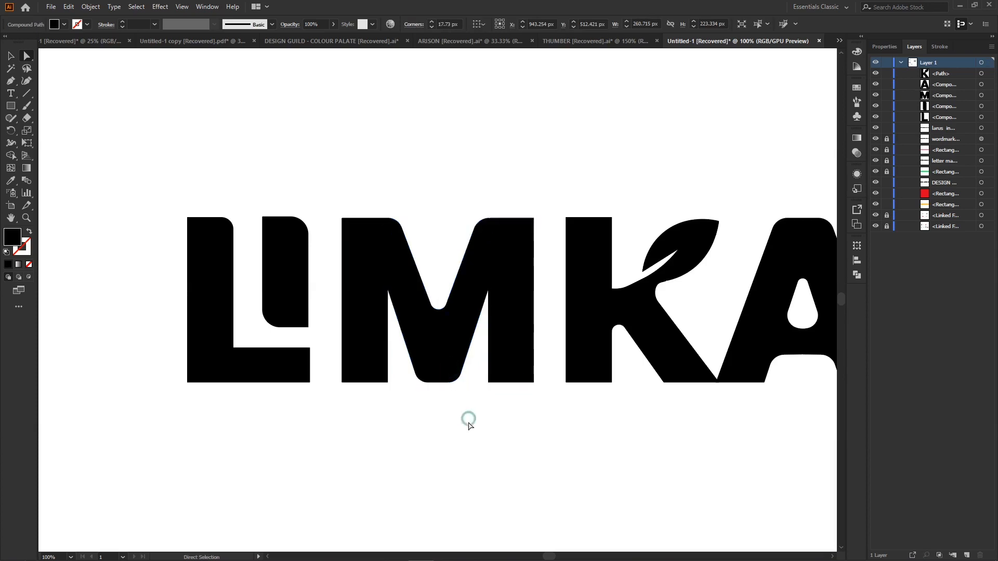
Add a "tm" text object beside the upper right of the LIMKA wordmark
{"action": "key", "text": "ctrl+minus"}
{"action": "key", "text": "ctrl+minus"}
{"action": "key", "text": "ctrl+minus"}
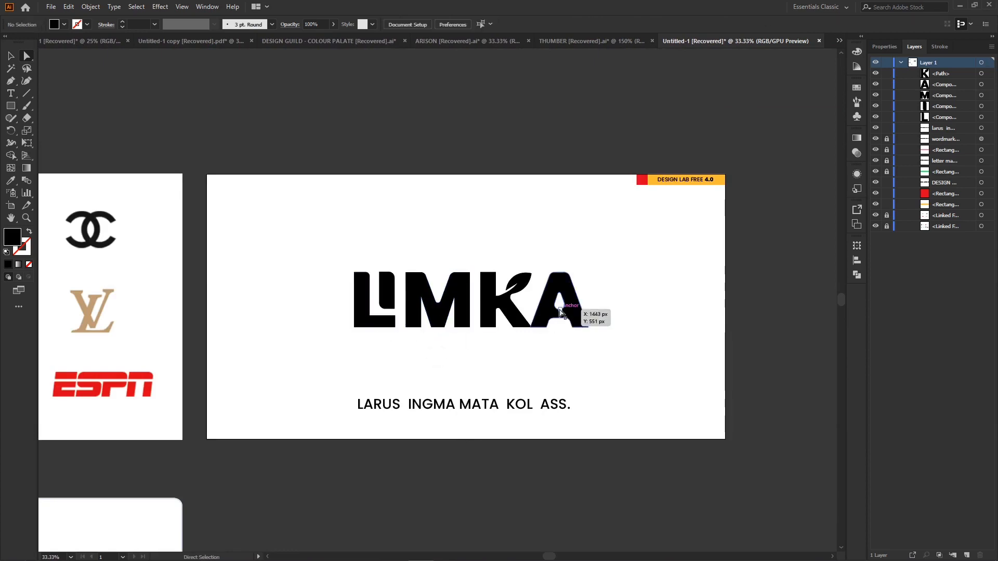
{"action": "scroll", "coordinate": [613, 332], "scroll_direction": "right", "scroll_amount": 2}
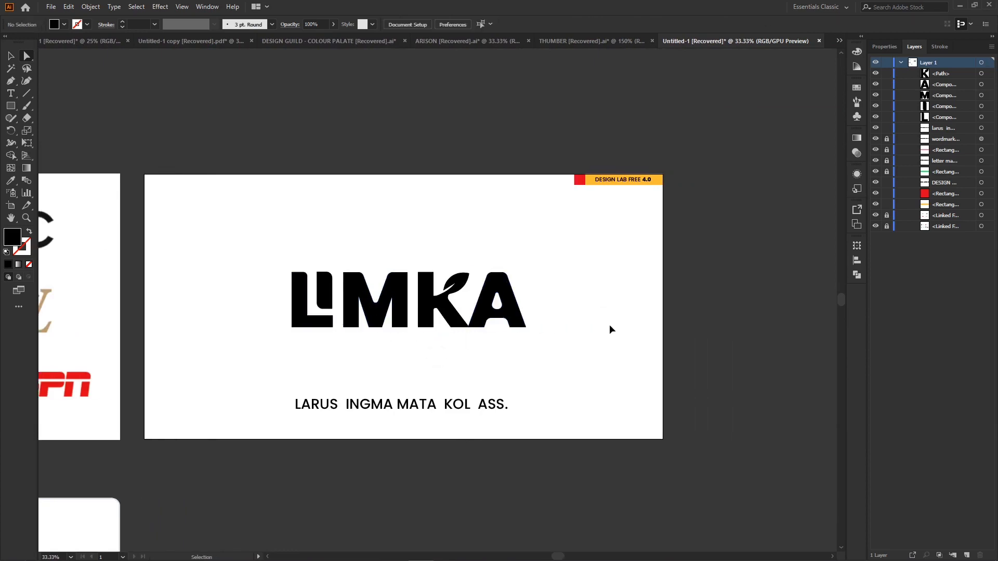
{"action": "left_click", "coordinate": [9, 97]}
{"action": "left_click", "coordinate": [541, 282]}
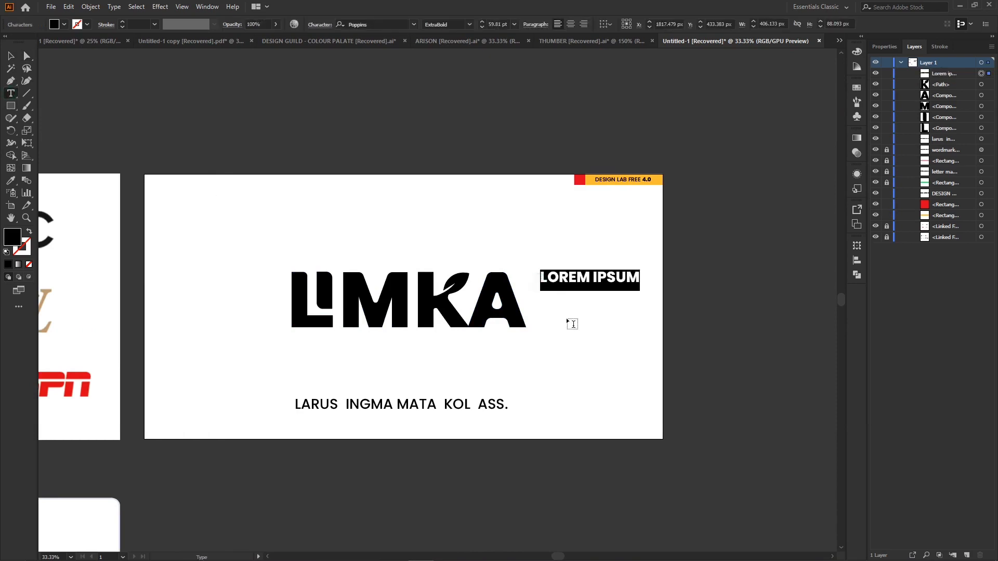
{"action": "type", "text": "tm"}
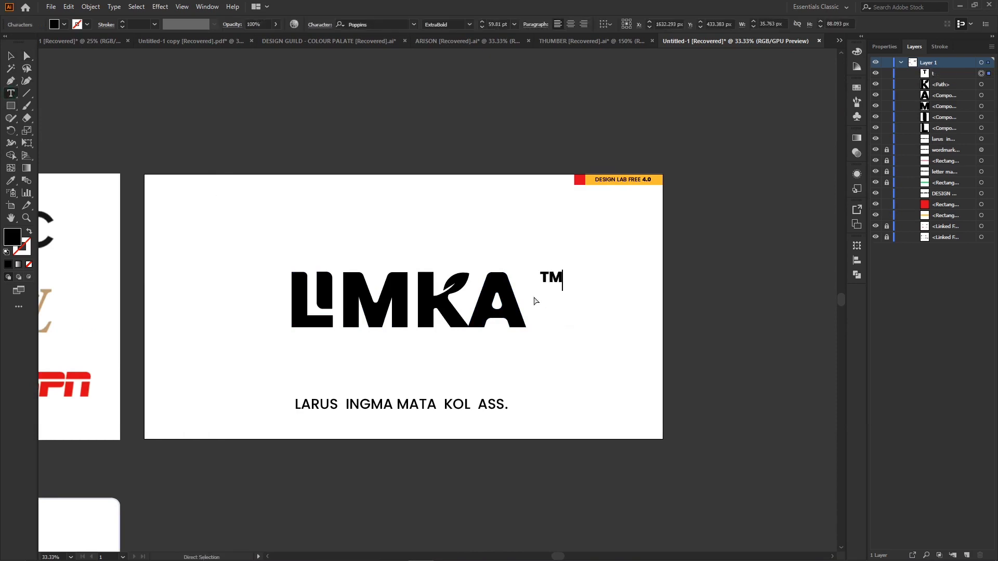
Set the font of the TM text to Poppins SemiBold
{"action": "key", "text": "ctrl+a"}
{"action": "left_click", "coordinate": [352, 24]}
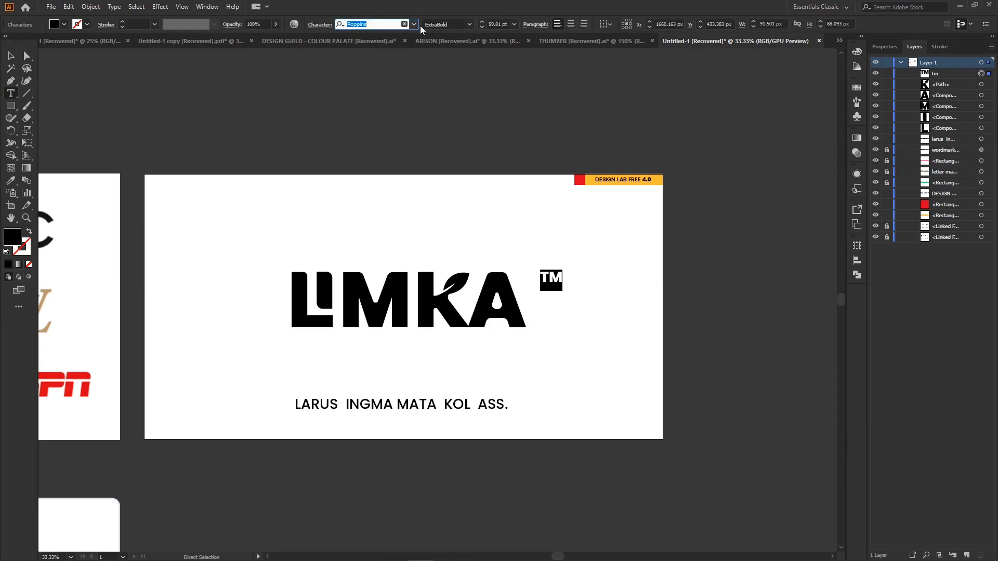
{"action": "type", "text": "popp"}
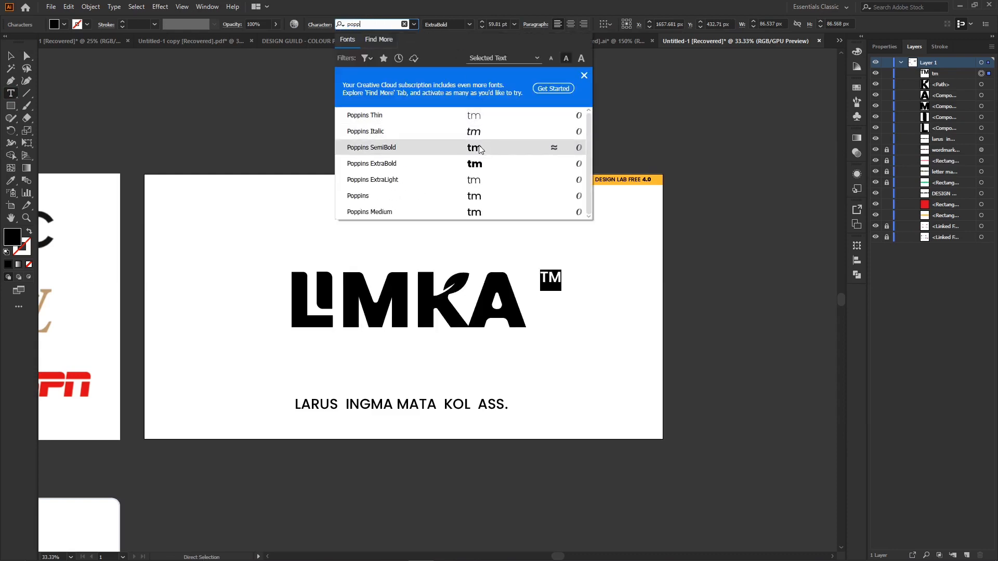
{"action": "left_click", "coordinate": [479, 149]}
Scale the TM text down to a small mark and place it next to the top right of the A
{"action": "left_click", "coordinate": [15, 57]}
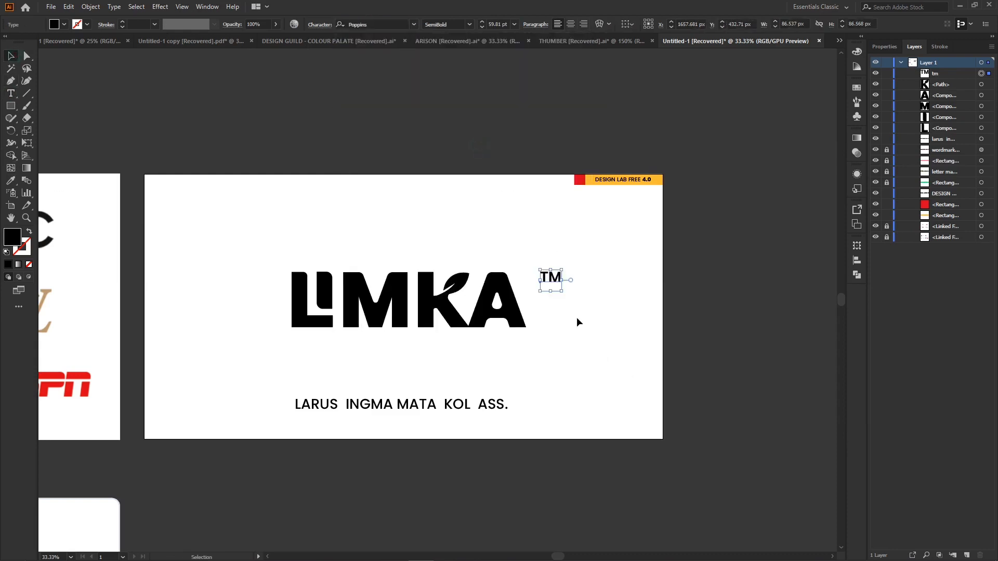
{"action": "left_click_drag", "start_coordinate": [563, 291], "coordinate": [526, 286]}
{"action": "left_click", "coordinate": [598, 256]}
{"action": "left_click_drag", "start_coordinate": [520, 280], "coordinate": [521, 277]}
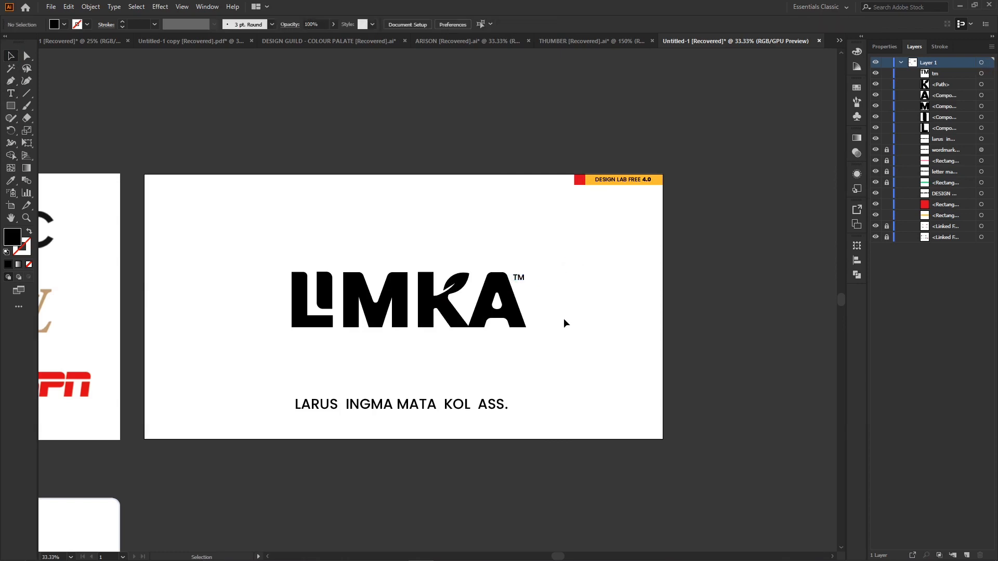
Copy the group of colour swatches from the DESIGN GUILD - COLOUR PALATE document to the upper left of the LIMKA artboard
{"action": "scroll", "coordinate": [563, 318], "scroll_direction": "left", "scroll_amount": 3}
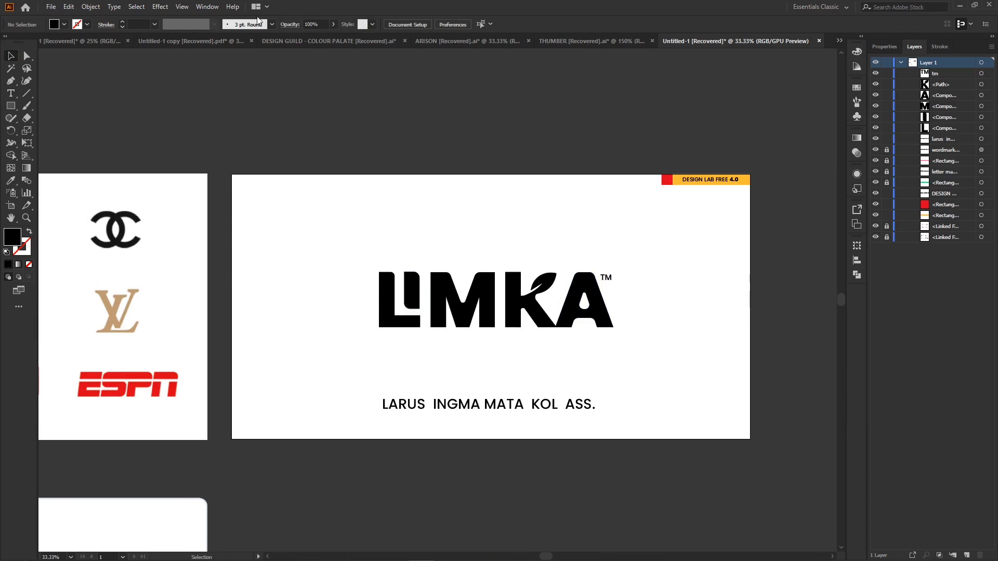
{"action": "left_click", "coordinate": [281, 40]}
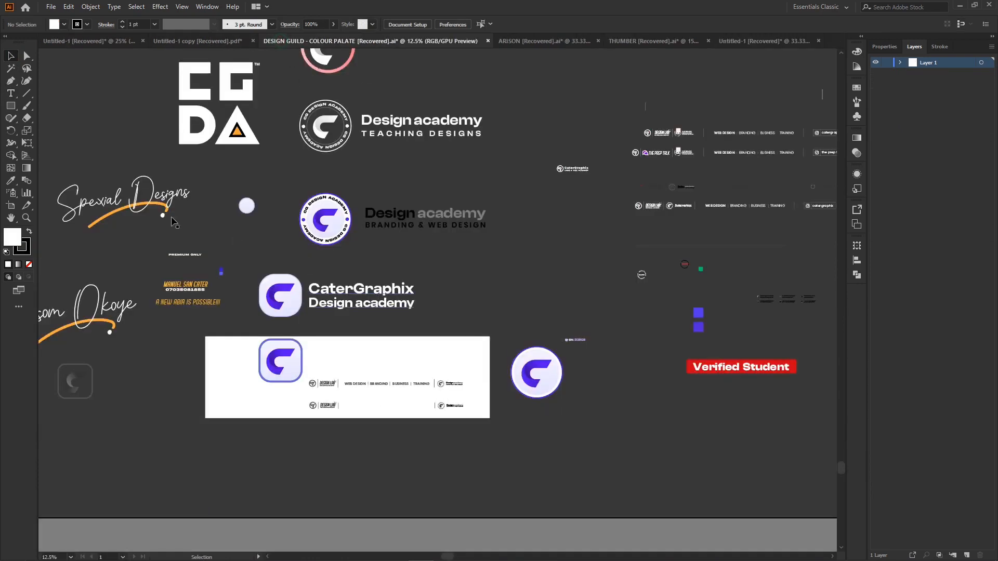
{"action": "scroll", "coordinate": [403, 195], "scroll_direction": "up", "scroll_amount": 10}
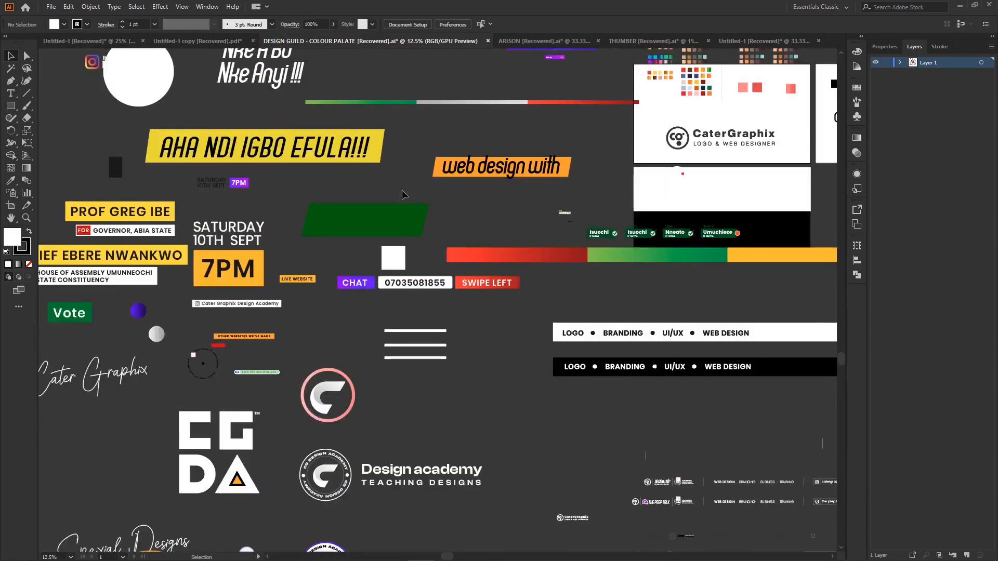
{"action": "scroll", "coordinate": [556, 215], "scroll_direction": "up", "scroll_amount": 3}
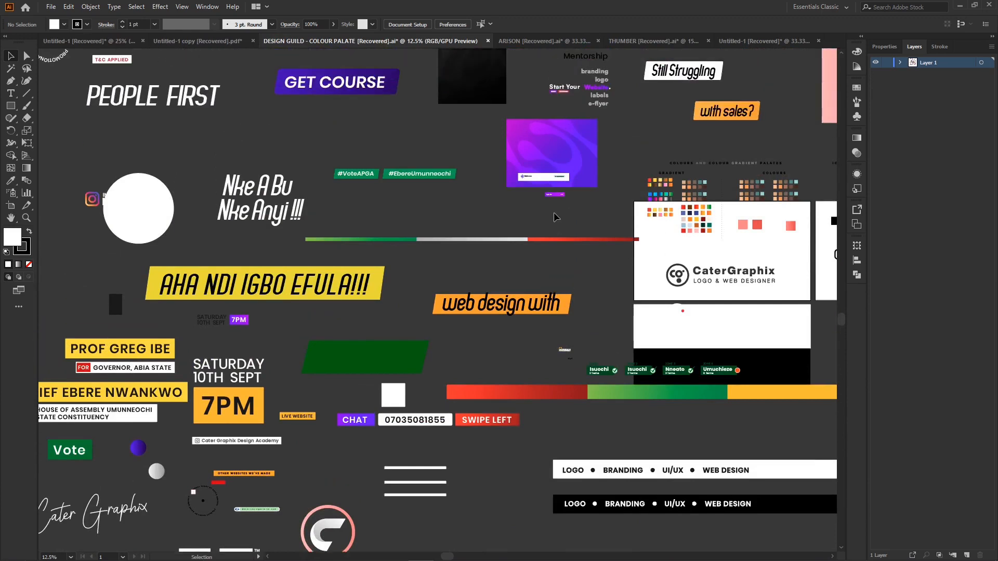
{"action": "left_click_drag", "start_coordinate": [696, 267], "coordinate": [319, 196]}
{"action": "left_click", "coordinate": [348, 203]}
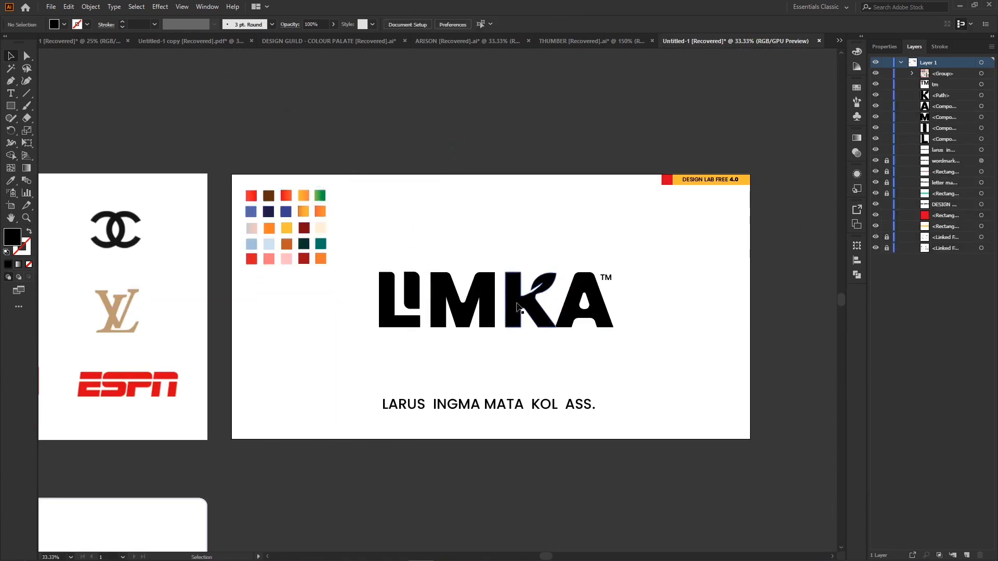
Fill the letter I with the green gradient sampled from the last swatch in the palette's first row
{"action": "left_click", "coordinate": [417, 292]}
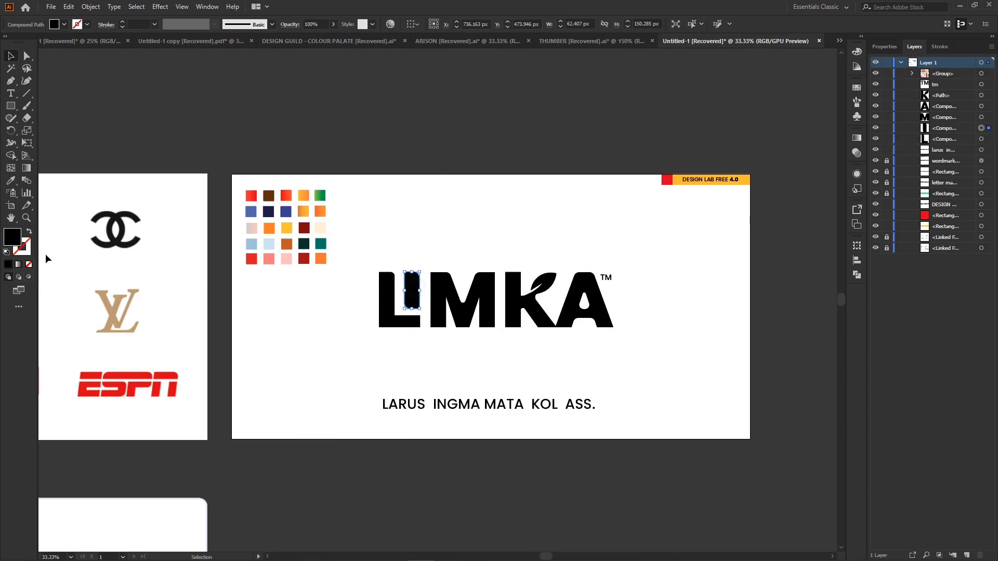
{"action": "left_click", "coordinate": [10, 179]}
{"action": "left_click", "coordinate": [318, 194]}
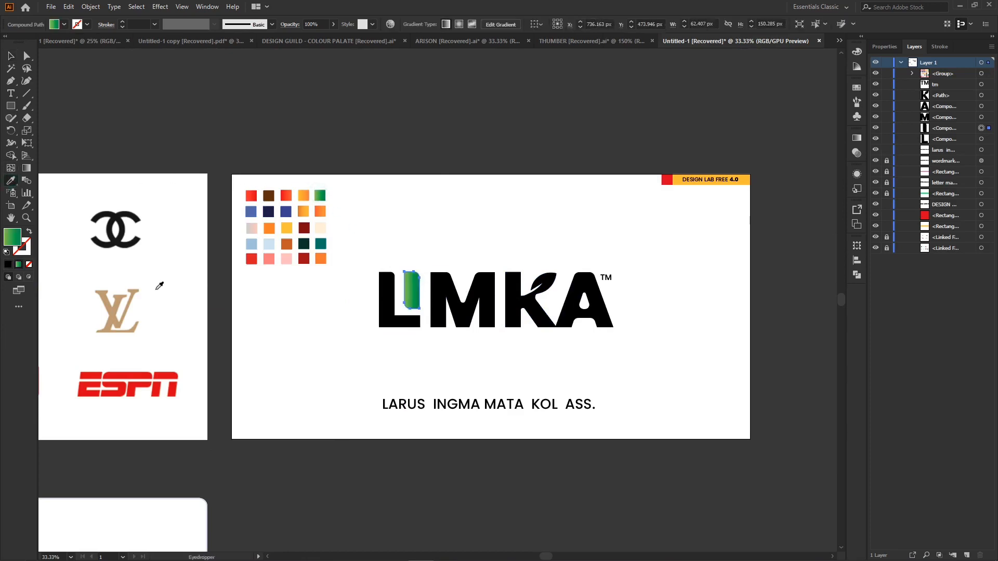
Set the cyan value of the light green stop in the I's gradient to 65%
{"action": "left_click", "coordinate": [857, 137]}
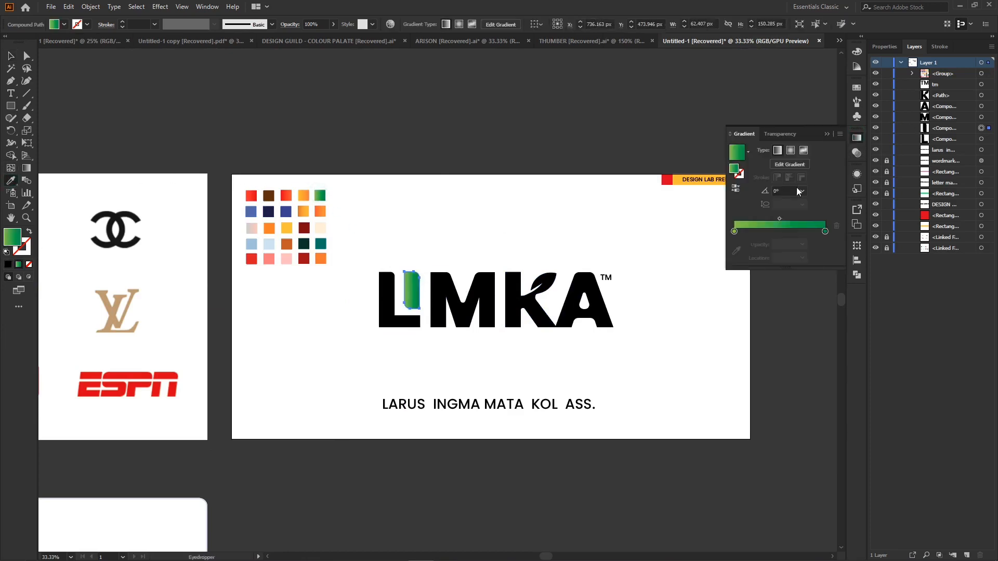
{"action": "double_click", "coordinate": [735, 231]}
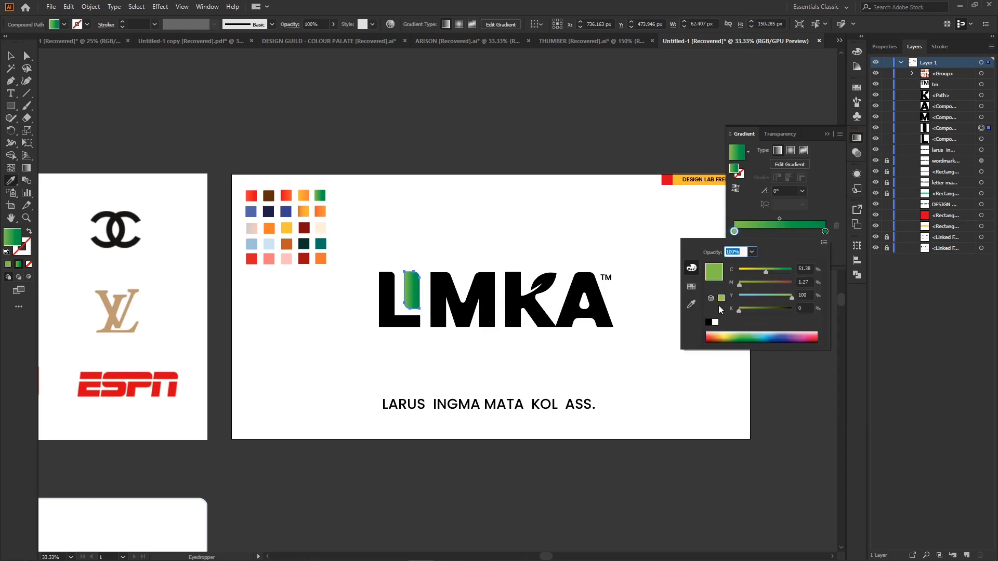
{"action": "left_click_drag", "start_coordinate": [766, 272], "coordinate": [771, 275]}
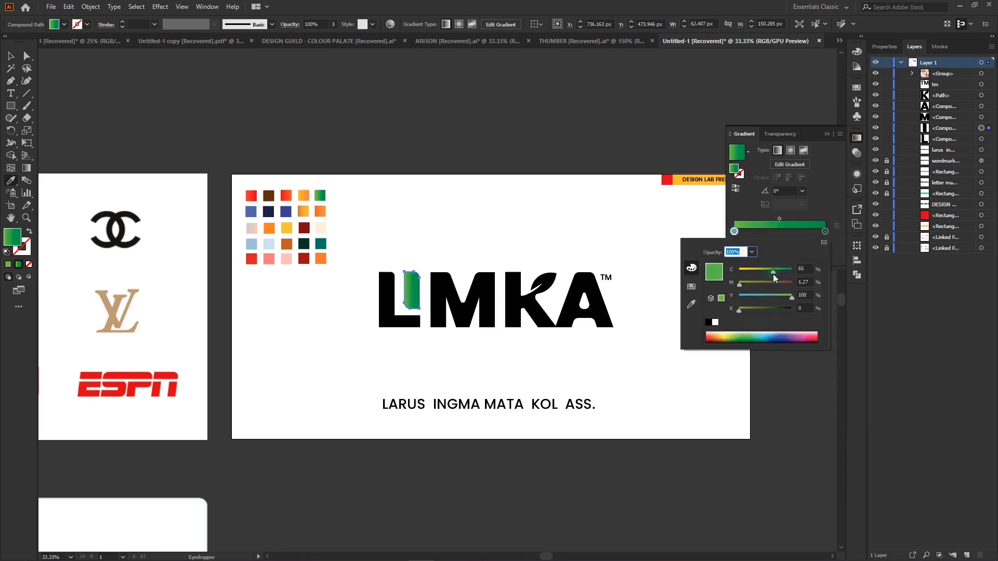
{"action": "left_click", "coordinate": [826, 189]}
{"action": "left_click", "coordinate": [826, 135]}
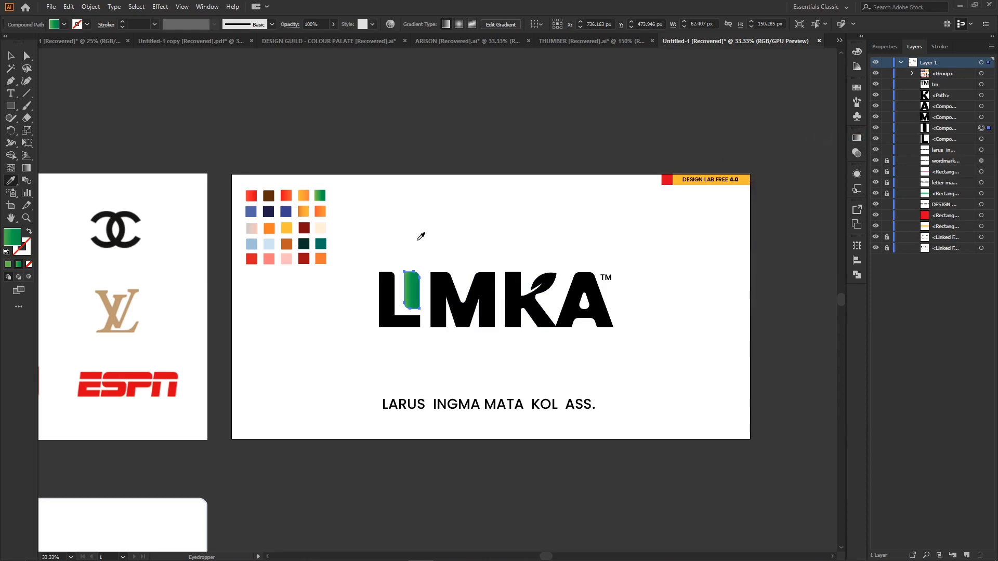
Redirect the I's gradient steeply downward, from light green above the letter to dark green at its base
{"action": "left_click", "coordinate": [26, 168]}
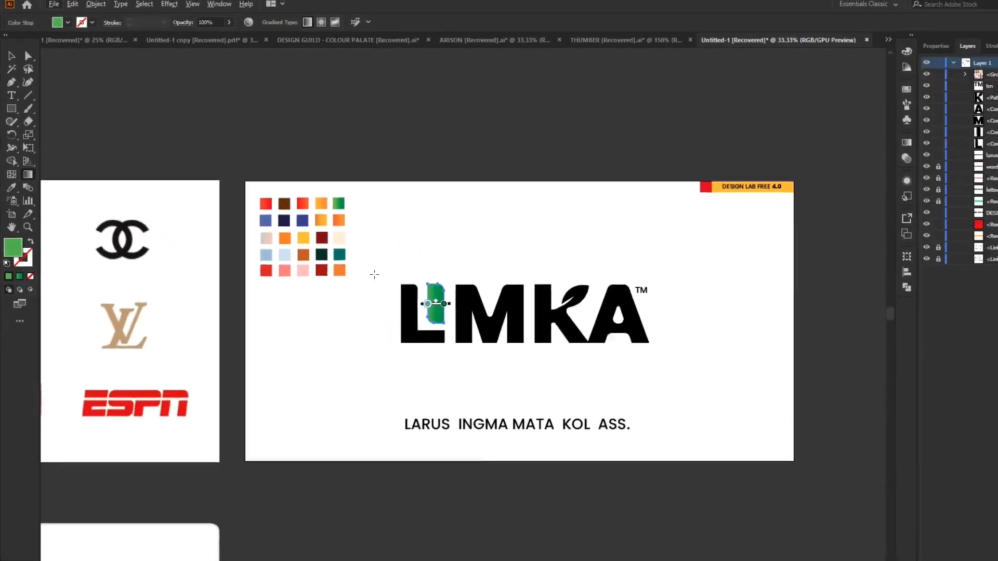
{"action": "left_click_drag", "start_coordinate": [397, 256], "coordinate": [421, 307]}
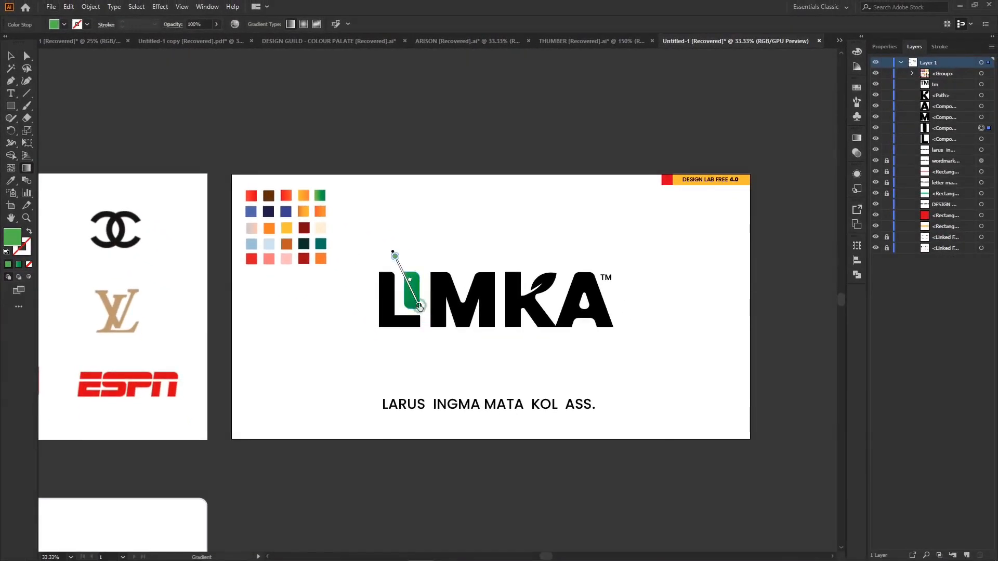
{"action": "left_click_drag", "start_coordinate": [413, 263], "coordinate": [420, 306]}
{"action": "left_click", "coordinate": [26, 56]}
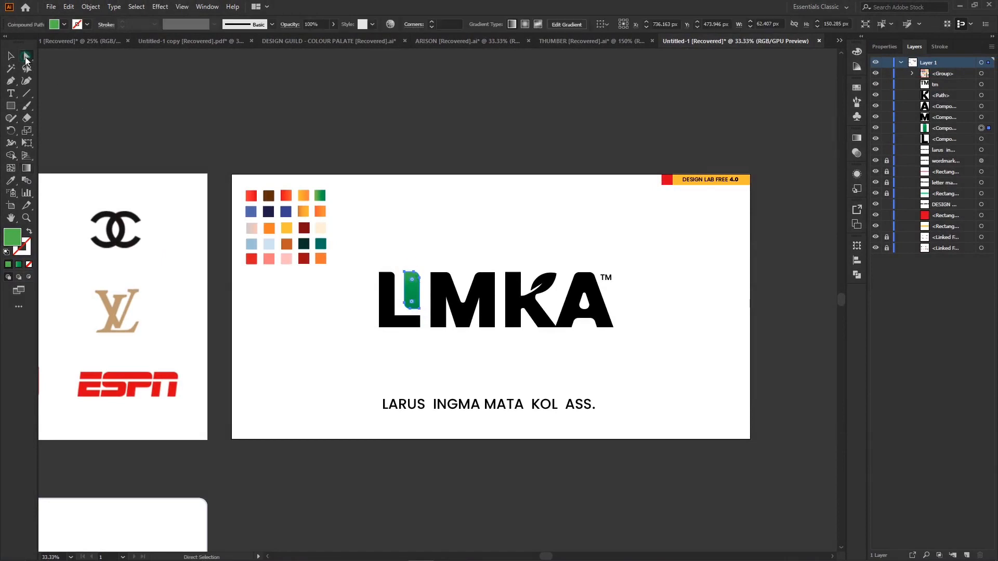
{"action": "left_click", "coordinate": [467, 211]}
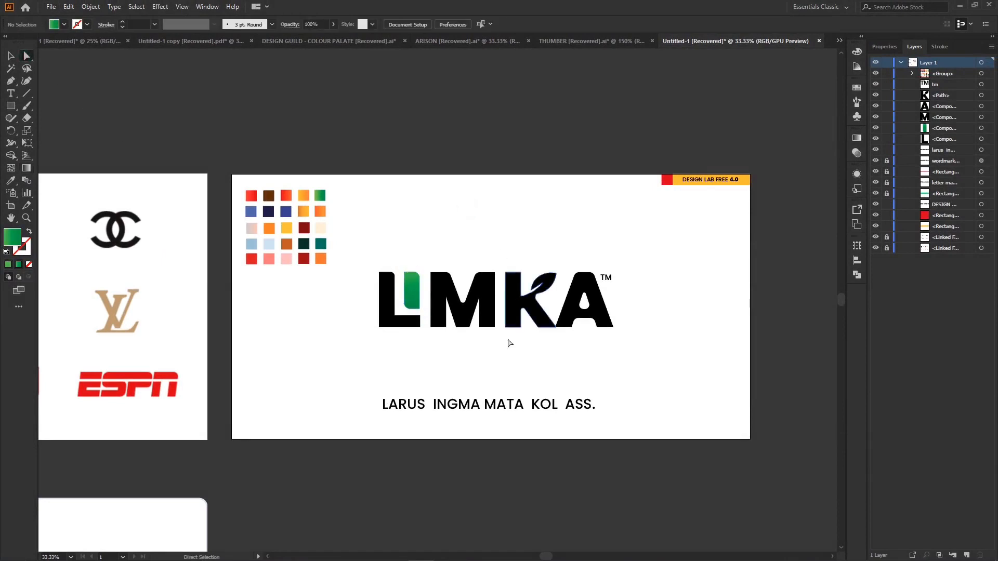
Try the green gradient on the K, running from light green at its lower right foot to dark green at its upper left
{"action": "left_click", "coordinate": [541, 313]}
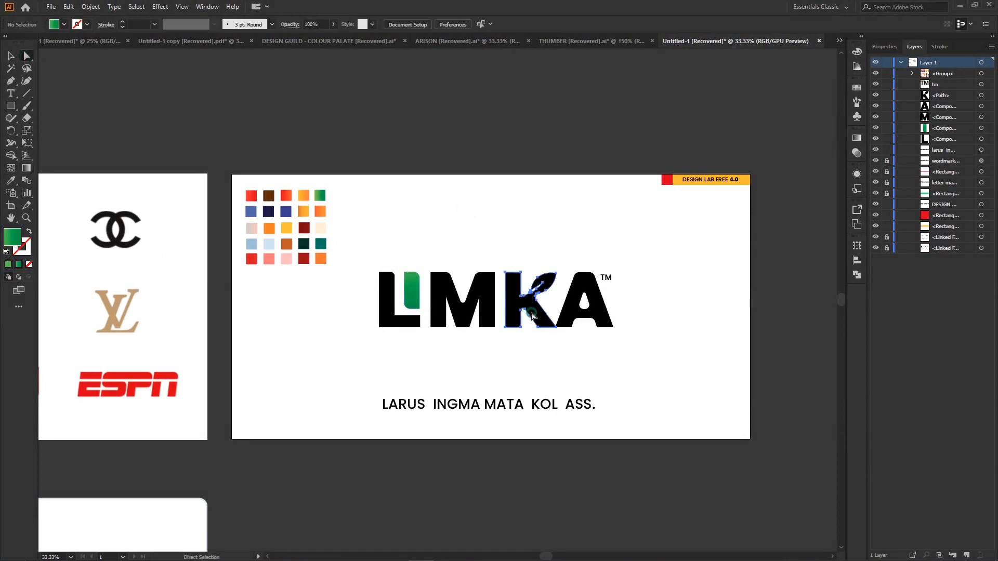
{"action": "left_click", "coordinate": [20, 264]}
{"action": "left_click", "coordinate": [26, 171]}
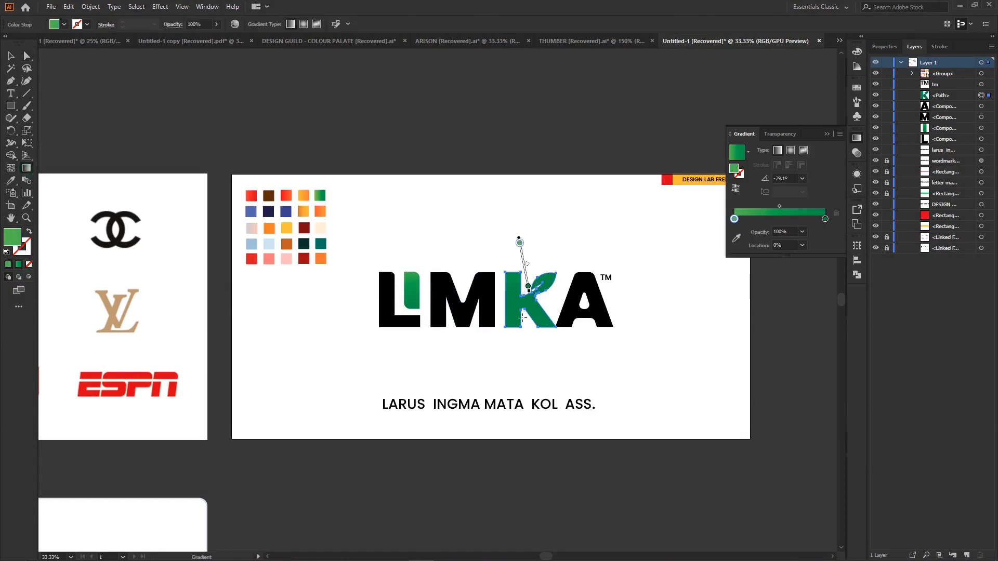
{"action": "mouse_move", "coordinate": [503, 271]}
{"action": "left_mouse_down"}
{"action": "mouse_move", "coordinate": [548, 321]}
{"action": "mouse_move", "coordinate": [499, 248]}
{"action": "left_mouse_up"}
{"action": "left_click_drag", "start_coordinate": [557, 329], "coordinate": [510, 279]}
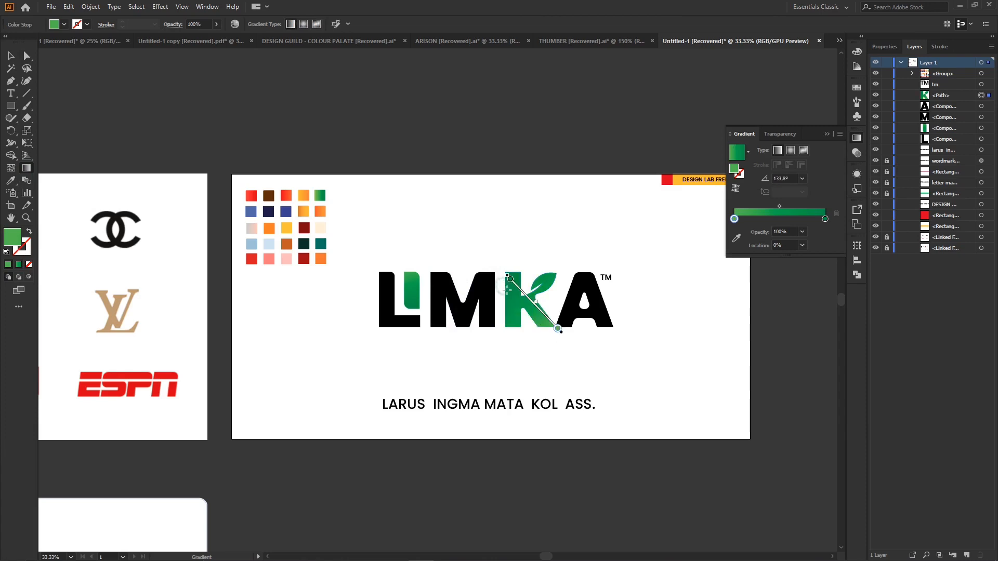
{"action": "left_click", "coordinate": [10, 55]}
{"action": "left_click", "coordinate": [598, 332]}
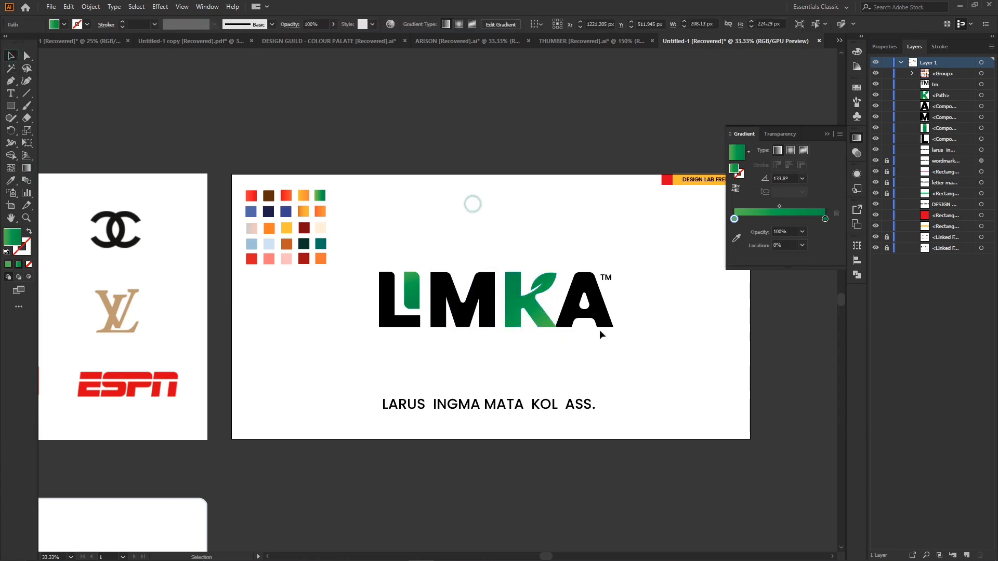
Try one continuous green gradient across the L, M and A, from light green at the L to dark green at the A
{"action": "left_click", "coordinate": [606, 316]}
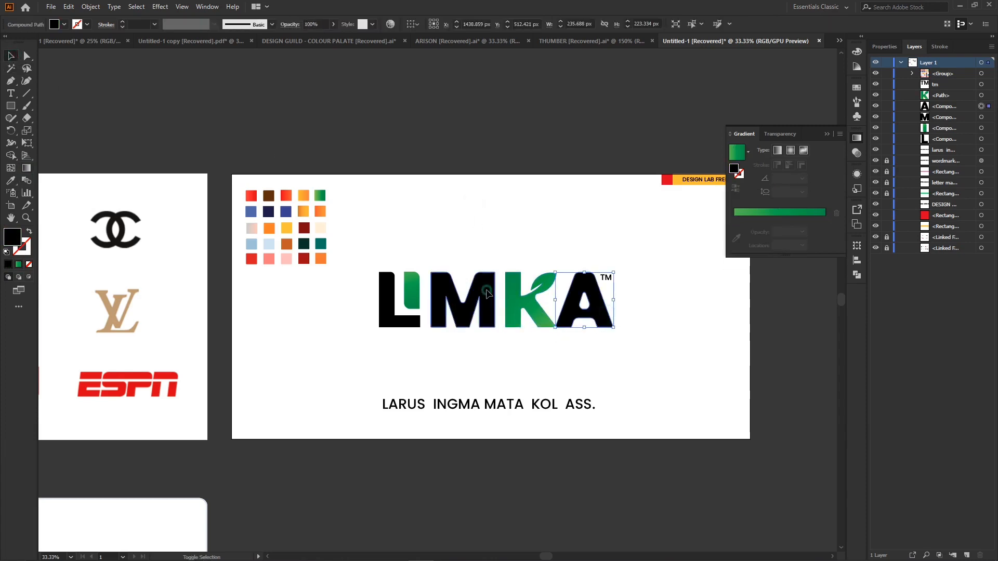
{"action": "left_click", "coordinate": [457, 302], "text": "shift"}
{"action": "left_click", "coordinate": [392, 303], "text": "shift"}
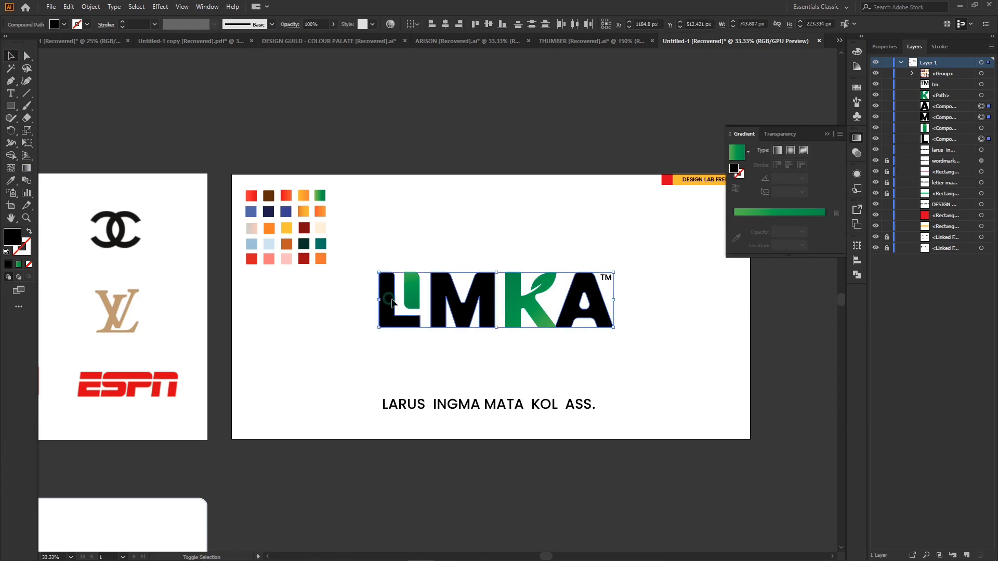
{"action": "left_click", "coordinate": [19, 265]}
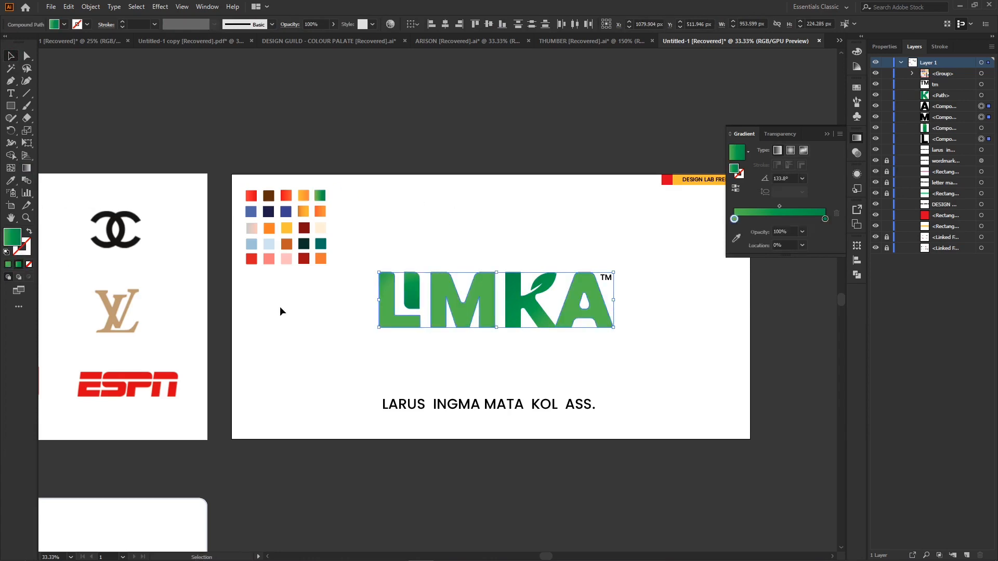
{"action": "left_click", "coordinate": [24, 170]}
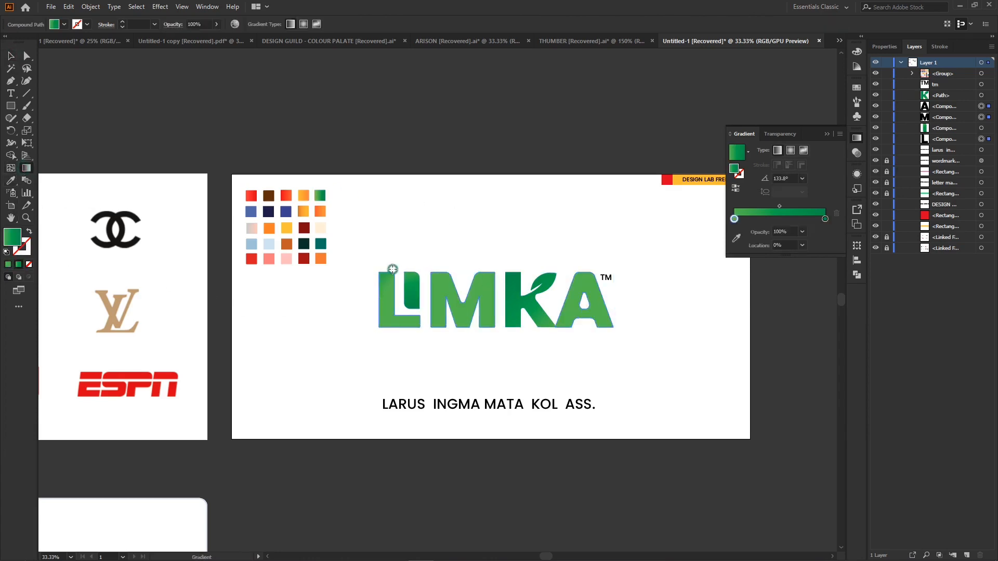
{"action": "left_click_drag", "start_coordinate": [392, 269], "coordinate": [628, 300]}
{"action": "left_click", "coordinate": [27, 55]}
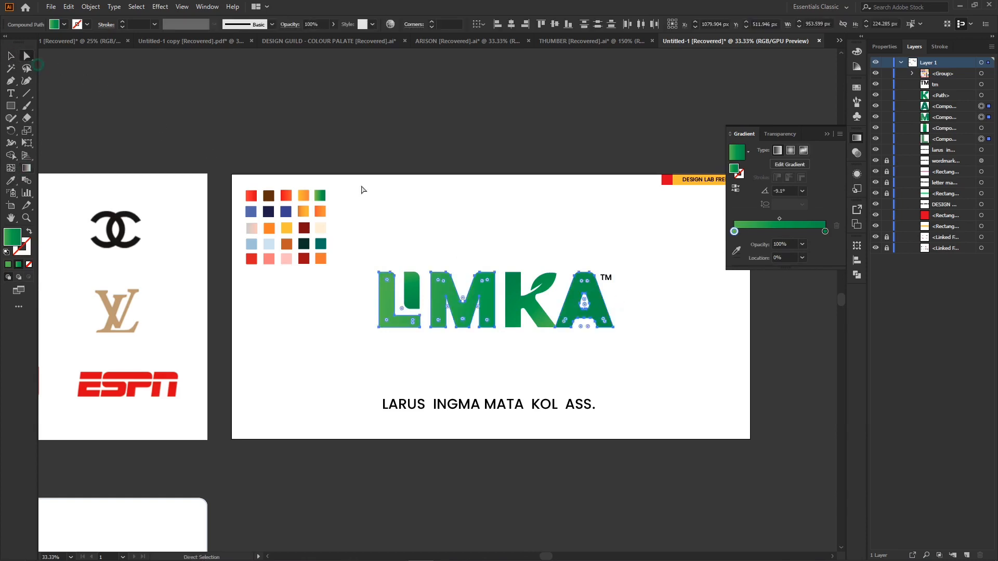
{"action": "left_click", "coordinate": [506, 188]}
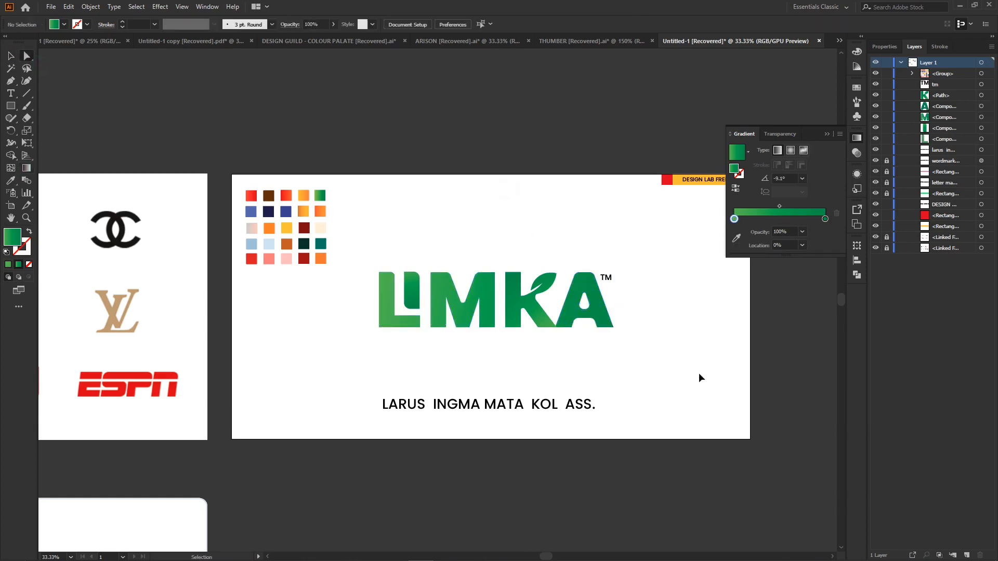
Undo the green gradient fills on the L, M, A and K
{"action": "key", "text": "ctrl+z"}
{"action": "key", "text": "ctrl+z"}
{"action": "key", "text": "ctrl+z"}
{"action": "key", "text": "ctrl+z"}
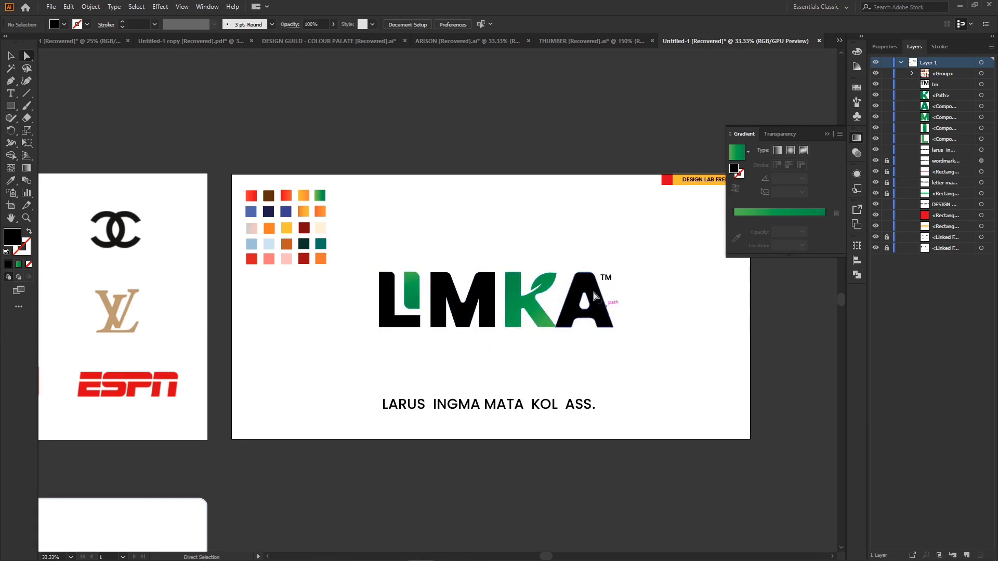
{"action": "key", "text": "ctrl+z"}
{"action": "key", "text": "ctrl+z"}
{"action": "key", "text": "ctrl+z"}
{"action": "key", "text": "ctrl+z"}
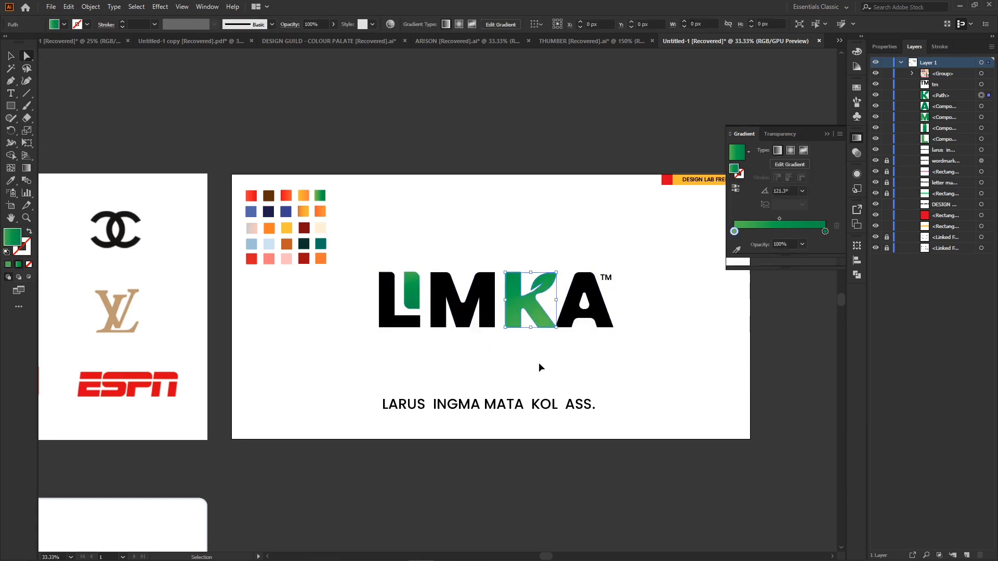
{"action": "key", "text": "ctrl+z"}
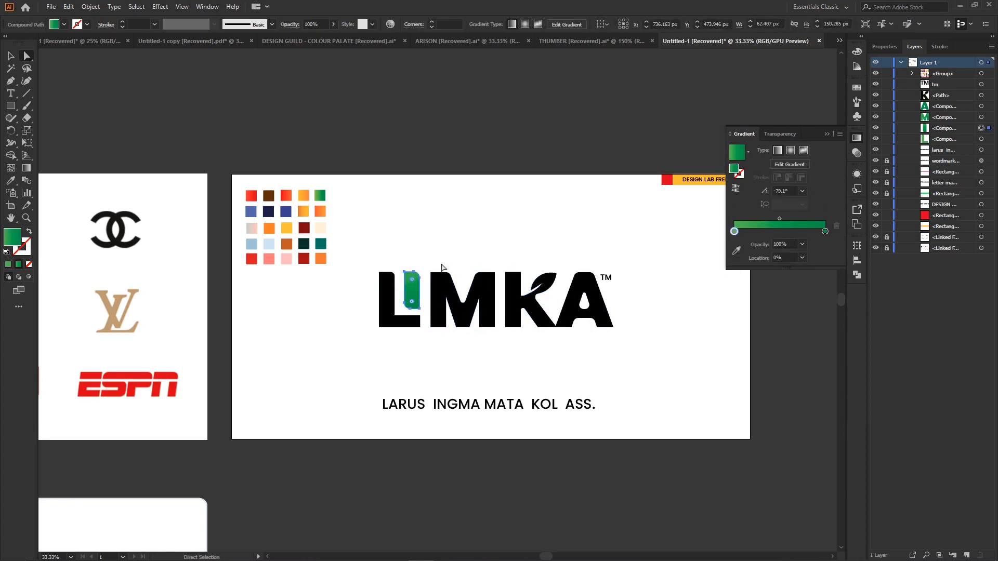
{"action": "left_click", "coordinate": [472, 223]}
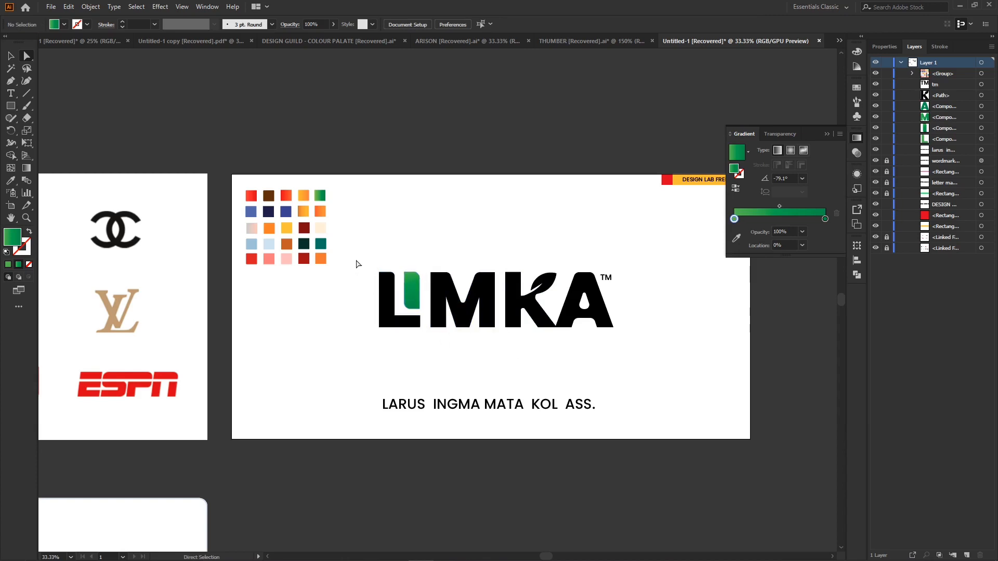
{"action": "left_click_drag", "start_coordinate": [357, 264], "coordinate": [676, 375]}
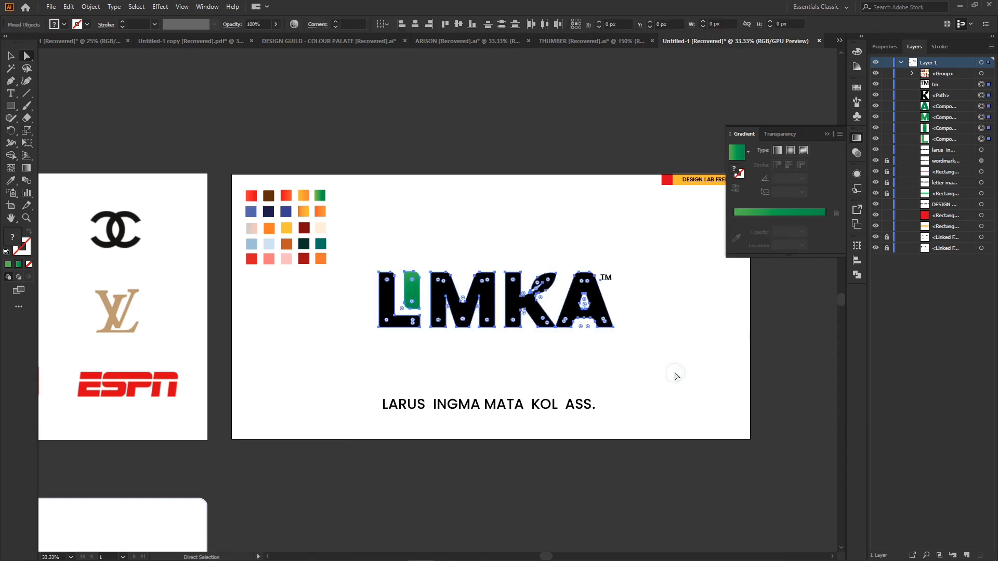
{"action": "left_click", "coordinate": [680, 331]}
{"action": "left_click_drag", "start_coordinate": [373, 254], "coordinate": [565, 390]}
{"action": "left_click", "coordinate": [667, 328]}
Fill the L with the green gradient, angled from light green at its upper left to dark green at its base
{"action": "left_click", "coordinate": [385, 300]}
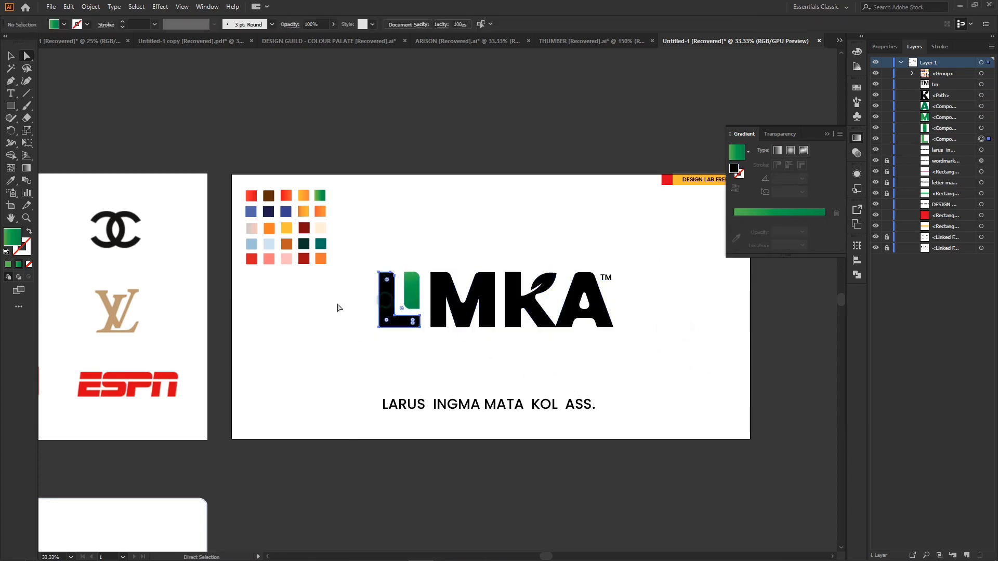
{"action": "left_click", "coordinate": [18, 265]}
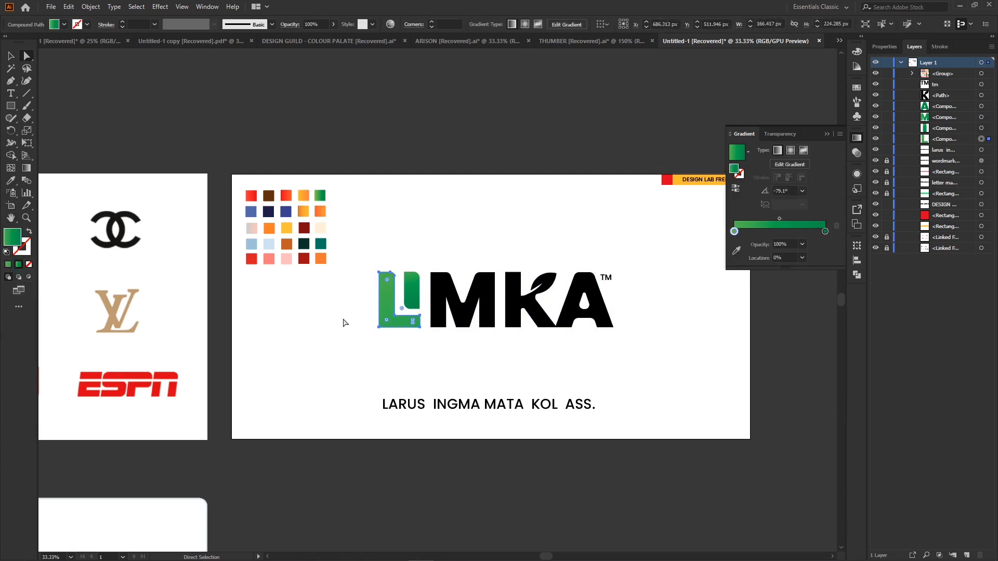
{"action": "left_click", "coordinate": [27, 168]}
{"action": "left_click_drag", "start_coordinate": [368, 263], "coordinate": [402, 324]}
{"action": "left_click", "coordinate": [26, 56]}
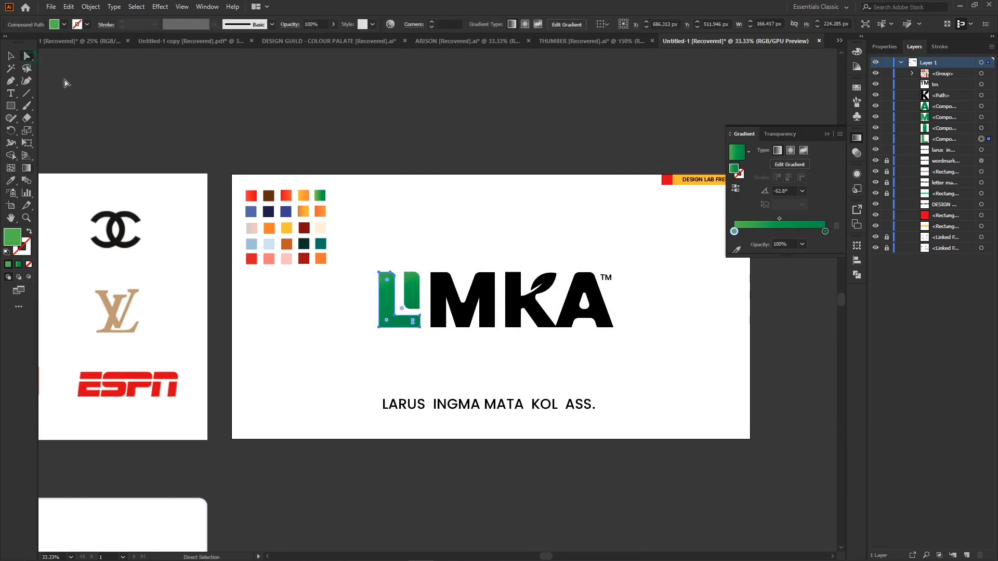
Fill the M with the green gradient at about 116°, from light green at its lower right to dark green at its upper left
{"action": "left_click", "coordinate": [445, 291]}
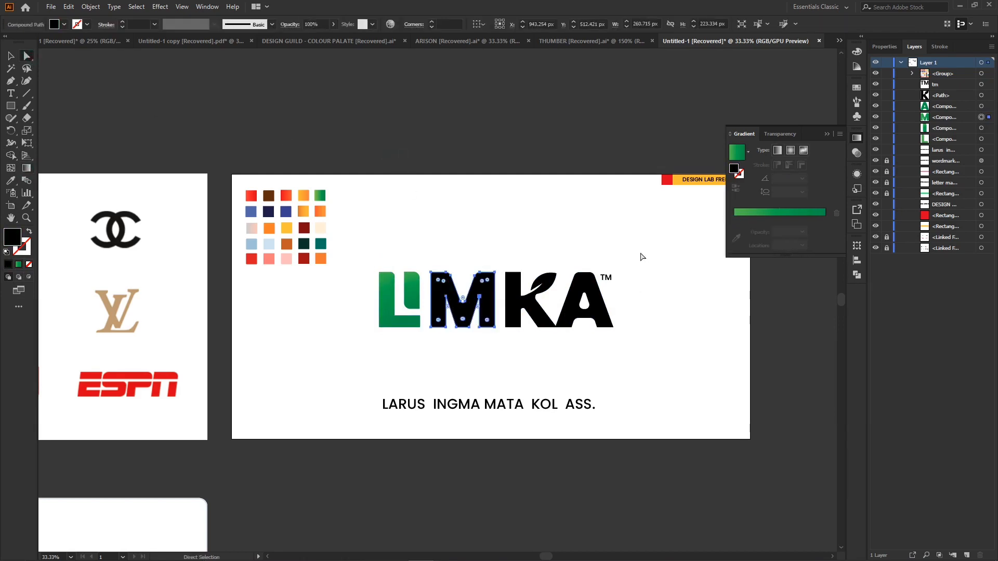
{"action": "left_click", "coordinate": [19, 264]}
{"action": "left_click", "coordinate": [27, 168]}
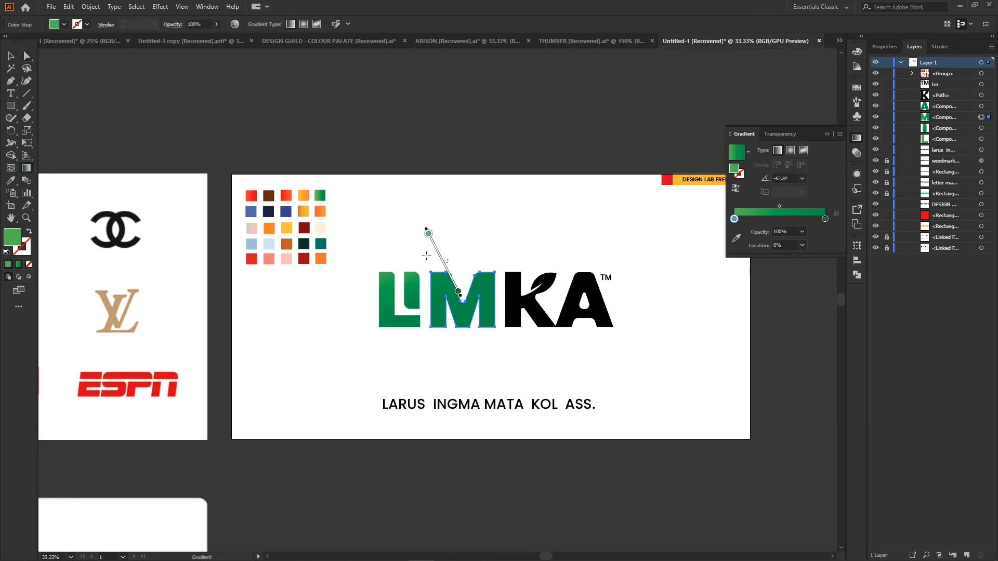
{"action": "left_click_drag", "start_coordinate": [428, 258], "coordinate": [446, 290]}
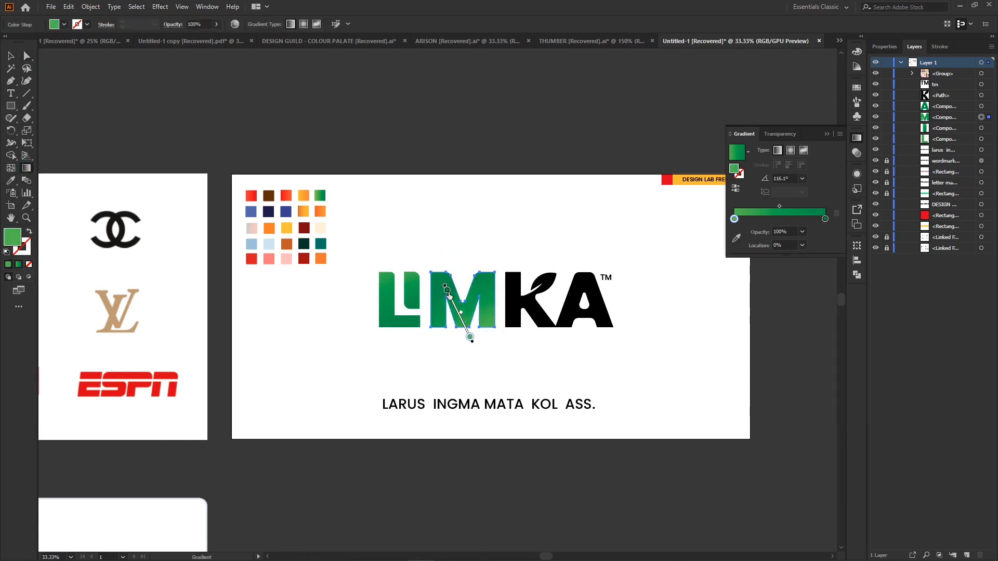
Fill the K with the green gradient at about 126°, from light green at its lower right foot to dark green at its upper left
{"action": "left_click", "coordinate": [28, 57]}
{"action": "left_click", "coordinate": [517, 304]}
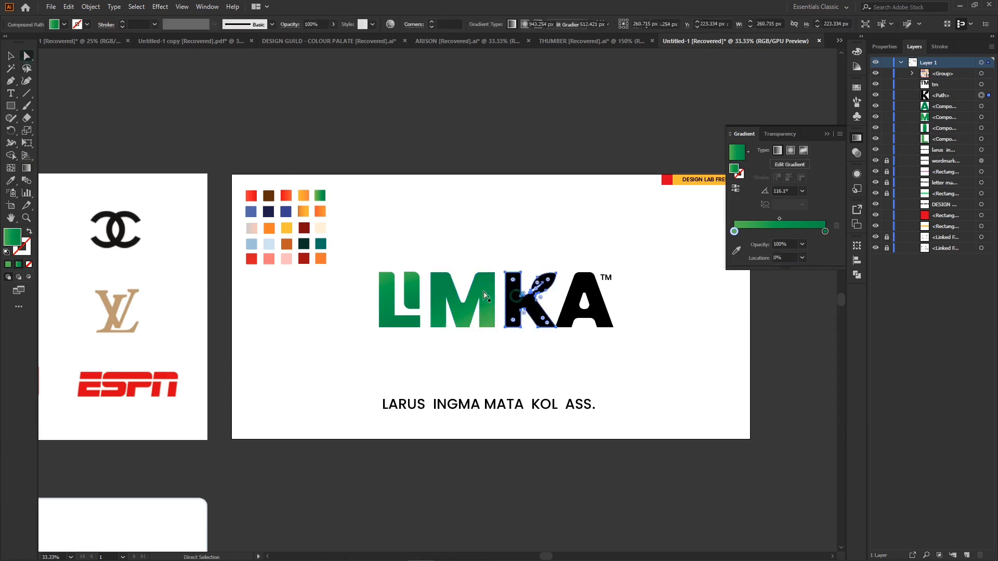
{"action": "left_click", "coordinate": [20, 265]}
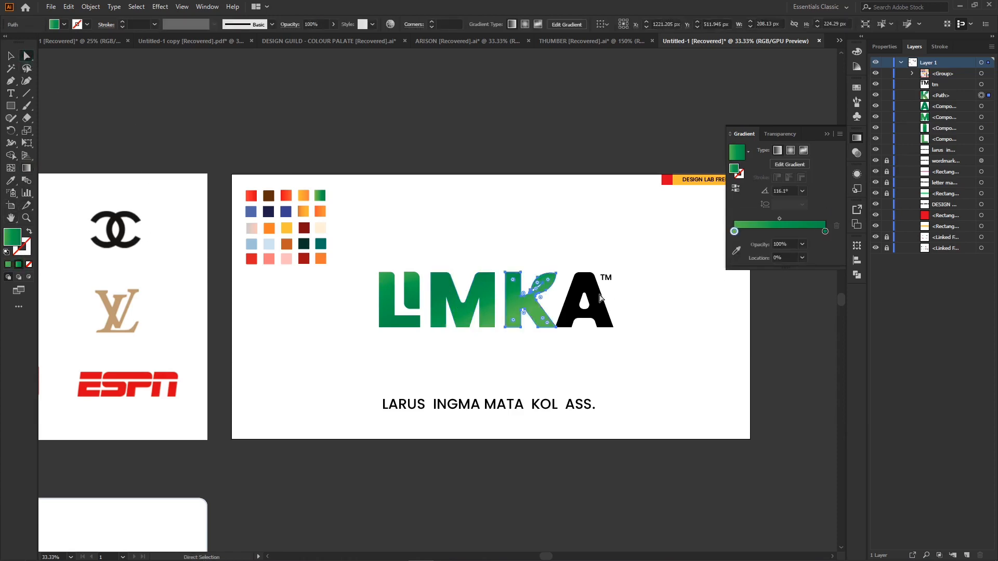
{"action": "left_click", "coordinate": [26, 168]}
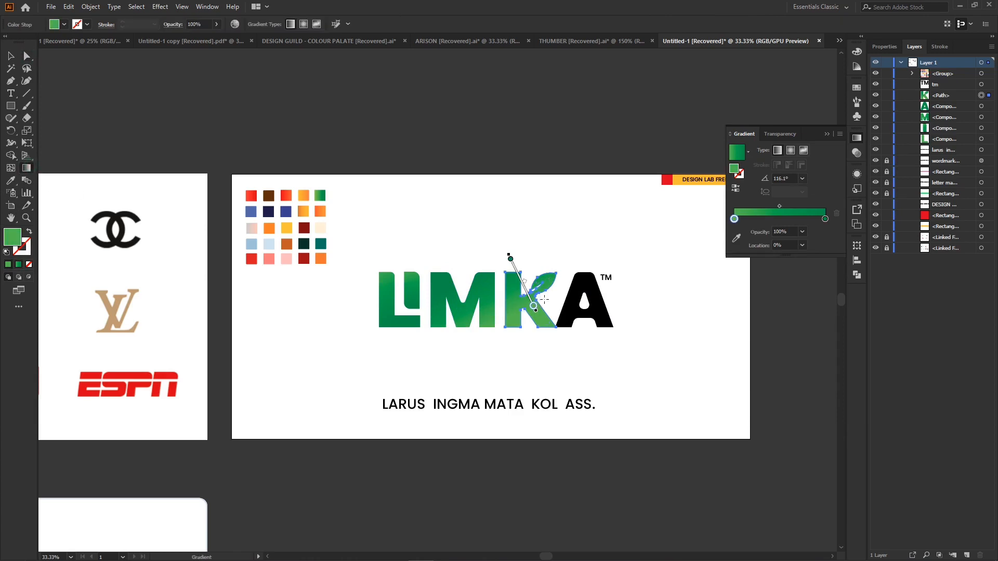
{"action": "left_click_drag", "start_coordinate": [516, 279], "coordinate": [546, 321]}
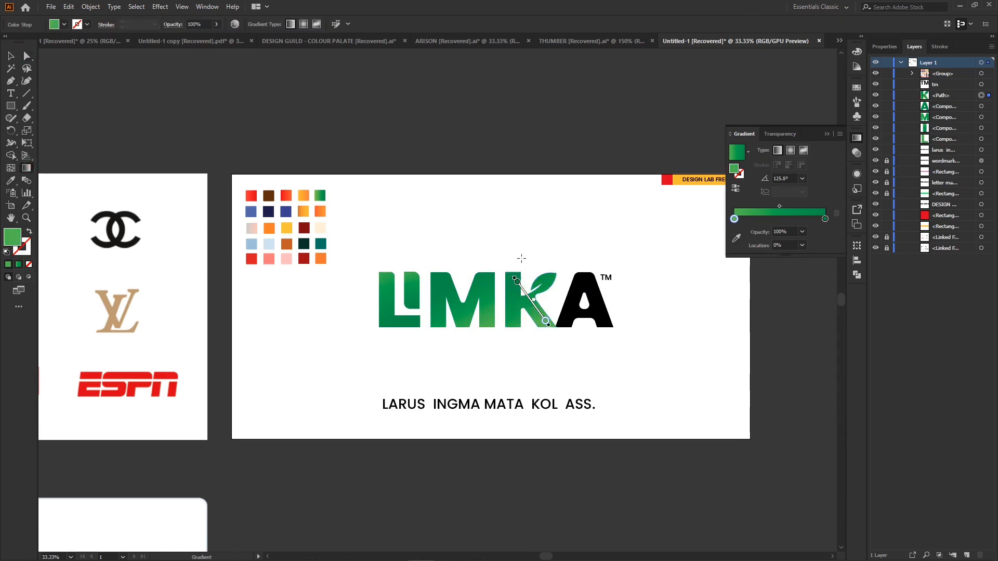
Fill the A with the green gradient at about -53°, from light green at its upper left to dark green at its lower right
{"action": "left_click", "coordinate": [27, 56]}
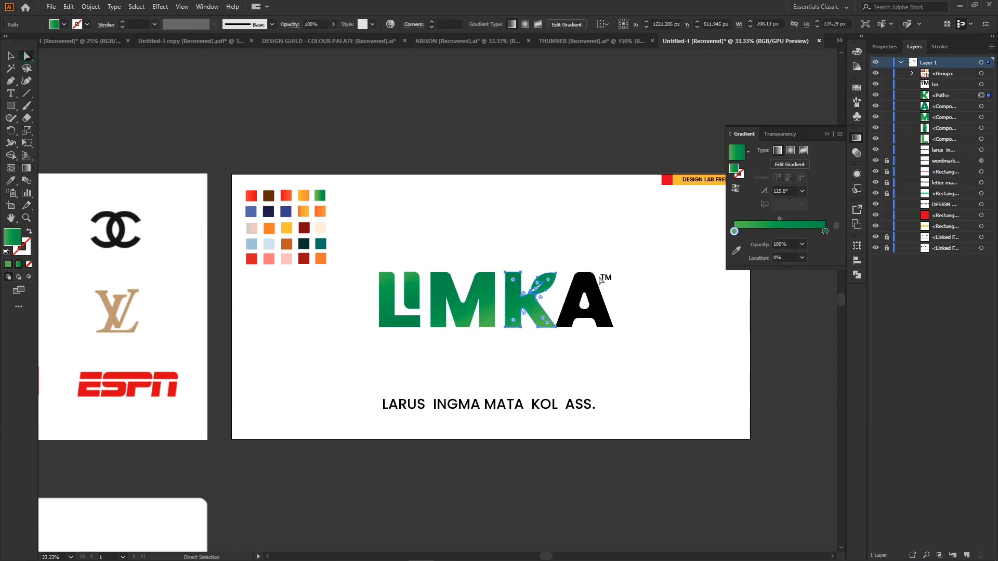
{"action": "left_click", "coordinate": [598, 314]}
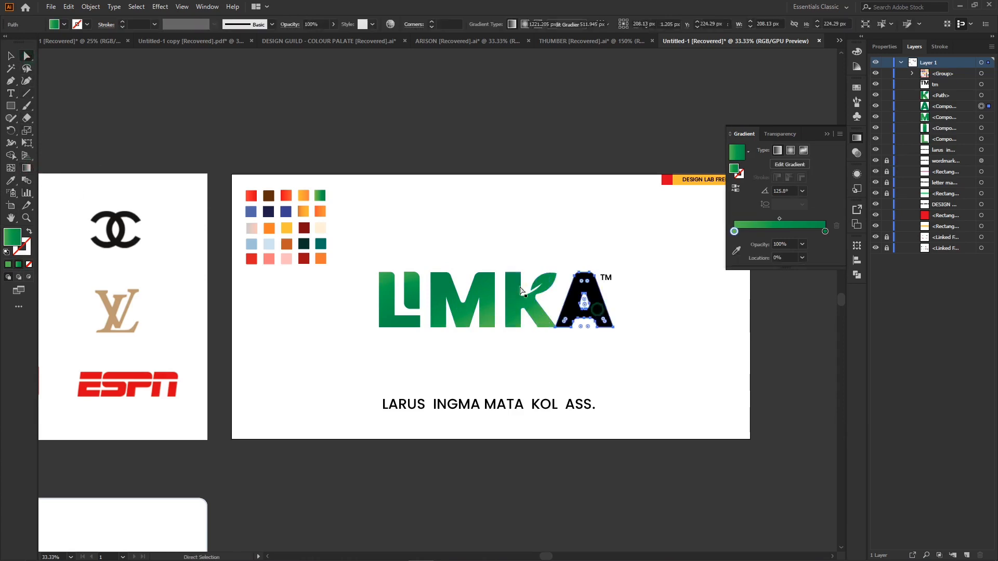
{"action": "left_click", "coordinate": [18, 266]}
{"action": "left_click", "coordinate": [27, 169]}
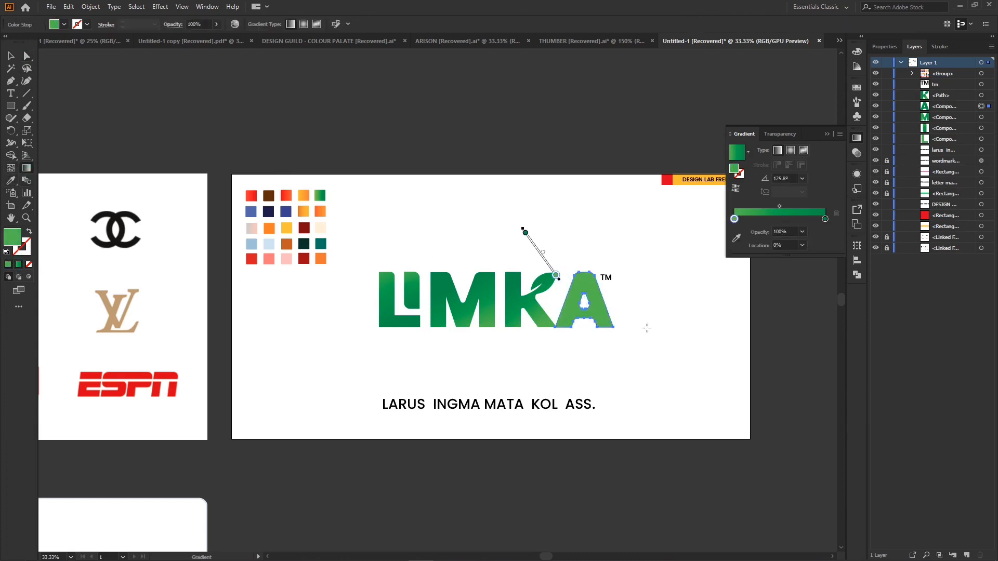
{"action": "mouse_move", "coordinate": [608, 327]}
{"action": "left_mouse_down"}
{"action": "mouse_move", "coordinate": [582, 275]}
{"action": "mouse_move", "coordinate": [564, 274]}
{"action": "mouse_move", "coordinate": [595, 321]}
{"action": "left_mouse_up"}
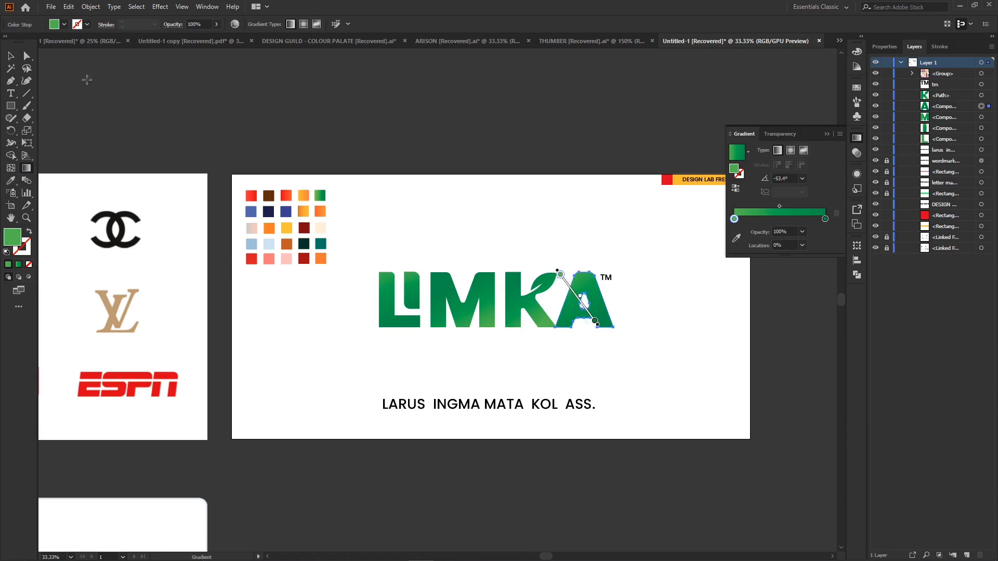
{"action": "left_click", "coordinate": [31, 61]}
{"action": "left_click", "coordinate": [569, 244]}
Draw a closed Pen shape covering the leaf's upper half, with its lower edge running from the leaf tip through the end of the notch
{"action": "left_click", "coordinate": [528, 295]}
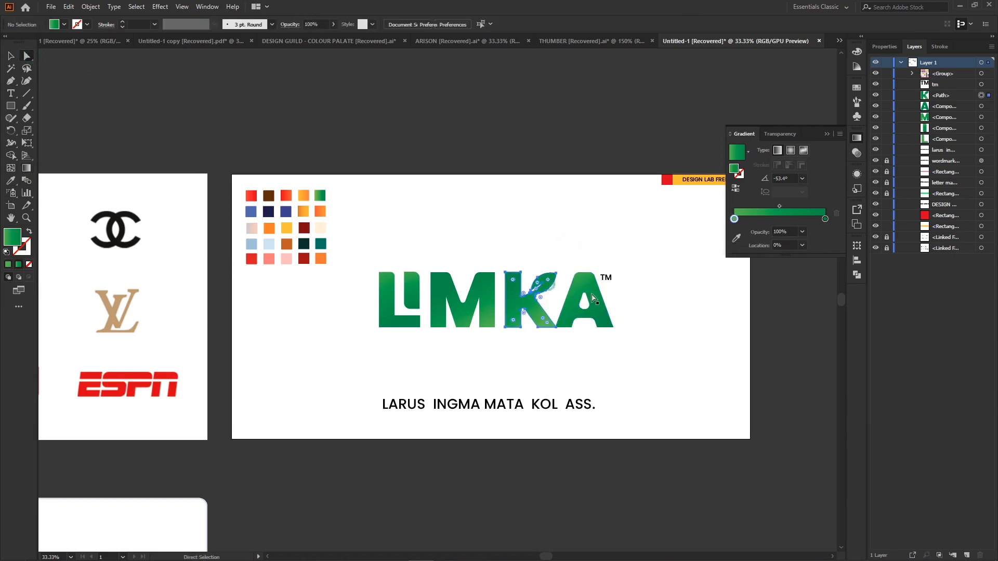
{"action": "key", "text": "ctrl+equal"}
{"action": "key", "text": "ctrl+equal"}
{"action": "key", "text": "ctrl+equal"}
{"action": "key", "text": "ctrl+equal"}
{"action": "key", "text": "ctrl+equal"}
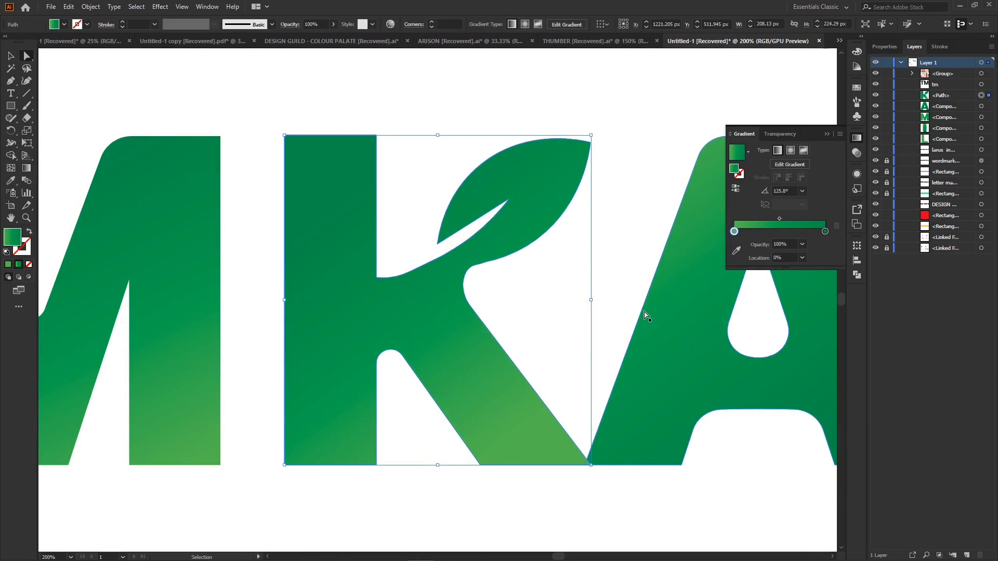
{"action": "key", "text": "a"}
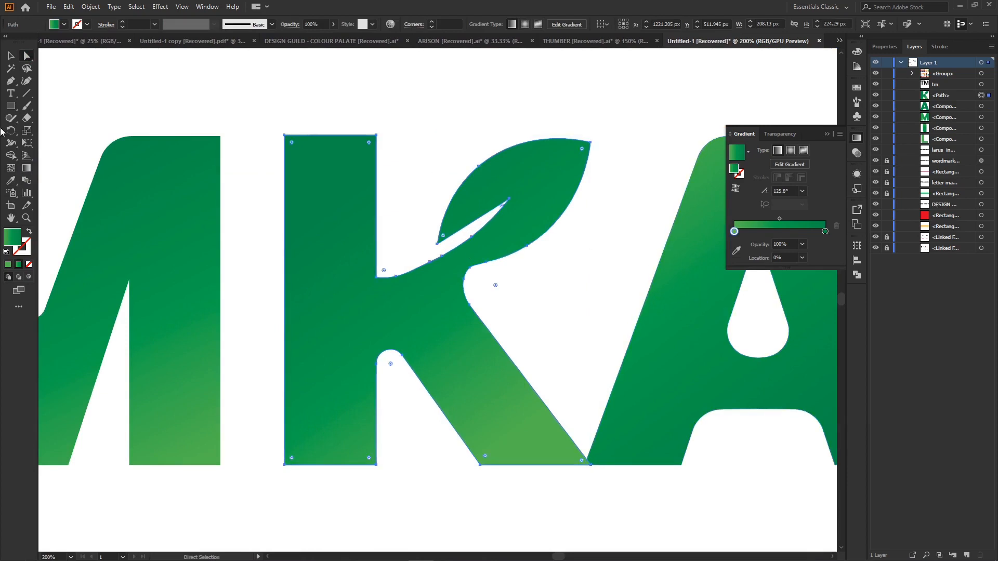
{"action": "left_click", "coordinate": [321, 83]}
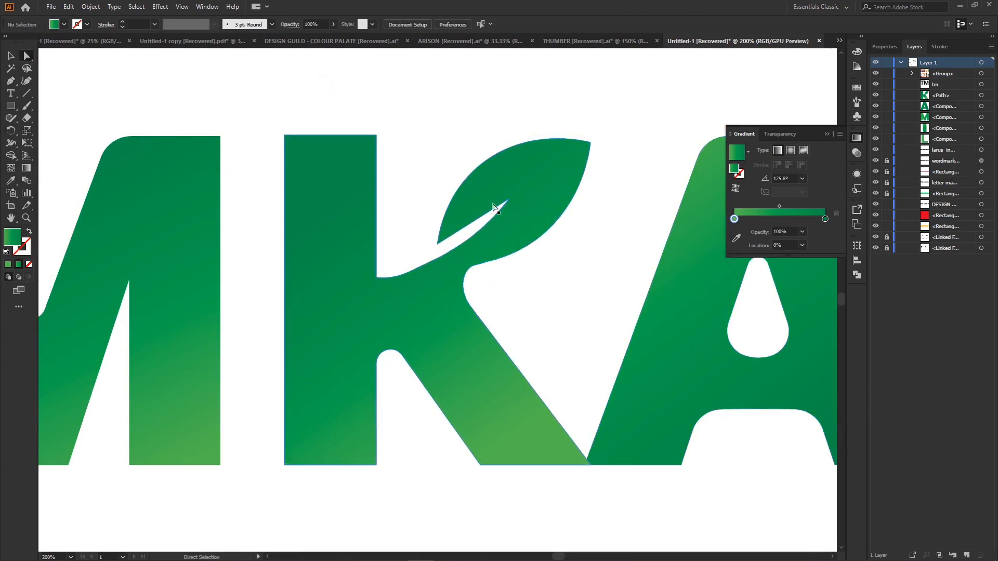
{"action": "left_click", "coordinate": [26, 82]}
{"action": "left_click", "coordinate": [10, 81]}
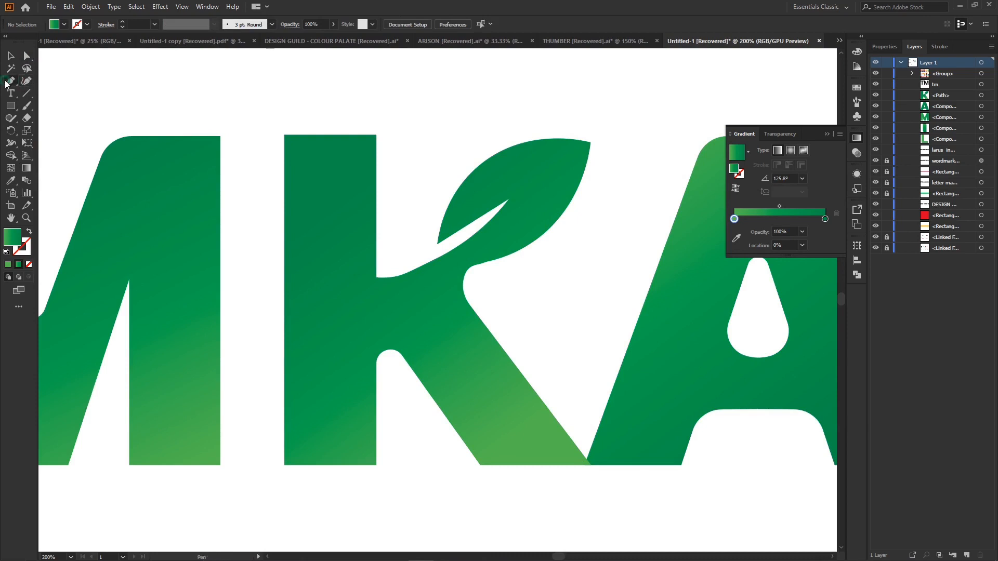
{"action": "left_click", "coordinate": [593, 140]}
{"action": "left_click", "coordinate": [505, 201]}
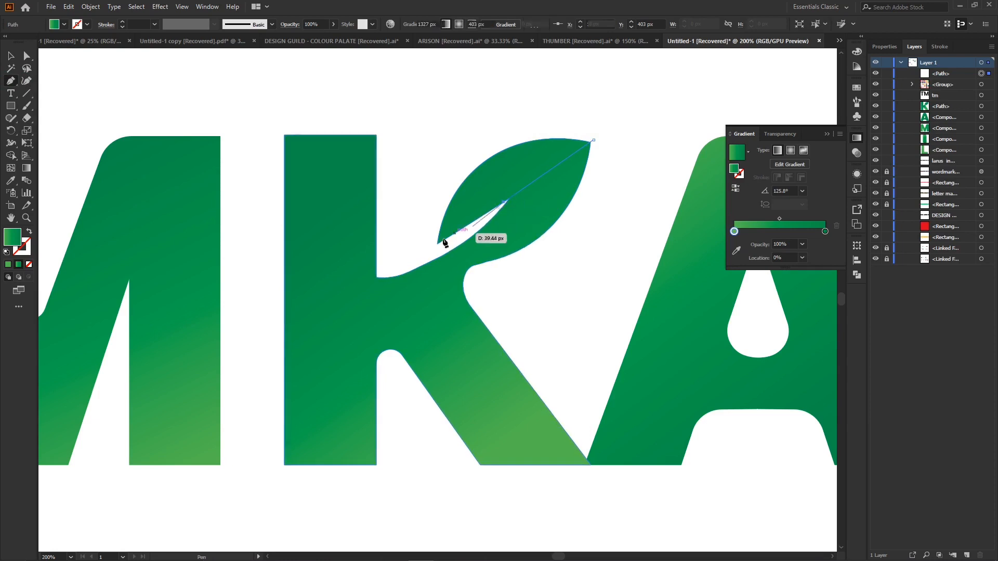
{"action": "left_click", "coordinate": [423, 257]}
{"action": "left_click_drag", "start_coordinate": [406, 158], "coordinate": [465, 115]}
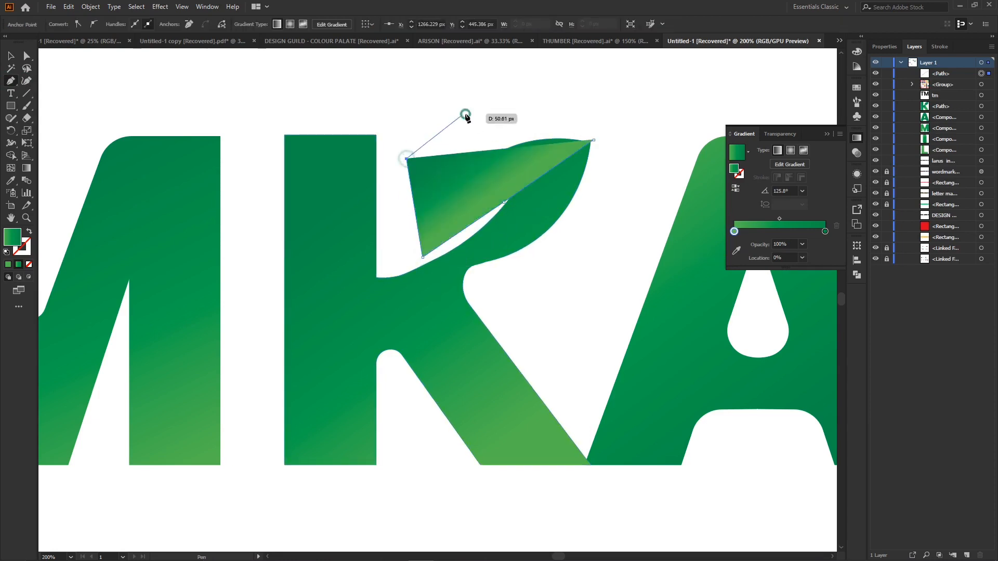
{"action": "left_click", "coordinate": [465, 114]}
{"action": "left_click", "coordinate": [601, 106]}
{"action": "left_click", "coordinate": [593, 140]}
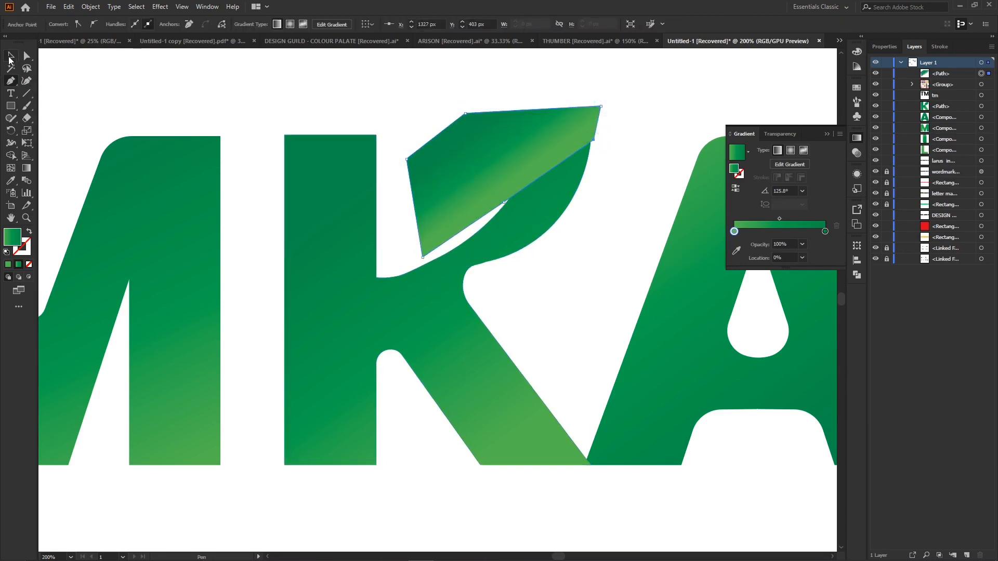
Remove the part of the drawn shape outside the leaf with the Shape Builder, keeping only the upper leaf half
{"action": "left_click", "coordinate": [11, 57]}
{"action": "left_click", "coordinate": [528, 199], "text": "shift"}
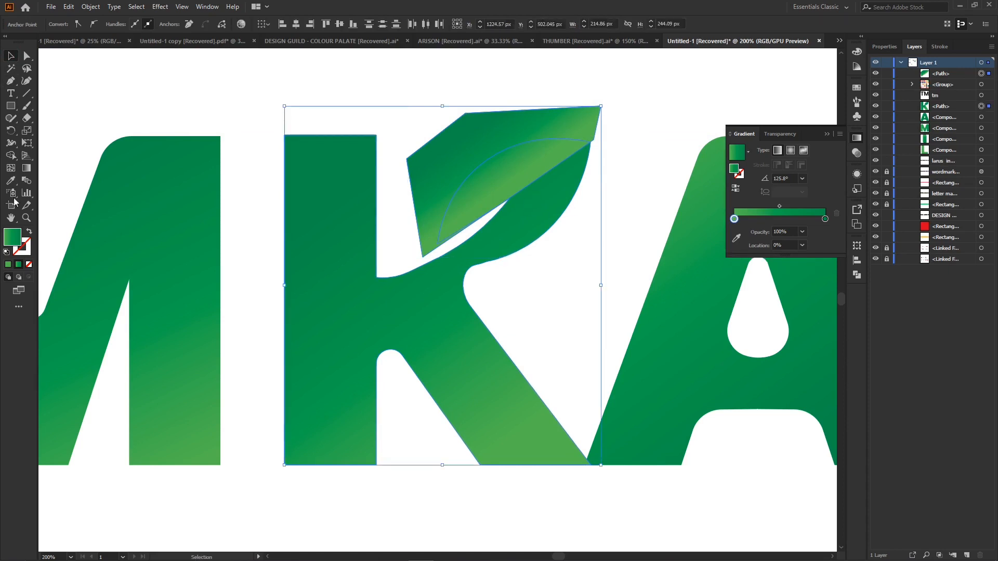
{"action": "left_click", "coordinate": [9, 157]}
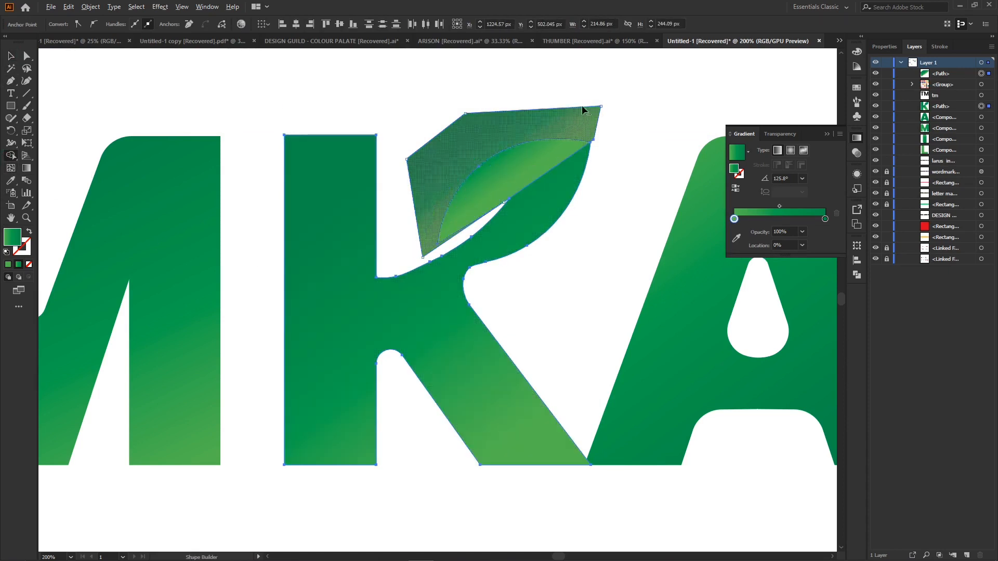
{"action": "left_click", "coordinate": [503, 136], "text": "alt"}
{"action": "left_click", "coordinate": [12, 58]}
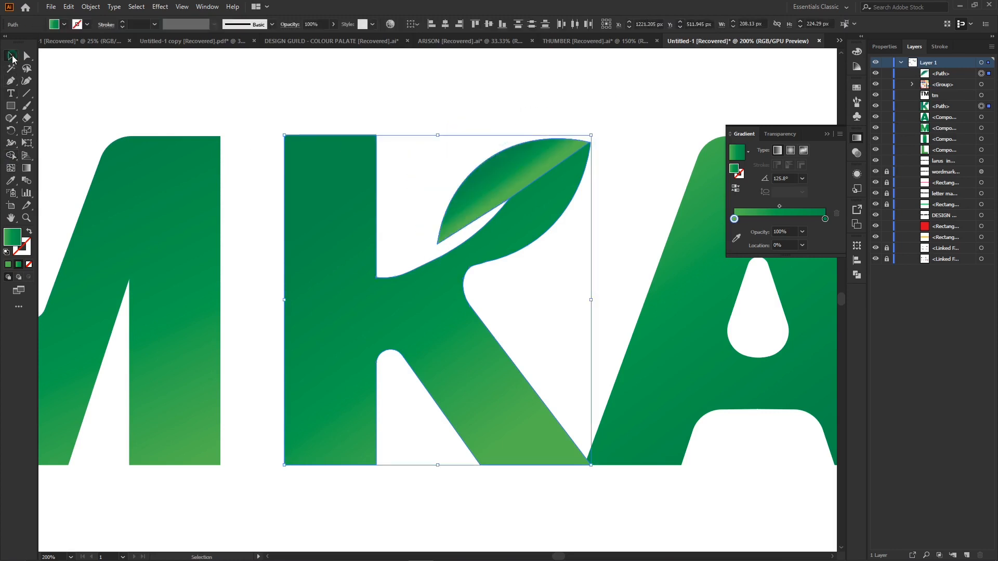
{"action": "left_click", "coordinate": [664, 114]}
Bend the upper leaf half's lower edge upward between the notch and the leaf tip using the Curvature tool
{"action": "left_click", "coordinate": [535, 161]}
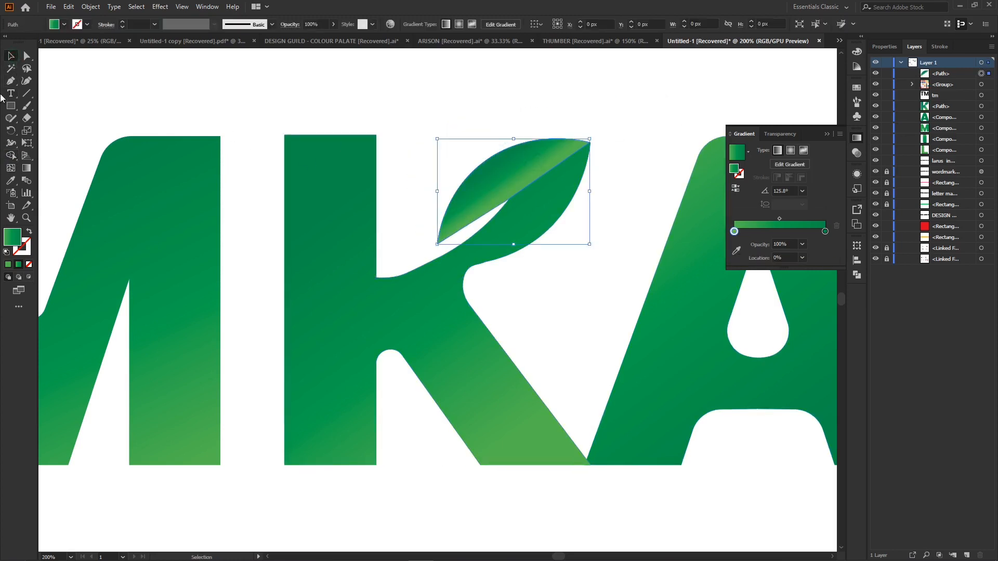
{"action": "left_click", "coordinate": [27, 58]}
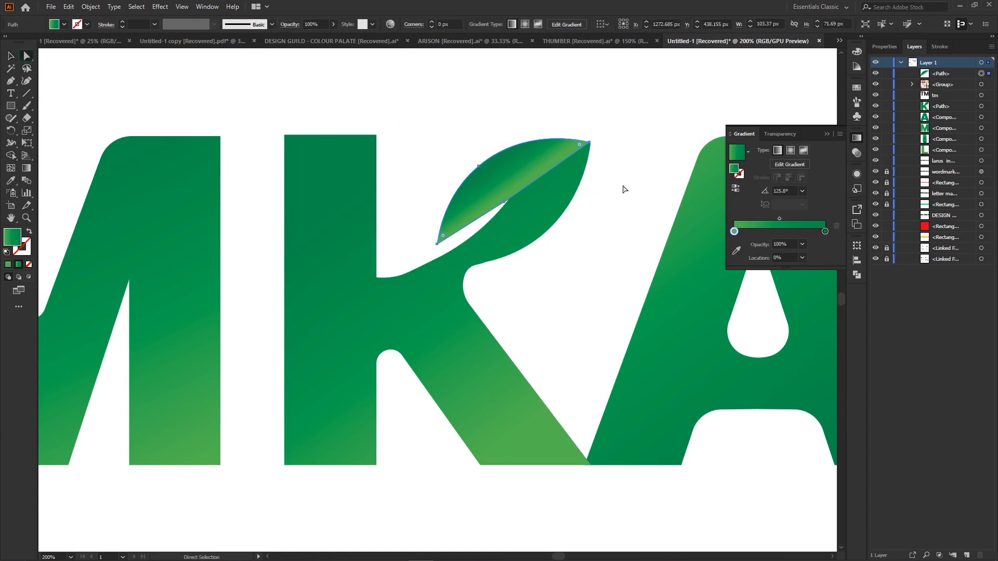
{"action": "left_click", "coordinate": [26, 81]}
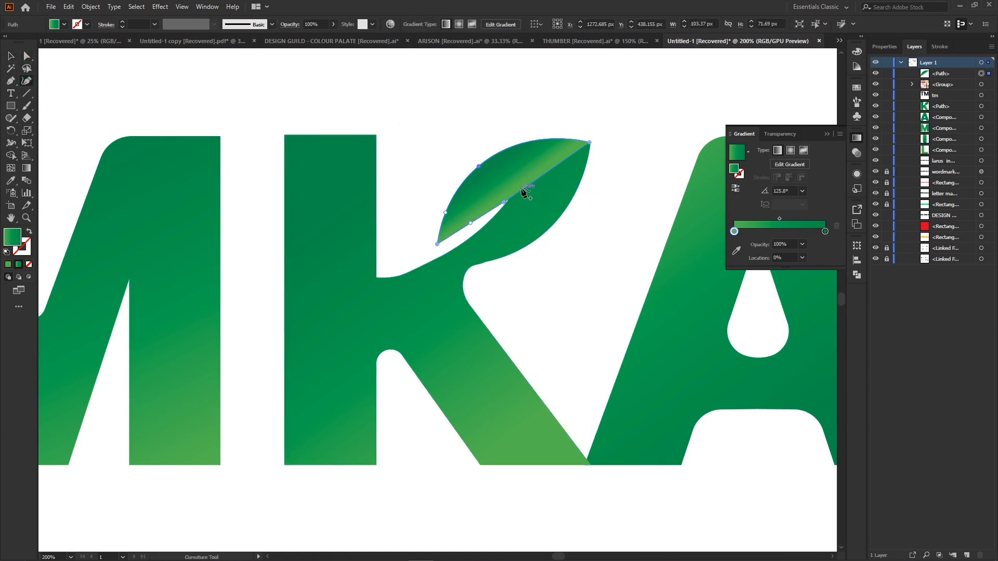
{"action": "left_click_drag", "start_coordinate": [504, 200], "coordinate": [501, 188]}
{"action": "double_click", "coordinate": [500, 189]}
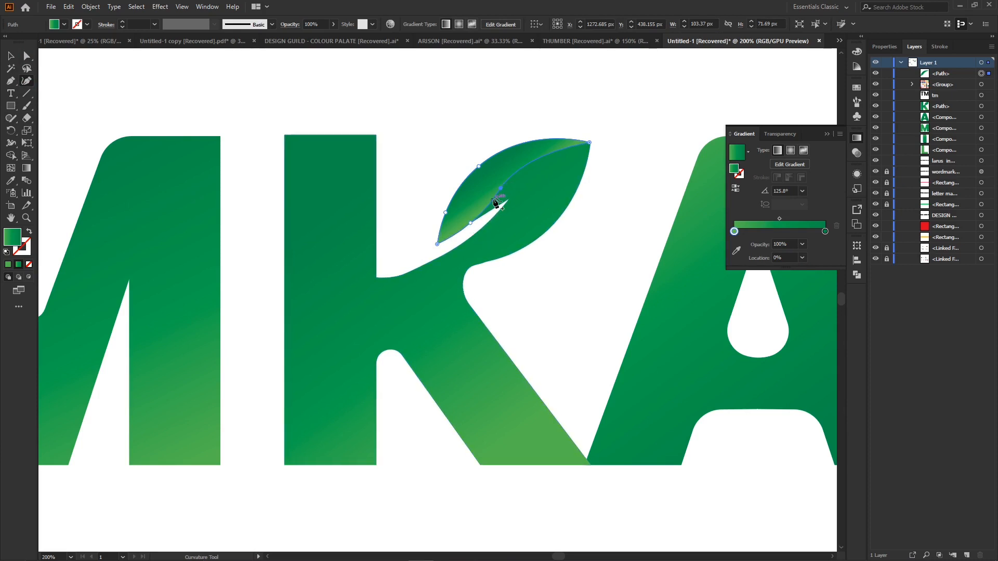
{"action": "key", "text": "ctrl+z"}
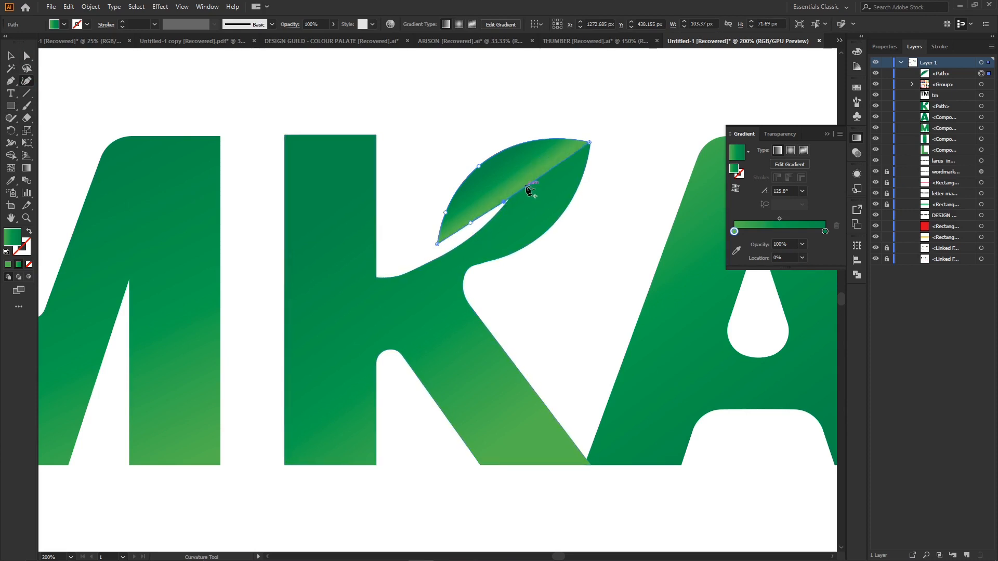
{"action": "left_click_drag", "start_coordinate": [526, 186], "coordinate": [526, 169]}
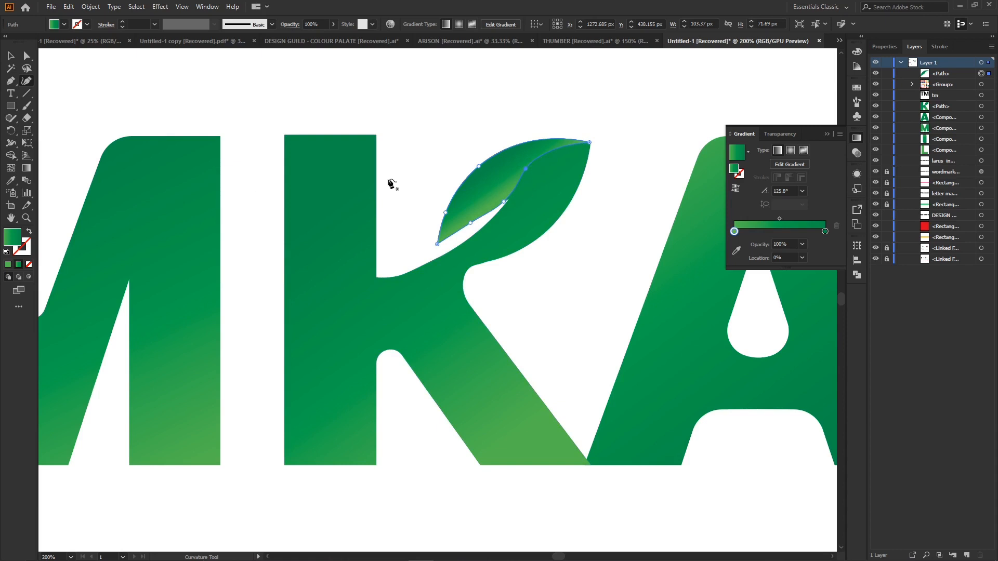
Redirect the upper leaf half's gradient to about 6°, from light green at its lower left end to dark green near the middle
{"action": "left_click", "coordinate": [11, 55]}
{"action": "left_click", "coordinate": [27, 168]}
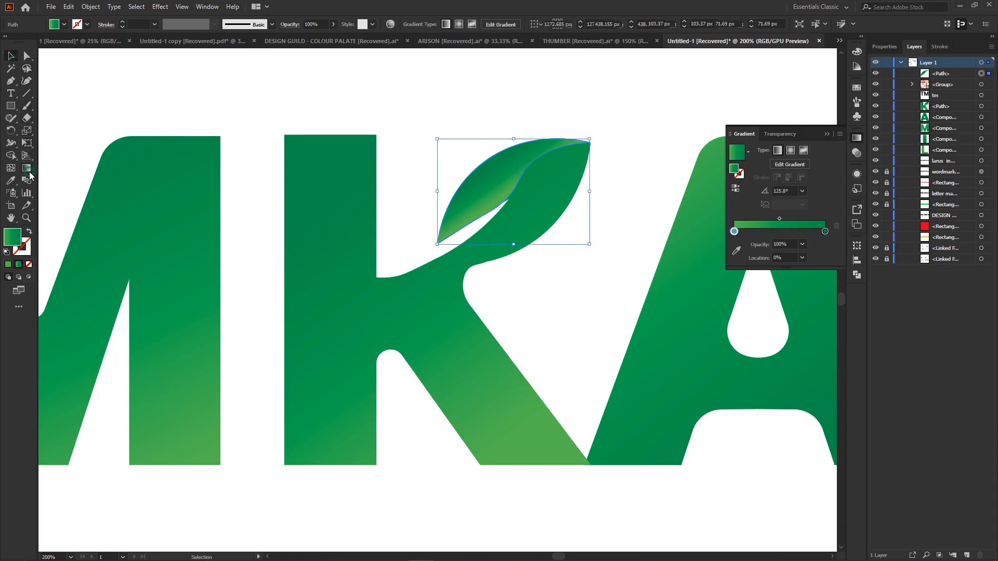
{"action": "left_click_drag", "start_coordinate": [471, 204], "coordinate": [573, 123]}
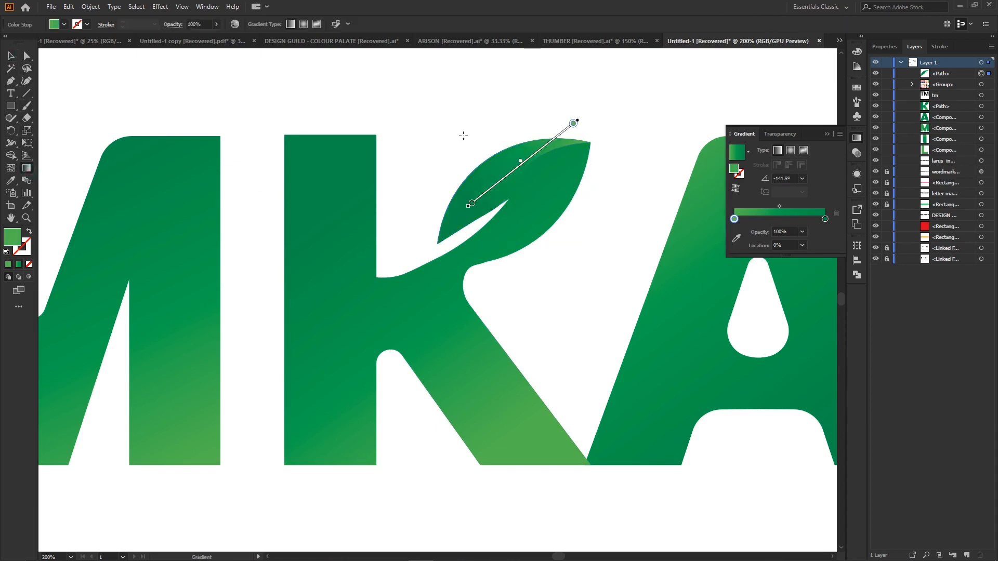
{"action": "left_click_drag", "start_coordinate": [430, 212], "coordinate": [614, 139]}
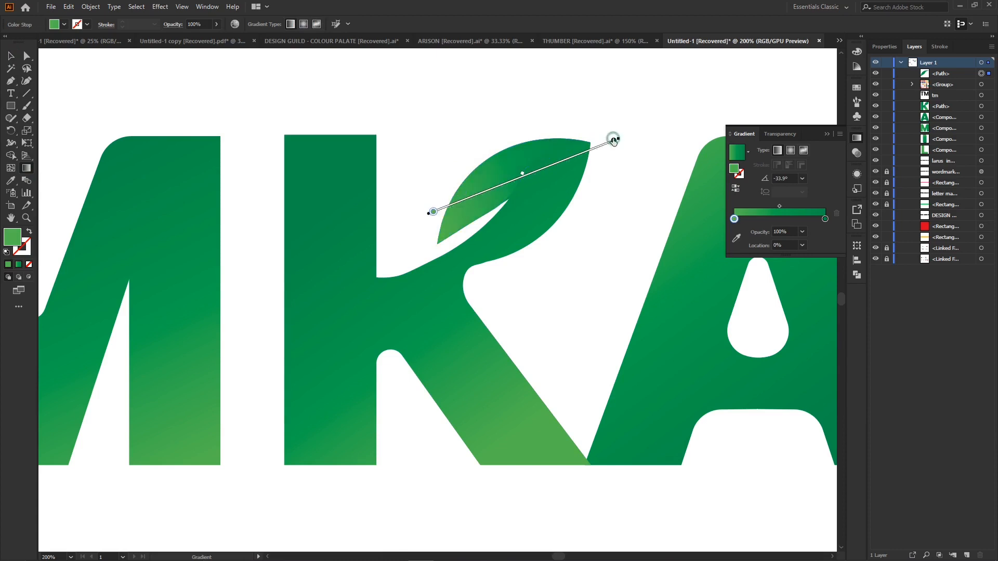
{"action": "left_click_drag", "start_coordinate": [437, 197], "coordinate": [532, 186]}
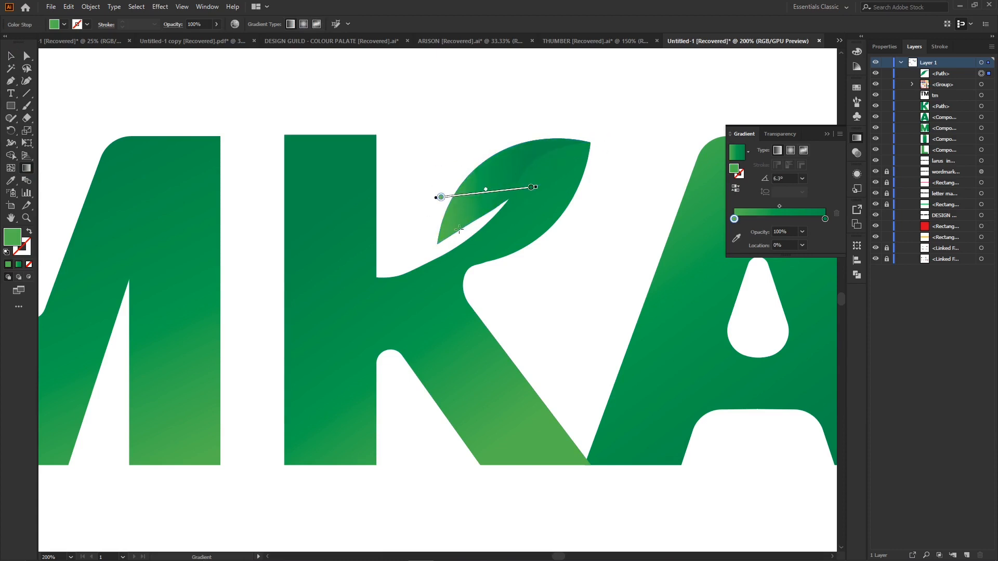
Redirect the K's gradient to about -154°, from light green beyond the leaf's tip to dark green in the K's stem
{"action": "left_click", "coordinate": [27, 56]}
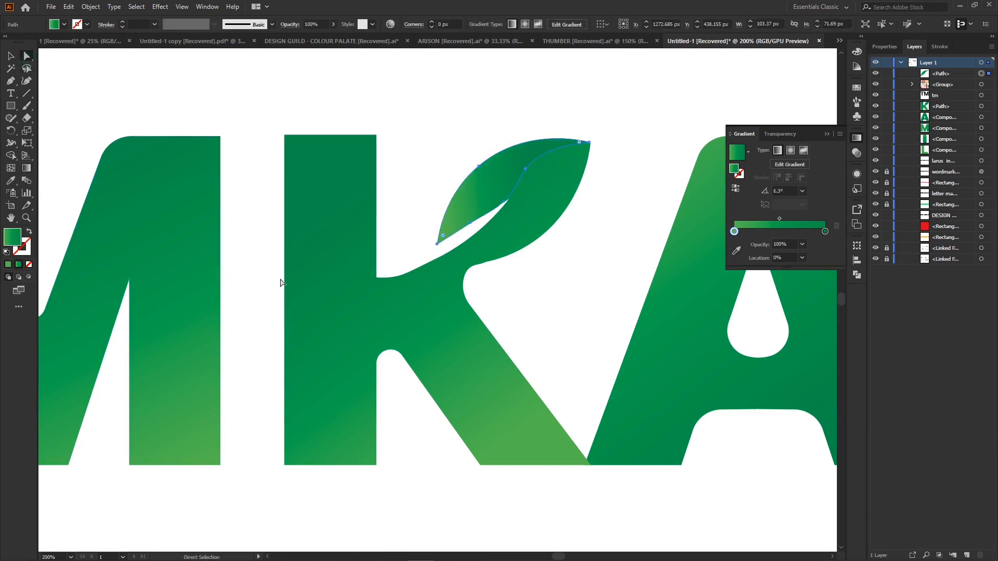
{"action": "left_click", "coordinate": [306, 260]}
{"action": "left_click", "coordinate": [27, 168]}
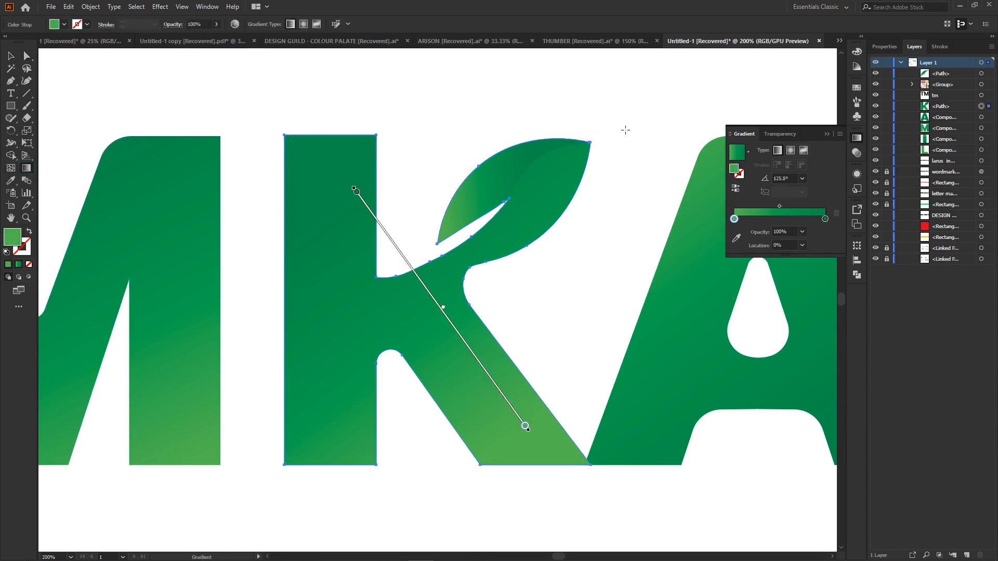
{"action": "left_click_drag", "start_coordinate": [654, 198], "coordinate": [355, 339]}
{"action": "mouse_move", "coordinate": [576, 105]}
{"action": "left_mouse_down"}
{"action": "mouse_move", "coordinate": [245, 416]}
{"action": "mouse_move", "coordinate": [270, 460]}
{"action": "left_mouse_up"}
{"action": "left_click_drag", "start_coordinate": [314, 293], "coordinate": [341, 348]}
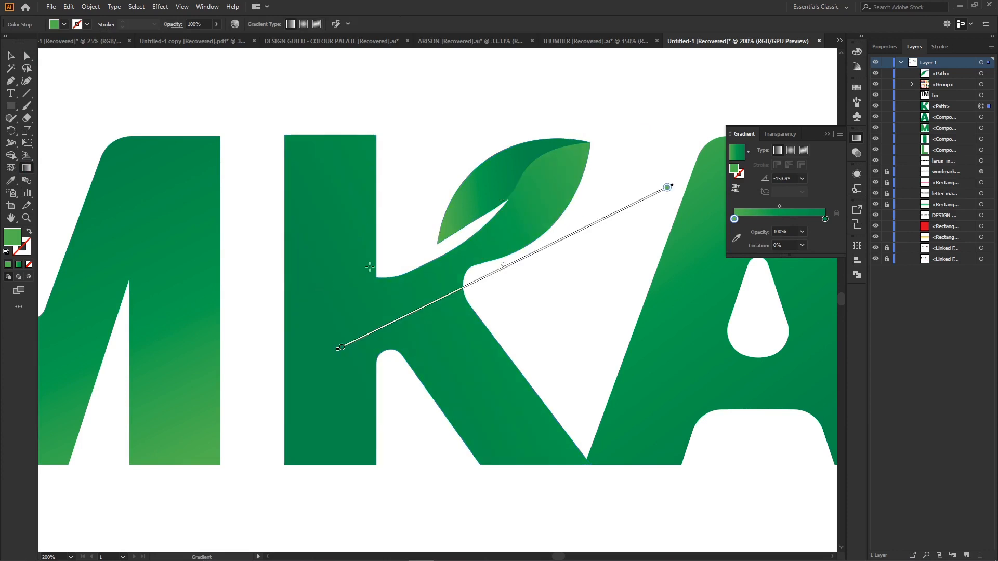
Deselect the K and examine the gradients across the whole LIMKA logo on its artboard
{"action": "left_click", "coordinate": [10, 56]}
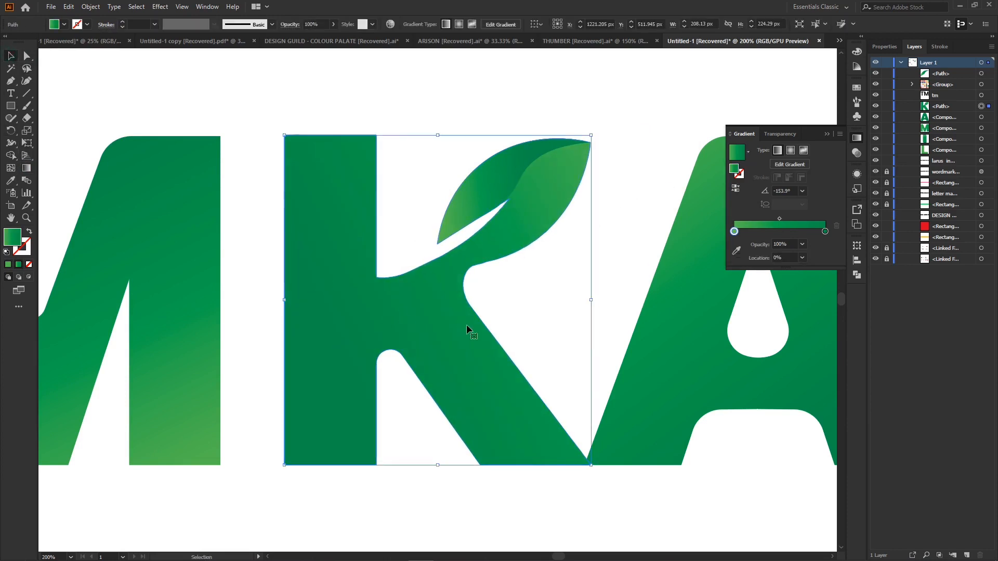
{"action": "left_click", "coordinate": [616, 246]}
{"action": "key", "text": "ctrl+minus"}
{"action": "key", "text": "ctrl+minus"}
{"action": "key", "text": "ctrl+minus"}
{"action": "key", "text": "ctrl+minus"}
{"action": "key", "text": "ctrl+minus"}
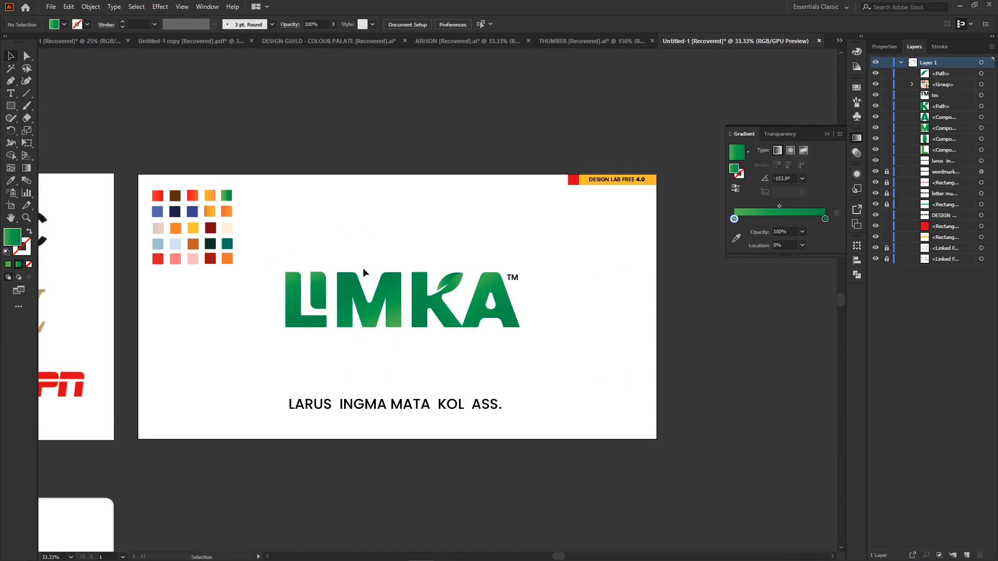
{"action": "key", "text": "ctrl+plus"}
{"action": "key", "text": "ctrl+plus"}
{"action": "key", "text": "ctrl+plus"}
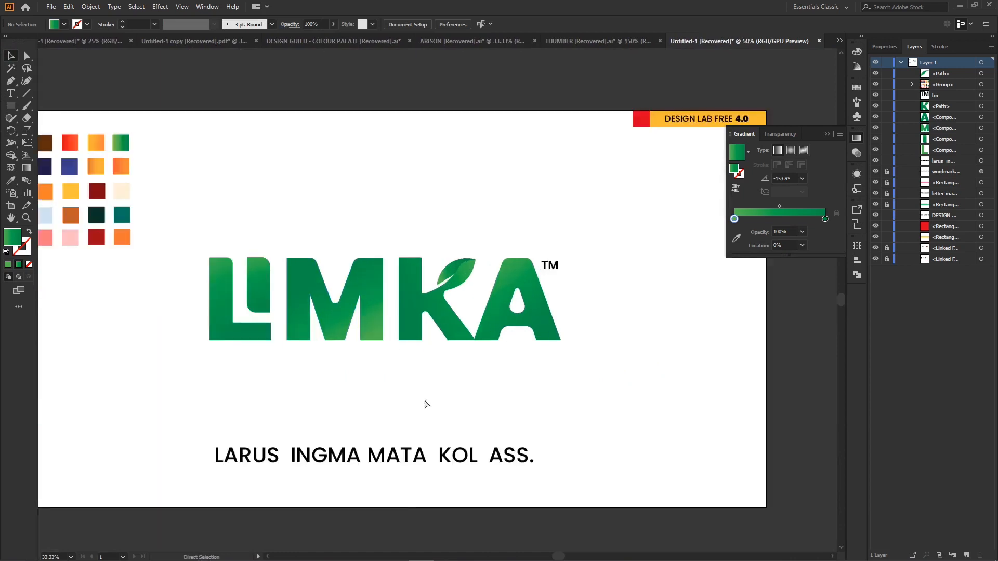
Draw a closed triangle about 88 by 216 px with the Pen tool, covering the I's upper right half along its diagonal
{"action": "scroll", "coordinate": [421, 404], "scroll_direction": "left", "scroll_amount": 10}
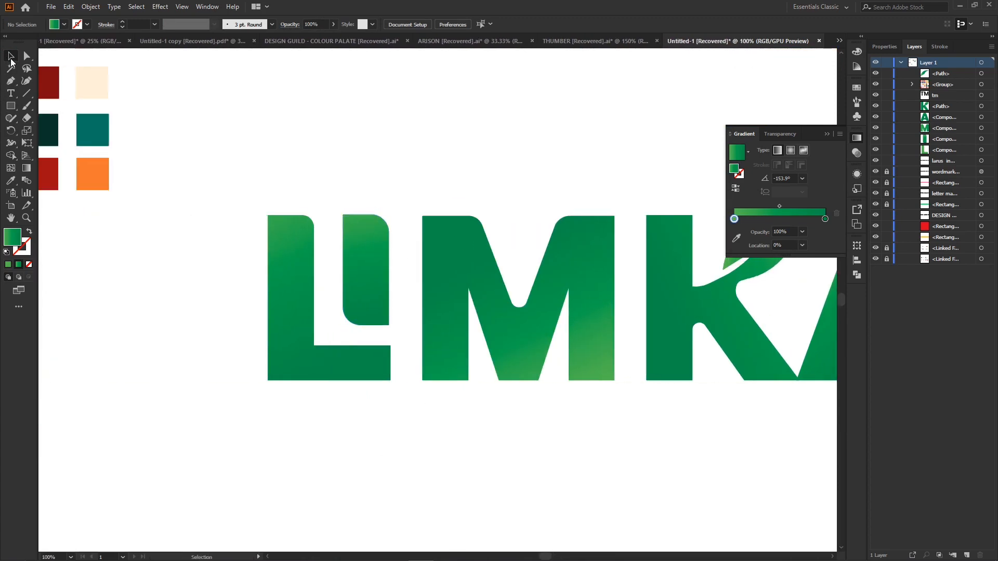
{"action": "left_click", "coordinate": [26, 84]}
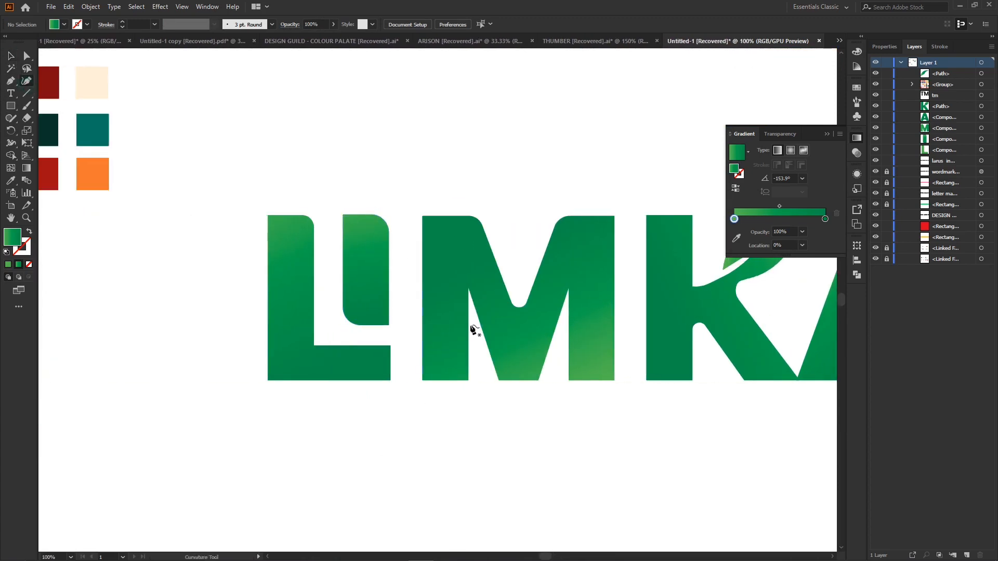
{"action": "left_click", "coordinate": [342, 210]}
{"action": "left_click", "coordinate": [10, 80]}
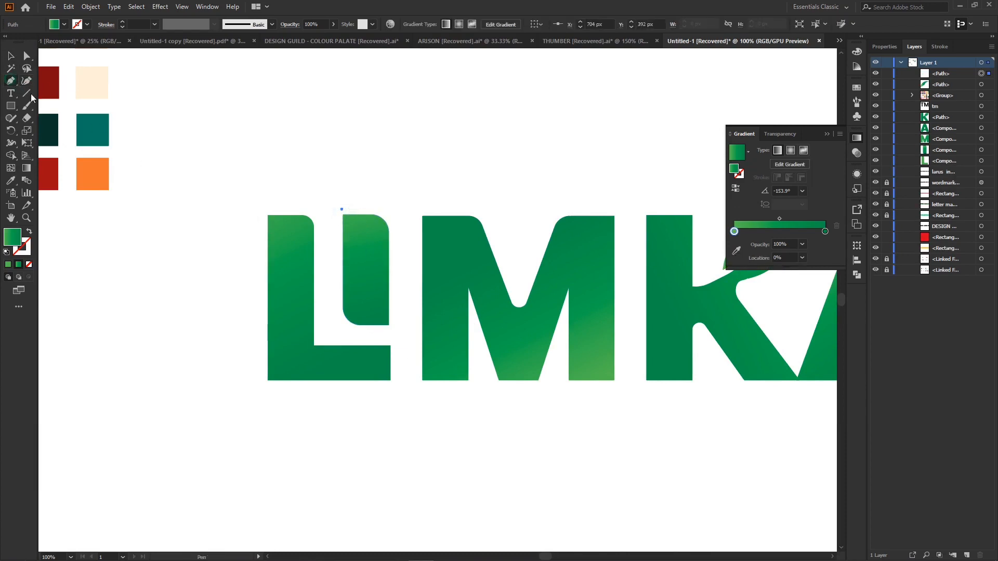
{"action": "left_click", "coordinate": [339, 212]}
{"action": "left_click", "coordinate": [389, 327]}
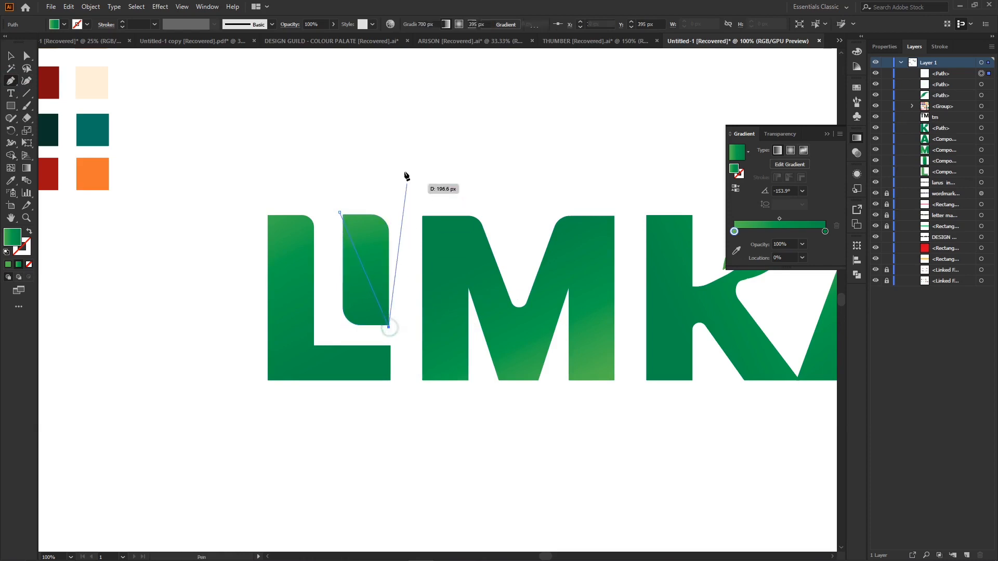
{"action": "left_click", "coordinate": [403, 168]}
{"action": "left_click", "coordinate": [339, 212]}
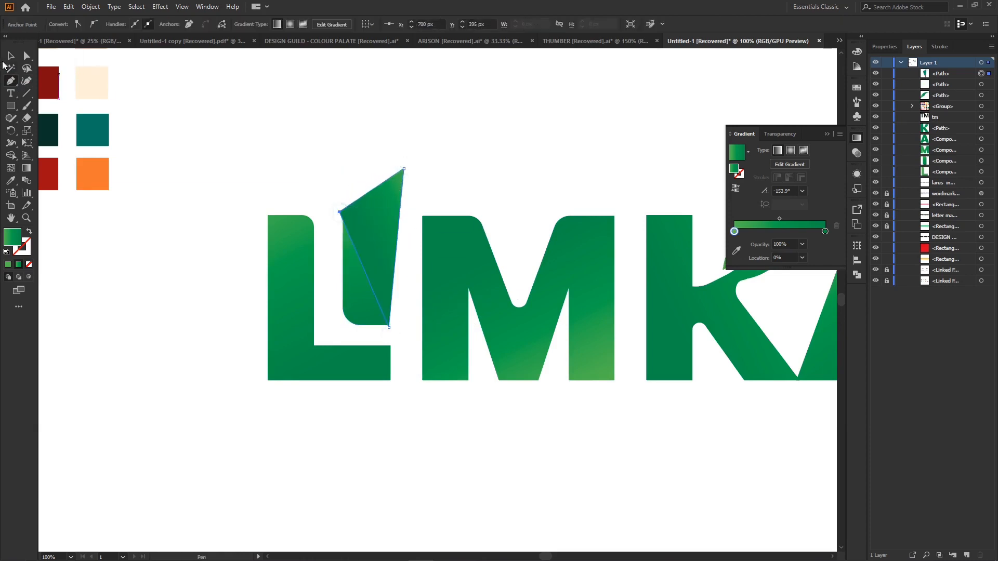
Remove the part of the triangle extending above and beside the I with the Shape Builder, then deselect
{"action": "left_click", "coordinate": [10, 56]}
{"action": "left_click", "coordinate": [361, 306]}
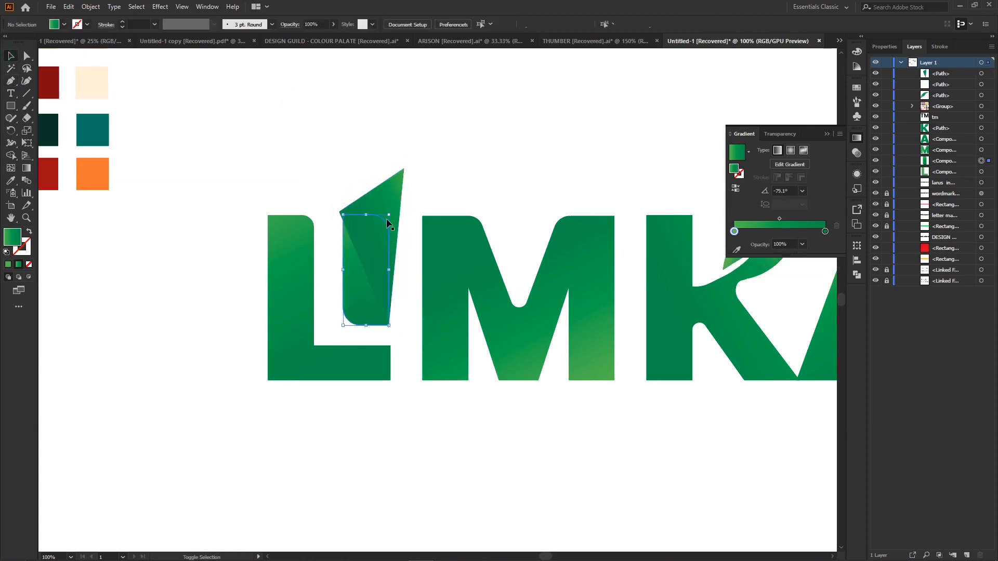
{"action": "left_click", "coordinate": [385, 218], "text": "shift"}
{"action": "left_click", "coordinate": [11, 155]}
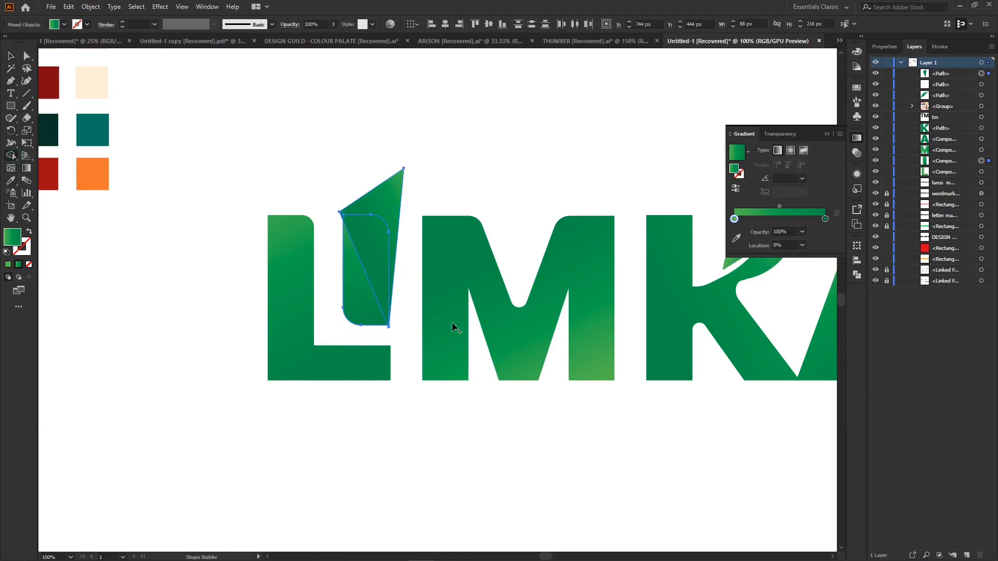
{"action": "left_click", "coordinate": [392, 196], "text": "alt"}
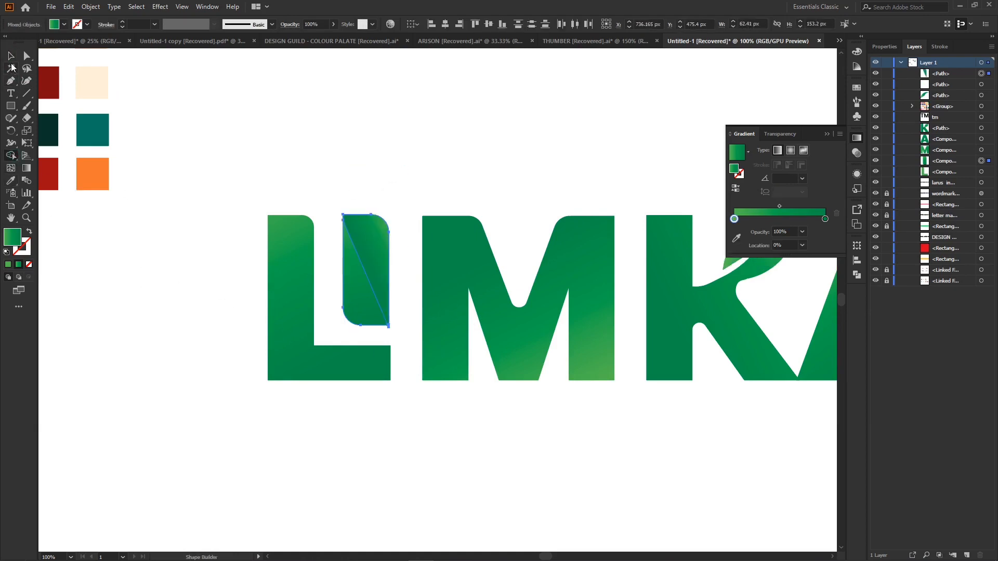
{"action": "left_click", "coordinate": [11, 57]}
{"action": "left_click", "coordinate": [517, 133]}
Bend the diagonal edge of the I's upper right piece outward into a leaf-like curve using the Curvature tool
{"action": "left_click", "coordinate": [374, 237]}
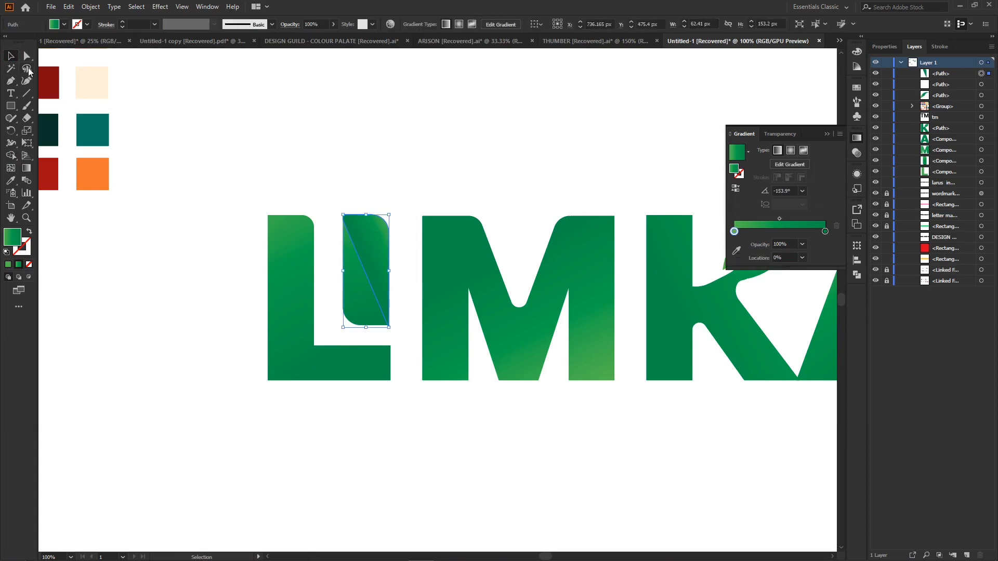
{"action": "left_click", "coordinate": [26, 81]}
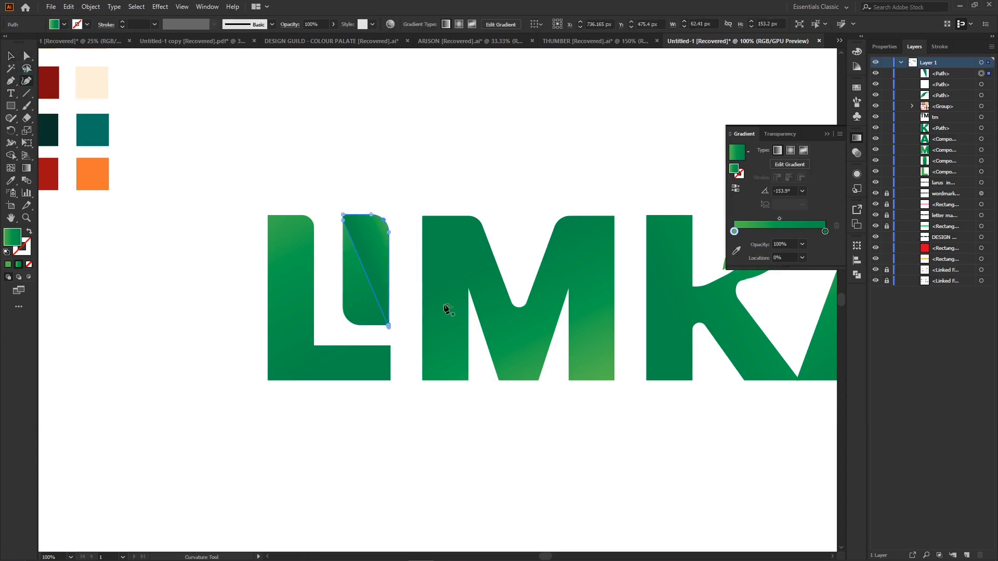
{"action": "left_click_drag", "start_coordinate": [364, 263], "coordinate": [370, 255]}
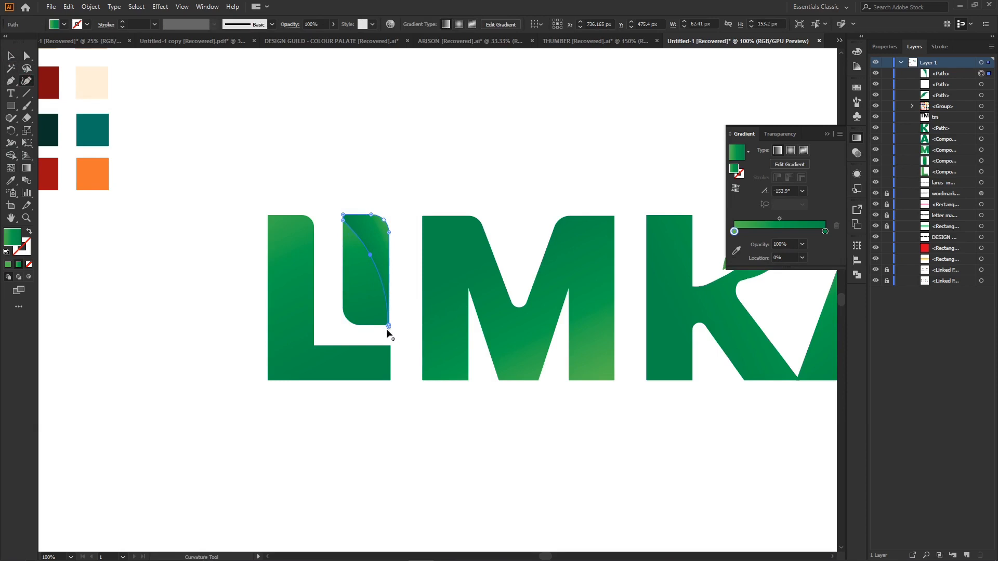
Redirect the I's upper right piece's gradient to about -76°, light green above to dark green below, and shift its midpoint toward light green
{"action": "left_click", "coordinate": [11, 55]}
{"action": "left_click", "coordinate": [25, 170]}
{"action": "left_click_drag", "start_coordinate": [336, 166], "coordinate": [388, 368]}
{"action": "left_click_drag", "start_coordinate": [381, 184], "coordinate": [366, 266]}
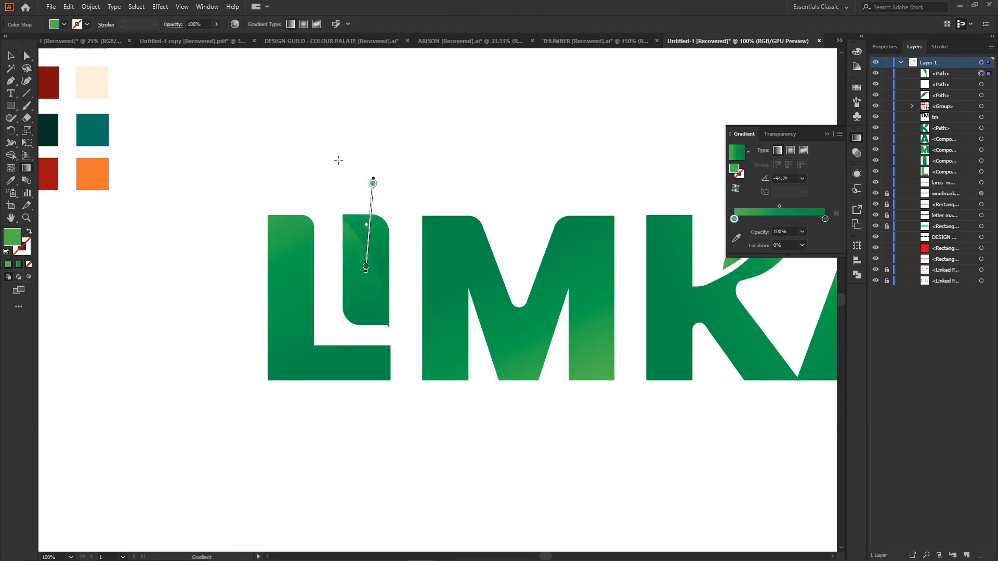
{"action": "left_click_drag", "start_coordinate": [336, 152], "coordinate": [390, 289]}
{"action": "mouse_move", "coordinate": [372, 166]}
{"action": "left_mouse_down"}
{"action": "mouse_move", "coordinate": [383, 351]}
{"action": "mouse_move", "coordinate": [372, 352]}
{"action": "left_mouse_up"}
{"action": "left_click_drag", "start_coordinate": [352, 174], "coordinate": [391, 325]}
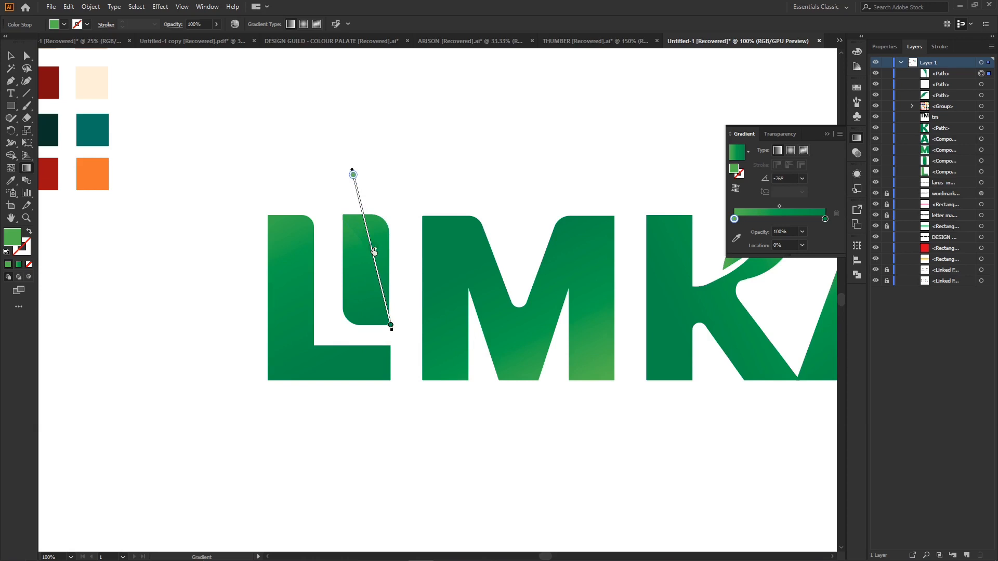
{"action": "left_click_drag", "start_coordinate": [375, 227], "coordinate": [373, 227]}
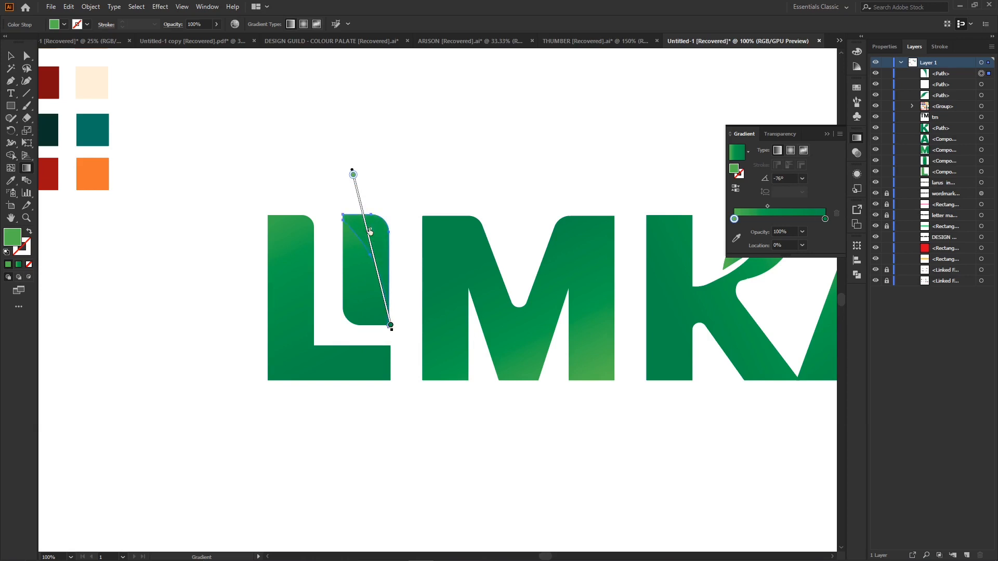
{"action": "left_click", "coordinate": [11, 56]}
{"action": "left_click", "coordinate": [365, 153]}
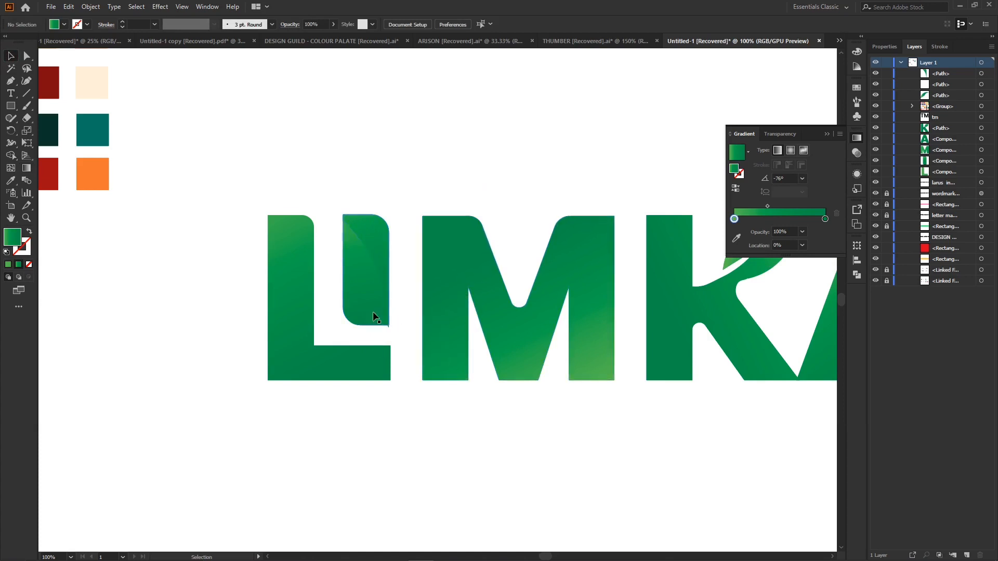
Select both parts of the I and remove the small spike below its lower right corner with the Shape Builder
{"action": "key", "text": "a"}
{"action": "left_click_drag", "start_coordinate": [342, 191], "coordinate": [400, 335]}
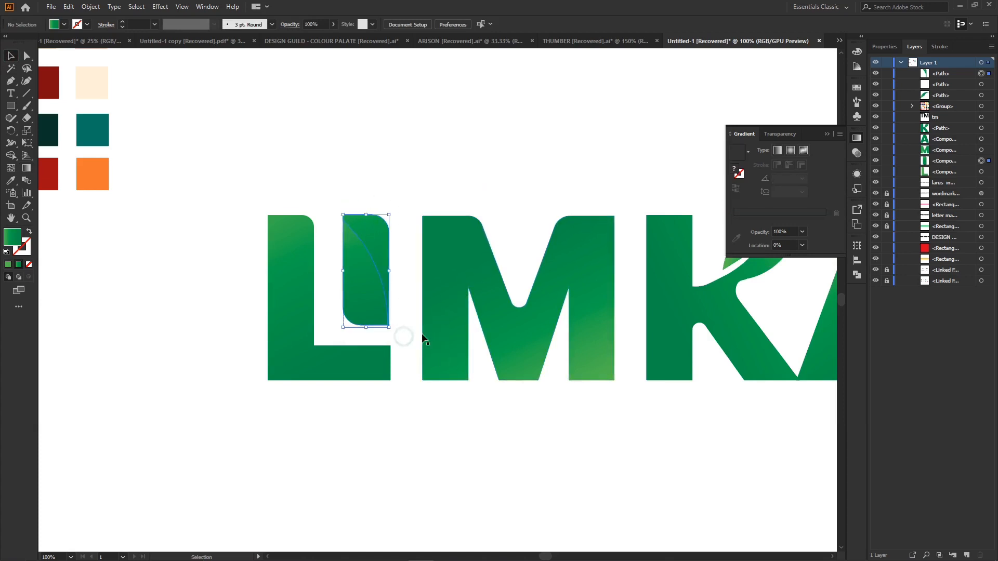
{"action": "key", "text": "ctrl+plus"}
{"action": "key", "text": "ctrl+plus"}
{"action": "key", "text": "ctrl+plus"}
{"action": "key", "text": "ctrl+plus"}
{"action": "key", "text": "ctrl+plus"}
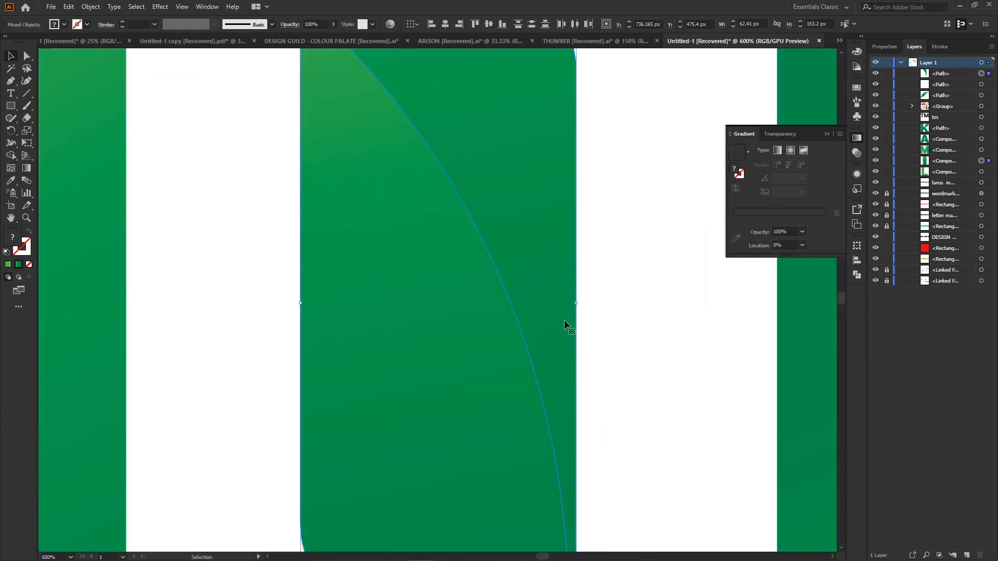
{"action": "scroll", "coordinate": [575, 338], "scroll_direction": "down", "scroll_amount": 3}
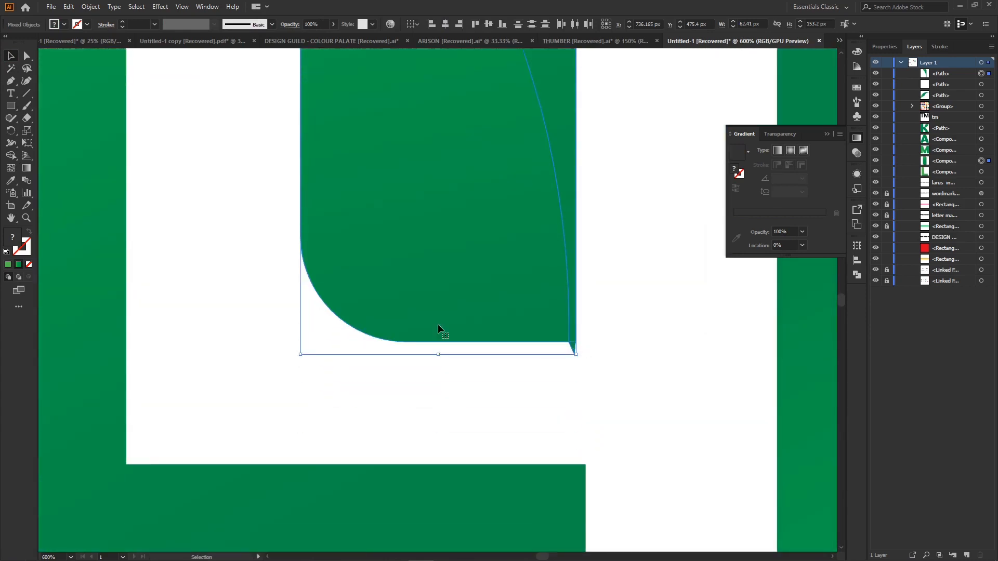
{"action": "left_click", "coordinate": [10, 160]}
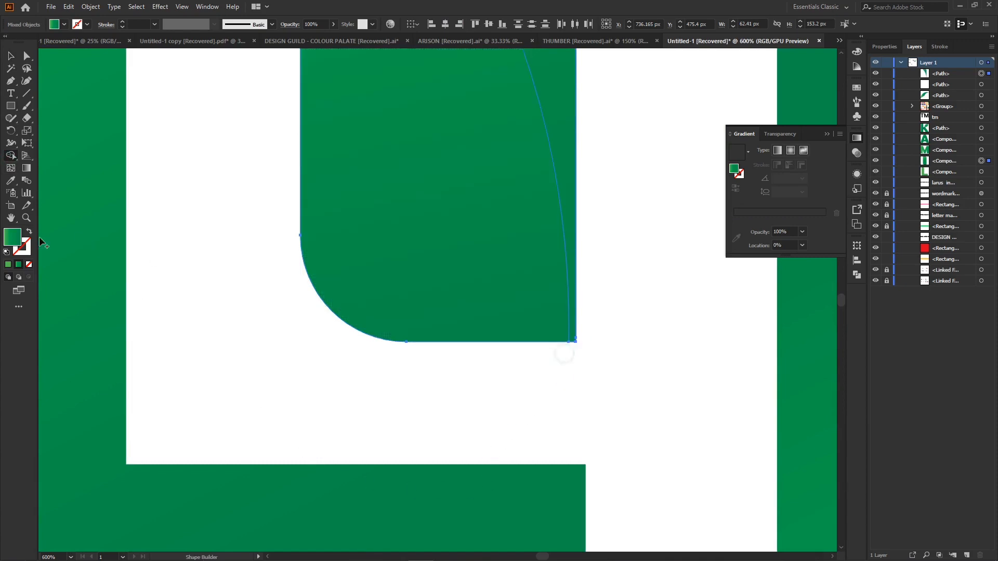
{"action": "left_click", "coordinate": [27, 53]}
{"action": "left_click", "coordinate": [195, 218]}
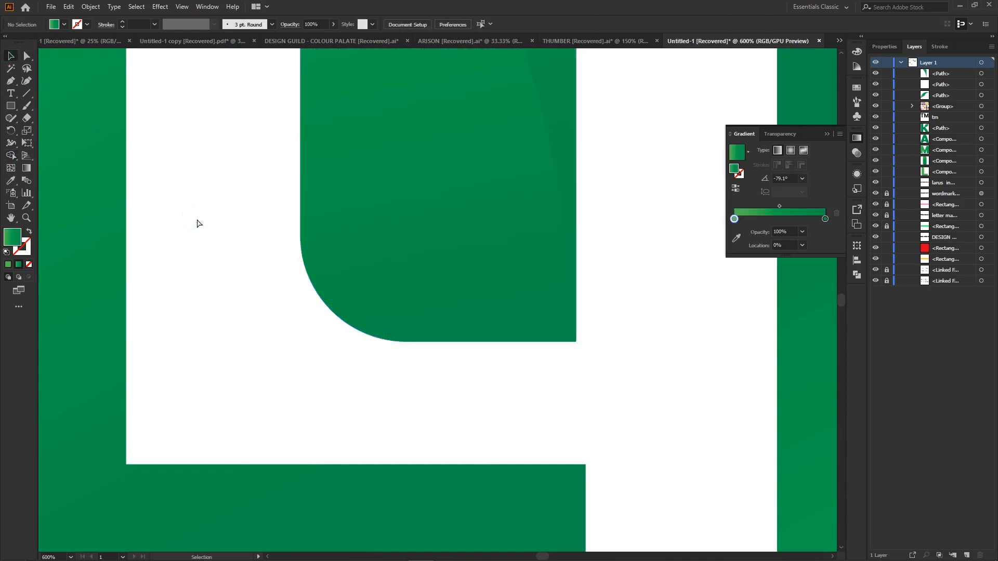
Examine how the two-part I looks beside the other letters of the logo
{"action": "key", "text": "ctrl+minus"}
{"action": "key", "text": "ctrl+minus"}
{"action": "key", "text": "ctrl+minus"}
{"action": "key", "text": "ctrl+minus"}
{"action": "key", "text": "ctrl+minus"}
{"action": "key", "text": "ctrl+minus"}
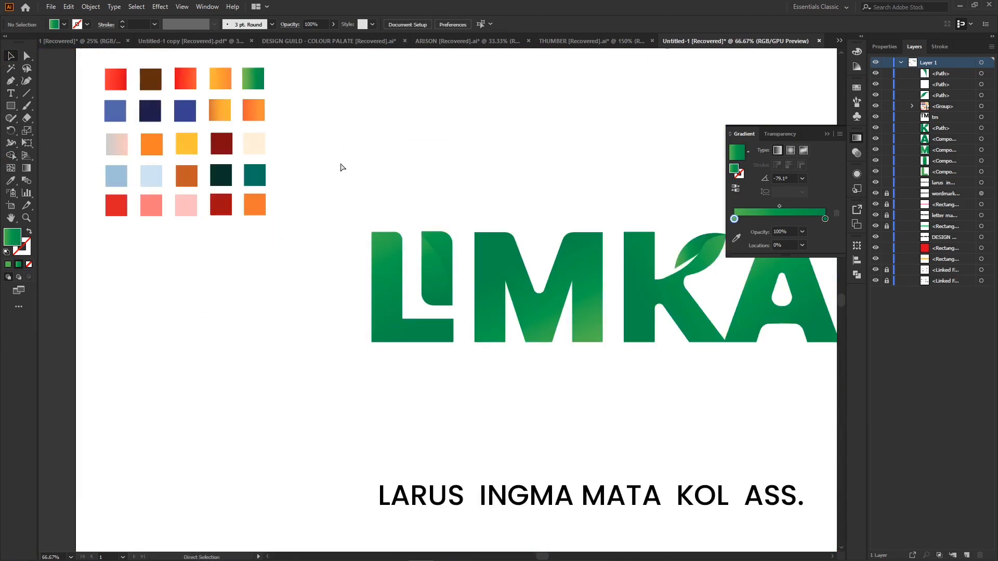
{"action": "scroll", "coordinate": [343, 169], "scroll_direction": "right", "scroll_amount": 5}
{"action": "left_click", "coordinate": [176, 252], "text": "ctrl"}
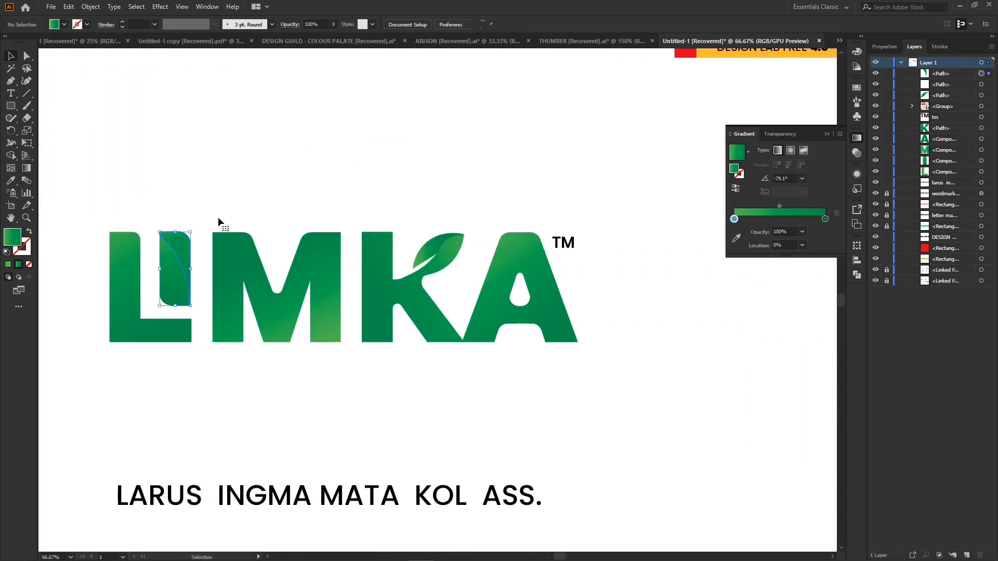
{"action": "left_click", "coordinate": [27, 55]}
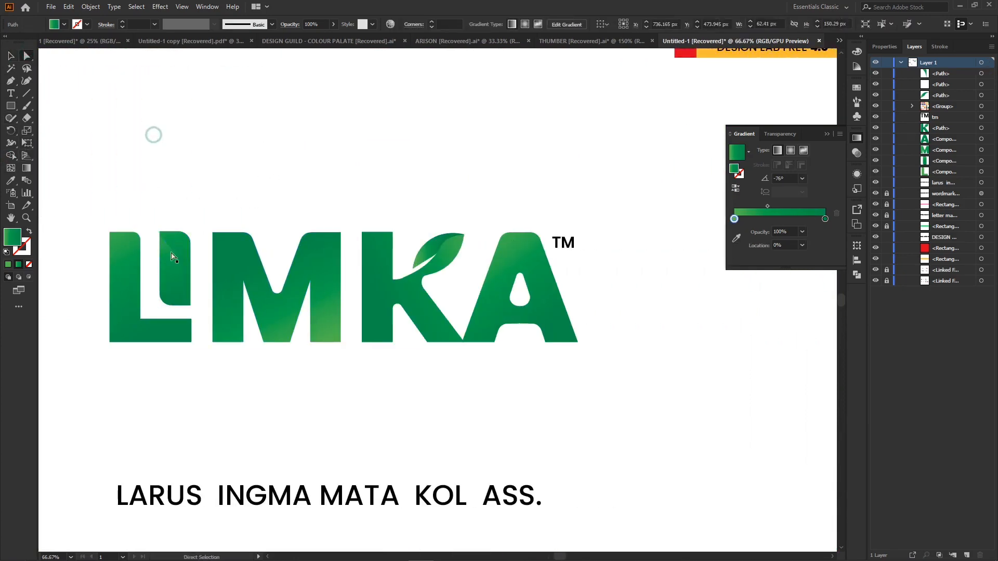
Try several gradient directions on the I's base shape, ending at about 110° with light green at its lower end
{"action": "left_click", "coordinate": [177, 275]}
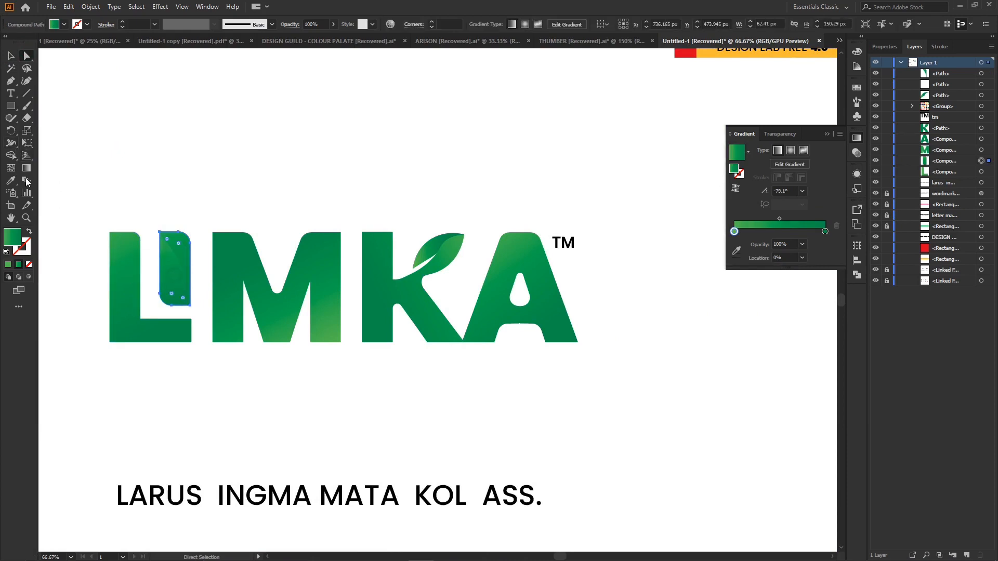
{"action": "left_click", "coordinate": [25, 167]}
{"action": "left_click_drag", "start_coordinate": [147, 224], "coordinate": [199, 314]}
{"action": "mouse_move", "coordinate": [207, 234]}
{"action": "left_mouse_down"}
{"action": "mouse_move", "coordinate": [156, 300]}
{"action": "mouse_move", "coordinate": [215, 236]}
{"action": "left_mouse_up"}
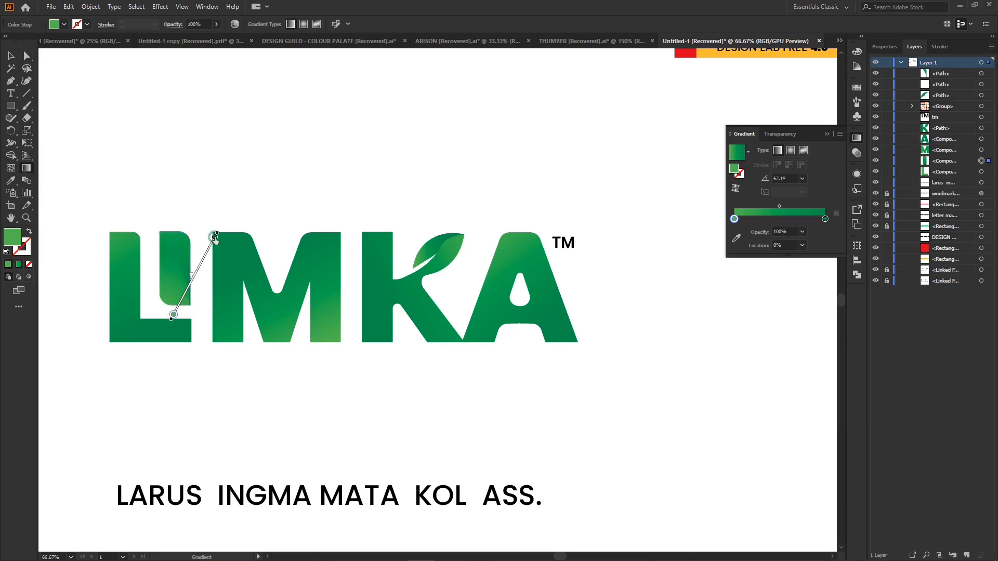
{"action": "left_click_drag", "start_coordinate": [156, 306], "coordinate": [184, 269]}
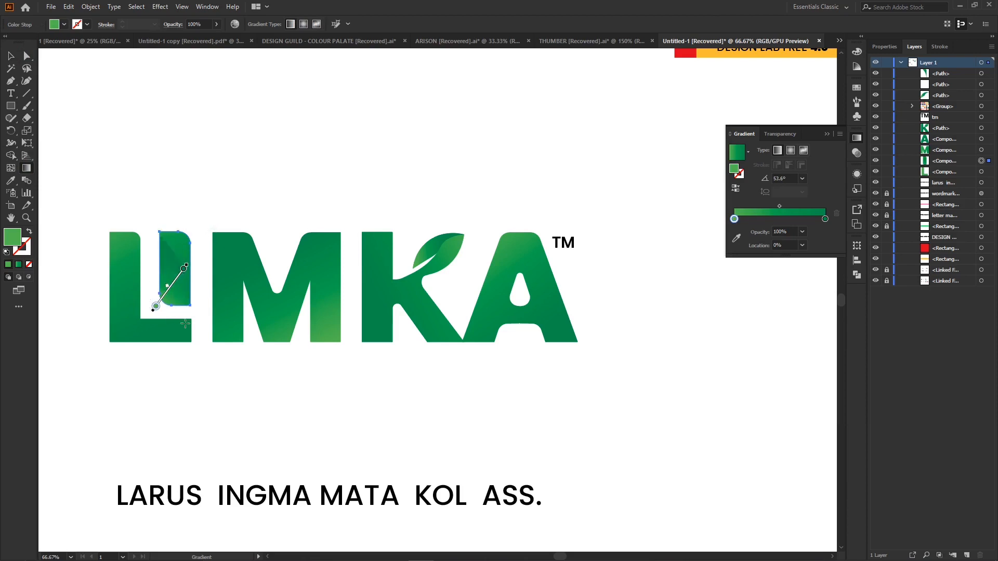
{"action": "mouse_move", "coordinate": [194, 210]}
{"action": "left_mouse_down"}
{"action": "mouse_move", "coordinate": [173, 300]}
{"action": "mouse_move", "coordinate": [158, 207]}
{"action": "left_mouse_up"}
{"action": "mouse_move", "coordinate": [192, 336]}
{"action": "left_mouse_down"}
{"action": "mouse_move", "coordinate": [168, 206]}
{"action": "mouse_move", "coordinate": [146, 209]}
{"action": "left_mouse_up"}
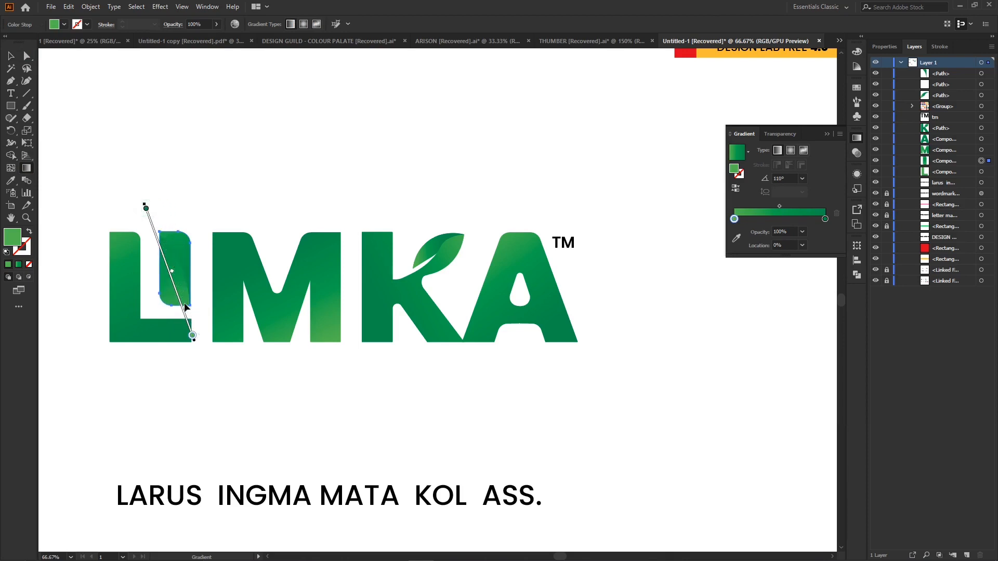
{"action": "mouse_move", "coordinate": [186, 306]}
{"action": "left_mouse_down"}
{"action": "mouse_move", "coordinate": [166, 227]}
{"action": "mouse_move", "coordinate": [174, 256]}
{"action": "left_mouse_up"}
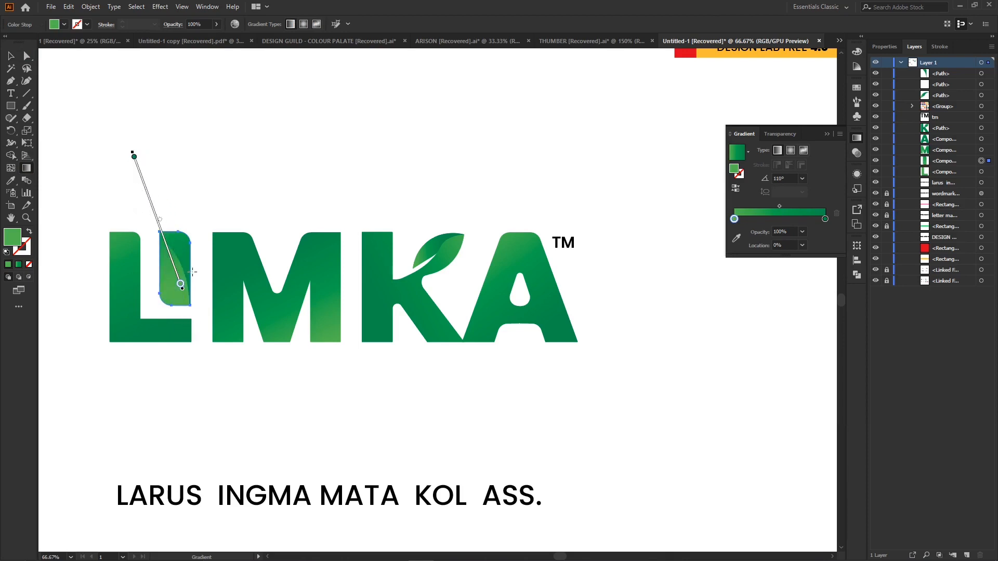
{"action": "key", "text": "v"}
{"action": "left_click", "coordinate": [254, 155]}
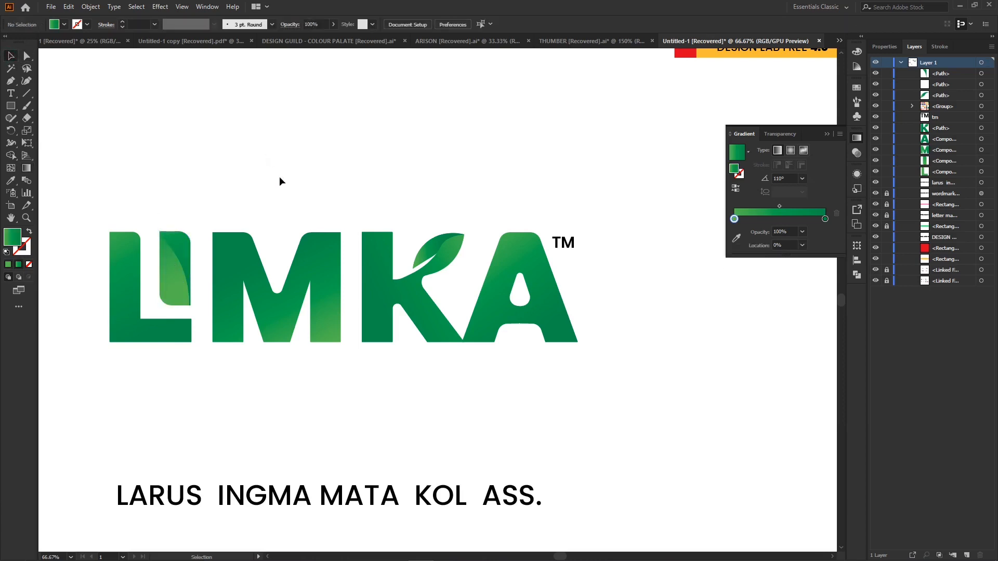
Redirect the I's base gradient to about -72°, from light green beyond its upper left corner to dark green at its lower end
{"action": "left_click", "coordinate": [176, 289]}
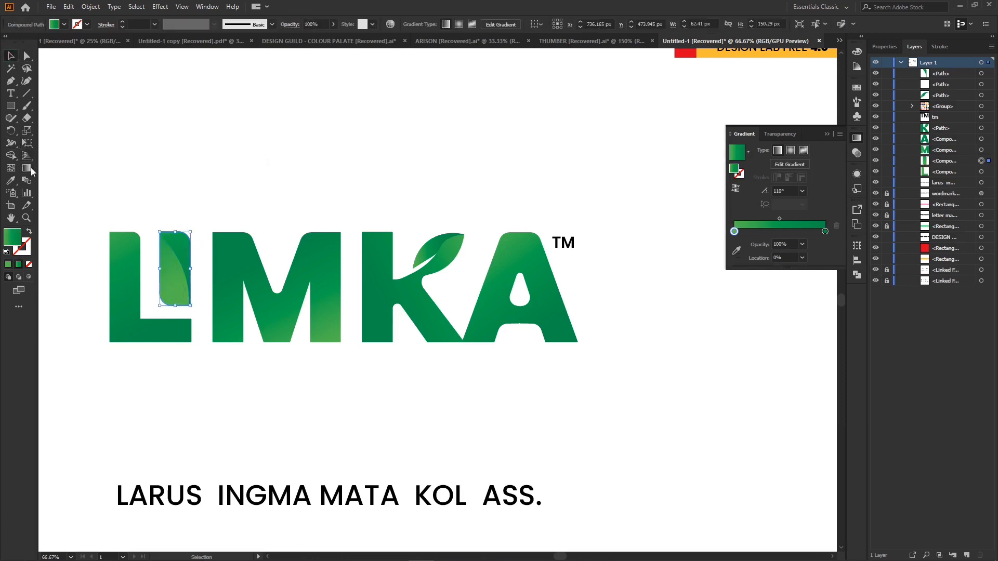
{"action": "left_click", "coordinate": [28, 172]}
{"action": "left_click_drag", "start_coordinate": [151, 237], "coordinate": [199, 330]}
{"action": "left_click_drag", "start_coordinate": [149, 209], "coordinate": [180, 301]}
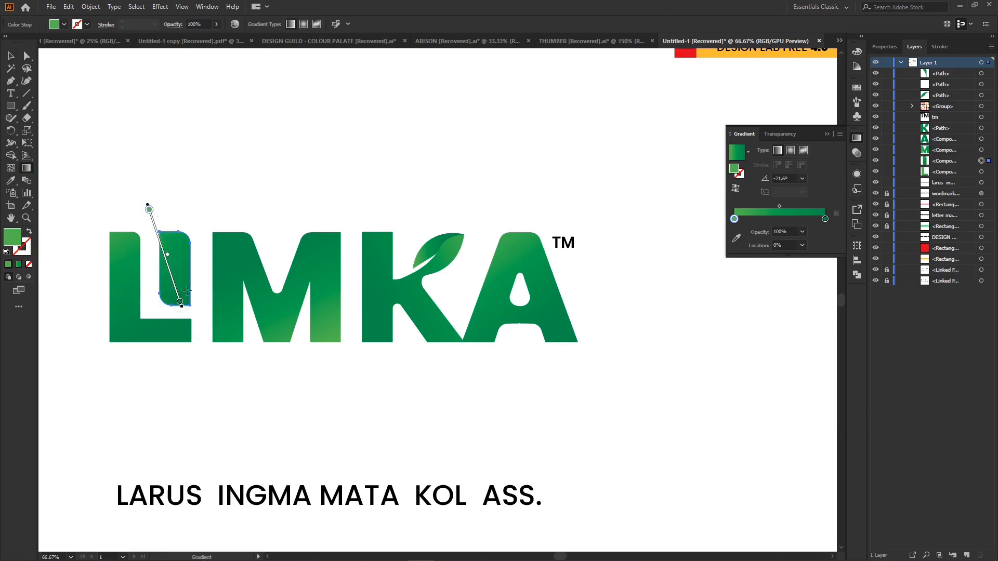
{"action": "left_click", "coordinate": [26, 56]}
{"action": "left_click", "coordinate": [206, 204]}
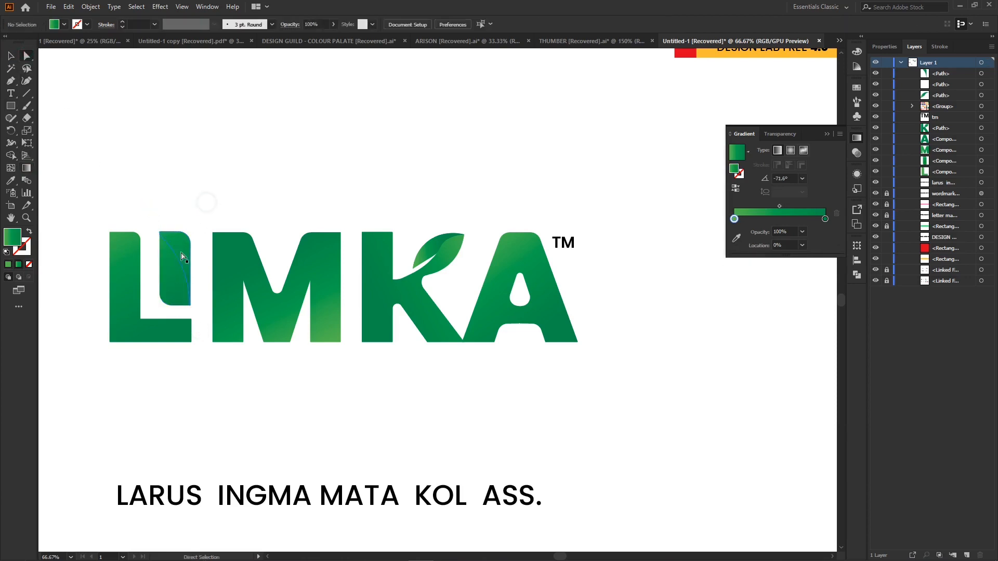
Redirect the gradient on the I's curved overlay shape to about 110°, with light green starting near its lower right edge
{"action": "left_click", "coordinate": [181, 253]}
{"action": "left_click", "coordinate": [25, 172]}
{"action": "left_click_drag", "start_coordinate": [154, 184], "coordinate": [185, 269]}
{"action": "left_click_drag", "start_coordinate": [208, 307], "coordinate": [159, 202]}
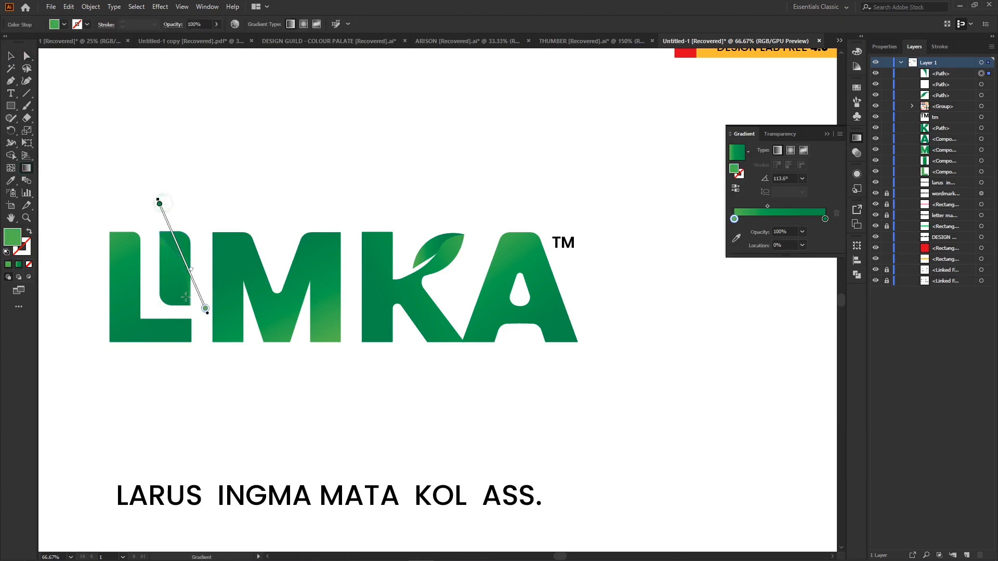
{"action": "left_click_drag", "start_coordinate": [177, 310], "coordinate": [175, 244]}
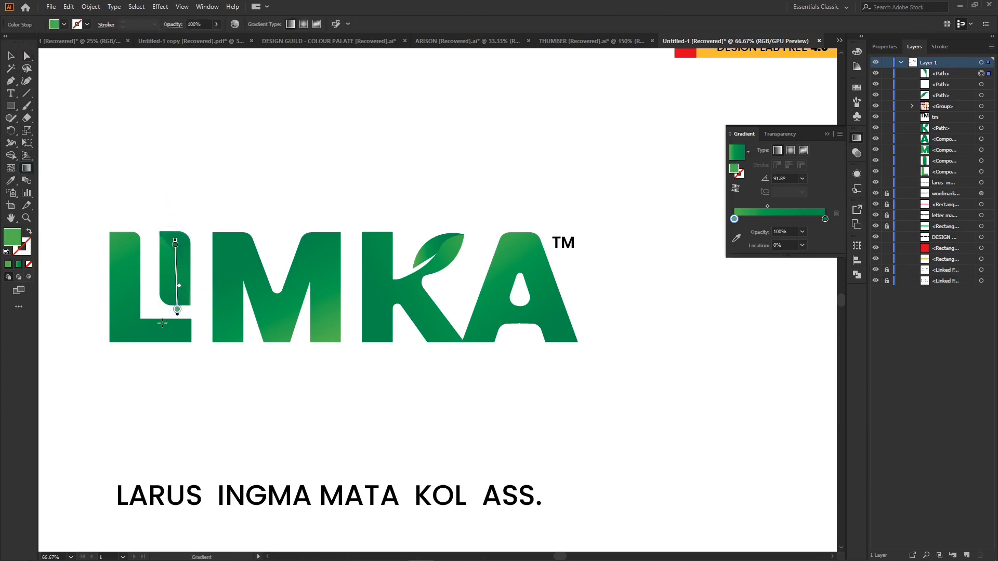
{"action": "left_click_drag", "start_coordinate": [194, 289], "coordinate": [132, 116]}
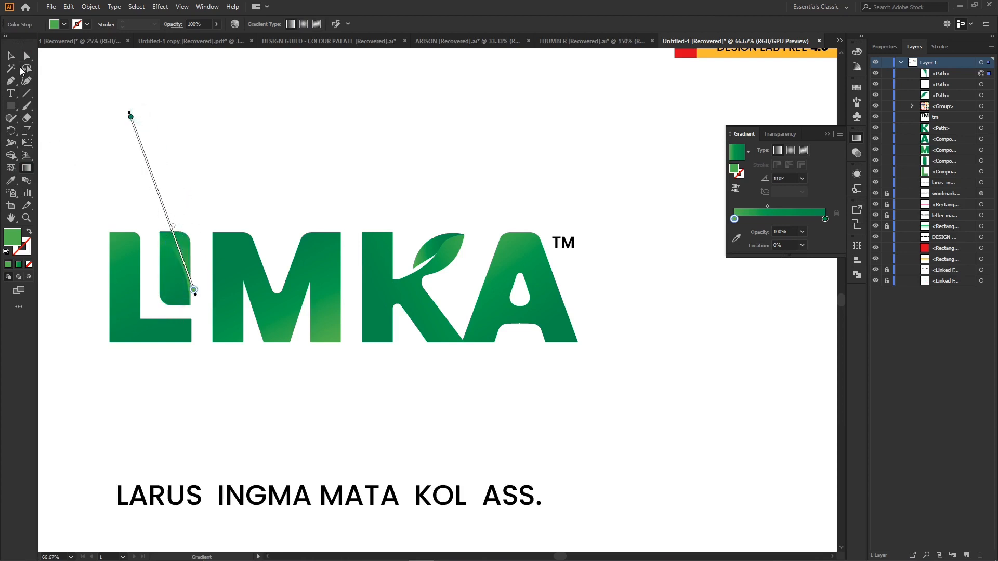
{"action": "left_click", "coordinate": [11, 56]}
{"action": "left_click", "coordinate": [280, 129]}
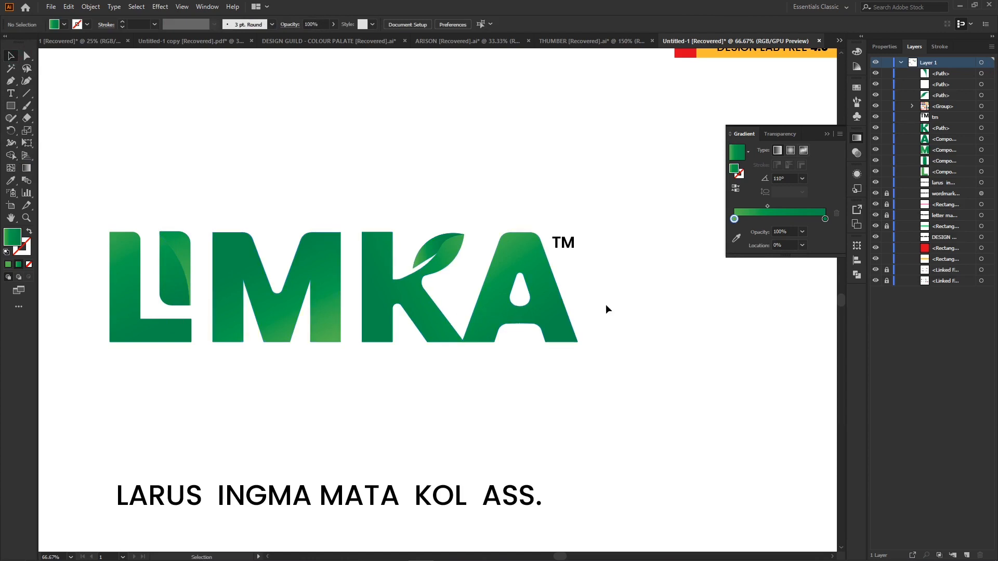
Examine the TM mark, the whole logo with its full-name line, and the neighbouring sheet of letter mark logos
{"action": "left_click", "coordinate": [570, 244]}
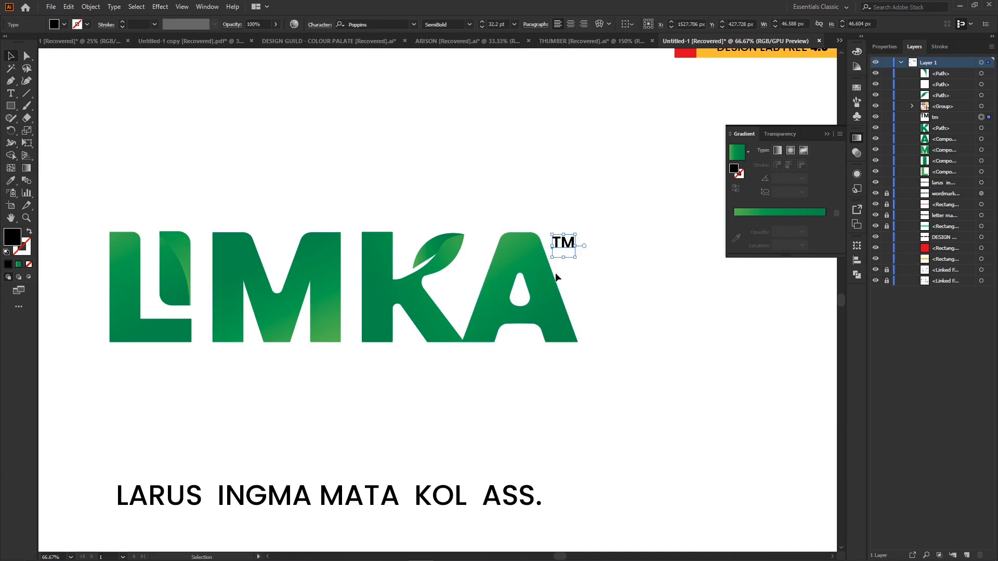
{"action": "key", "text": "ctrl+minus"}
{"action": "key", "text": "ctrl+minus"}
{"action": "scroll", "coordinate": [555, 277], "scroll_direction": "left", "scroll_amount": 3}
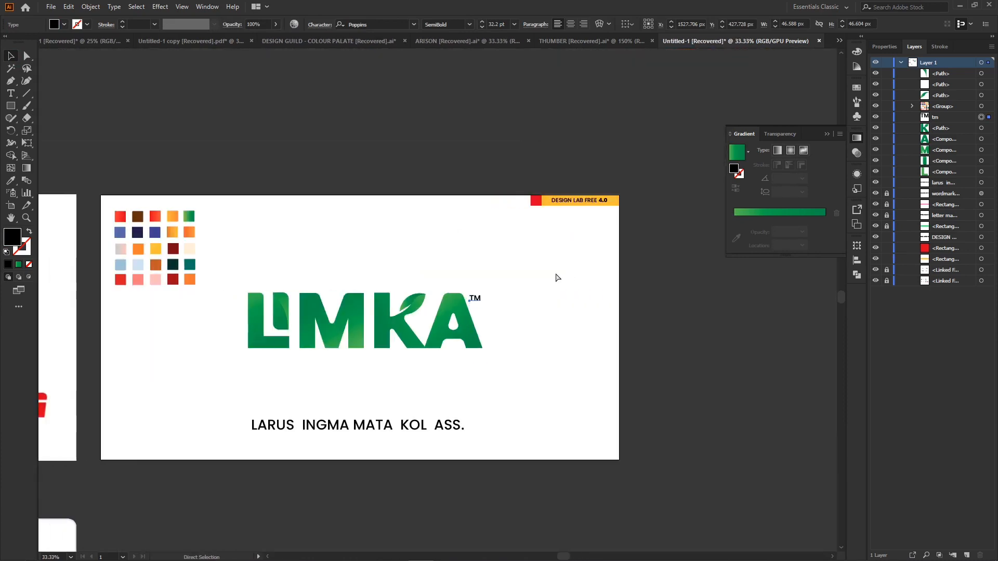
{"action": "left_click", "coordinate": [422, 420]}
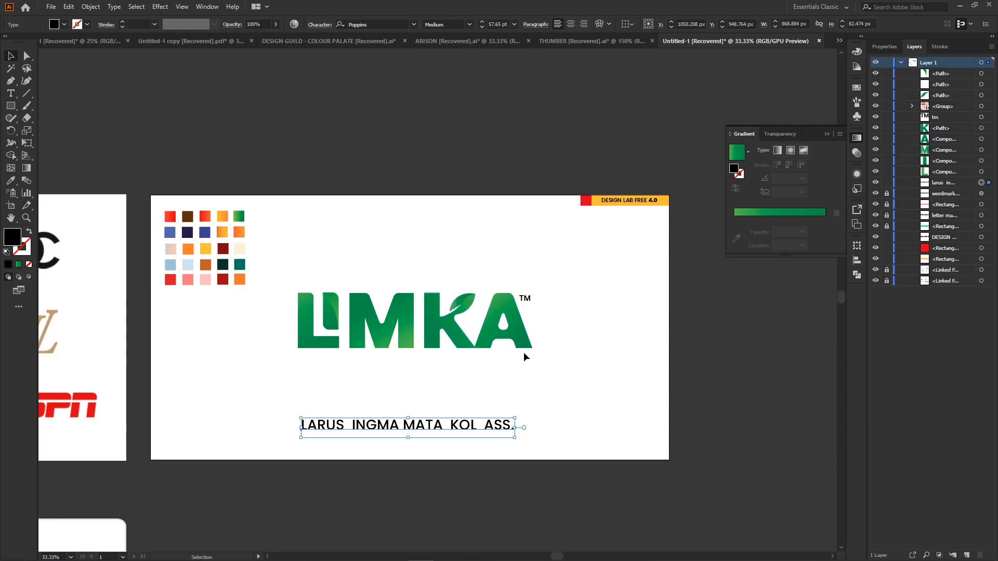
{"action": "scroll", "coordinate": [524, 354], "scroll_direction": "left", "scroll_amount": 6}
{"action": "key", "text": "ctrl+minus"}
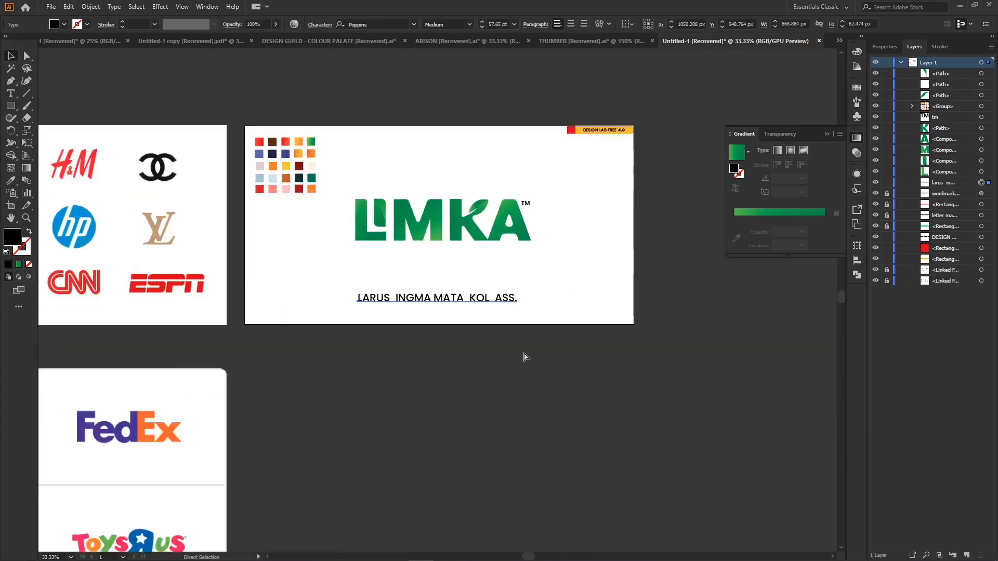
{"action": "key", "text": "ctrl+minus"}
{"action": "key", "text": "ctrl+minus"}
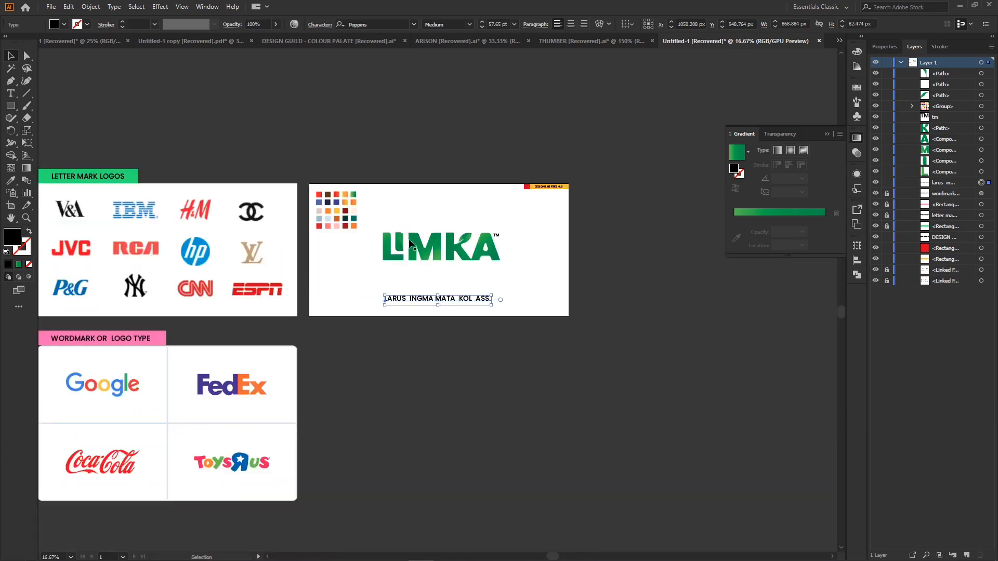
Duplicate the LIMKA logo onto the empty canvas below its artboard and cover the copy with a white (FFFFFF) rectangle of about 1305 × 715 px
{"action": "left_click_drag", "start_coordinate": [378, 223], "coordinate": [514, 280]}
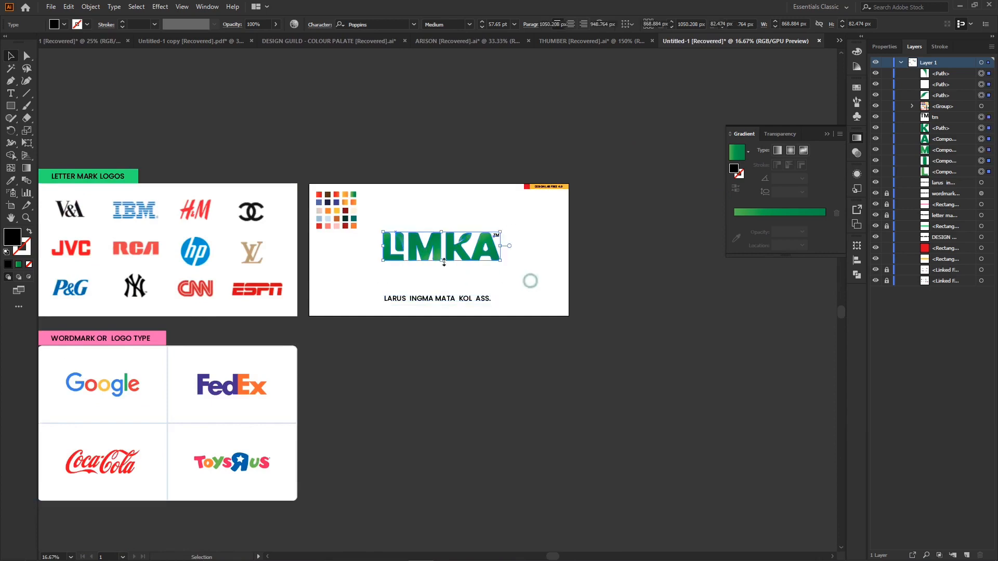
{"action": "left_click_drag", "start_coordinate": [431, 252], "coordinate": [541, 398]}
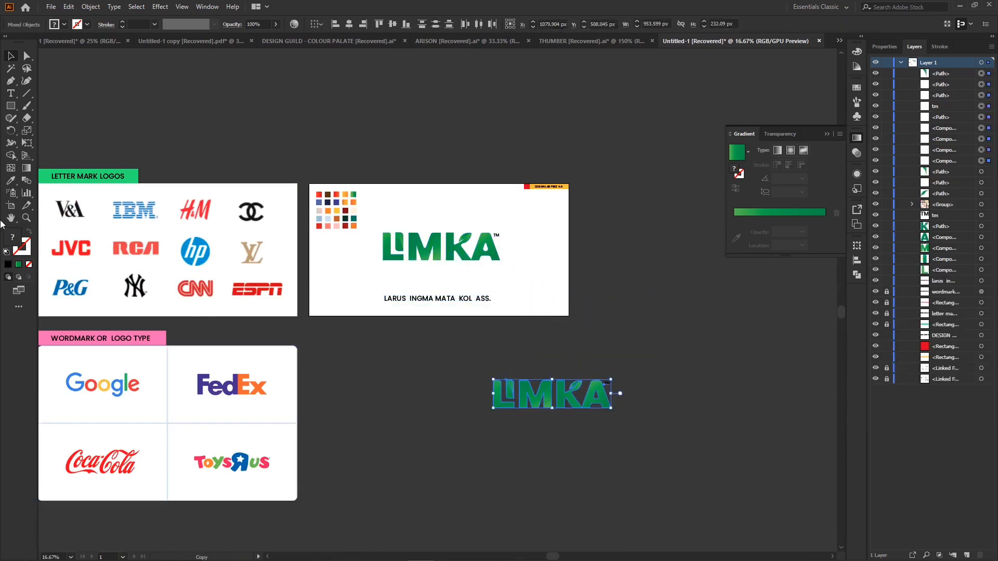
{"action": "left_click", "coordinate": [10, 106]}
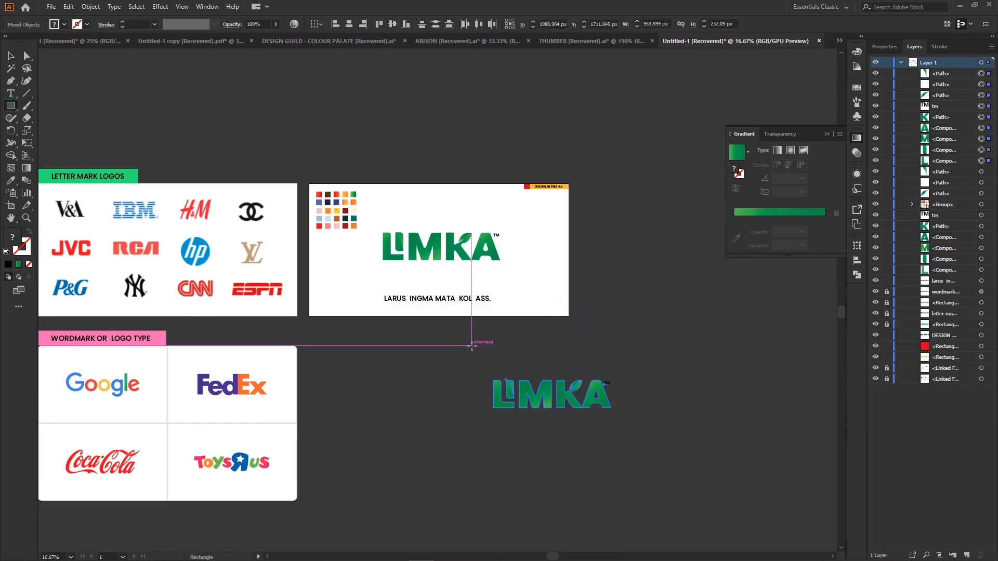
{"action": "left_click_drag", "start_coordinate": [471, 345], "coordinate": [632, 433]}
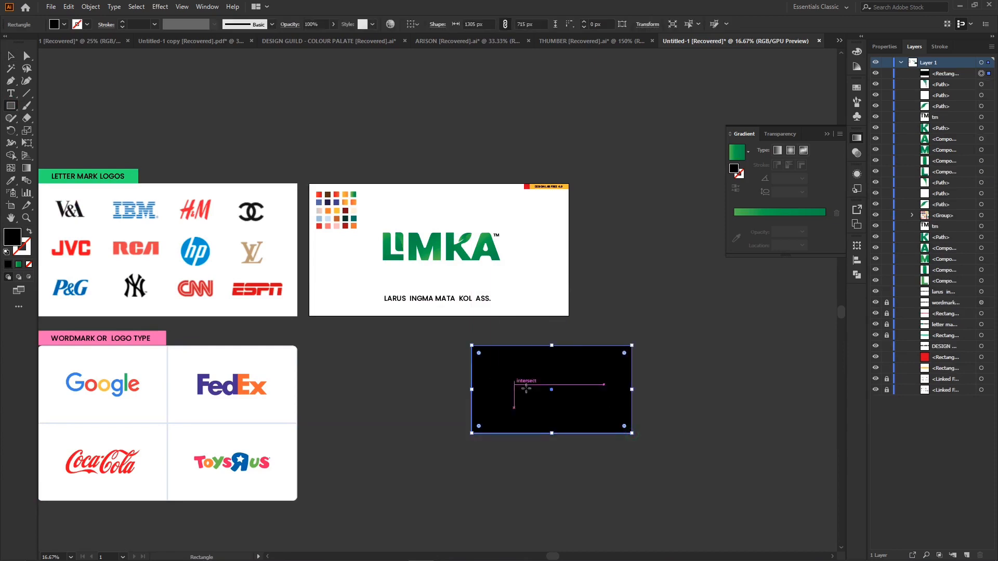
{"action": "double_click", "coordinate": [13, 237]}
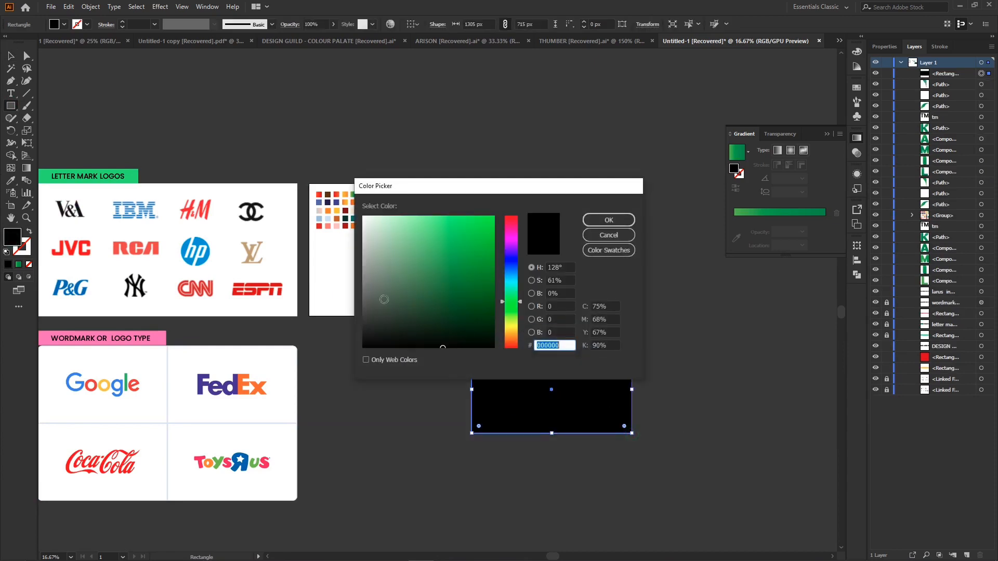
{"action": "type", "text": "FFFFFF"}
{"action": "left_click", "coordinate": [609, 220]}
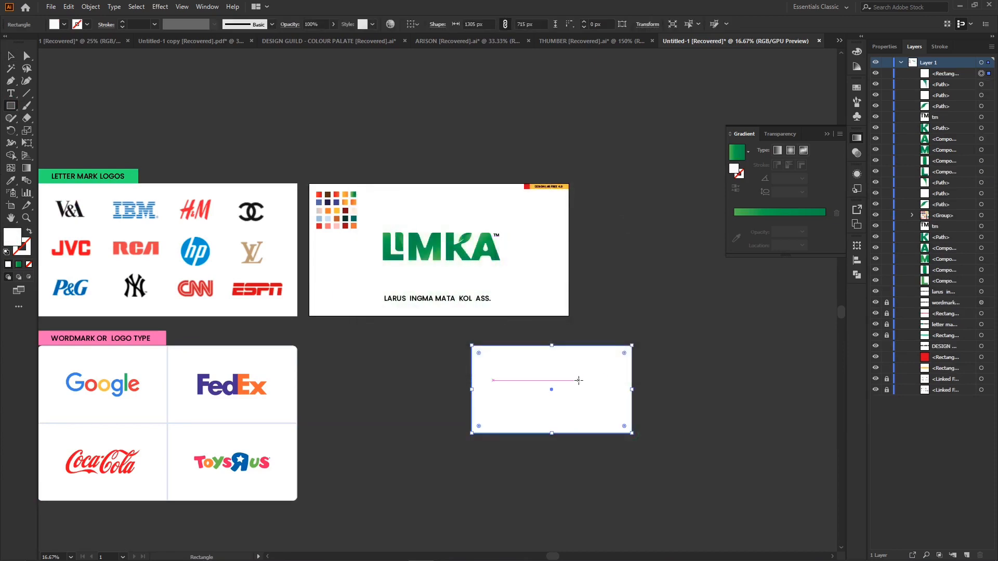
Send the white rectangle behind the logo copy and shrink it to about 1220 × 494 px around the letters
{"action": "right_click", "coordinate": [578, 380]}
{"action": "mouse_move", "coordinate": [624, 327]}
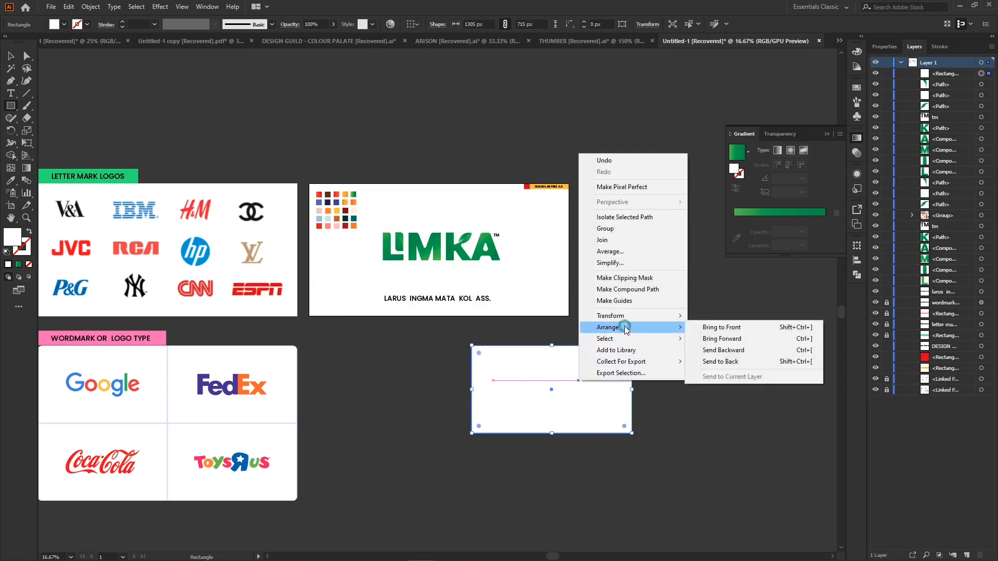
{"action": "left_click", "coordinate": [742, 361]}
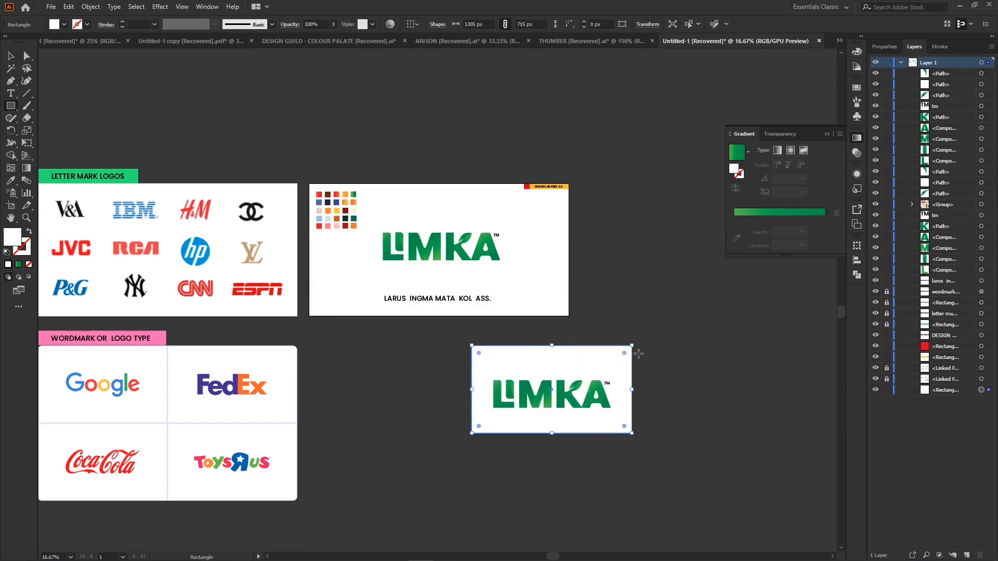
{"action": "left_click_drag", "start_coordinate": [632, 344], "coordinate": [625, 363]}
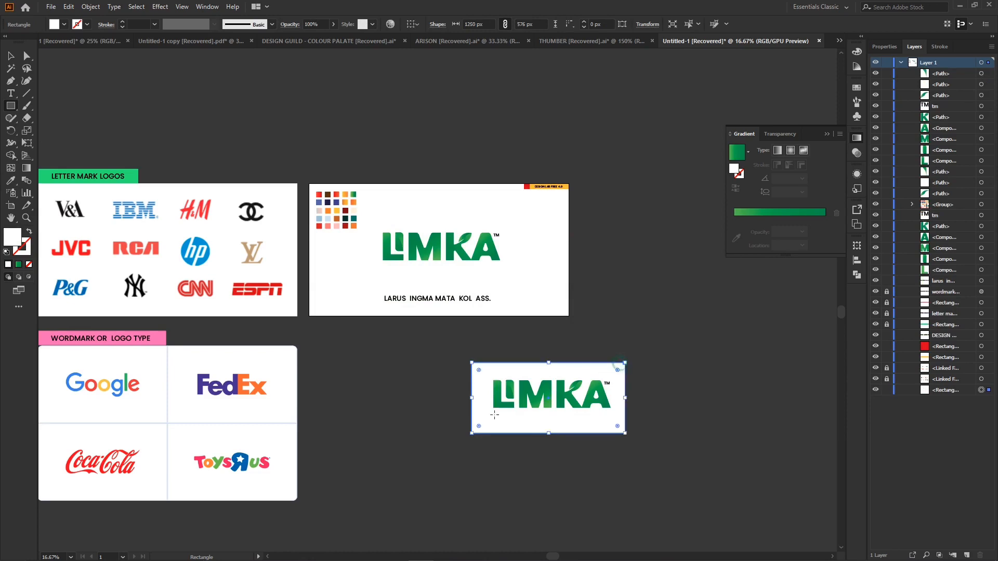
{"action": "left_click_drag", "start_coordinate": [473, 432], "coordinate": [475, 425]}
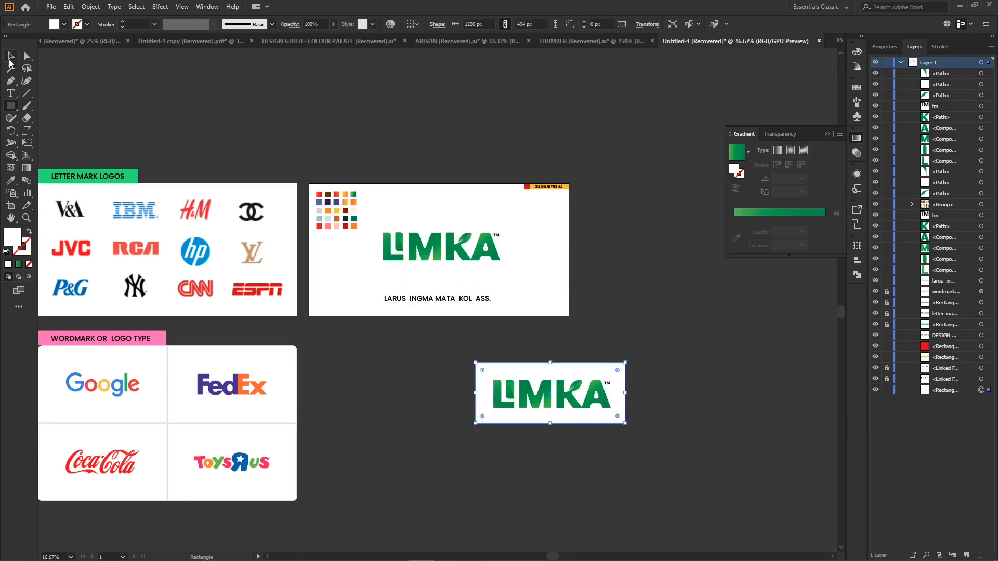
{"action": "left_click", "coordinate": [10, 60]}
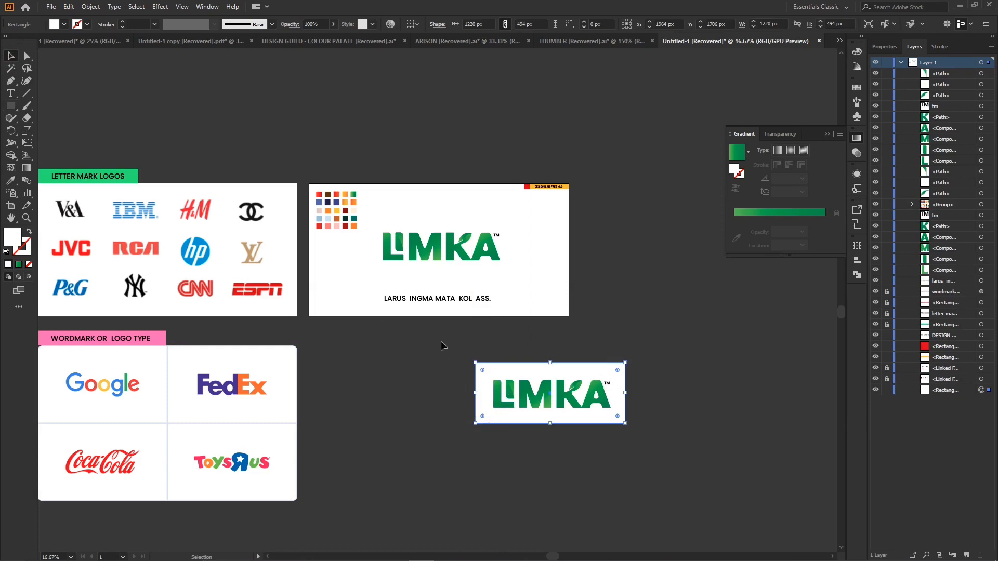
Place the logo copy with its white backing in front of the ESPN logo on the letter mark sheet, scaled to about 505 px wide
{"action": "left_click_drag", "start_coordinate": [441, 343], "coordinate": [716, 442]}
{"action": "left_click_drag", "start_coordinate": [597, 399], "coordinate": [281, 289]}
{"action": "right_click", "coordinate": [274, 300]}
{"action": "mouse_move", "coordinate": [338, 414]}
{"action": "left_click", "coordinate": [411, 417]}
{"action": "left_click_drag", "start_coordinate": [260, 294], "coordinate": [265, 298]}
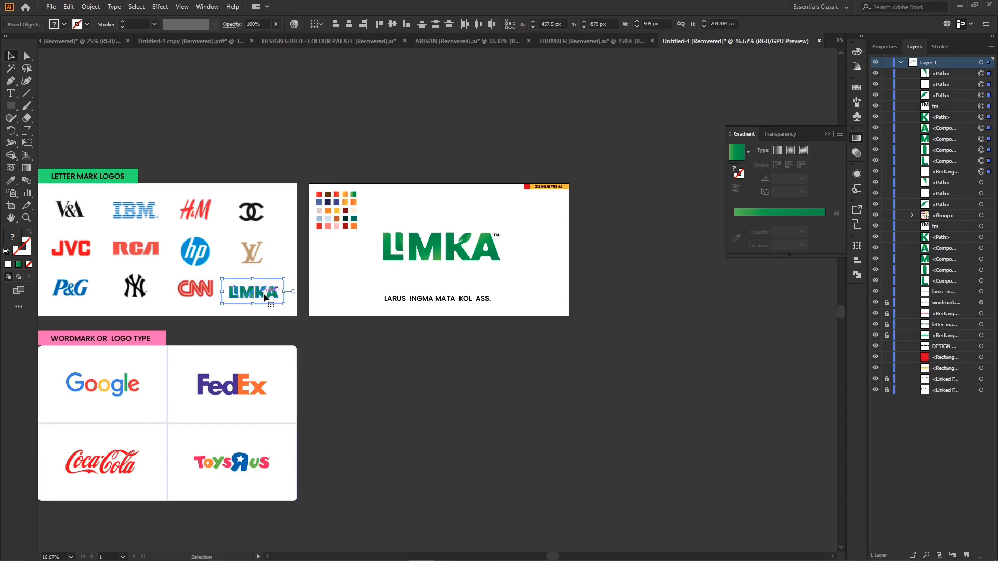
{"action": "left_click", "coordinate": [328, 140]}
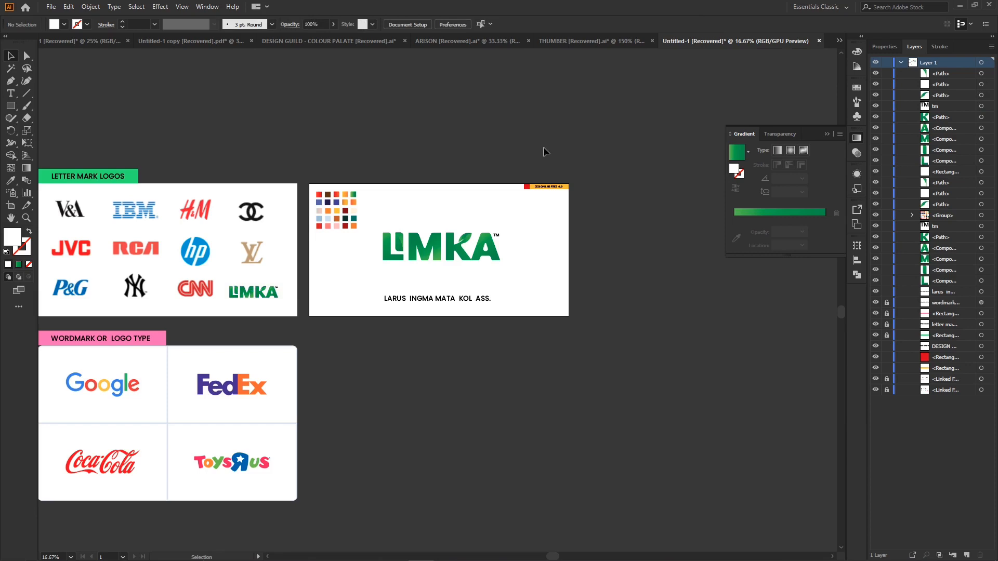